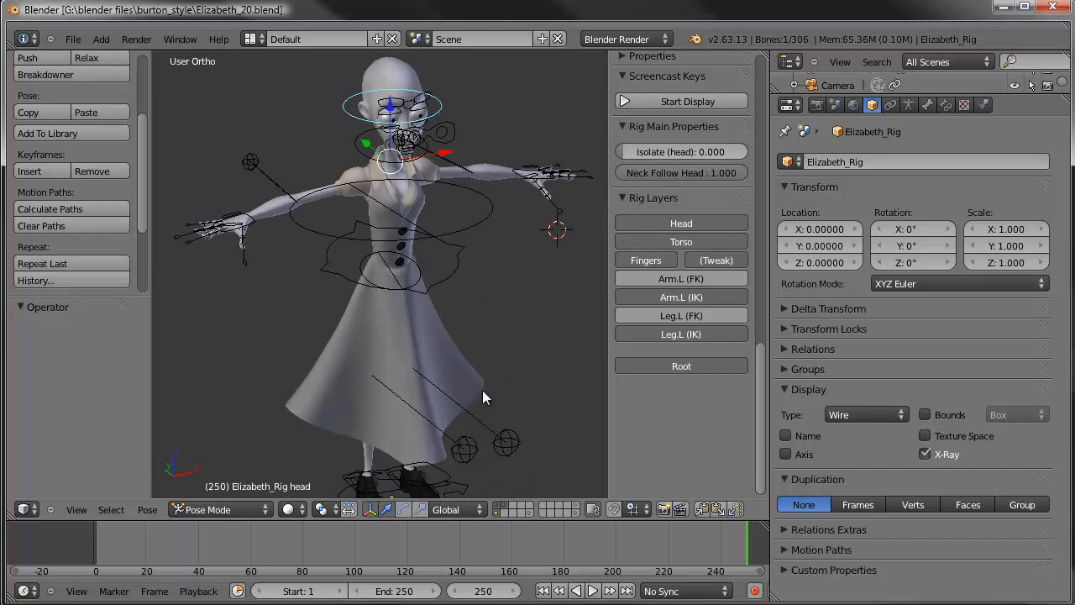
- Select the shoes mesh at the character's feet and examine its modifier stack, including the Armature modifier
{"action": "scroll", "coordinate": [457, 343], "scroll_direction": "down", "scroll_amount": 2}
{"action": "middle_click_drag", "start_coordinate": [492, 349], "coordinate": [440, 312]}
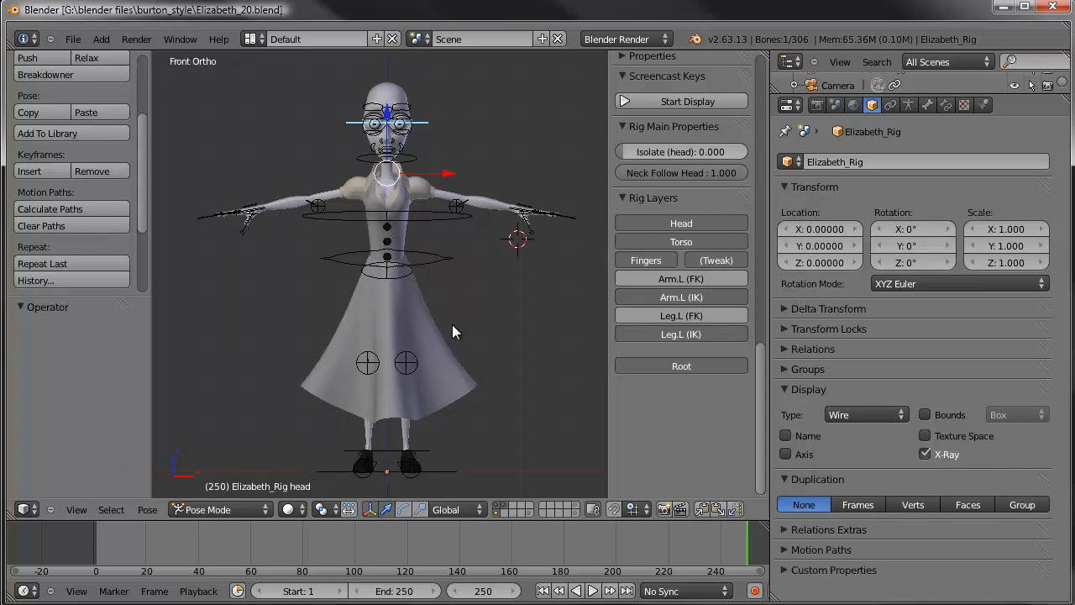
{"action": "key", "text": "KP_1"}
{"action": "middle_click_drag", "start_coordinate": [416, 355], "coordinate": [338, 229], "text": "shift"}
{"action": "scroll", "coordinate": [470, 261], "scroll_direction": "up", "scroll_amount": 5}
{"action": "right_click", "coordinate": [445, 366]}
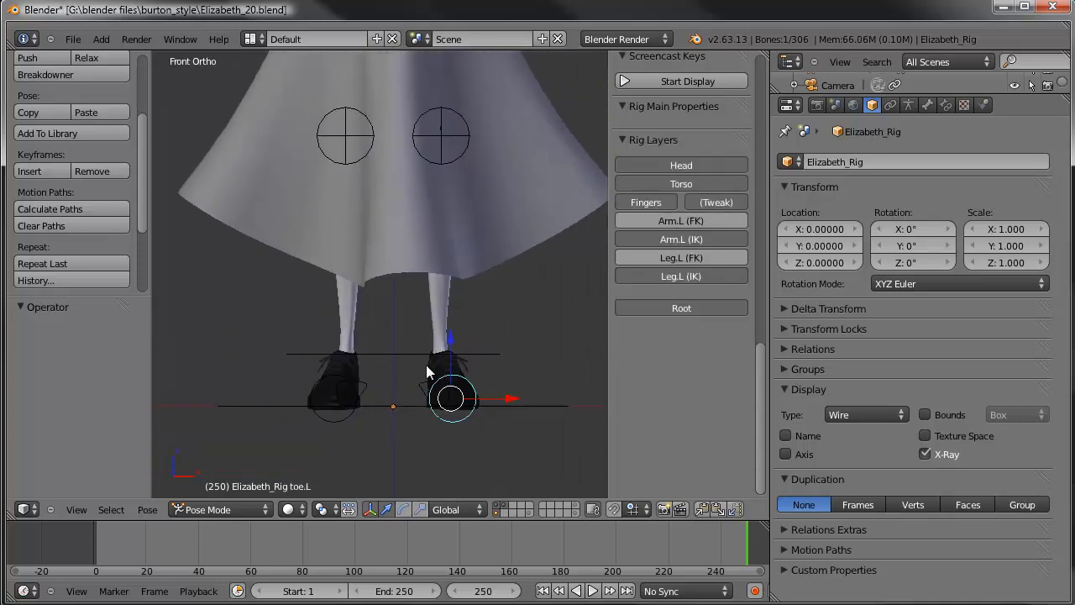
{"action": "right_click", "coordinate": [411, 379]}
{"action": "middle_click_drag", "start_coordinate": [395, 369], "coordinate": [458, 390]}
{"action": "scroll", "coordinate": [462, 395], "scroll_direction": "up", "scroll_amount": 5}
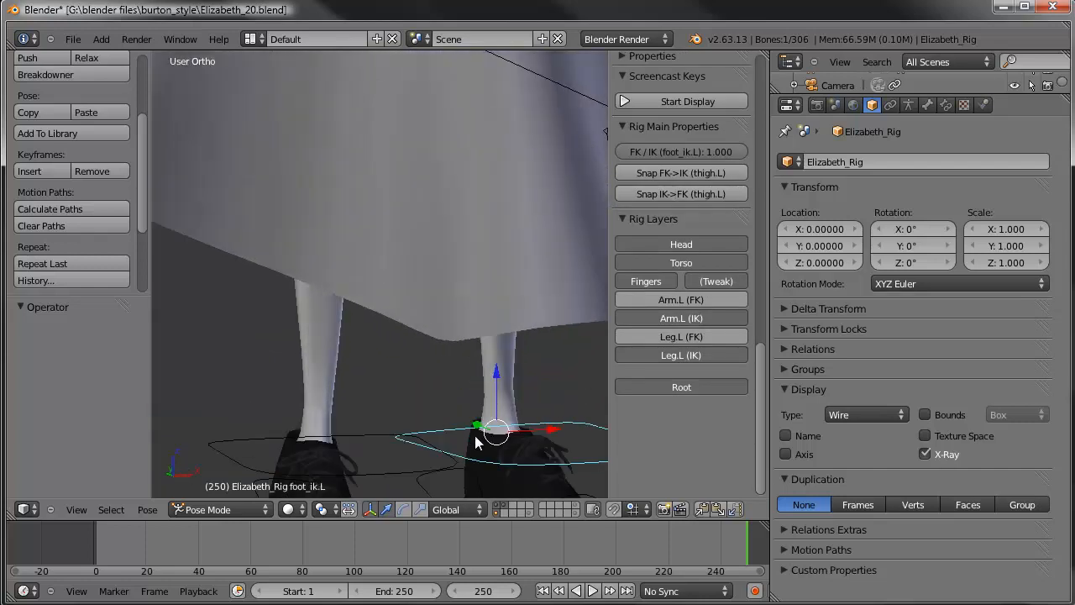
{"action": "middle_click_drag", "start_coordinate": [476, 432], "coordinate": [349, 295], "text": "shift"}
{"action": "right_click", "coordinate": [434, 352]}
{"action": "right_click", "coordinate": [391, 353]}
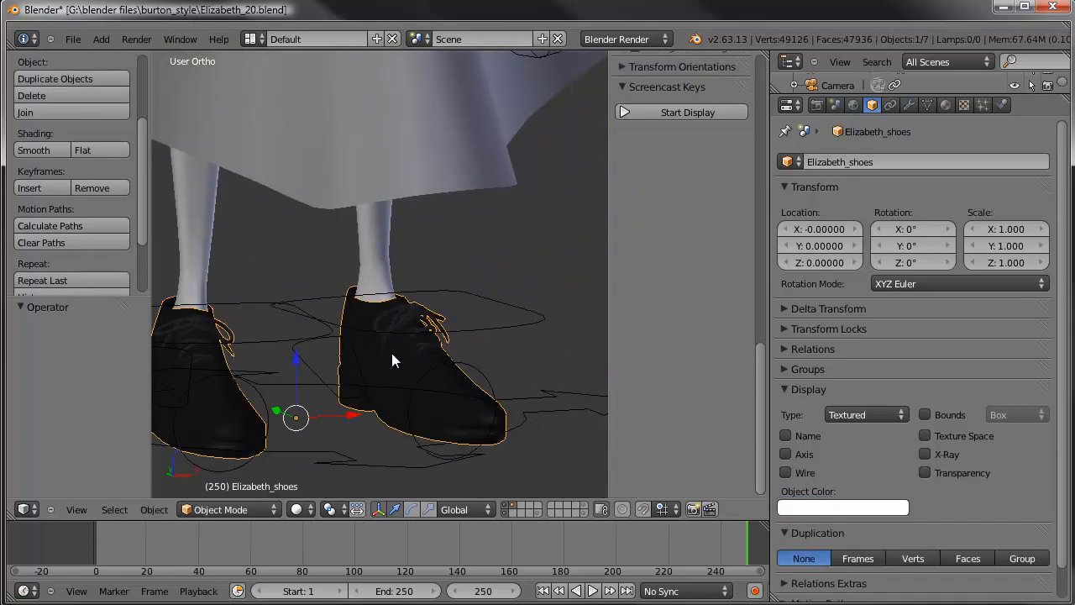
{"action": "left_click", "coordinate": [910, 104]}
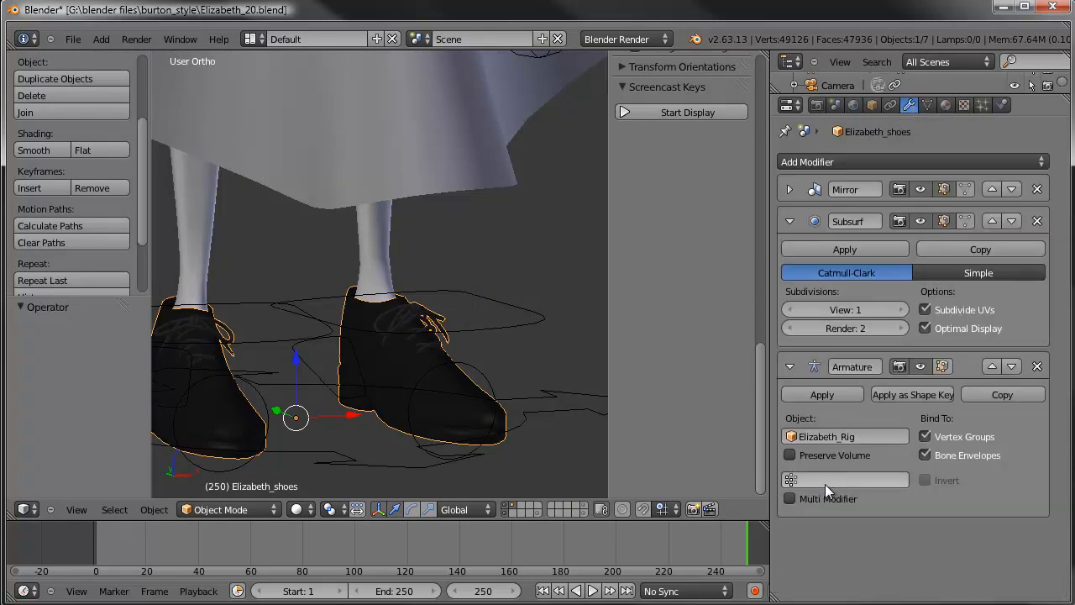
- Check the left foot and toe controls against the shoes mesh and review the shoes' Armature modifier settings again
{"action": "right_click", "coordinate": [491, 338]}
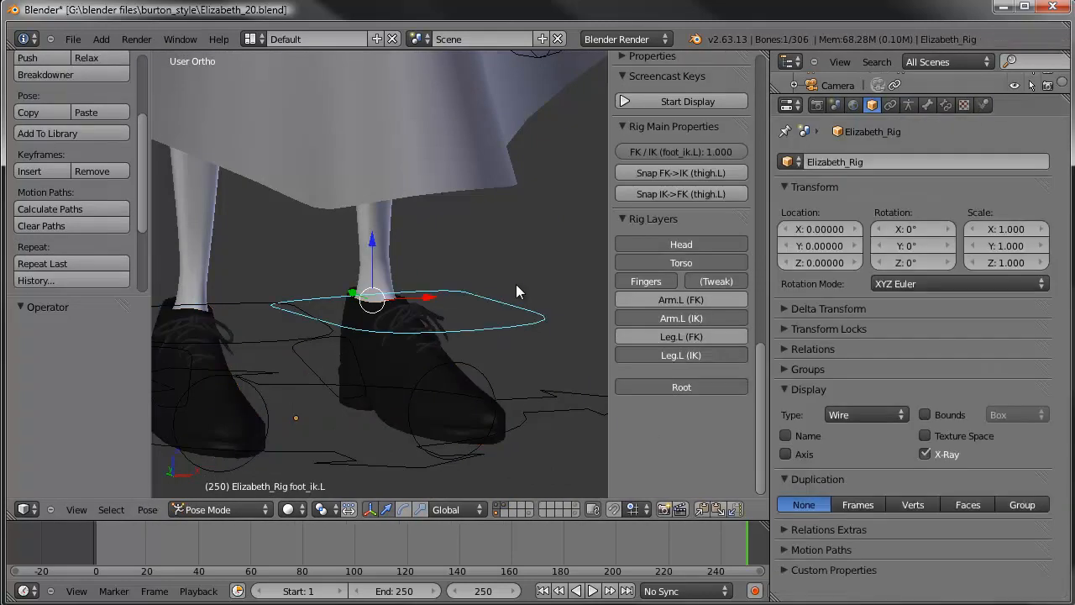
{"action": "scroll", "coordinate": [425, 347], "scroll_direction": "down", "scroll_amount": 2}
{"action": "middle_click_drag", "start_coordinate": [456, 309], "coordinate": [432, 372]}
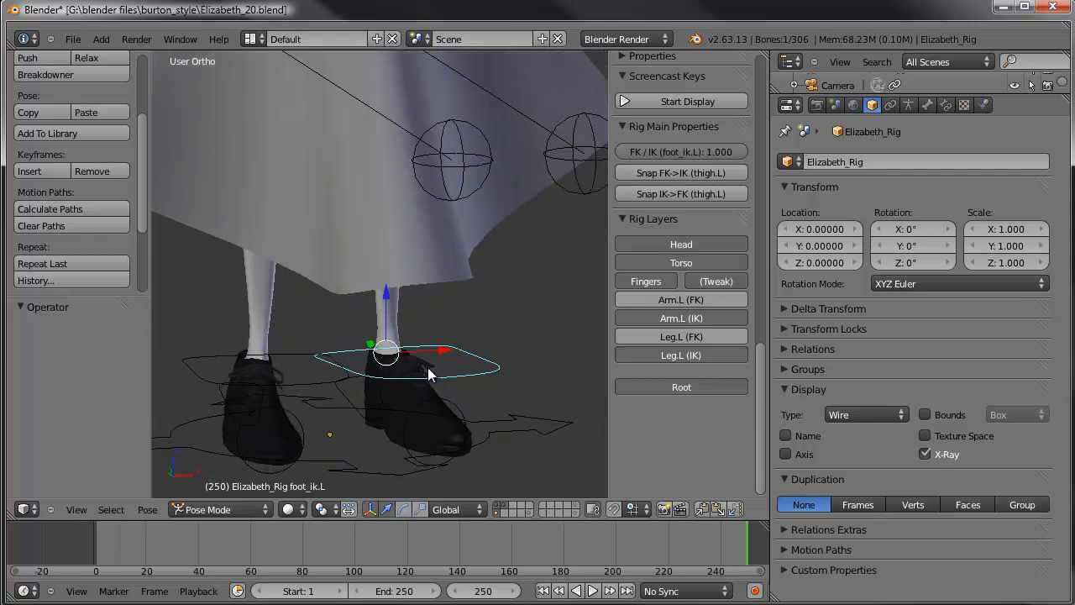
{"action": "right_click", "coordinate": [391, 393]}
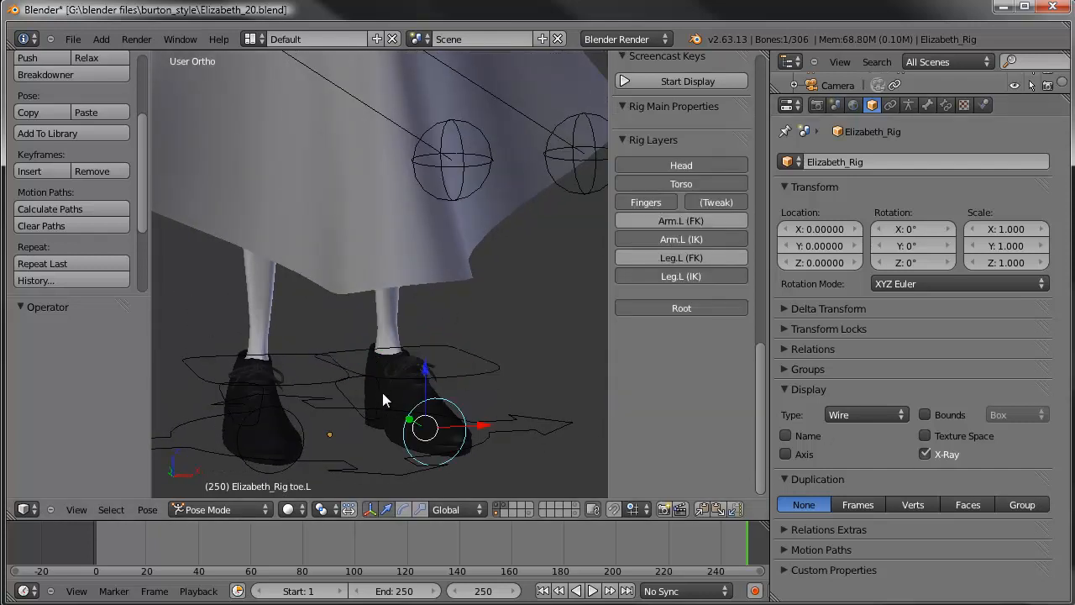
{"action": "right_click", "coordinate": [395, 395]}
{"action": "right_click", "coordinate": [399, 390]}
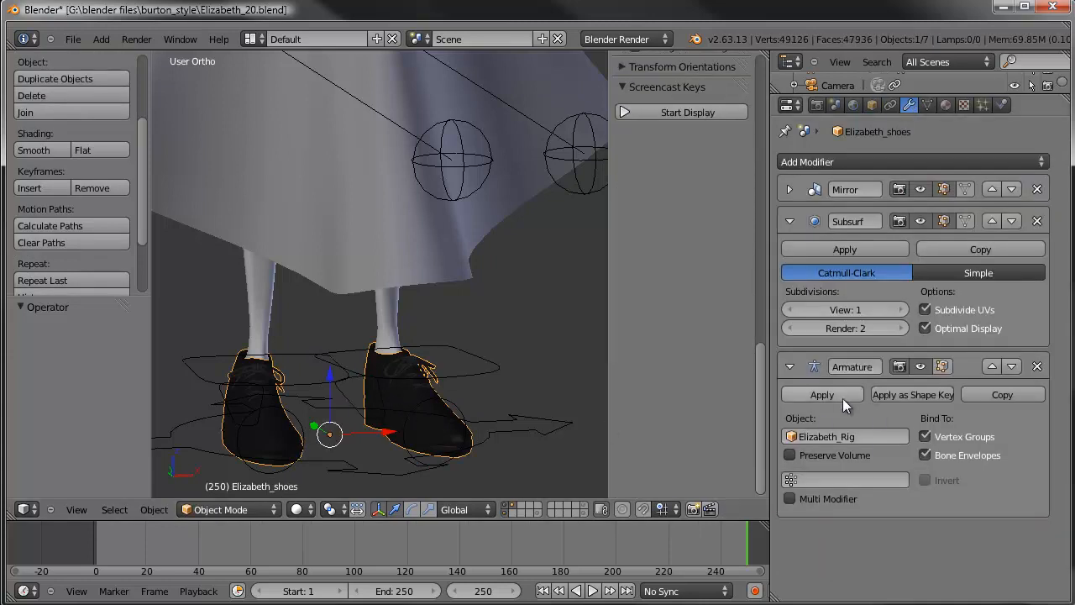
{"action": "scroll", "coordinate": [448, 277], "scroll_direction": "down", "scroll_amount": 3}
{"action": "scroll", "coordinate": [435, 362], "scroll_direction": "up", "scroll_amount": 5, "text": "shift"}
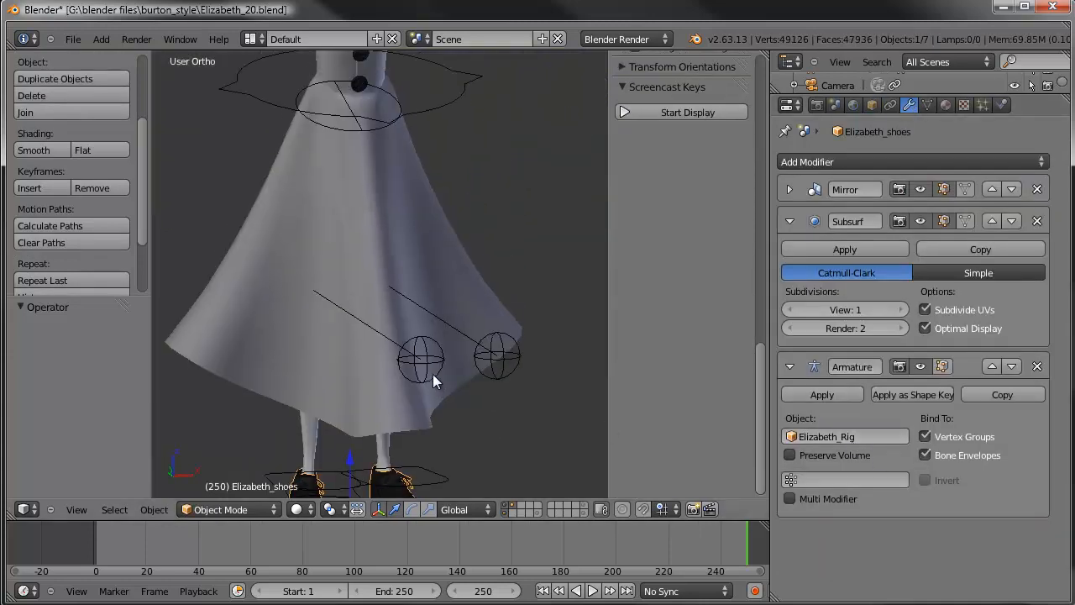
- Test whether the face controls follow the head by rotating the head control freely from the front view, then cancel the rotation
{"action": "key", "text": "KP_1"}
{"action": "scroll", "coordinate": [415, 399], "scroll_direction": "up", "scroll_amount": 4, "text": "shift"}
{"action": "scroll", "coordinate": [467, 412], "scroll_direction": "up", "scroll_amount": 2}
{"action": "right_click", "coordinate": [476, 148]}
{"action": "key", "text": "r"}
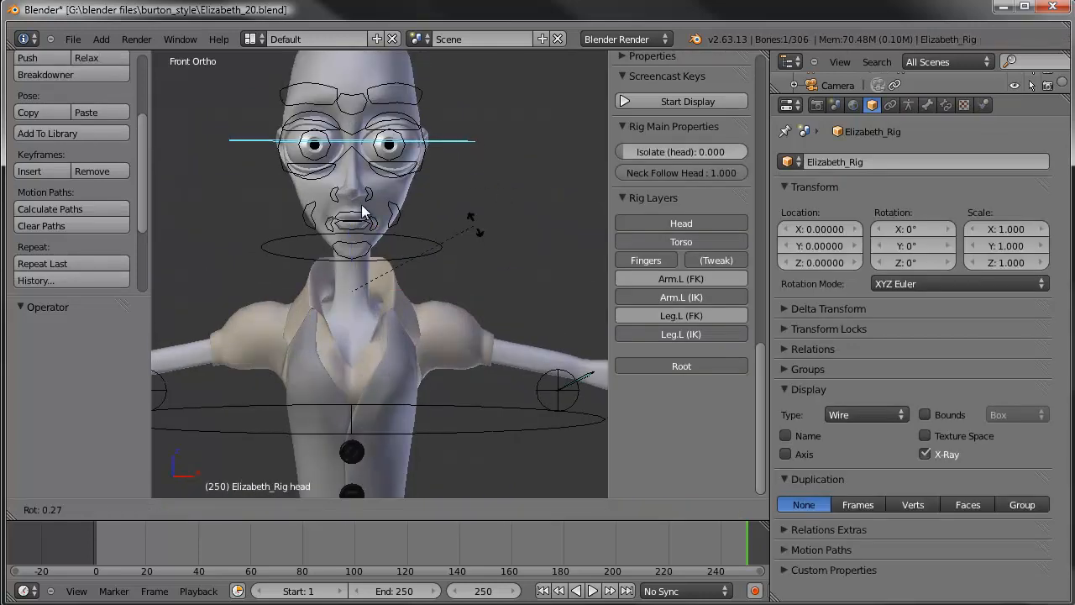
{"action": "key", "text": "r"}
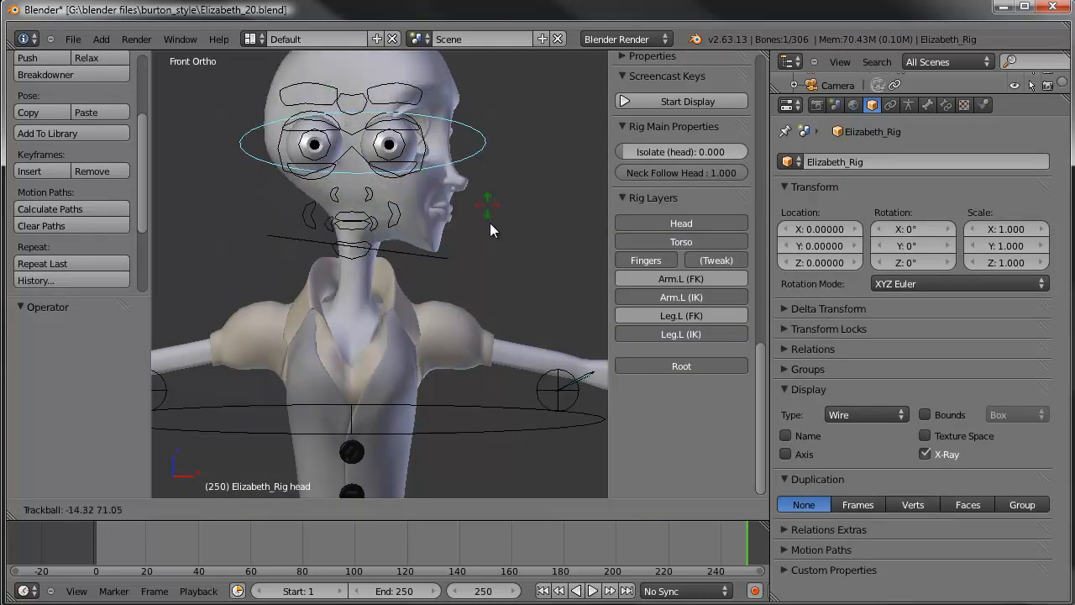
{"action": "right_click", "coordinate": [490, 222]}
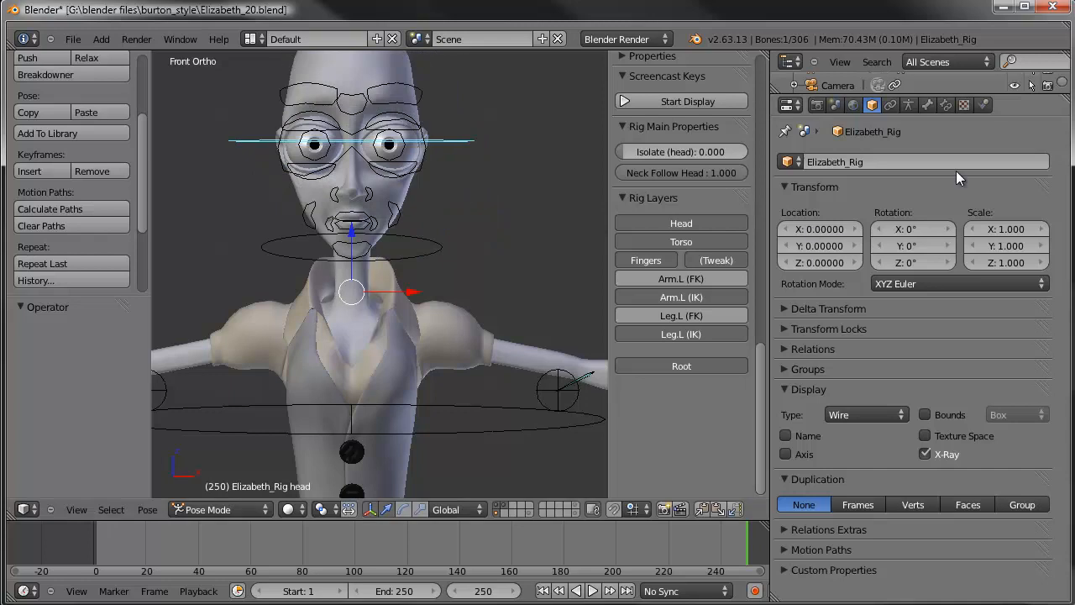
- Start the screencast key display and make the armature layer with the deform bones visible alongside the control layers
{"action": "left_click", "coordinate": [911, 104]}
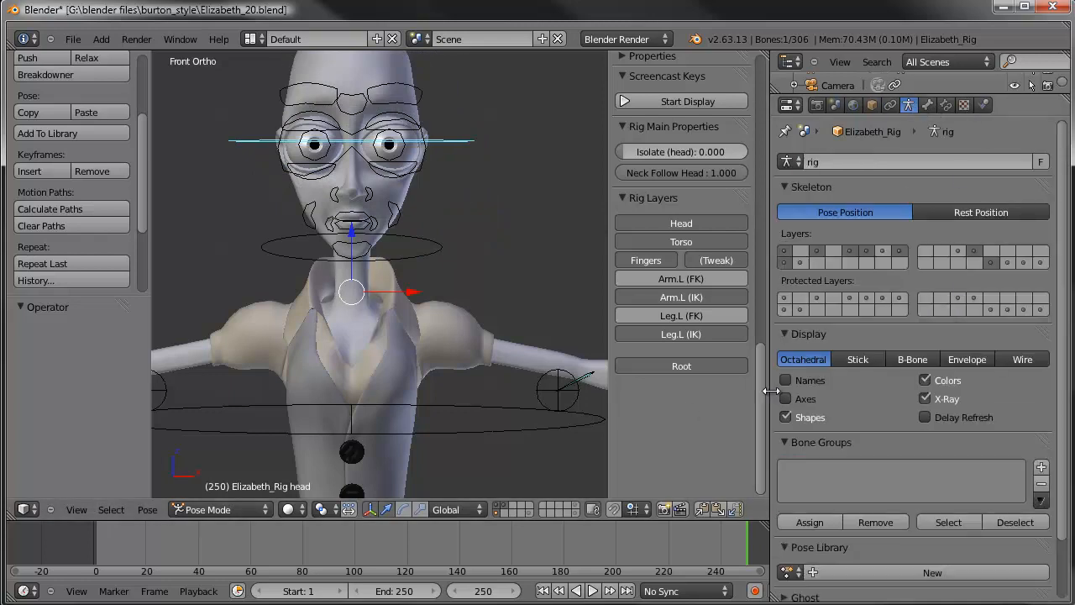
{"action": "left_click", "coordinate": [681, 100]}
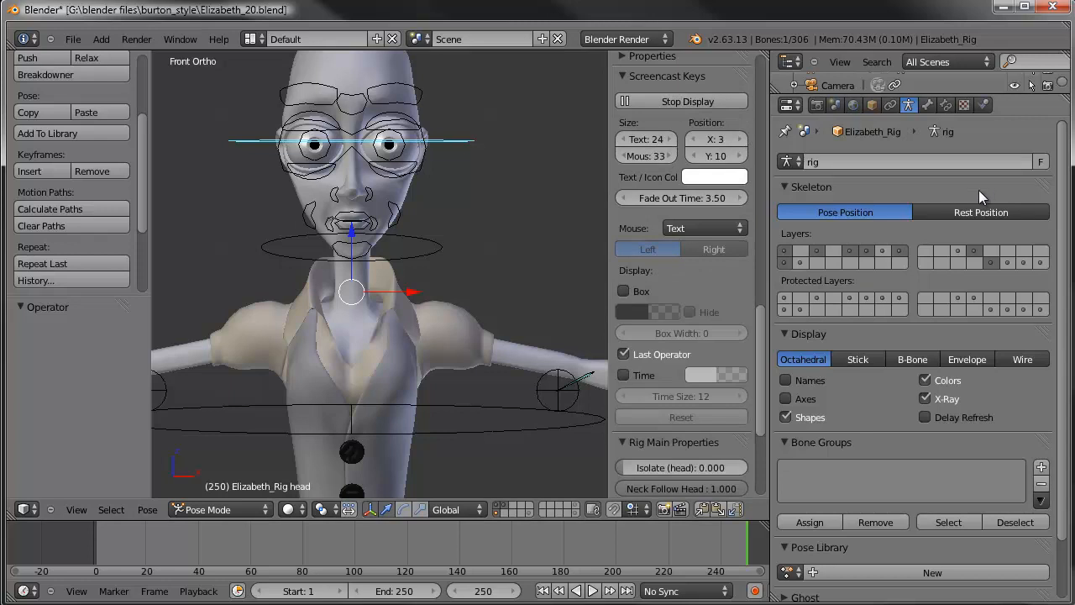
{"action": "scroll", "coordinate": [978, 190], "scroll_direction": "down", "scroll_amount": 1}
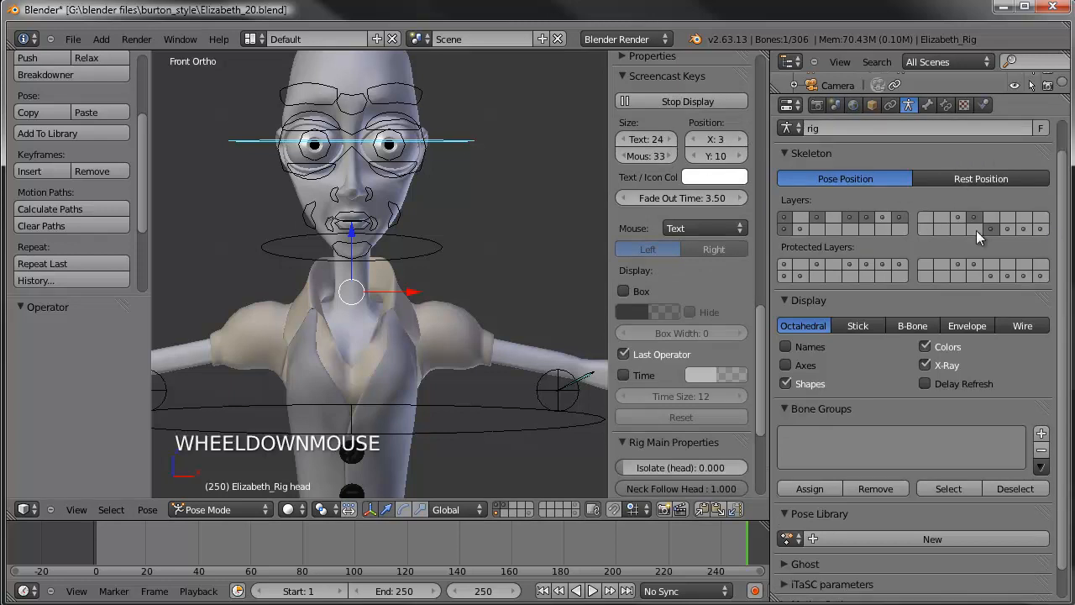
{"action": "left_click", "coordinate": [1007, 229], "text": "shift"}
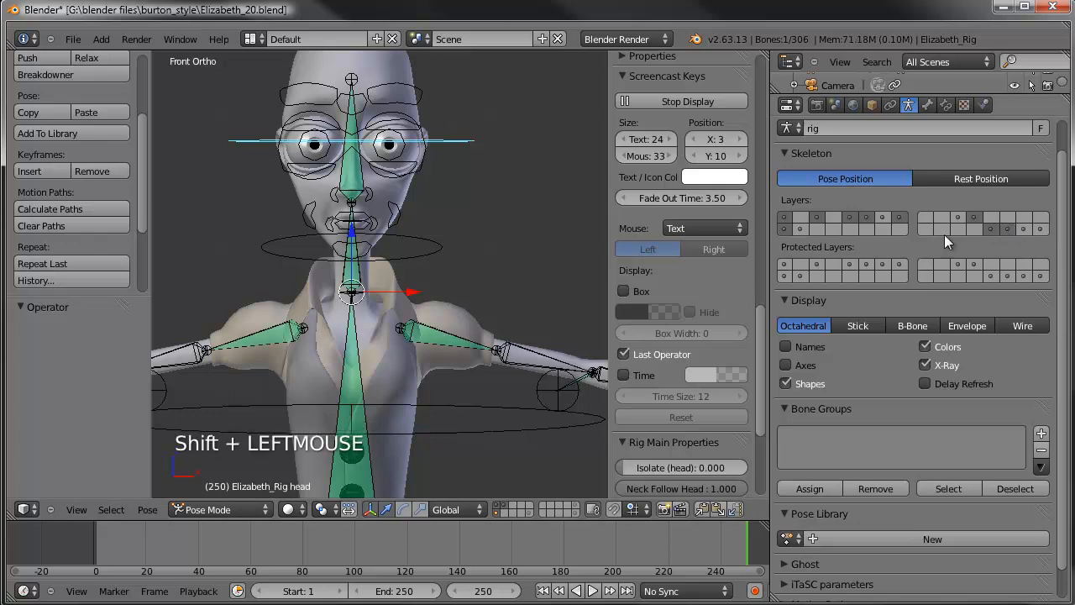
- In armature Edit Mode, parent all the face control bones to the DEF-head bone with Keep Offset, and return to Pose Mode
{"action": "middle_click_drag", "start_coordinate": [510, 202], "coordinate": [514, 248], "text": "shift"}
{"action": "key", "text": "KP_3"}
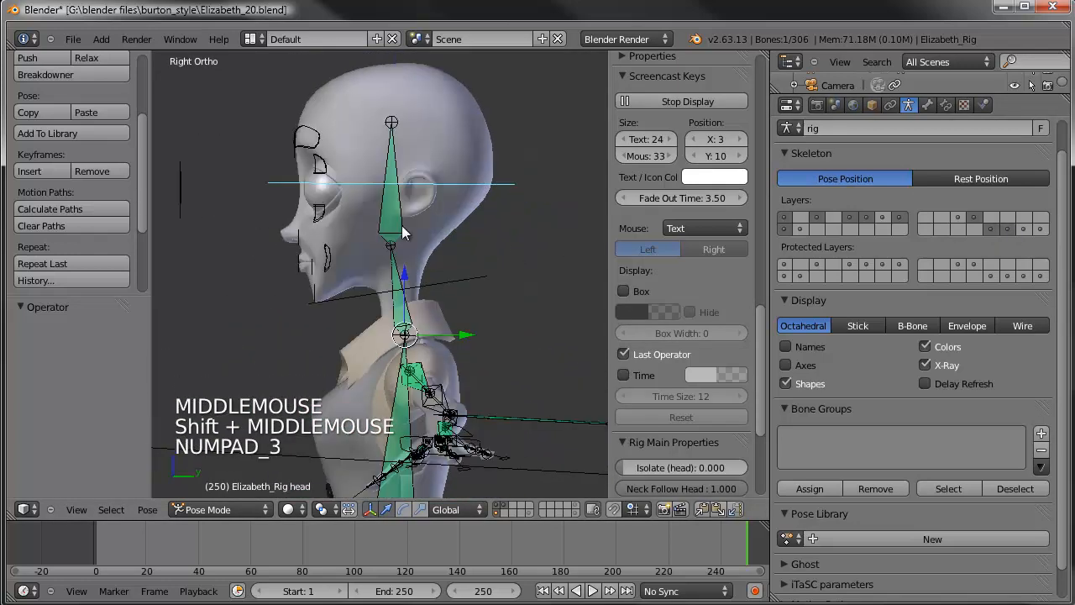
{"action": "middle_click_drag", "start_coordinate": [339, 225], "coordinate": [384, 229], "text": "shift"}
{"action": "key", "text": "Tab"}
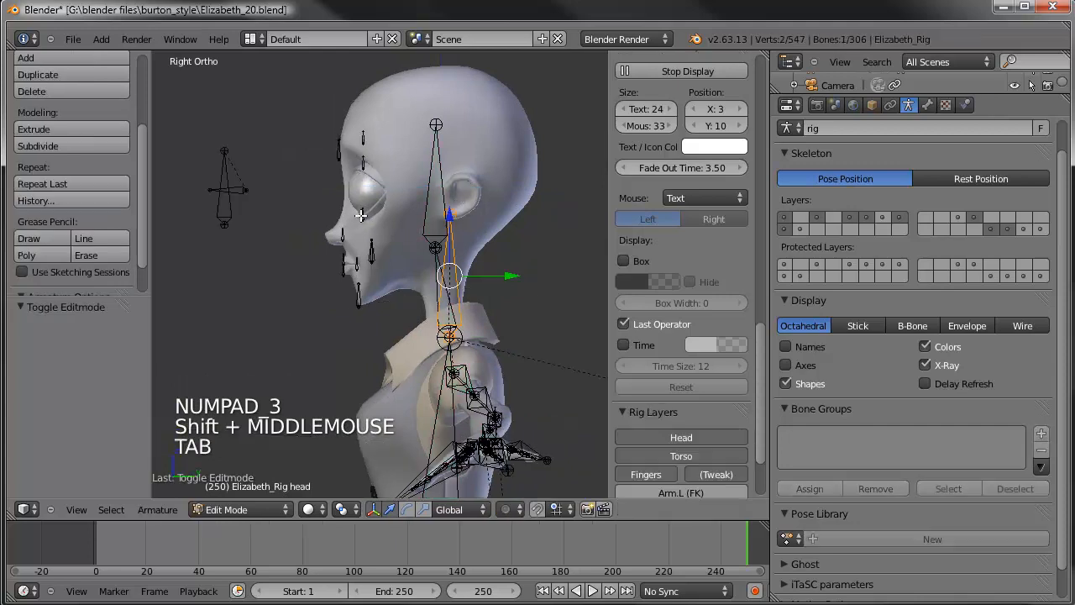
{"action": "key", "text": "a"}
{"action": "key", "text": "a"}
{"action": "key", "text": "b"}
{"action": "left_click_drag", "start_coordinate": [347, 146], "coordinate": [390, 315]}
{"action": "right_click", "coordinate": [436, 168], "text": "shift"}
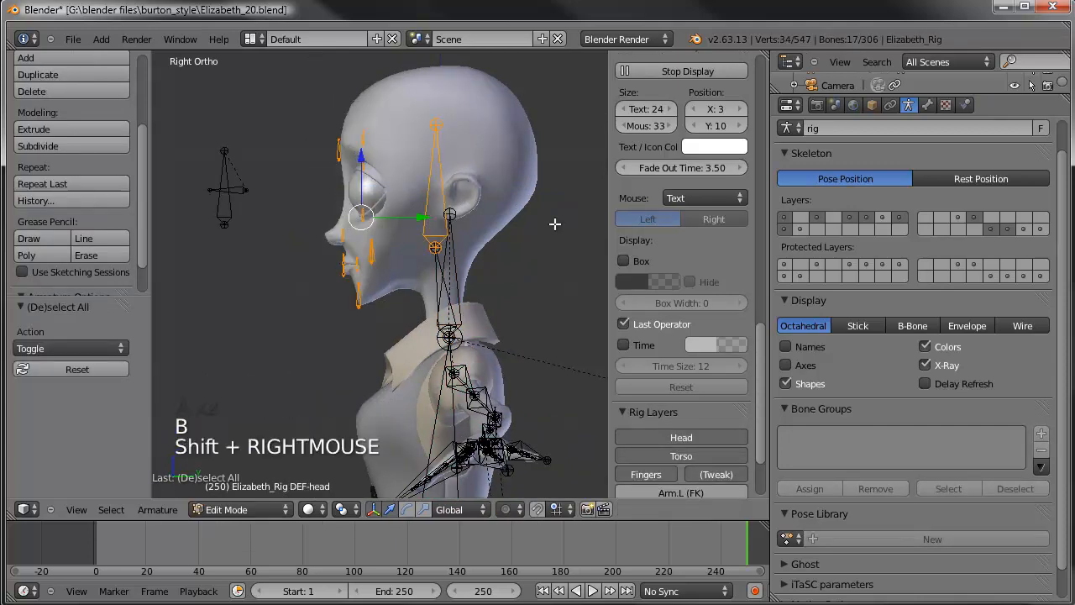
{"action": "key", "text": "ctrl+p"}
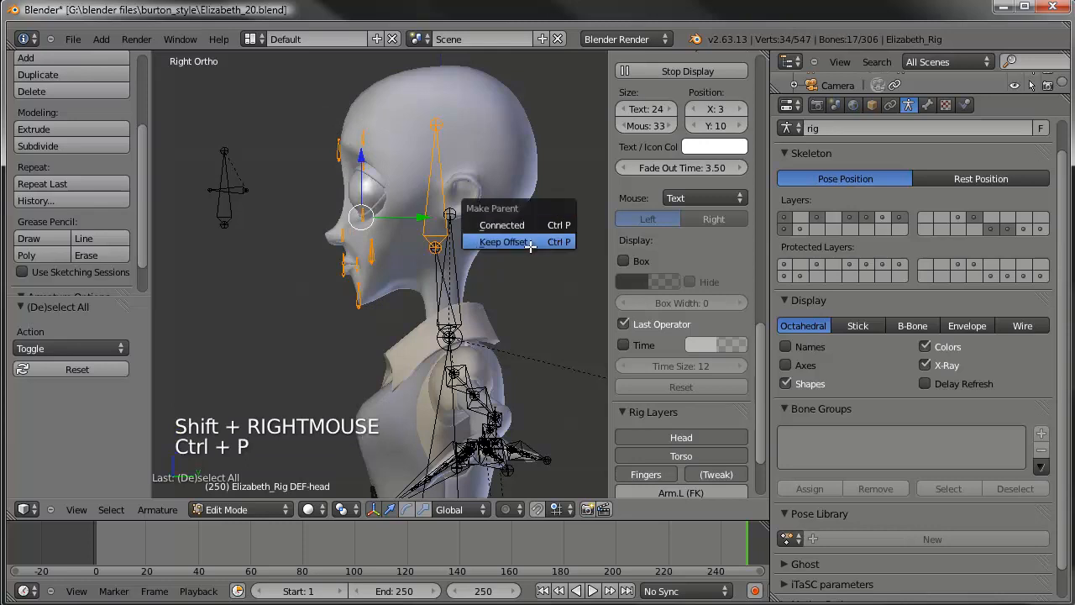
{"action": "left_click", "coordinate": [531, 242]}
{"action": "scroll", "coordinate": [489, 260], "scroll_direction": "down", "scroll_amount": 3}
{"action": "key", "text": "Tab"}
- In armature Edit Mode, parent the eye target bone in front of the face to the root bone with Keep Offset, and return to Pose Mode
{"action": "scroll", "coordinate": [488, 261], "scroll_direction": "down", "scroll_amount": 1}
{"action": "middle_click_drag", "start_coordinate": [487, 261], "coordinate": [434, 293], "text": "shift"}
{"action": "scroll", "coordinate": [424, 225], "scroll_direction": "down", "scroll_amount": 1}
{"action": "middle_click_drag", "start_coordinate": [373, 113], "coordinate": [362, 118], "text": "shift"}
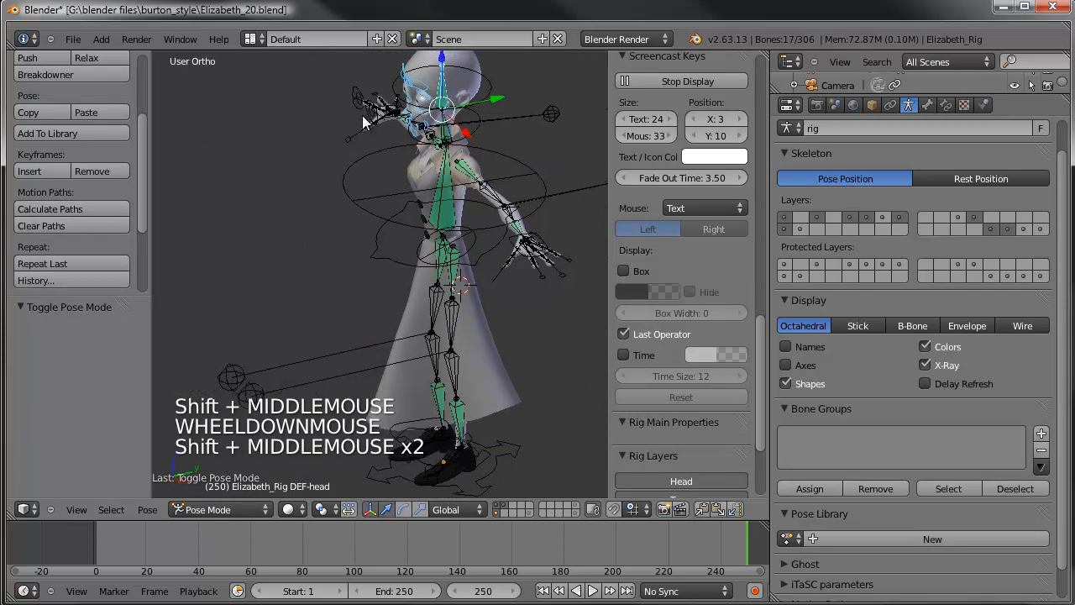
{"action": "right_click", "coordinate": [353, 112]}
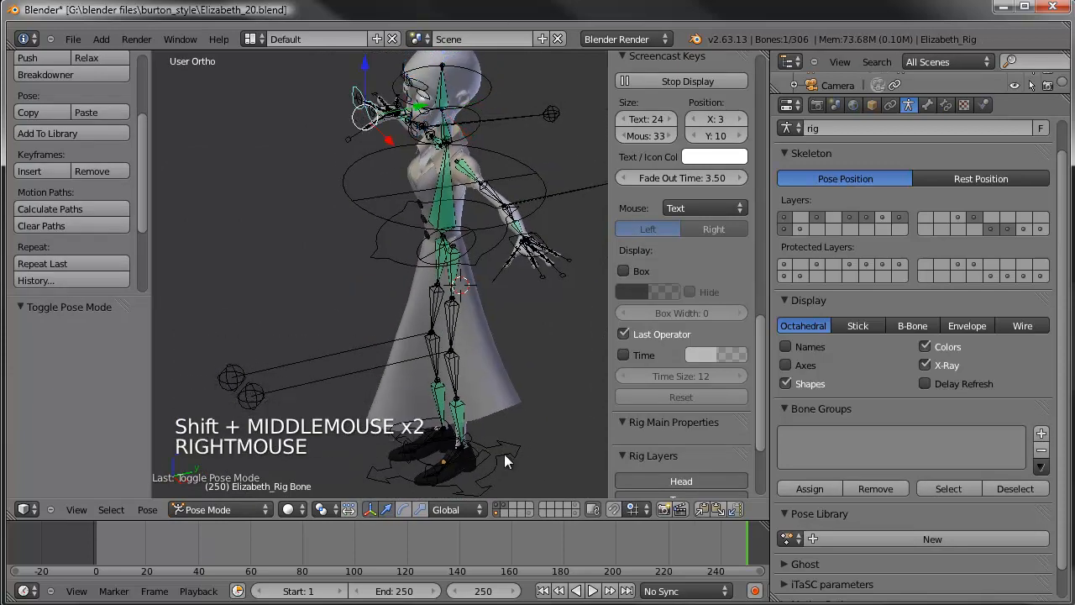
{"action": "key", "text": "Tab"}
{"action": "middle_click_drag", "start_coordinate": [495, 453], "coordinate": [492, 345], "text": "shift"}
{"action": "right_click", "coordinate": [467, 326]}
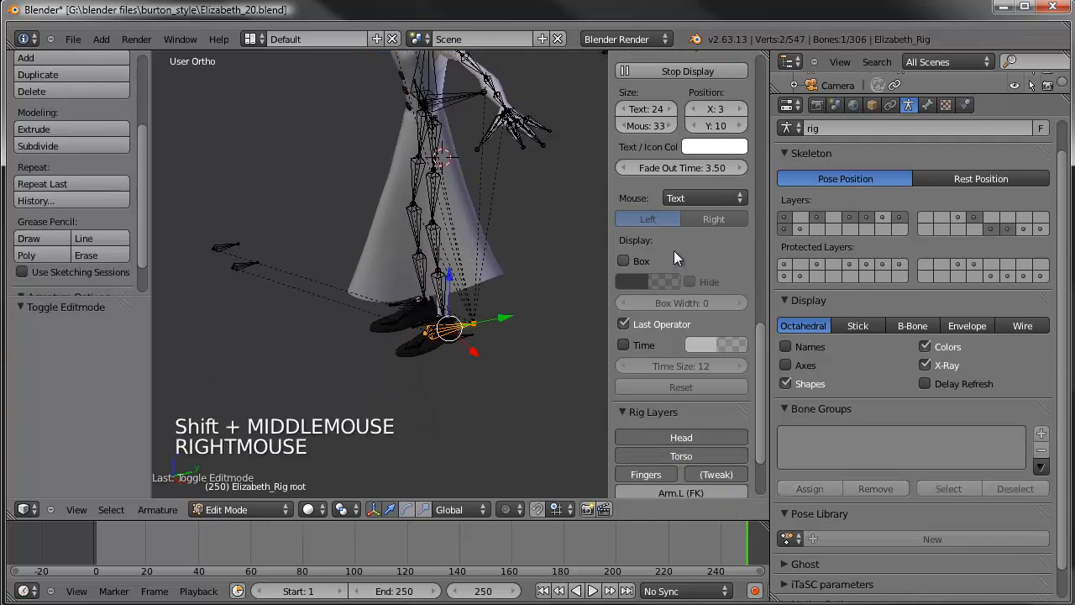
{"action": "scroll", "coordinate": [674, 250], "scroll_direction": "up", "scroll_amount": 7}
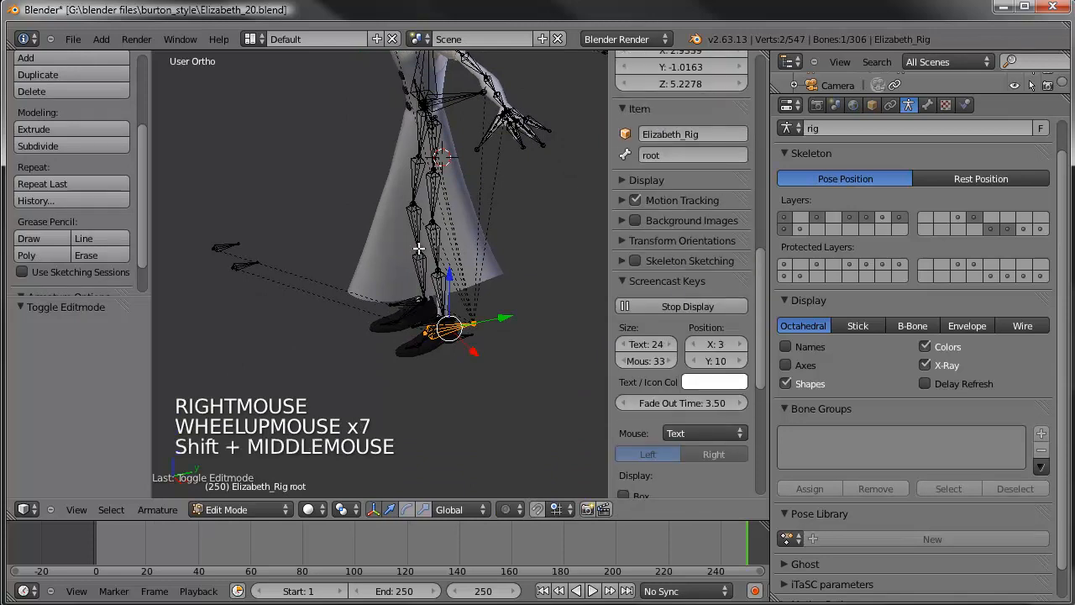
{"action": "middle_click_drag", "start_coordinate": [422, 209], "coordinate": [408, 233], "text": "shift"}
{"action": "middle_click_drag", "start_coordinate": [355, 129], "coordinate": [343, 110]}
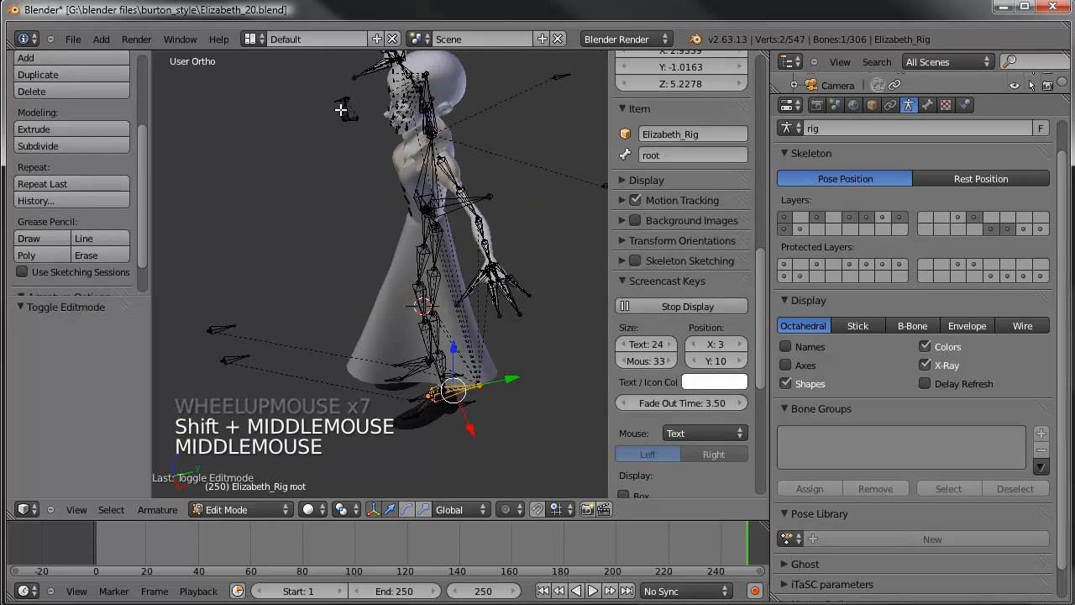
{"action": "right_click", "coordinate": [344, 110]}
{"action": "right_click", "coordinate": [457, 372], "text": "shift"}
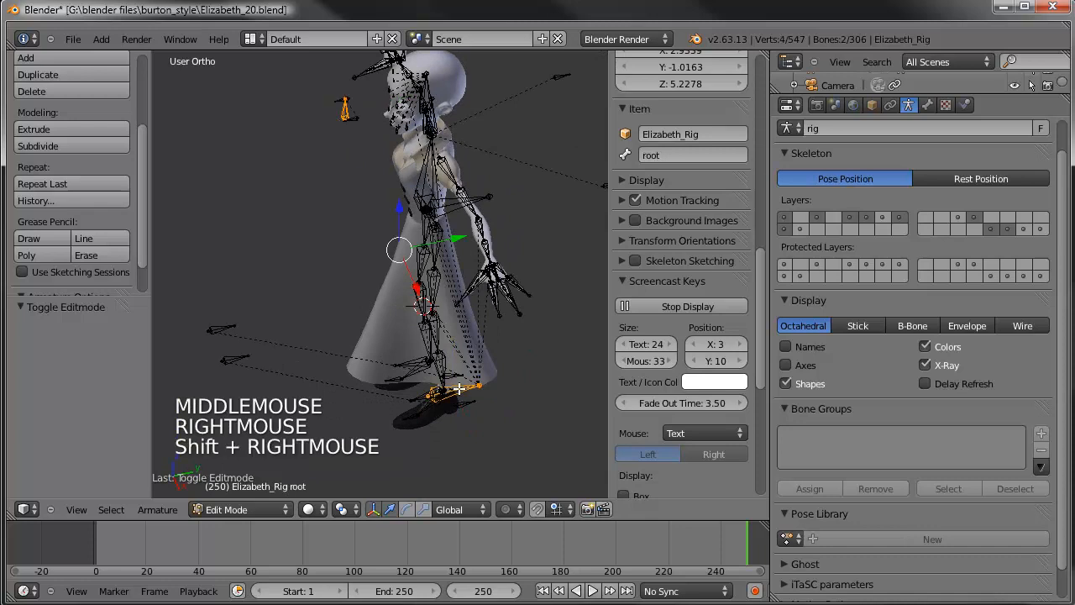
{"action": "key", "text": "ctrl+p"}
{"action": "key", "text": "Return"}
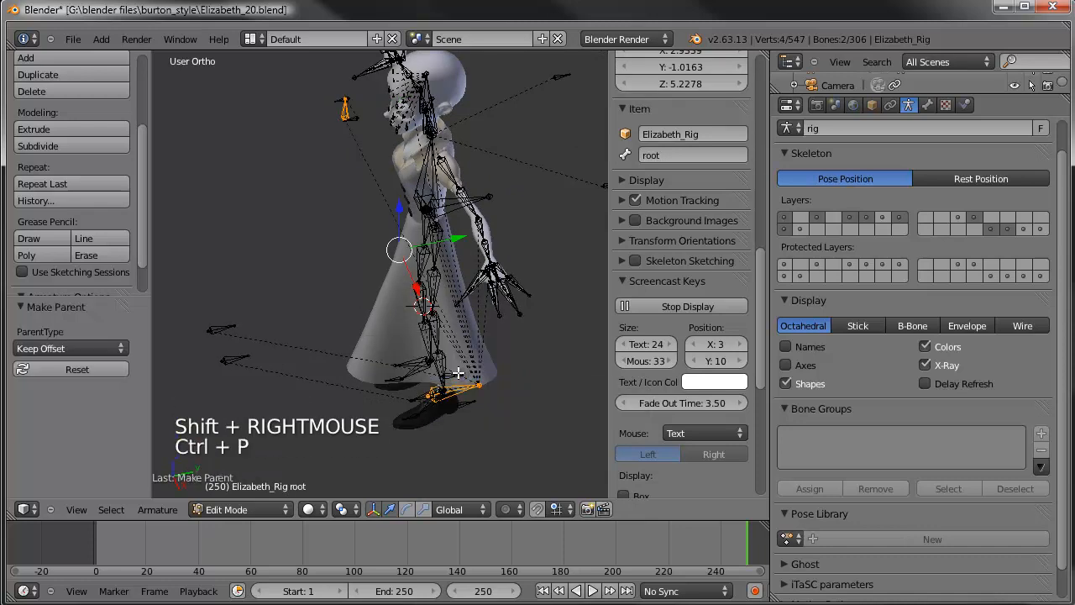
{"action": "key", "text": "Tab"}
- Test whether the whole rig follows the root control by rotating it freely, then cancel the rotation
{"action": "key", "text": "a"}
{"action": "key", "text": "a"}
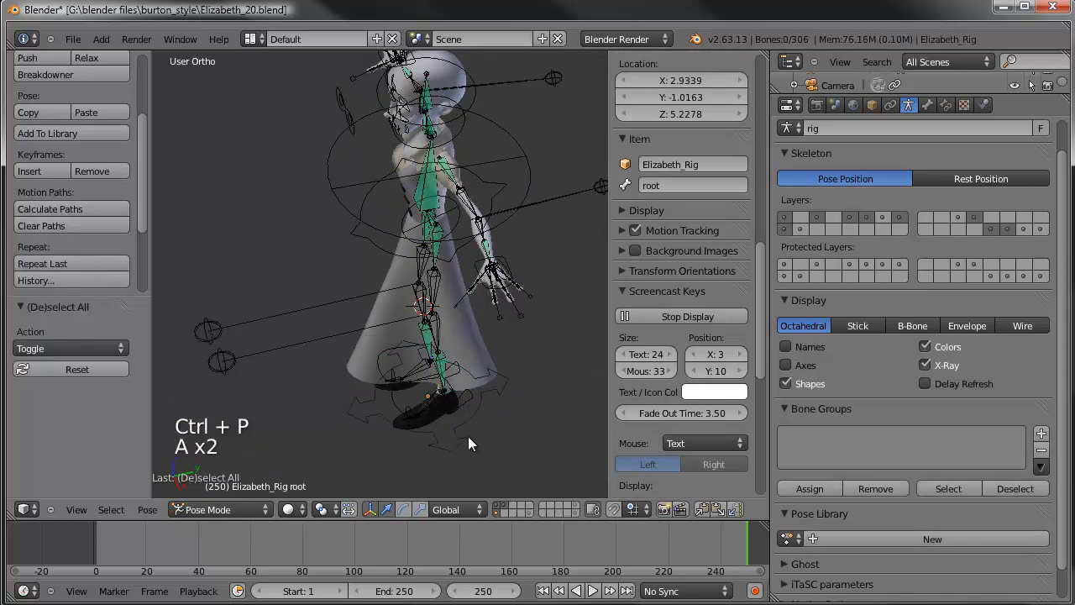
{"action": "right_click", "coordinate": [476, 413]}
{"action": "key", "text": "r"}
{"action": "key", "text": "r"}
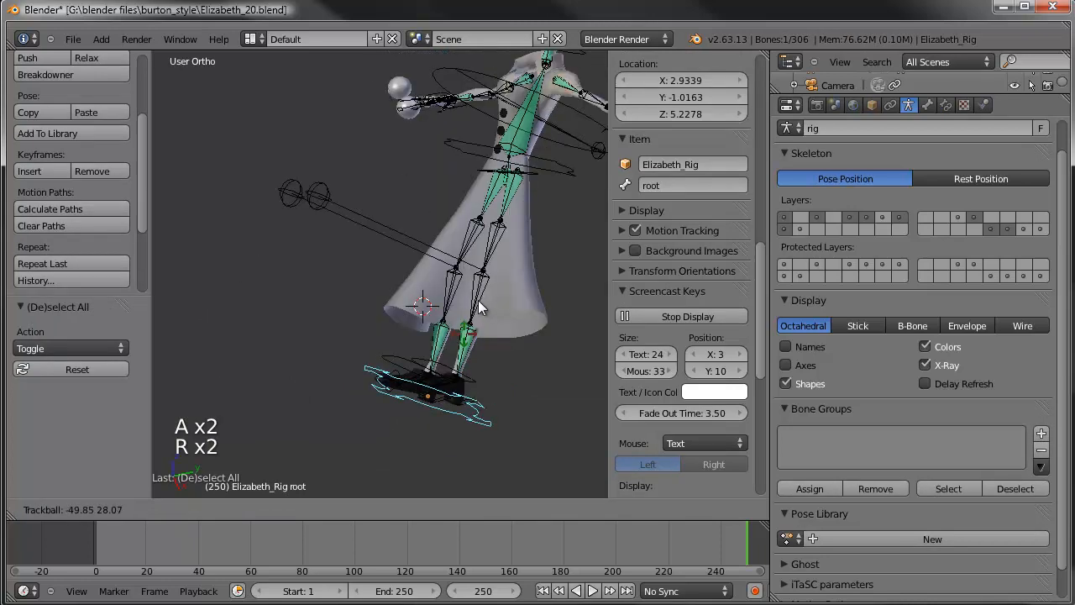
{"action": "right_click", "coordinate": [475, 304]}
- Make the armature layer with the two eye bones visible in addition to the layers already shown
{"action": "middle_click_drag", "start_coordinate": [475, 304], "coordinate": [467, 225], "text": "shift"}
{"action": "scroll", "coordinate": [394, 252], "scroll_direction": "up", "scroll_amount": 3}
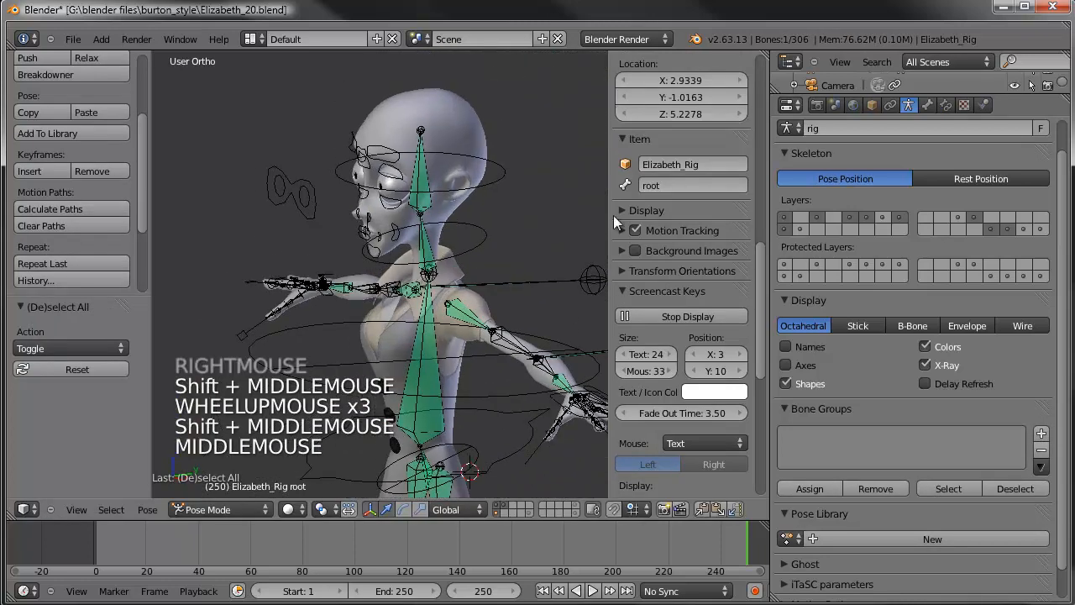
{"action": "scroll", "coordinate": [493, 204], "scroll_direction": "up", "scroll_amount": 2}
{"action": "scroll", "coordinate": [488, 182], "scroll_direction": "up", "scroll_amount": 1}
{"action": "middle_click_drag", "start_coordinate": [488, 182], "coordinate": [457, 288], "text": "shift"}
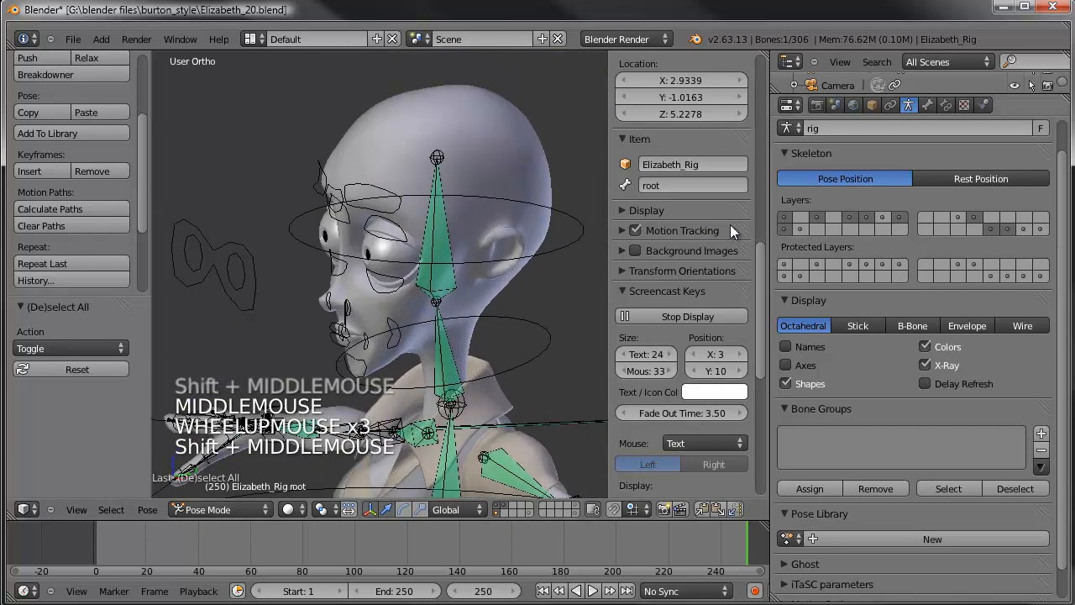
{"action": "left_click", "coordinate": [798, 228], "text": "shift"}
- Parent the left eyeball mesh to the eye.L bone using the Bone parent type
{"action": "scroll", "coordinate": [418, 265], "scroll_direction": "up", "scroll_amount": 6}
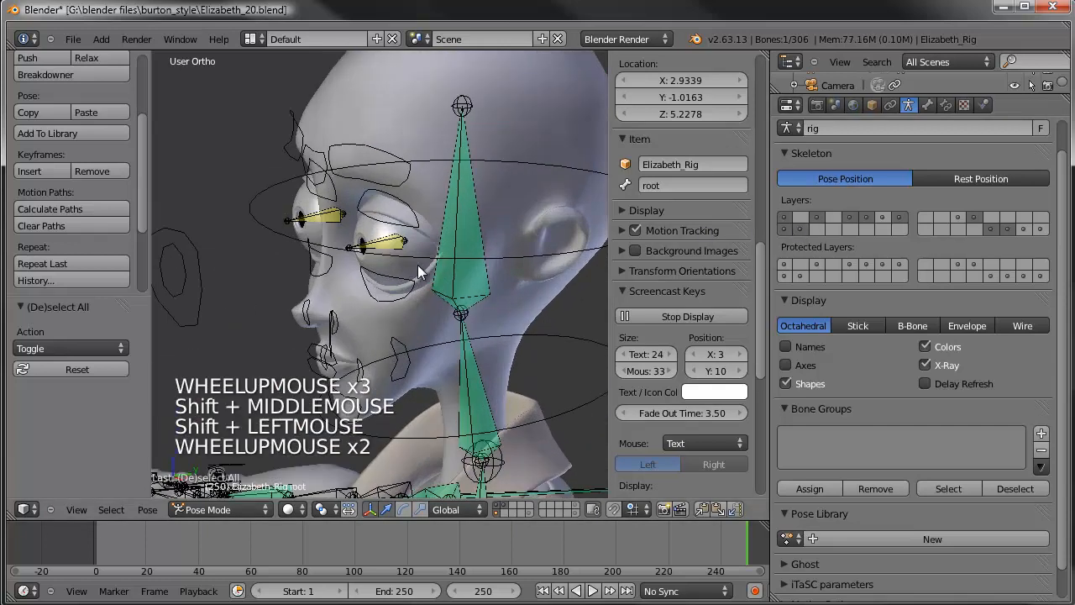
{"action": "scroll", "coordinate": [467, 264], "scroll_direction": "up", "scroll_amount": 1}
{"action": "right_click", "coordinate": [463, 212]}
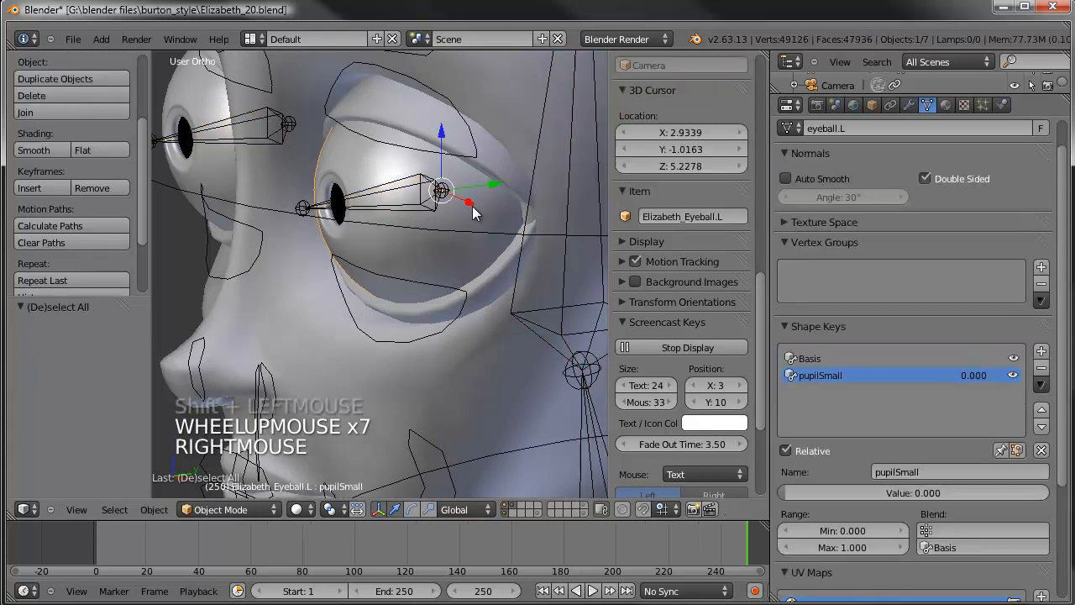
{"action": "right_click", "coordinate": [420, 210], "text": "shift"}
{"action": "key", "text": "ctrl+p"}
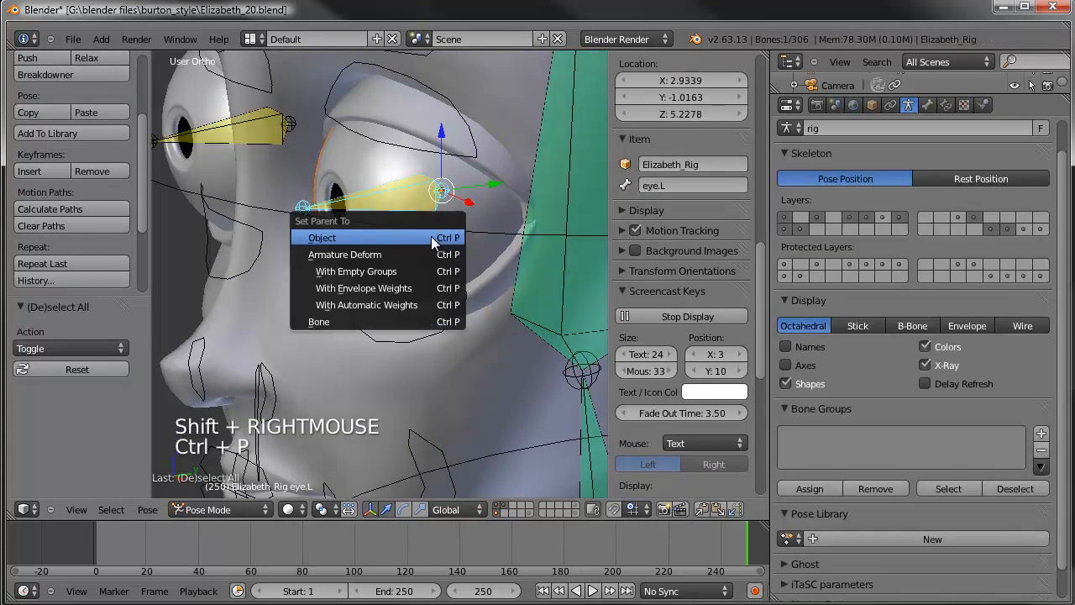
{"action": "left_click", "coordinate": [370, 325]}
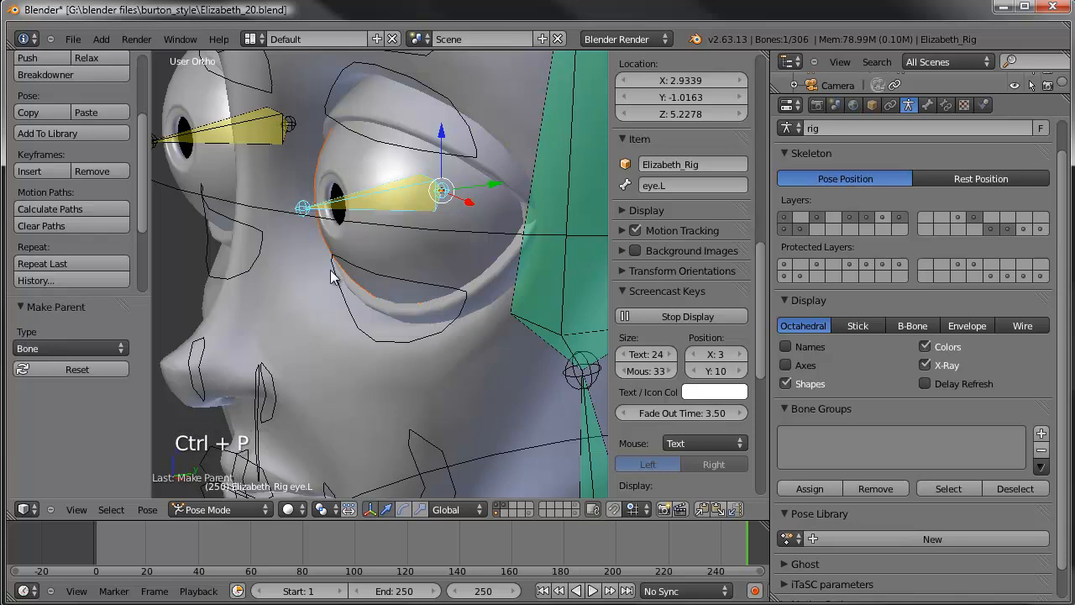
- Parent the right eyeball mesh to the eye.R bone using the Bone parent type
{"action": "middle_click_drag", "start_coordinate": [355, 308], "coordinate": [363, 309], "text": "shift"}
{"action": "right_click", "coordinate": [314, 233]}
{"action": "right_click", "coordinate": [314, 233], "text": "shift"}
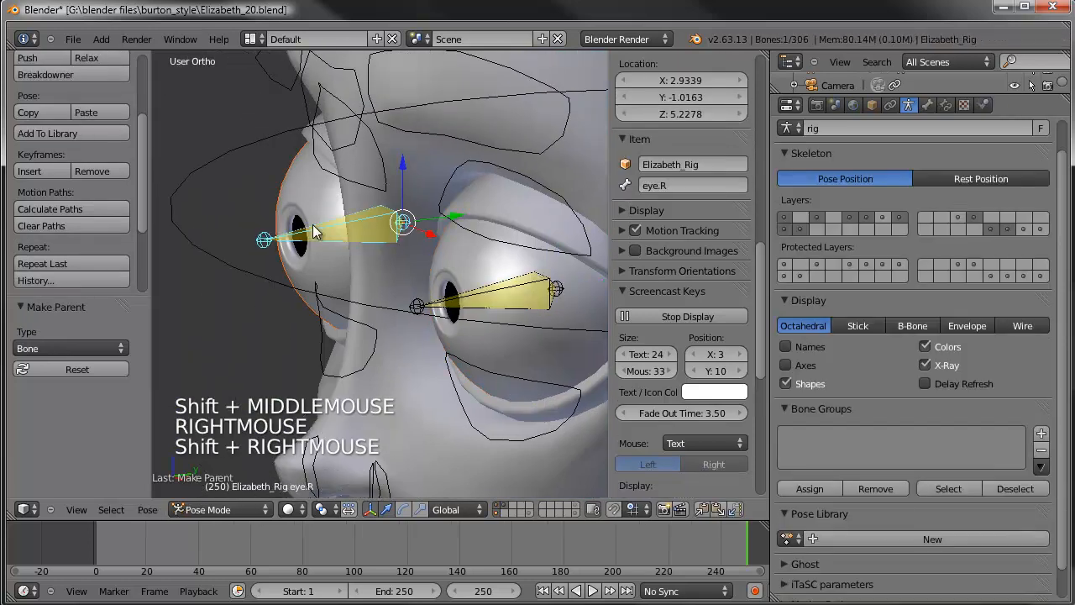
{"action": "key", "text": "ctrl+p"}
{"action": "left_click", "coordinate": [314, 233]}
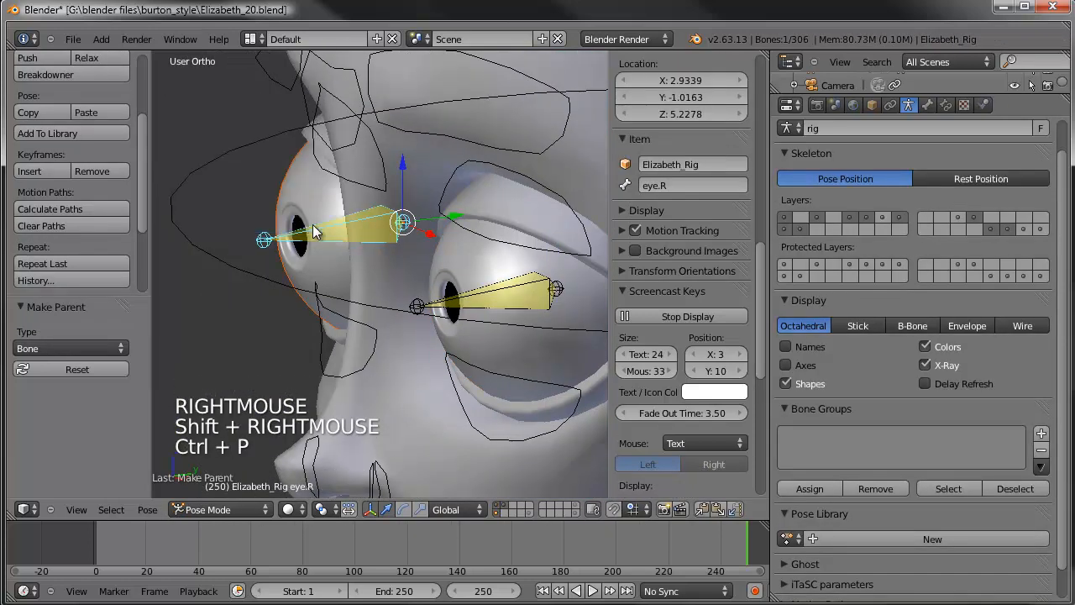
- Test whether the eyeballs follow the head control by rotating it freely, then cancel the rotation
{"action": "scroll", "coordinate": [313, 232], "scroll_direction": "down", "scroll_amount": 2}
{"action": "key", "text": "a"}
{"action": "scroll", "coordinate": [312, 236], "scroll_direction": "down", "scroll_amount": 8}
{"action": "middle_click_drag", "start_coordinate": [310, 241], "coordinate": [412, 258]}
{"action": "right_click", "coordinate": [401, 252]}
{"action": "key", "text": "r"}
{"action": "key", "text": "r"}
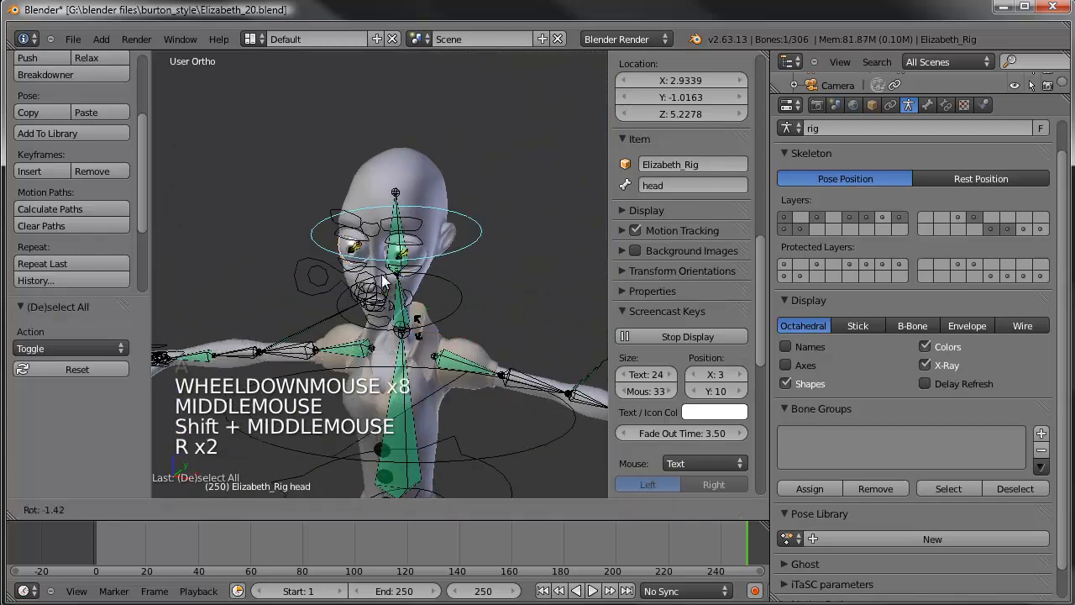
{"action": "right_click", "coordinate": [395, 256]}
- In armature Edit Mode, parent the eye.L and eye.R bones to the DEF-head bone with Keep Offset, and return to Pose Mode
{"action": "scroll", "coordinate": [378, 213], "scroll_direction": "up", "scroll_amount": 7}
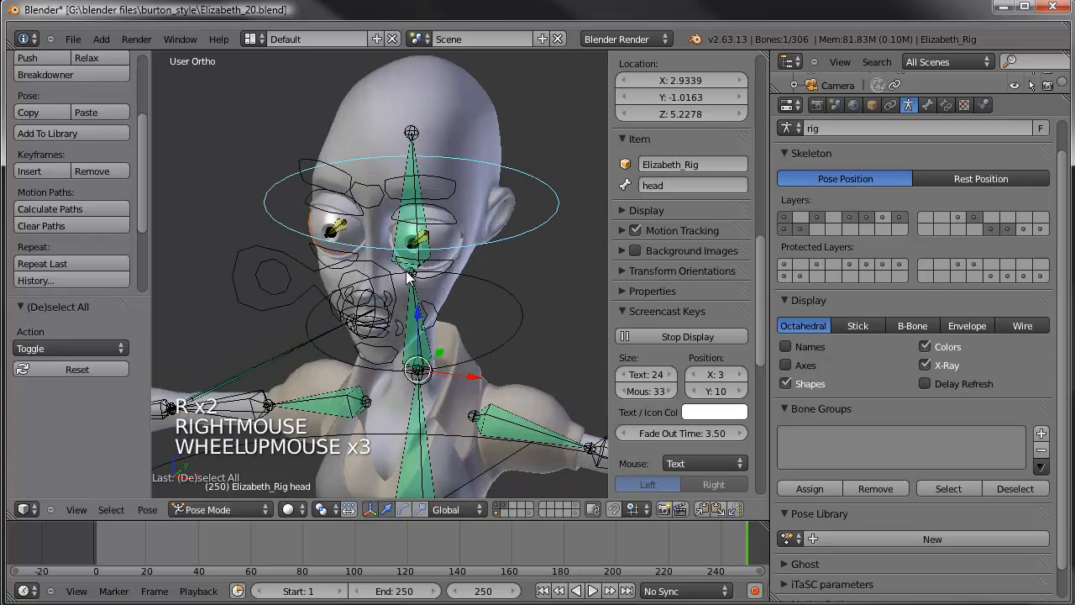
{"action": "middle_click_drag", "start_coordinate": [377, 214], "coordinate": [351, 281], "text": "shift"}
{"action": "right_click", "coordinate": [307, 240]}
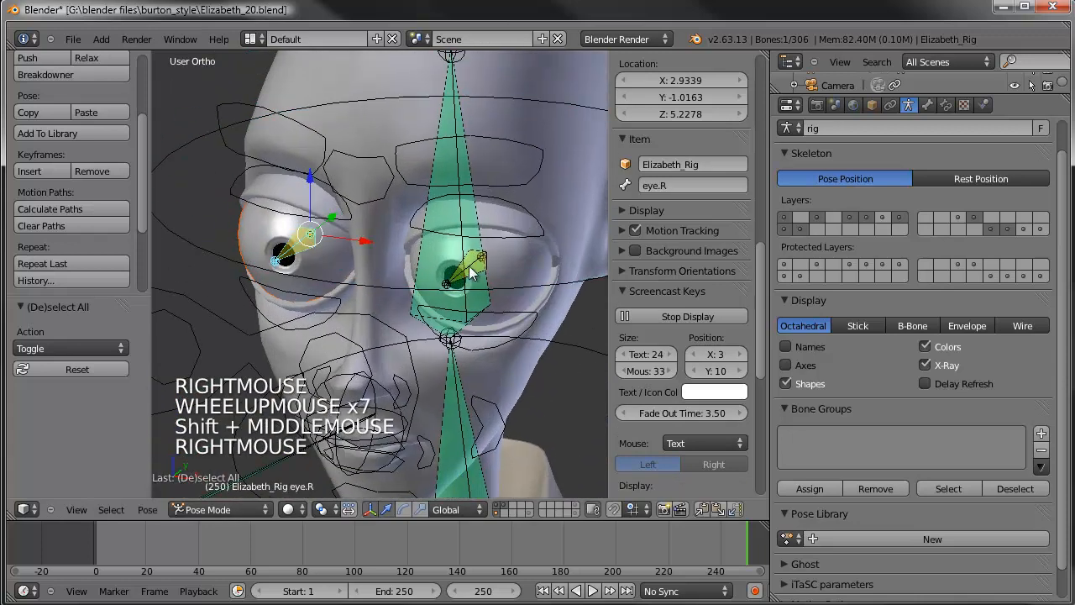
{"action": "right_click", "coordinate": [477, 265], "text": "shift"}
{"action": "right_click", "coordinate": [475, 266]}
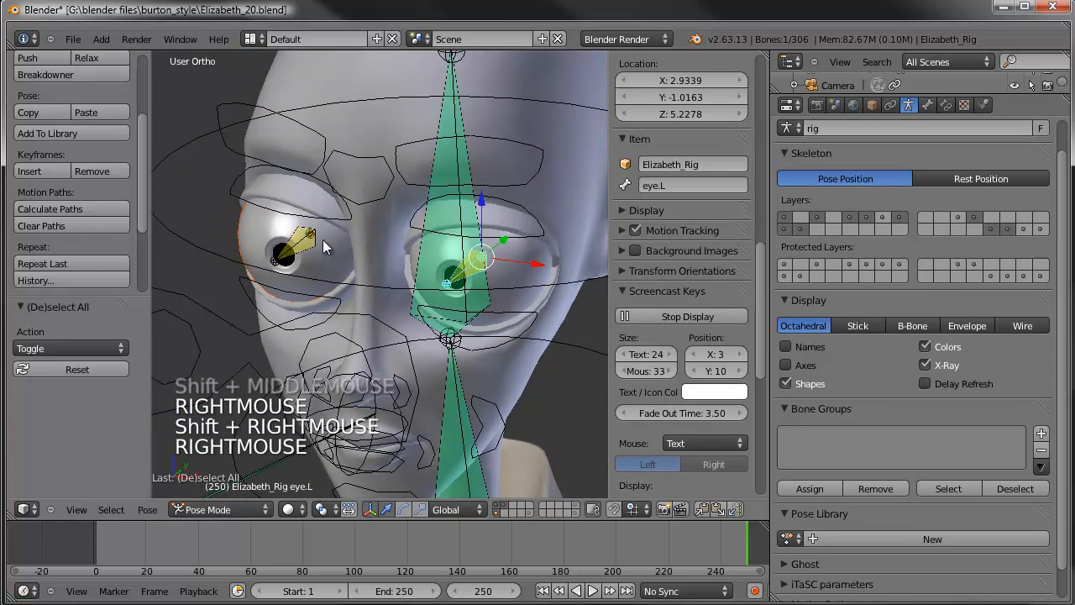
{"action": "right_click", "coordinate": [299, 245], "text": "shift"}
{"action": "key", "text": "Tab"}
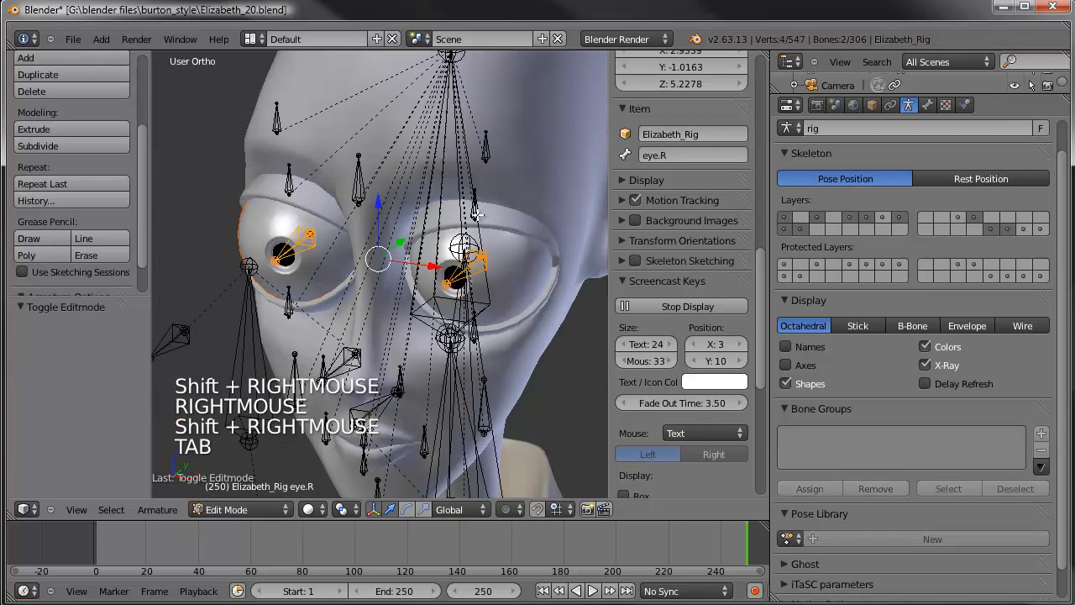
{"action": "right_click", "coordinate": [465, 165], "text": "shift"}
{"action": "key", "text": "ctrl+p"}
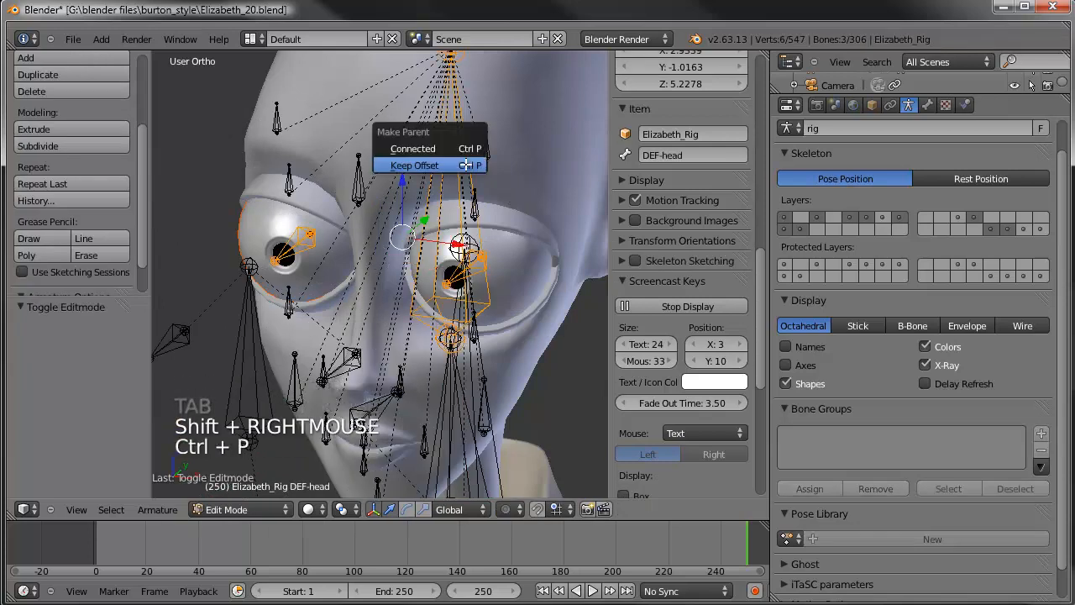
{"action": "left_click", "coordinate": [466, 164]}
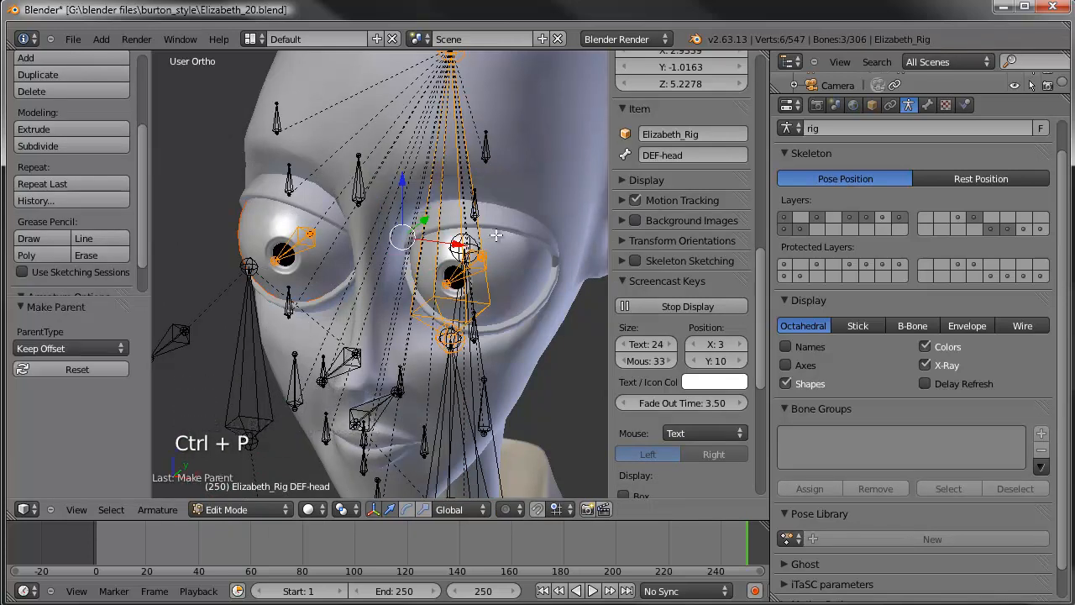
{"action": "key", "text": "Tab"}
- Rotate the head control freely again to check the newly parented eye bones, then cancel the rotation
{"action": "scroll", "coordinate": [486, 275], "scroll_direction": "down", "scroll_amount": 3}
{"action": "key", "text": "a"}
{"action": "right_click", "coordinate": [511, 312]}
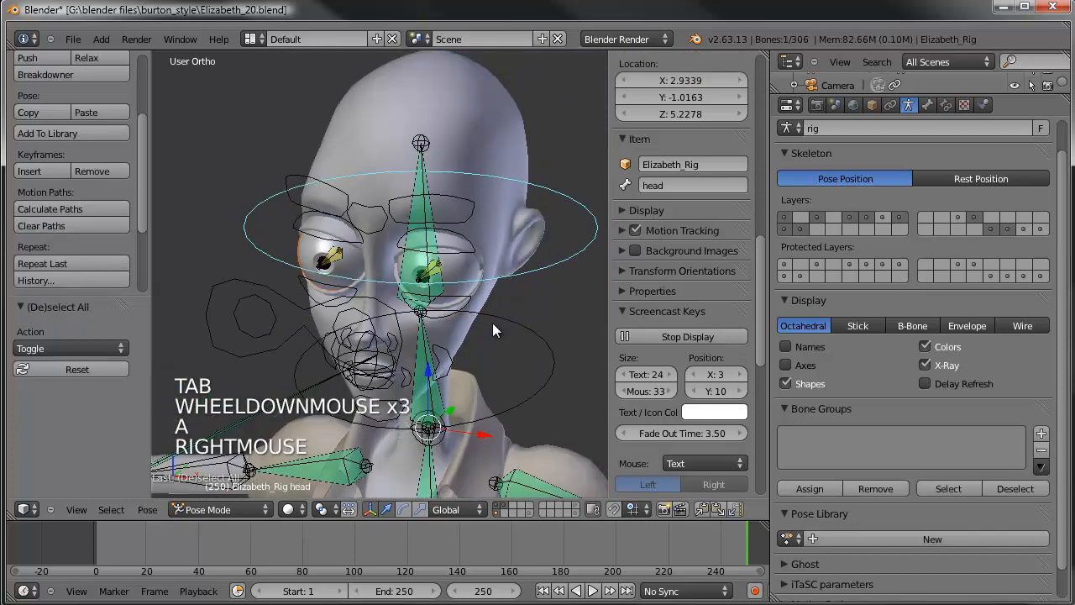
{"action": "key", "text": "r"}
{"action": "key", "text": "r"}
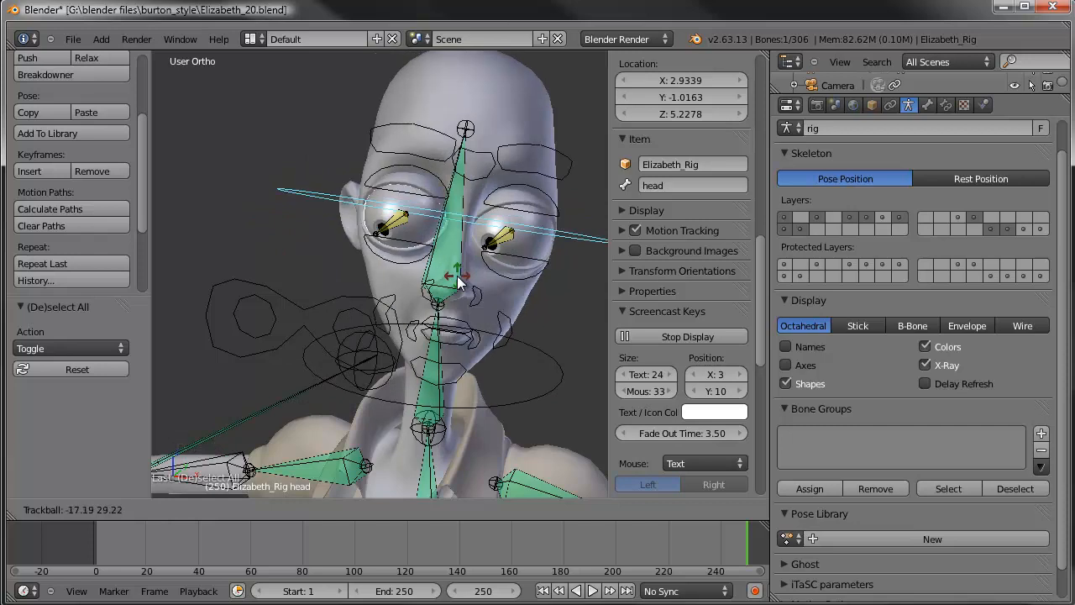
{"action": "right_click", "coordinate": [457, 275]}
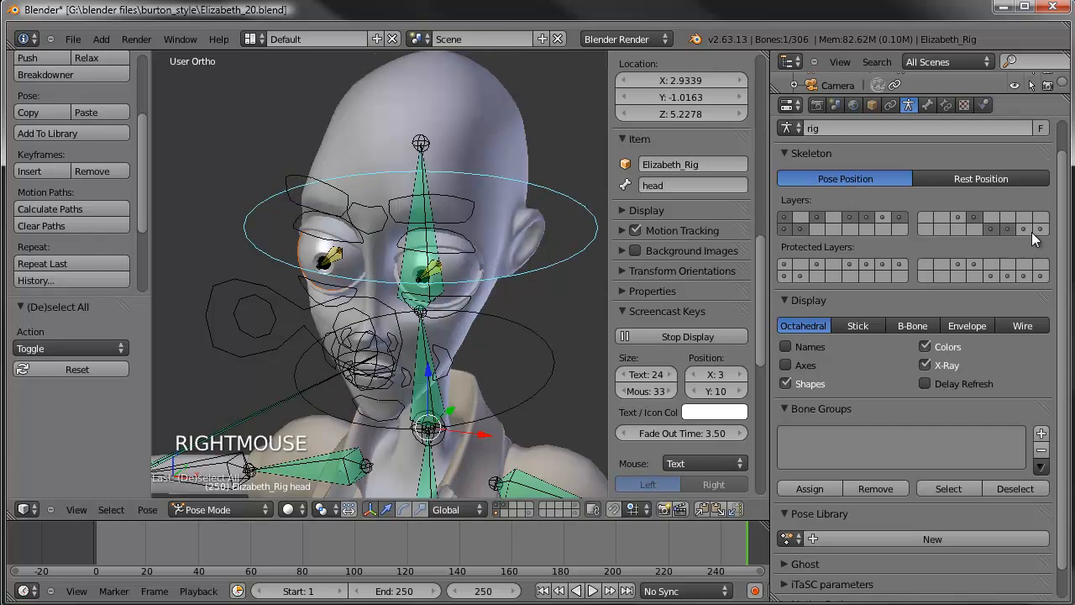
- Hide the armature layer with the deform bones and deselect all bones
{"action": "left_click", "coordinate": [1003, 226], "text": "shift"}
{"action": "scroll", "coordinate": [535, 299], "scroll_direction": "down", "scroll_amount": 4}
{"action": "key", "text": "a"}
- Save the scene as a new file named Elizabeth_21.blend in the burton_style folder
{"action": "key", "text": "ctrl+s"}
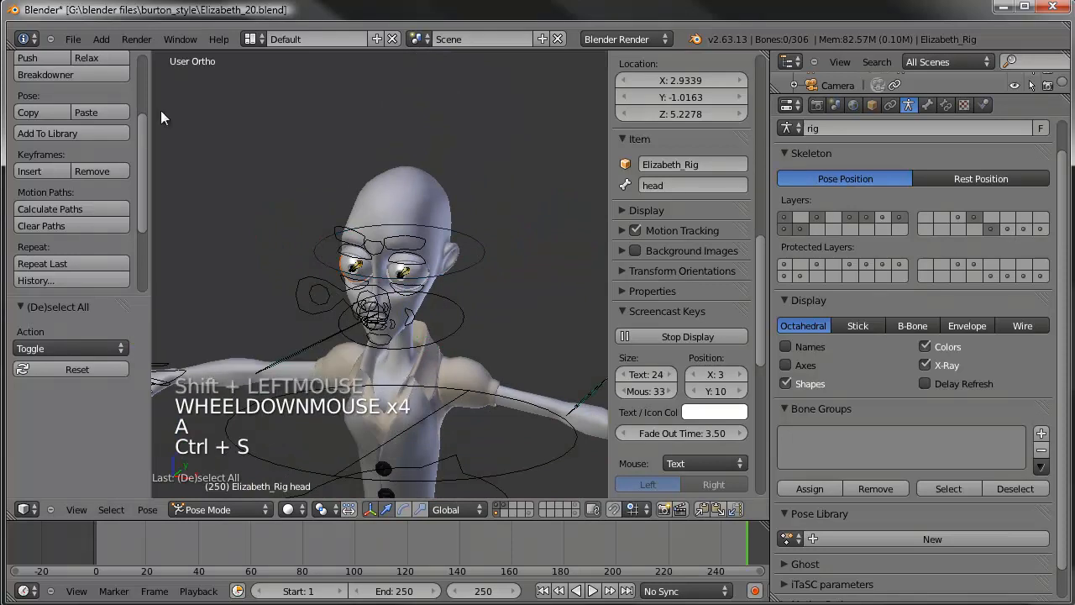
{"action": "left_click", "coordinate": [74, 40]}
{"action": "left_click", "coordinate": [122, 156]}
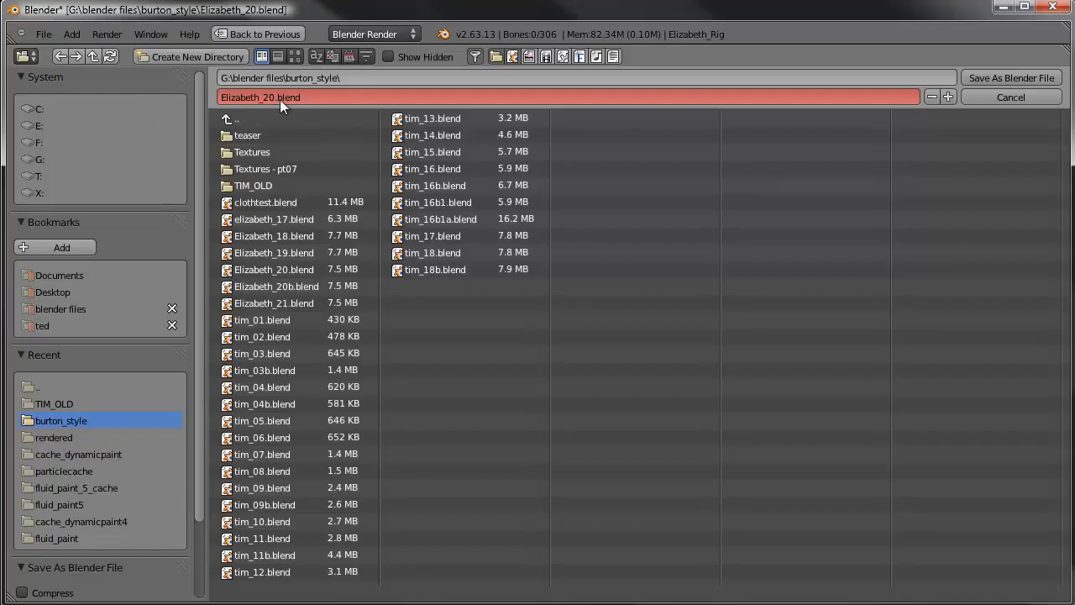
{"action": "left_click", "coordinate": [268, 97]}
{"action": "left_click", "coordinate": [983, 81]}
- Show the whole character from the front and save the file again
{"action": "scroll", "coordinate": [424, 401], "scroll_direction": "down", "scroll_amount": 2}
{"action": "middle_click_drag", "start_coordinate": [425, 395], "coordinate": [417, 231], "text": "shift"}
{"action": "key", "text": "KP_1"}
{"action": "scroll", "coordinate": [424, 212], "scroll_direction": "down", "scroll_amount": 1}
{"action": "key", "text": "ctrl+s"}
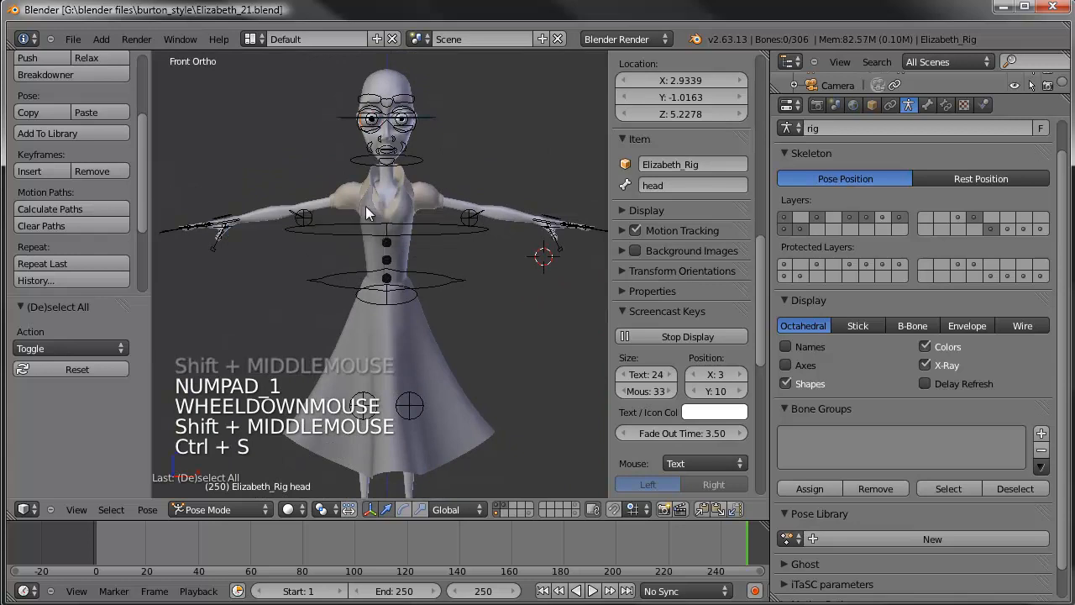
- Open the recent file tim_18.blend
{"action": "left_click", "coordinate": [73, 40]}
{"action": "mouse_move", "coordinate": [103, 92]}
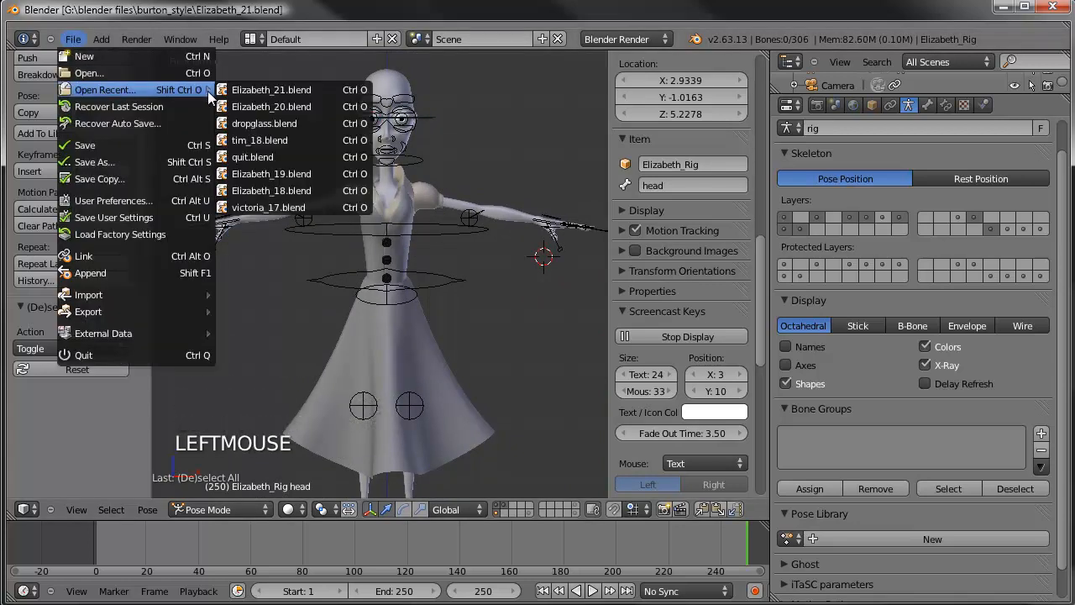
{"action": "left_click", "coordinate": [252, 140]}
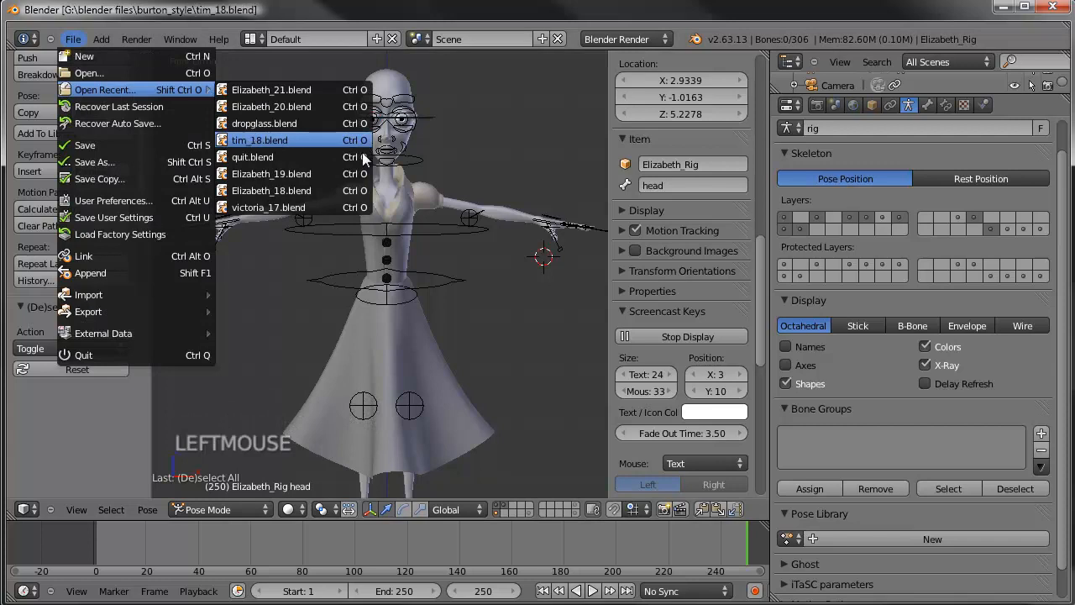
- Make the armature layers with the head and neck controls and the eye target visible, and leave all bones deselected
{"action": "scroll", "coordinate": [495, 308], "scroll_direction": "down", "scroll_amount": 3}
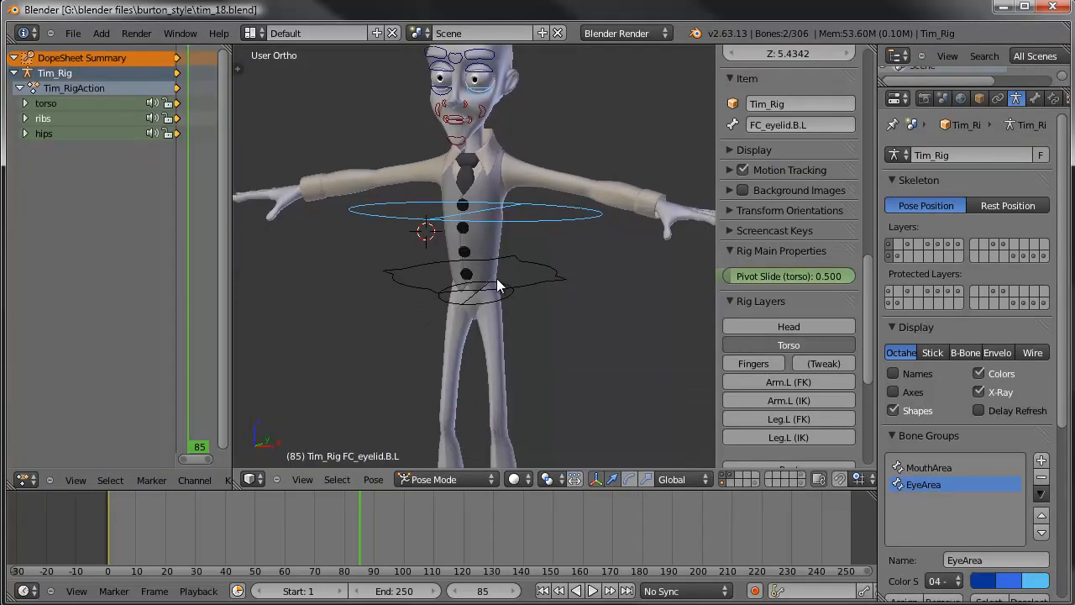
{"action": "left_click", "coordinate": [906, 244], "text": "shift"}
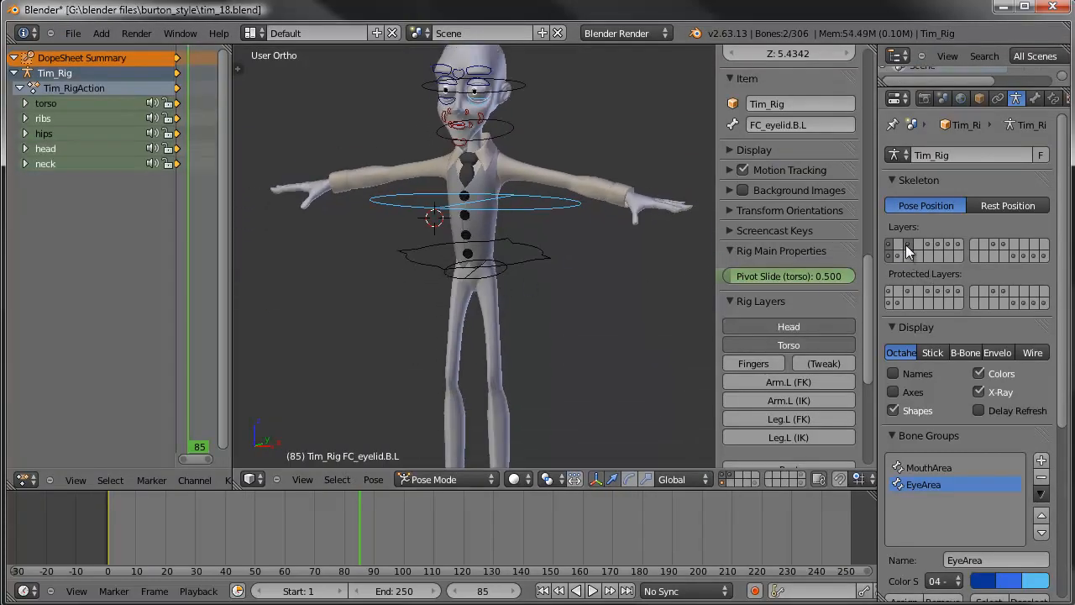
{"action": "left_click", "coordinate": [895, 256], "text": "shift"}
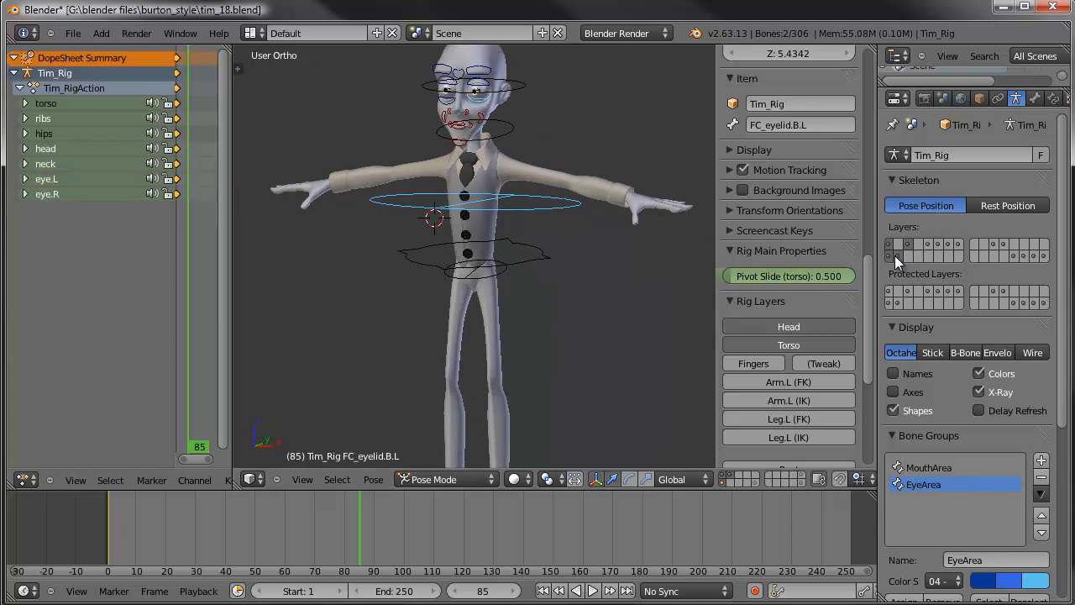
{"action": "right_click", "coordinate": [519, 91]}
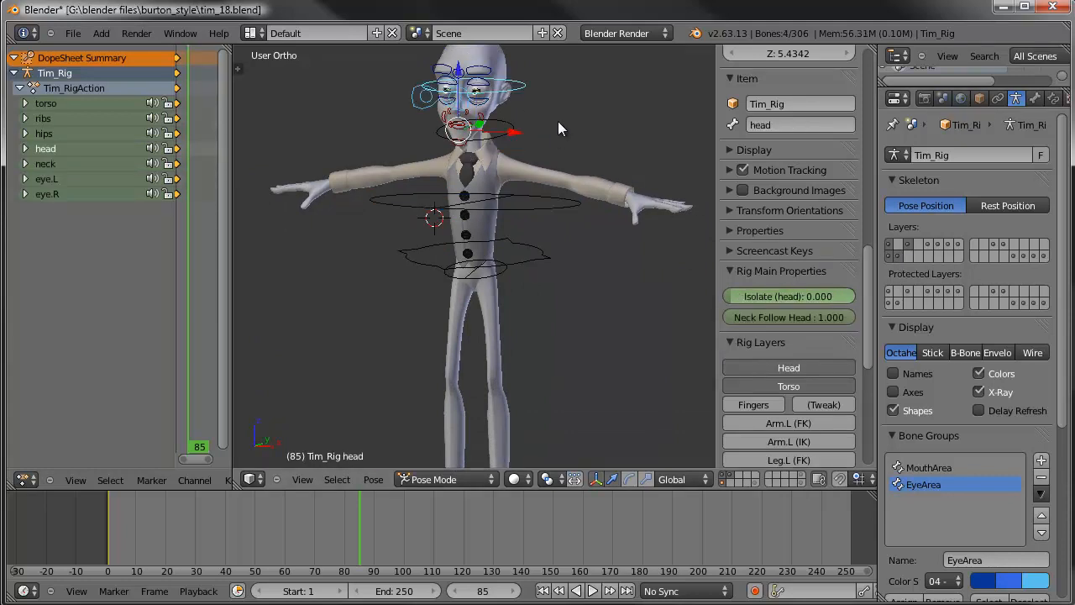
{"action": "key", "text": "a"}
{"action": "middle_click_drag", "start_coordinate": [573, 175], "coordinate": [475, 230]}
{"action": "scroll", "coordinate": [473, 207], "scroll_direction": "down", "scroll_amount": 2}
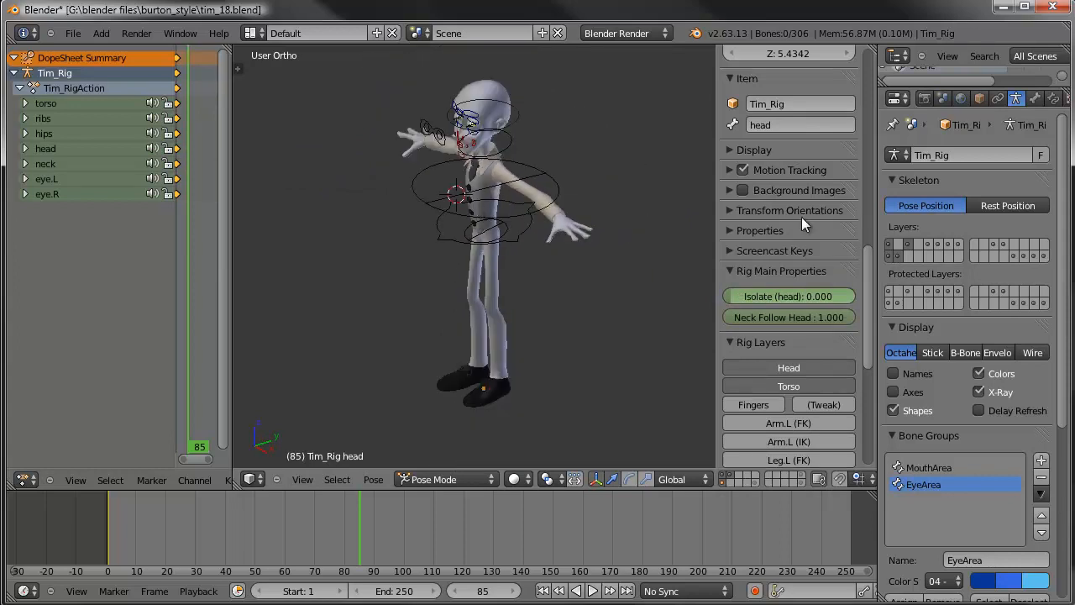
- Make the deform bones layer and the Root layer of Tim_Rig visible as well
{"action": "left_click", "coordinate": [1024, 254], "text": "shift"}
{"action": "middle_click_drag", "start_coordinate": [452, 296], "coordinate": [580, 324]}
{"action": "scroll", "coordinate": [783, 381], "scroll_direction": "down", "scroll_amount": 6}
{"action": "scroll", "coordinate": [789, 403], "scroll_direction": "down", "scroll_amount": 2}
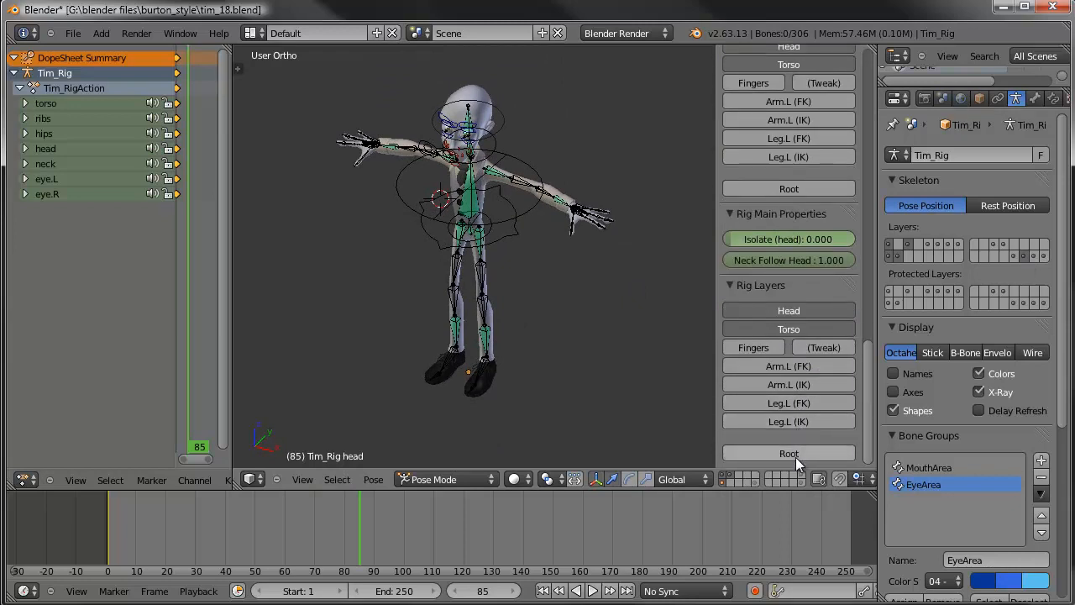
{"action": "left_click", "coordinate": [789, 453]}
{"action": "middle_click_drag", "start_coordinate": [548, 241], "coordinate": [454, 156]}
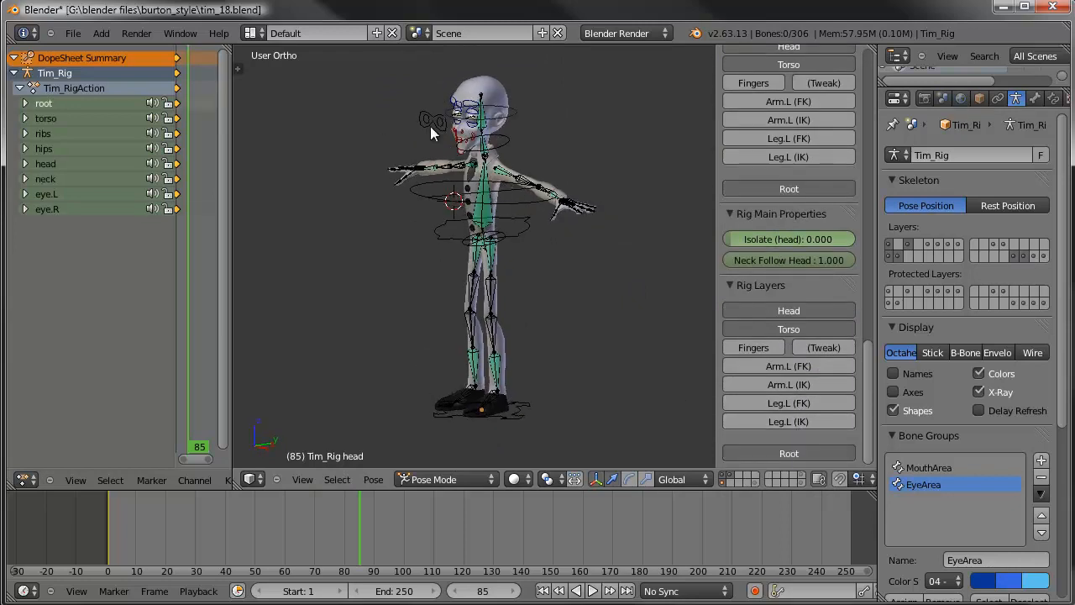
- In armature Edit Mode, parent Tim's eye target bone to the root bone with Keep Offset, and return to Pose Mode
{"action": "right_click", "coordinate": [430, 126]}
{"action": "right_click", "coordinate": [504, 412]}
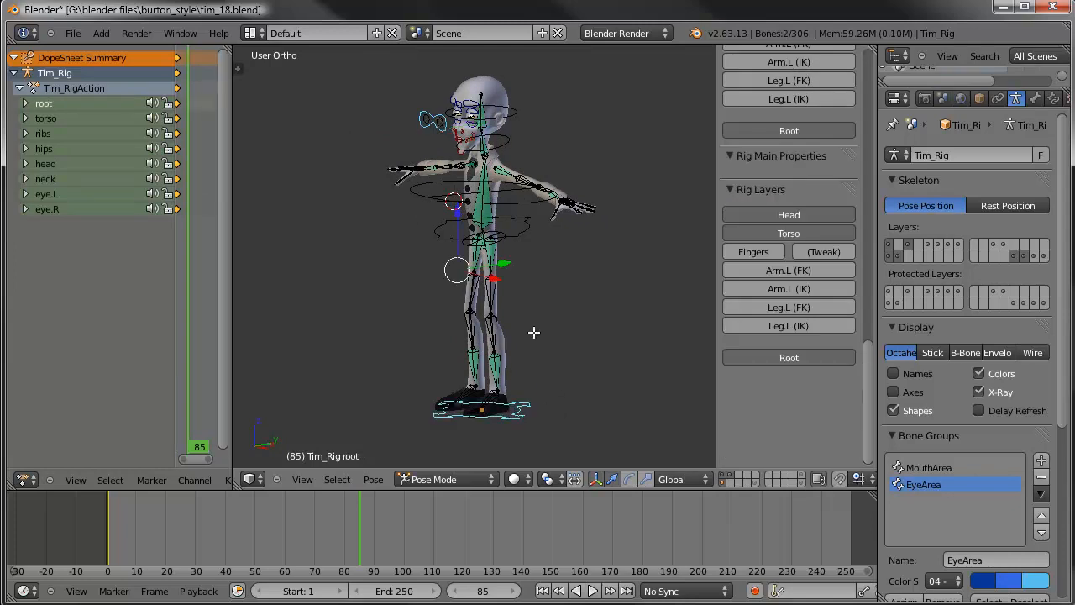
{"action": "key", "text": "Tab"}
{"action": "key", "text": "ctrl+p"}
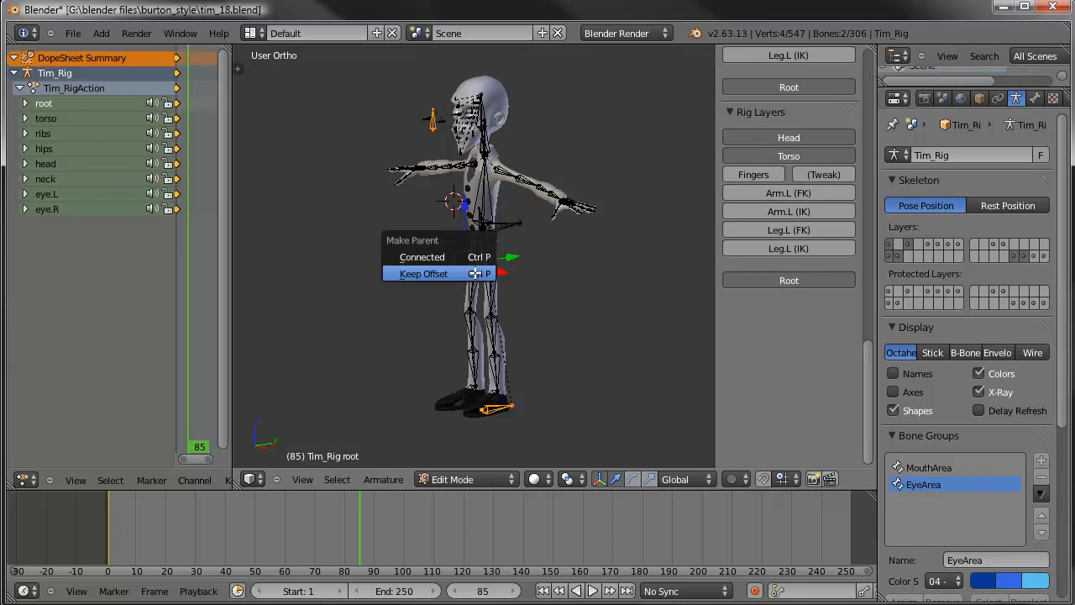
{"action": "left_click", "coordinate": [412, 272]}
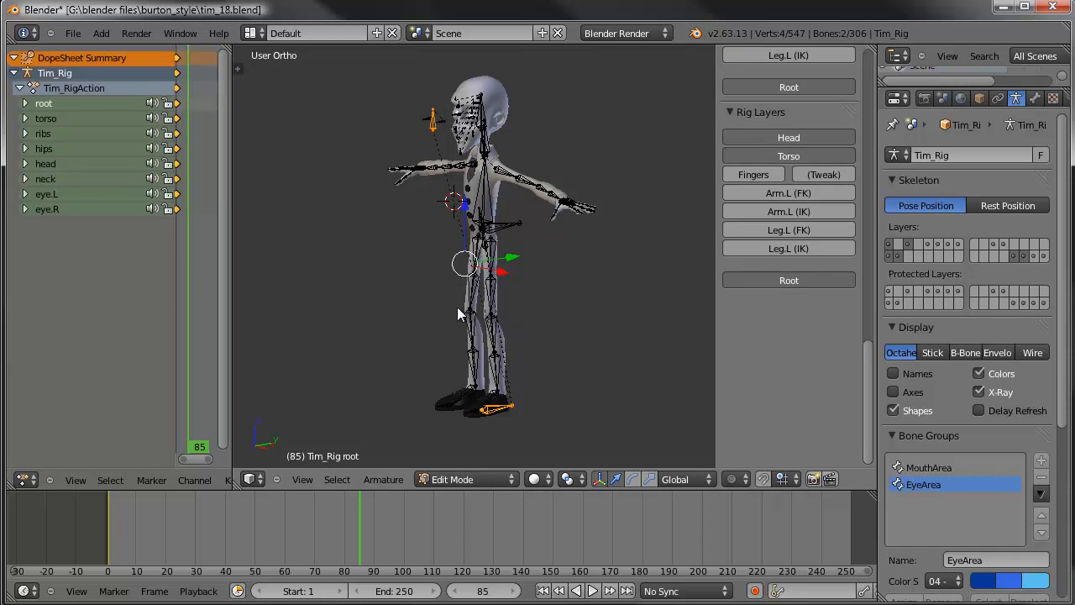
{"action": "key", "text": "Tab"}
- Test whether Tim's eye target follows the root control by rotating it freely, then cancel the rotation
{"action": "key", "text": "r"}
{"action": "key", "text": "r"}
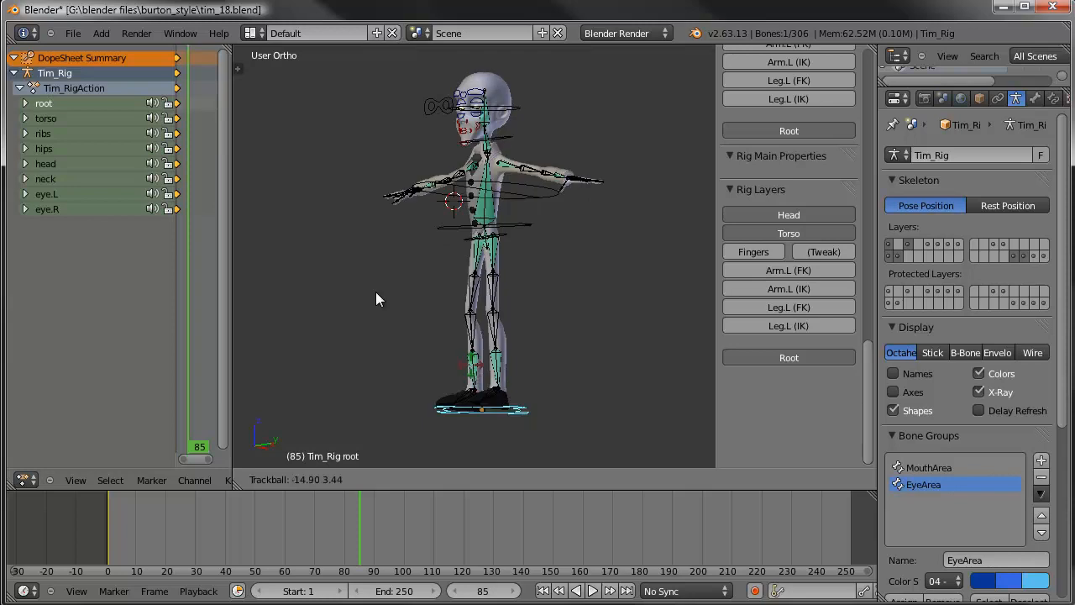
{"action": "key", "text": "Escape"}
- Hide the deform bones layer of Tim_Rig and save over tim_18.blend with the character seen from the front
{"action": "key", "text": "KP_1"}
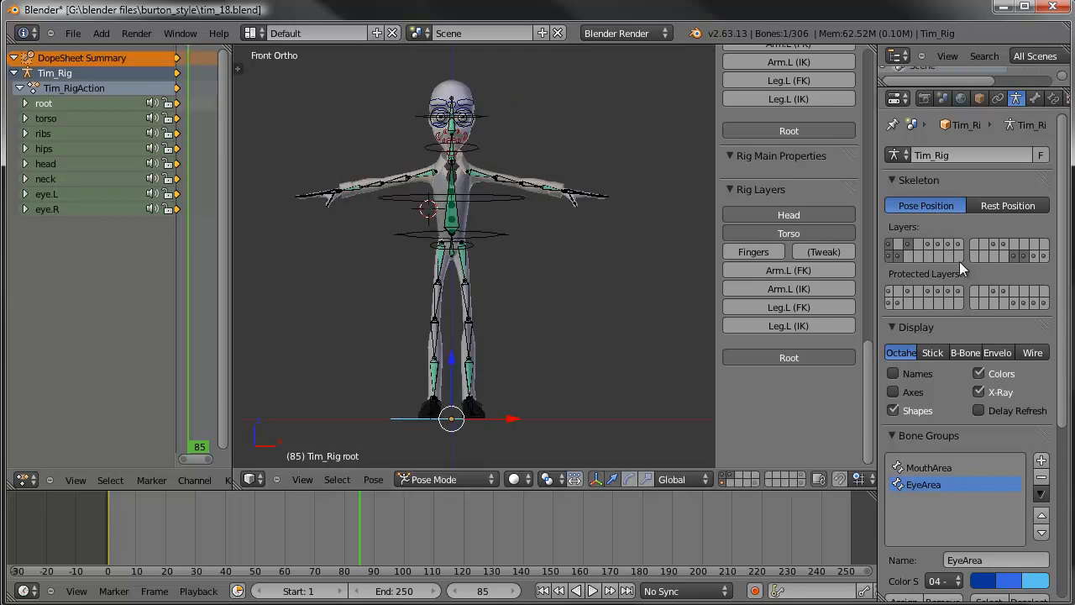
{"action": "left_click", "coordinate": [1013, 254]}
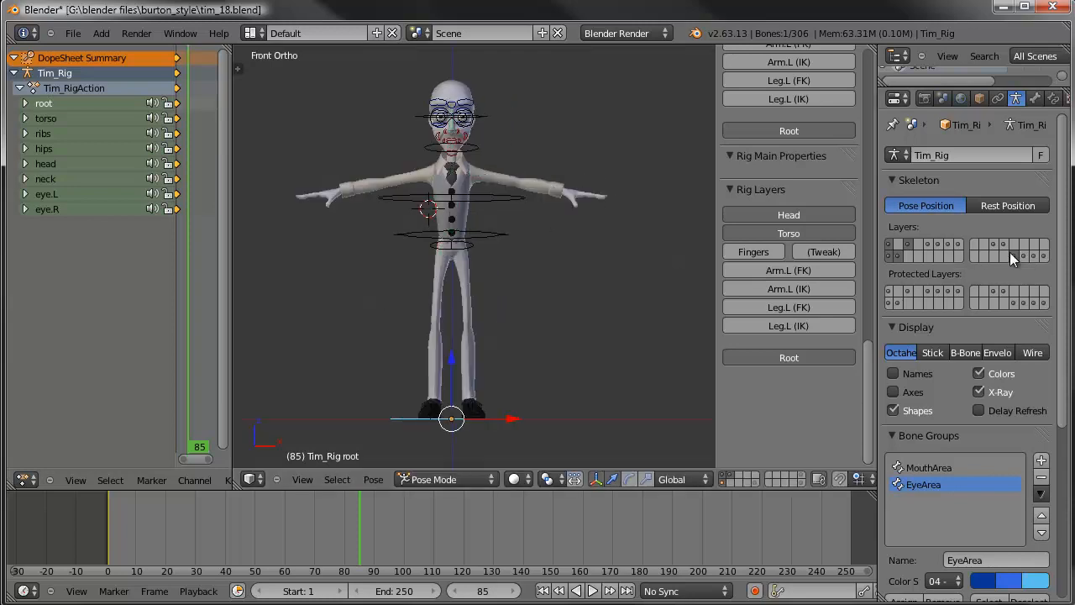
{"action": "key", "text": "ctrl+s"}
{"action": "left_click", "coordinate": [520, 195]}
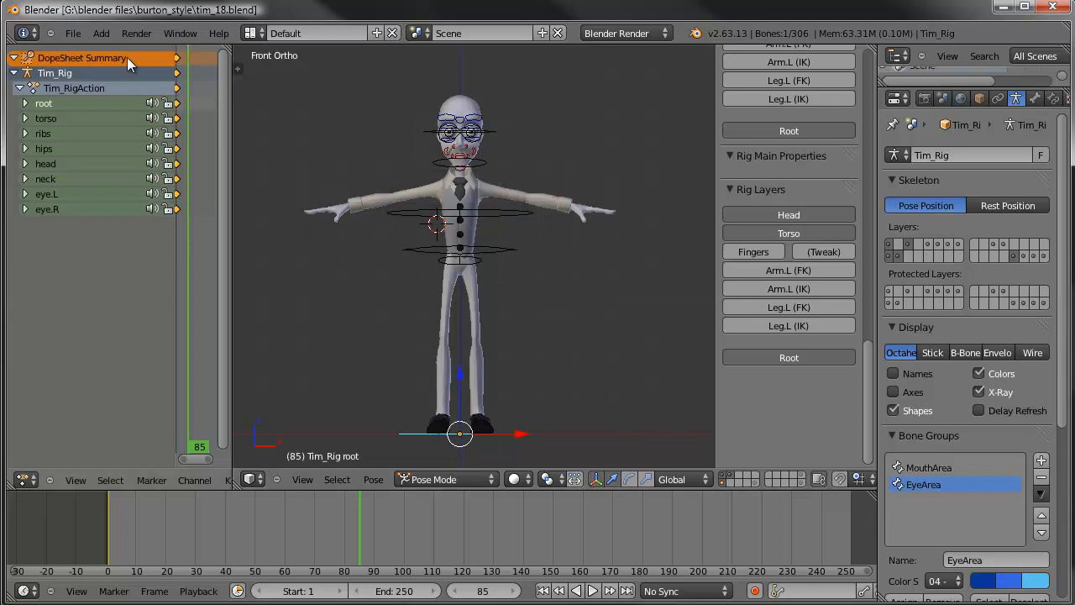
- Start a new scene by reloading the start-up file
{"action": "left_click", "coordinate": [83, 36]}
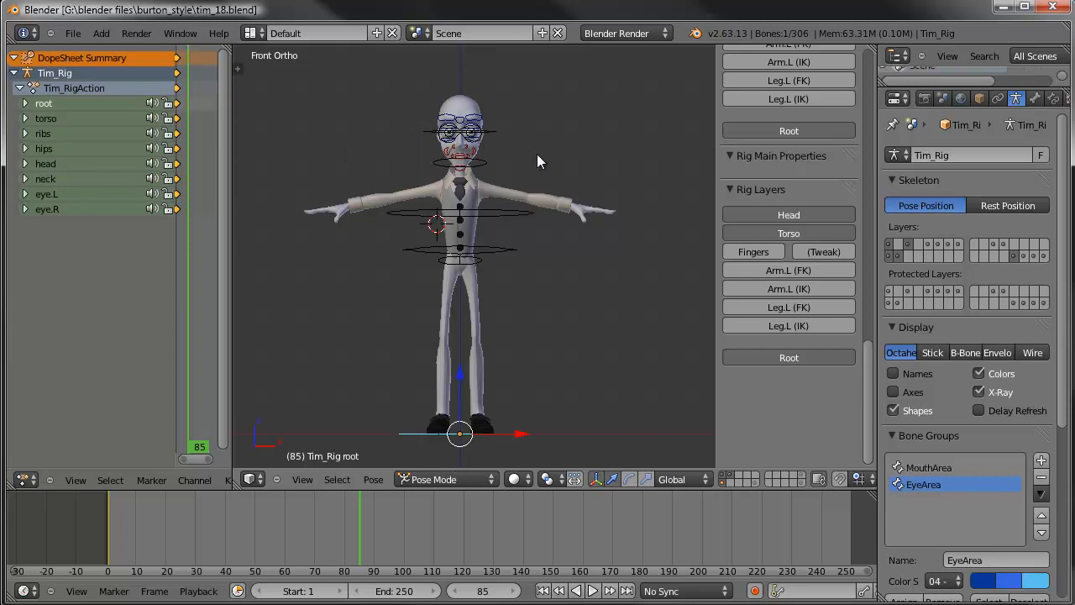
{"action": "left_click", "coordinate": [73, 34]}
{"action": "left_click", "coordinate": [78, 51]}
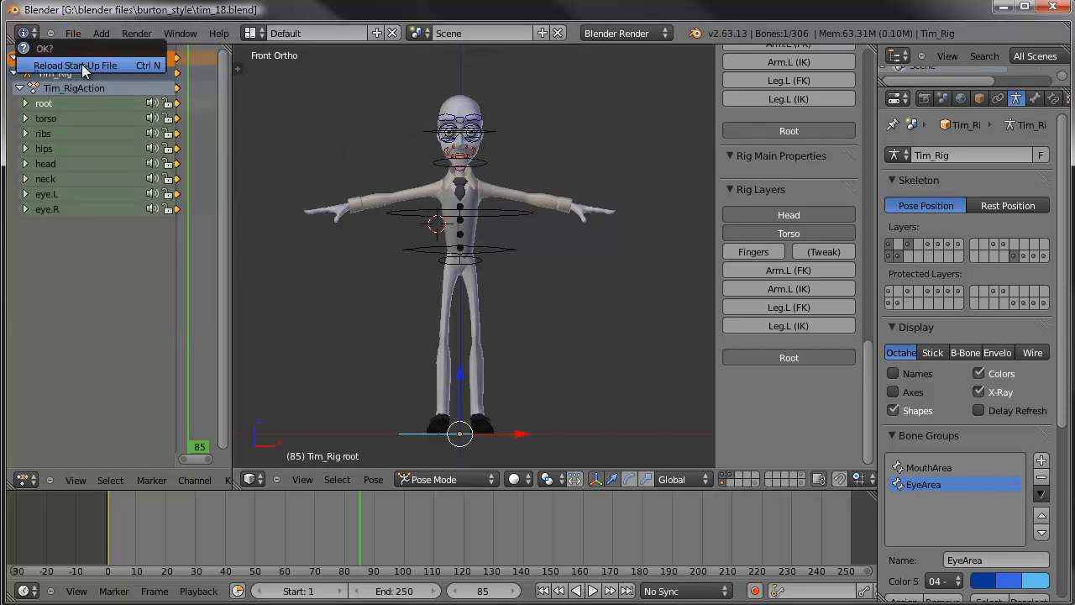
{"action": "left_click", "coordinate": [81, 64]}
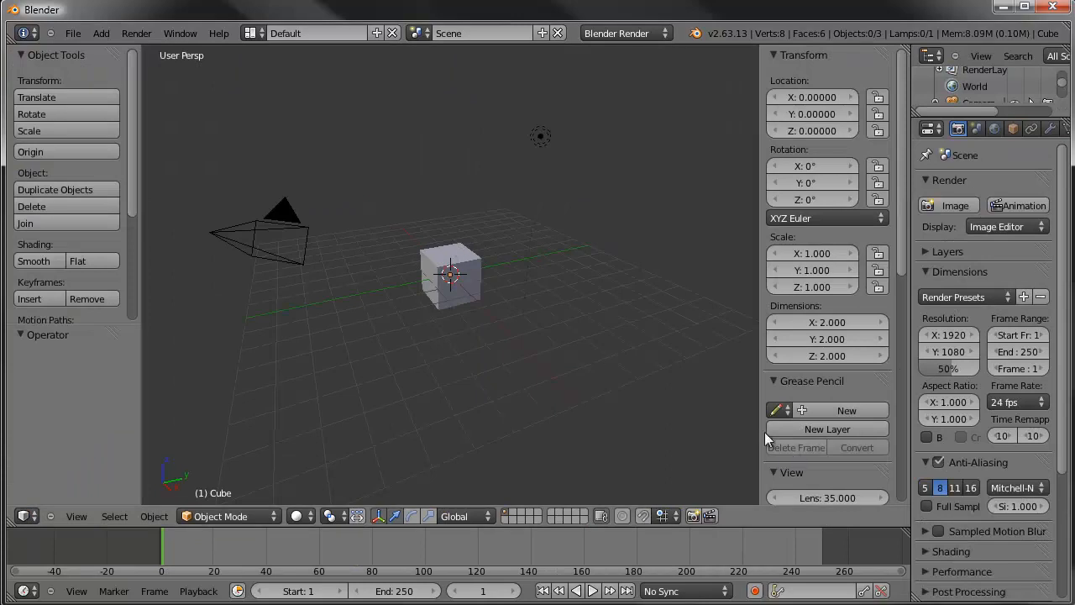
- Start the Screencast Keys display for the 3D view
{"action": "left_click", "coordinate": [73, 34]}
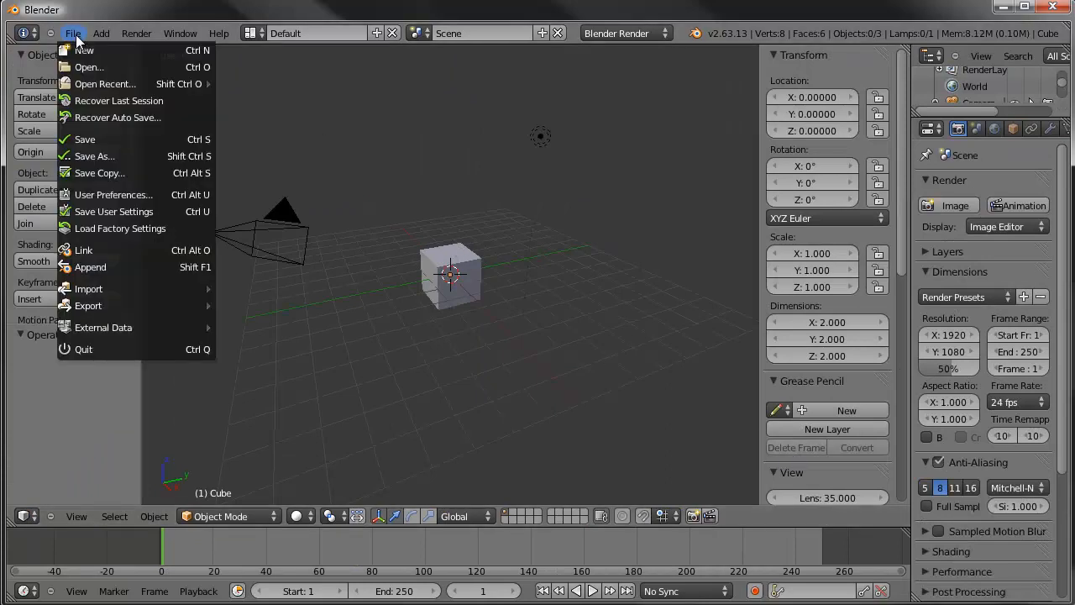
{"action": "scroll", "coordinate": [851, 423], "scroll_direction": "down", "scroll_amount": 12}
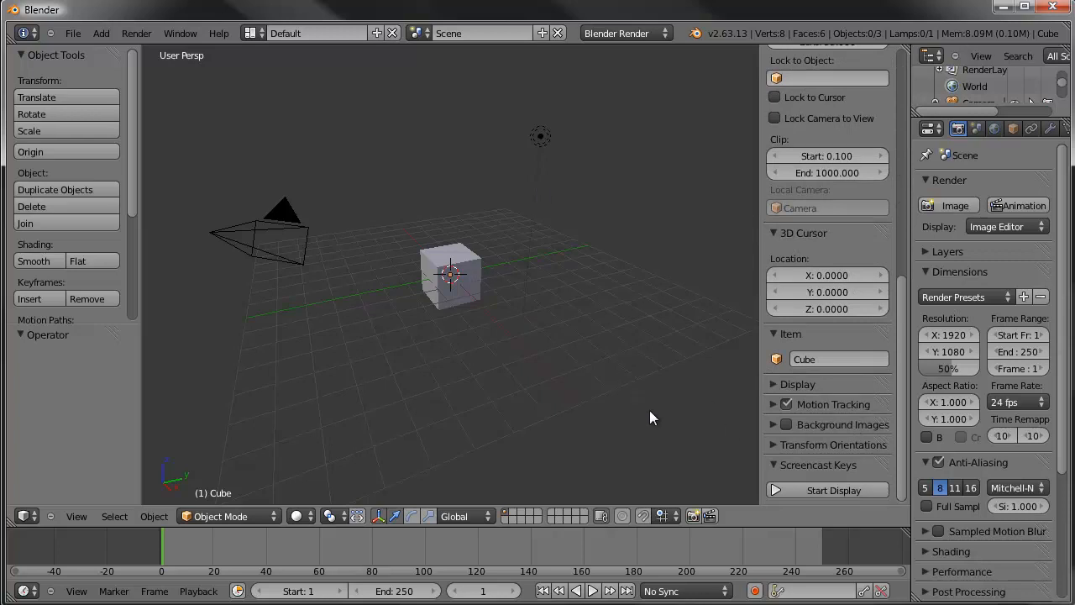
{"action": "left_click", "coordinate": [816, 492]}
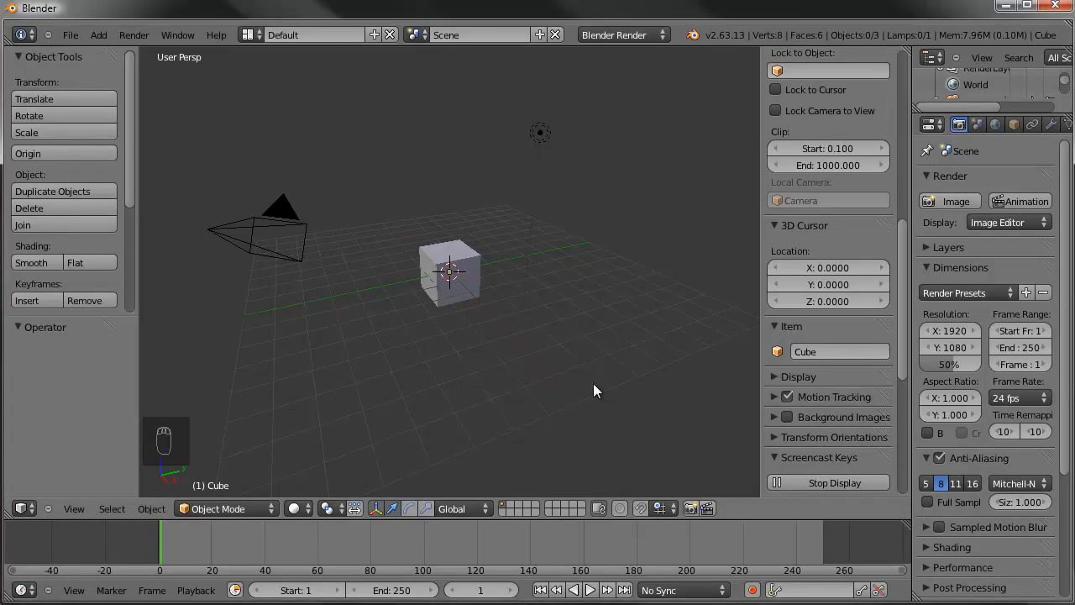
- Delete the default cube from the new scene
{"action": "middle_click_drag", "start_coordinate": [538, 163], "coordinate": [535, 189], "text": "shift"}
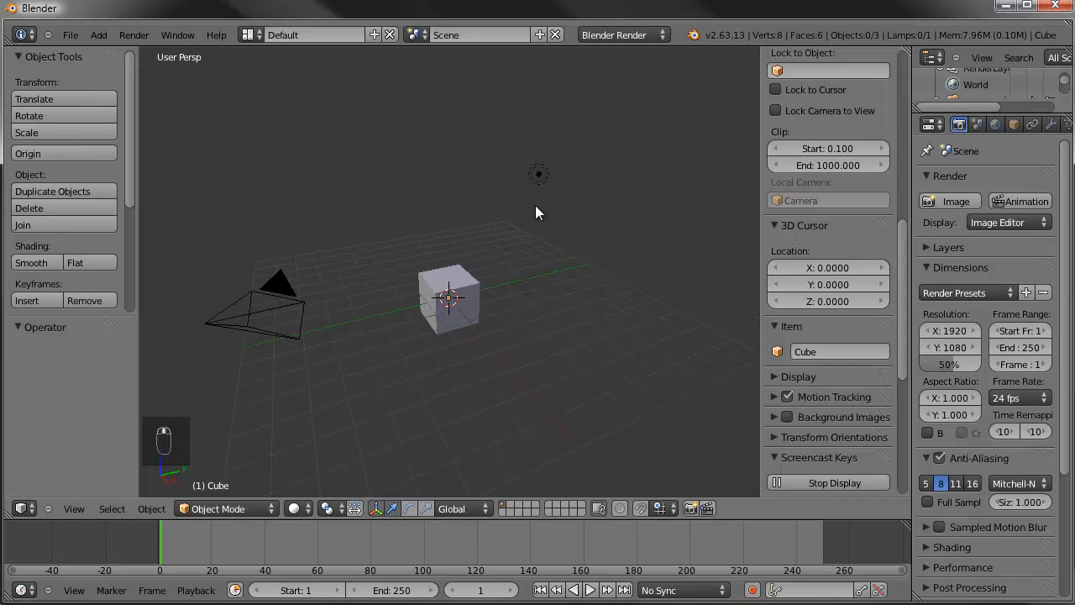
{"action": "middle_click_drag", "start_coordinate": [724, 405], "coordinate": [422, 320]}
{"action": "right_click", "coordinate": [424, 320]}
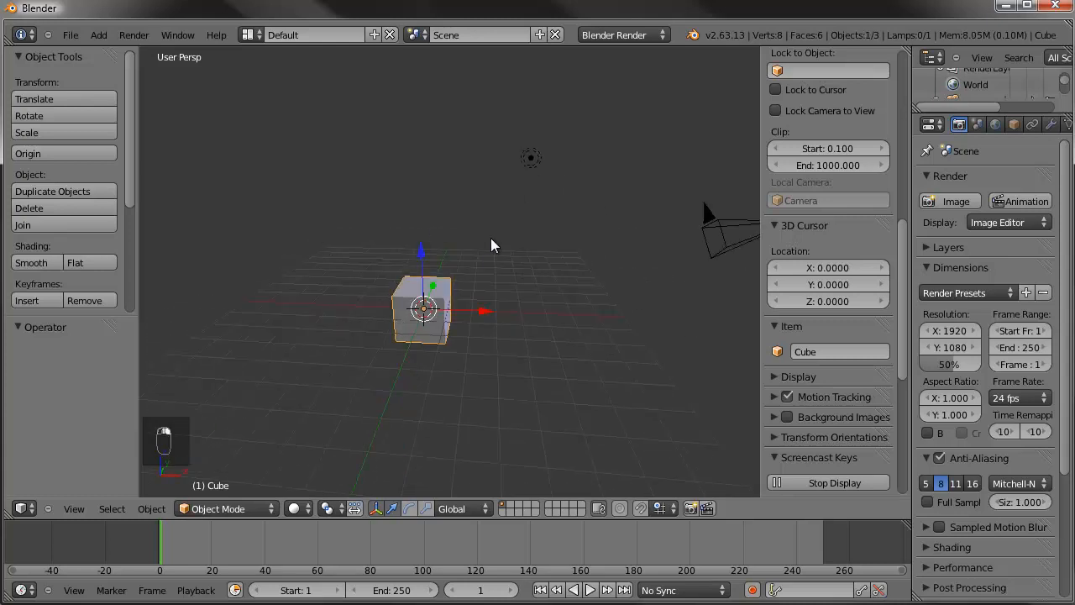
{"action": "key", "text": "Delete"}
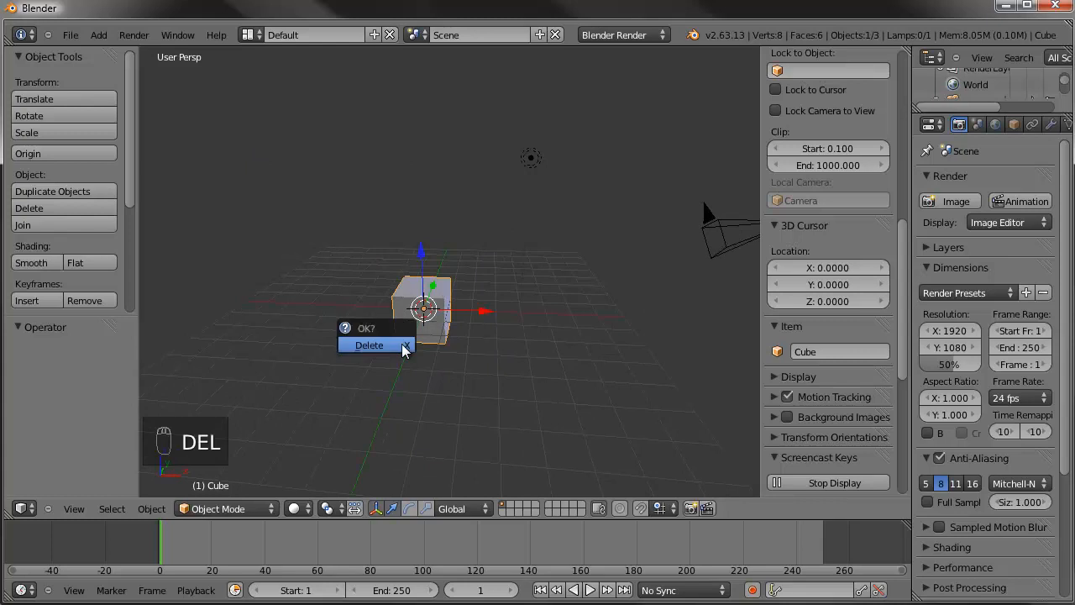
{"action": "left_click", "coordinate": [402, 344]}
- Start an Append and browse to the Object data of tim_18.blend in the burton_style folder
{"action": "left_click", "coordinate": [72, 37]}
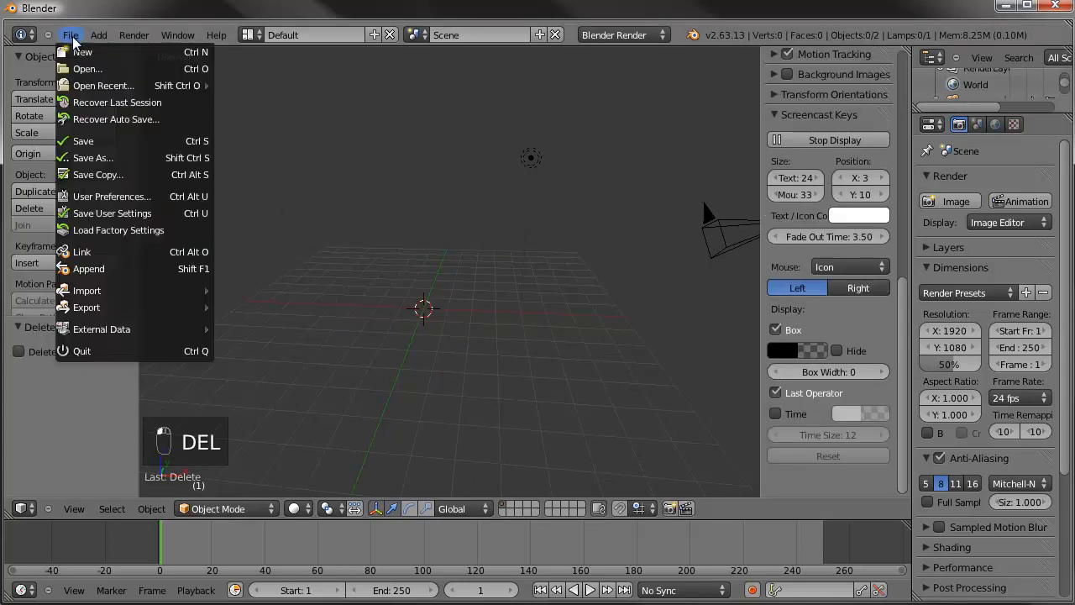
{"action": "left_click", "coordinate": [89, 269]}
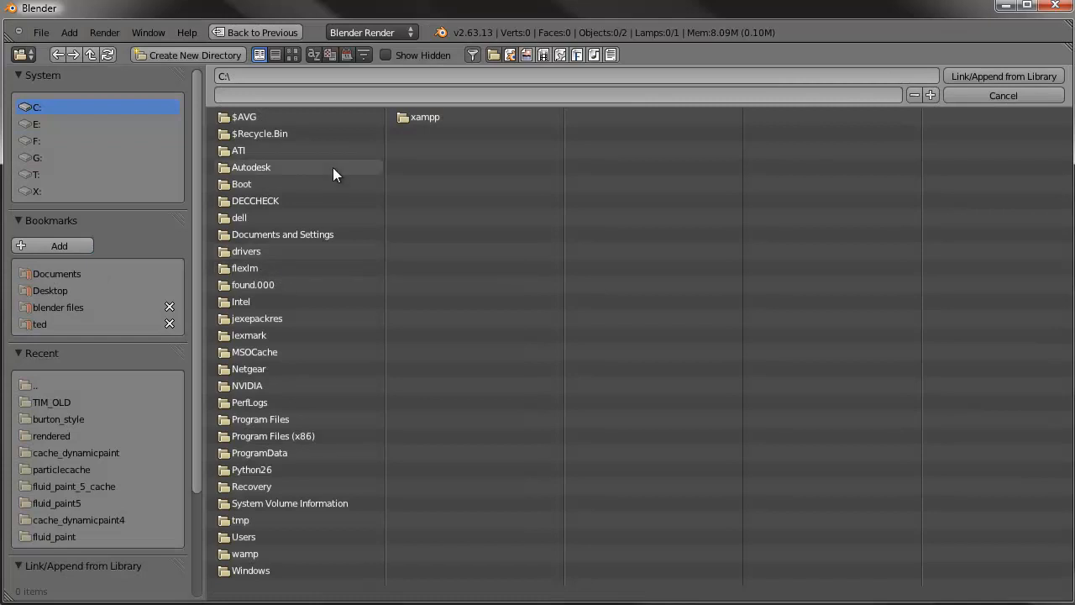
{"action": "left_click", "coordinate": [67, 419]}
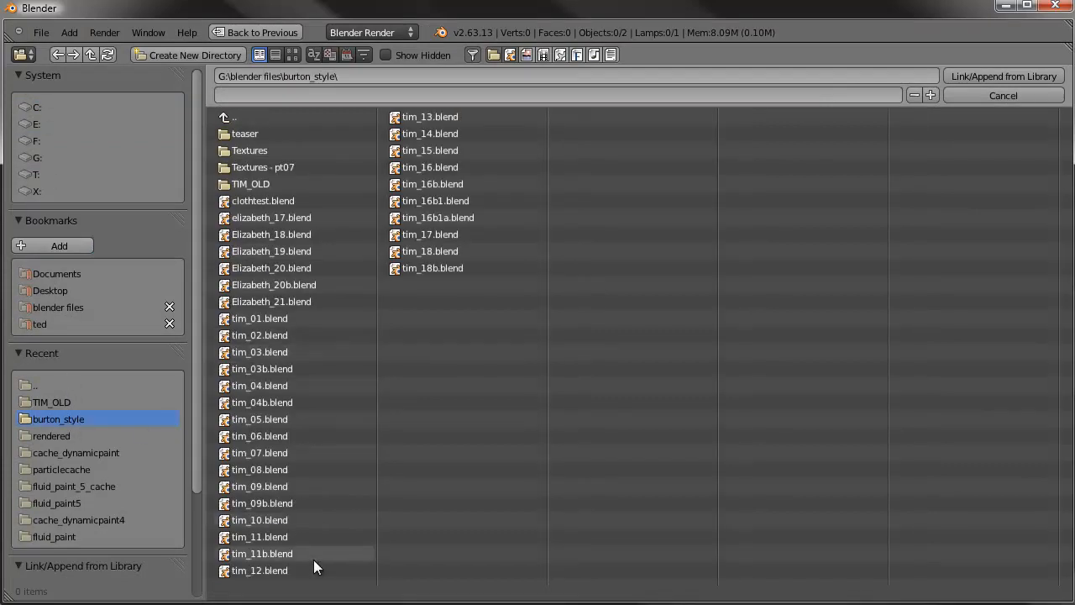
{"action": "left_click", "coordinate": [427, 250]}
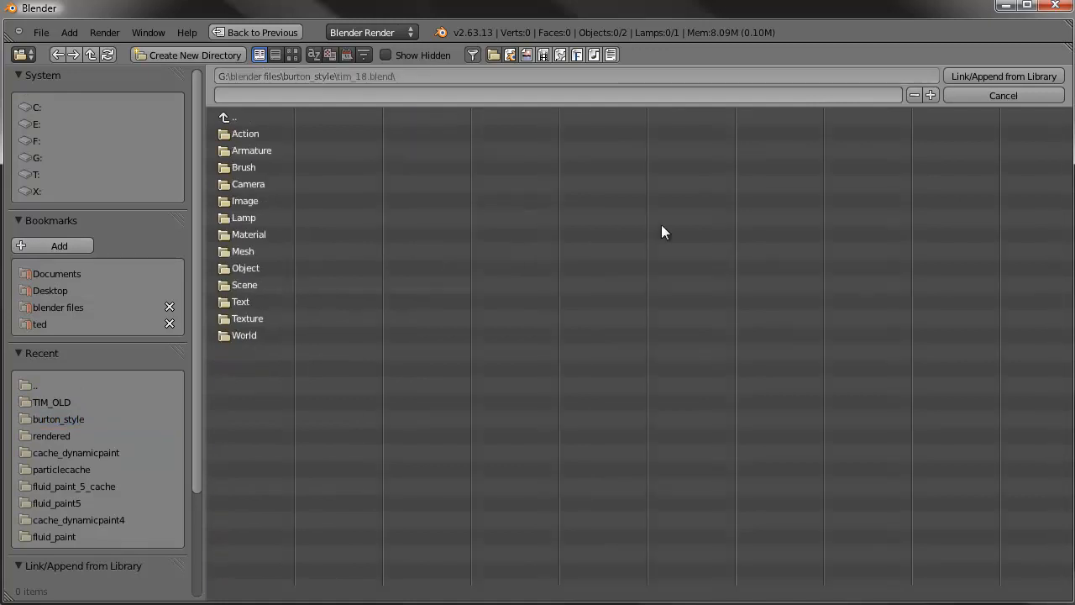
{"action": "left_click", "coordinate": [257, 268]}
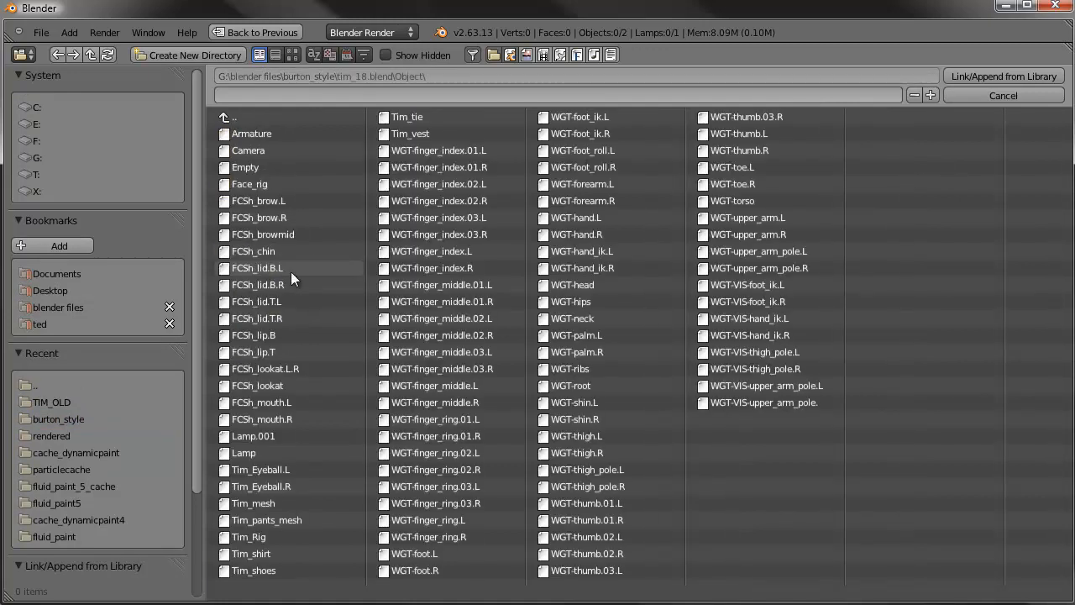
- Append Tim_Eyeball.L, Tim_Eyeball.R, Tim_mesh, Tim_pants_mesh, Tim_Rig, Tim_shirt, Tim_shoes, Tim_tie and Tim_vest into the scene
{"action": "left_click", "coordinate": [281, 469]}
{"action": "left_click", "coordinate": [289, 484], "text": "shift"}
{"action": "left_click_drag", "start_coordinate": [270, 506], "coordinate": [269, 576], "text": "shift"}
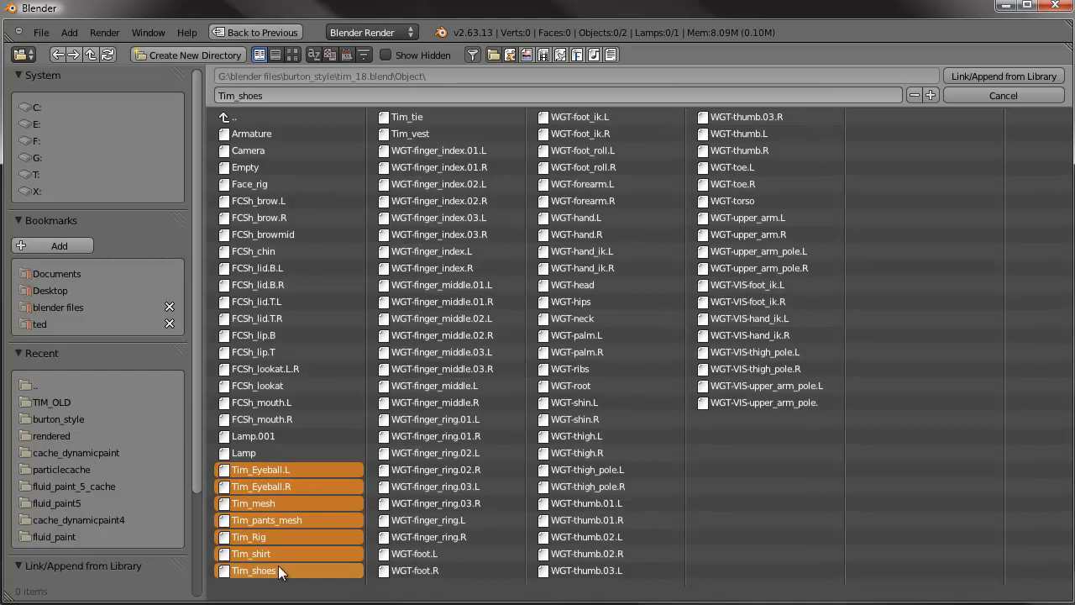
{"action": "left_click", "coordinate": [415, 116], "text": "shift"}
{"action": "left_click", "coordinate": [417, 131], "text": "shift"}
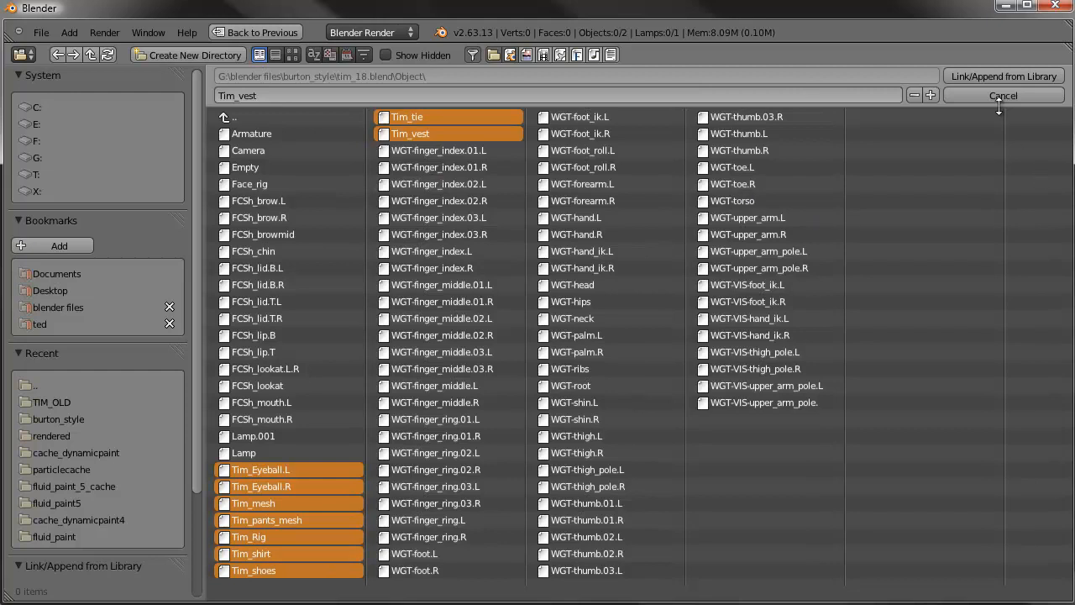
{"action": "left_click", "coordinate": [984, 73]}
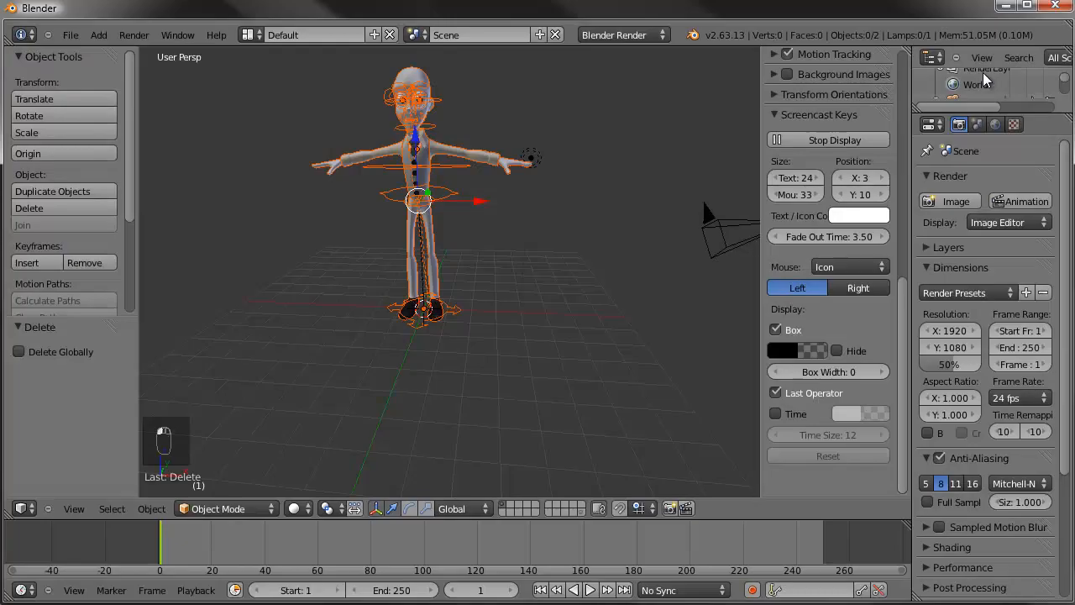
- Move Tim_Rig about -3.3 units along the X axis, away from the scene centre
{"action": "middle_click_drag", "start_coordinate": [434, 248], "coordinate": [467, 367], "text": "shift"}
{"action": "right_click", "coordinate": [468, 369]}
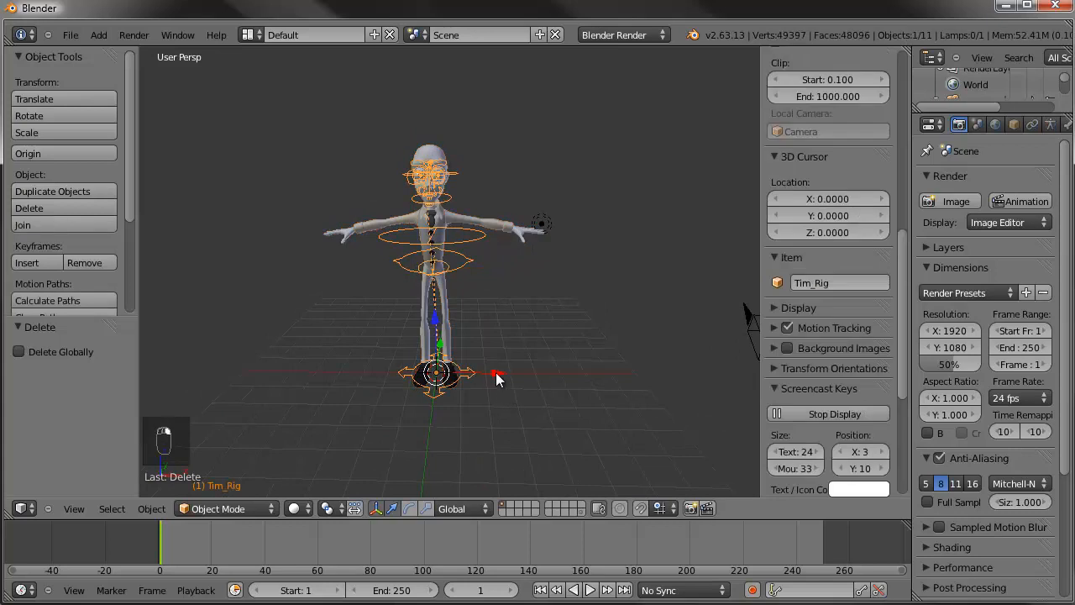
{"action": "left_click_drag", "start_coordinate": [493, 373], "coordinate": [416, 372]}
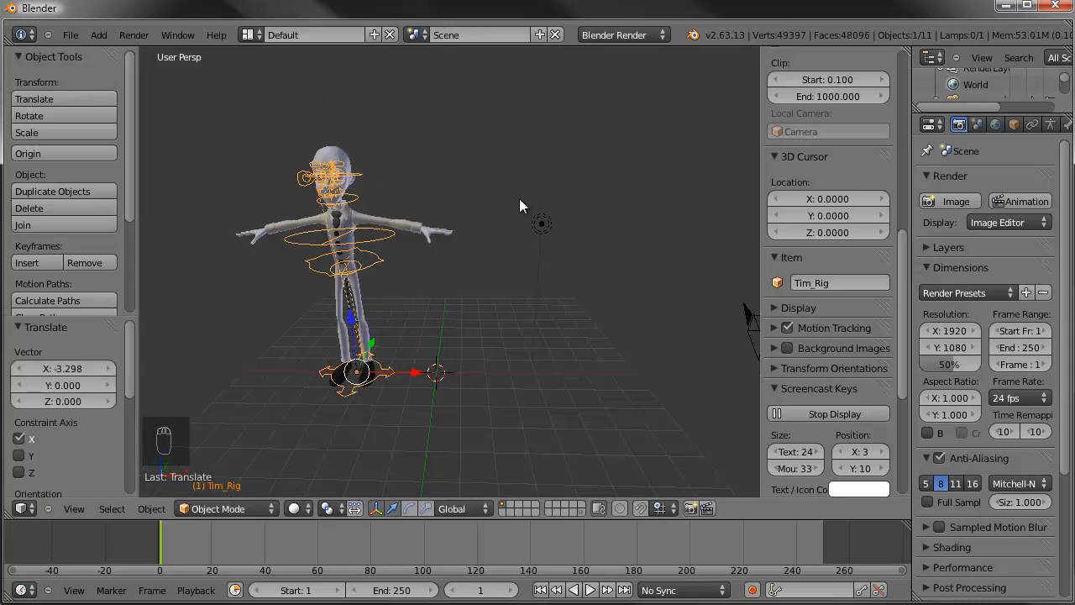
- Start another Append and browse to the Object data of Elizabeth_21.blend in the burton_style folder
{"action": "left_click", "coordinate": [71, 34]}
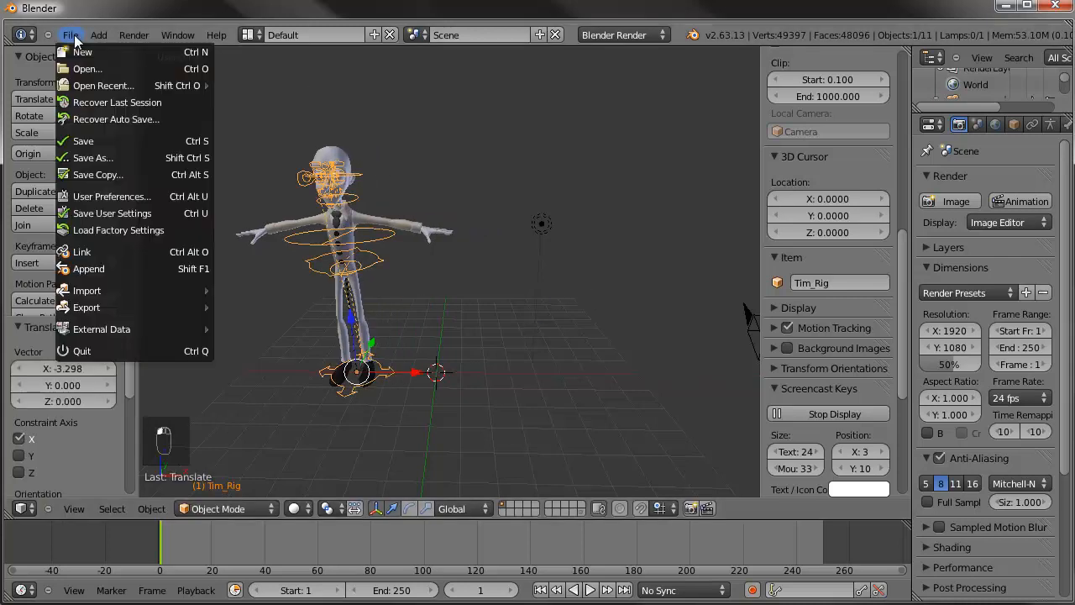
{"action": "left_click", "coordinate": [87, 268]}
{"action": "left_click", "coordinate": [257, 117]}
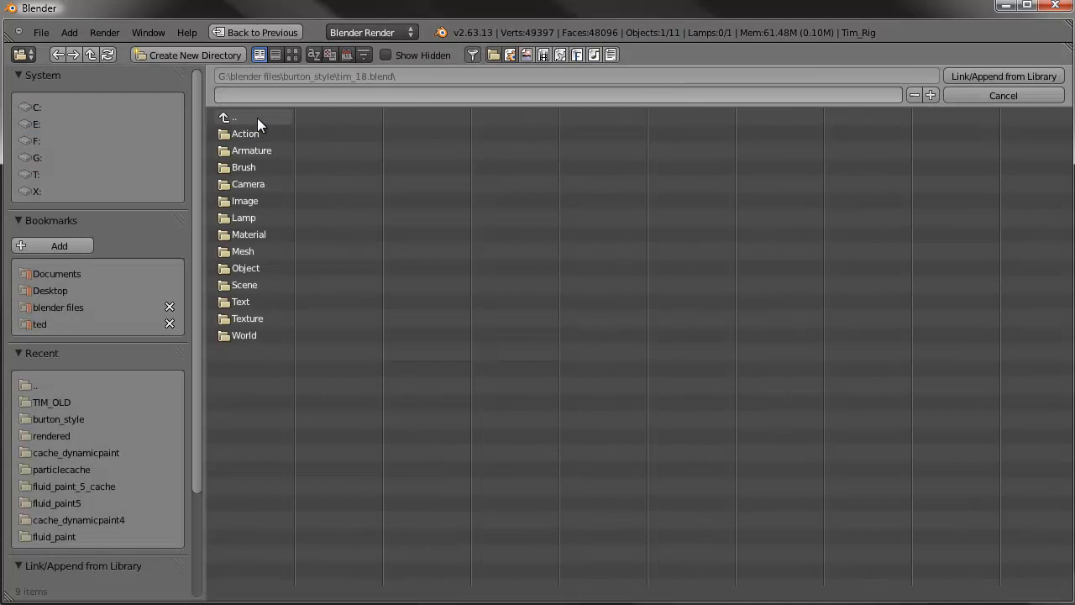
{"action": "left_click", "coordinate": [257, 118]}
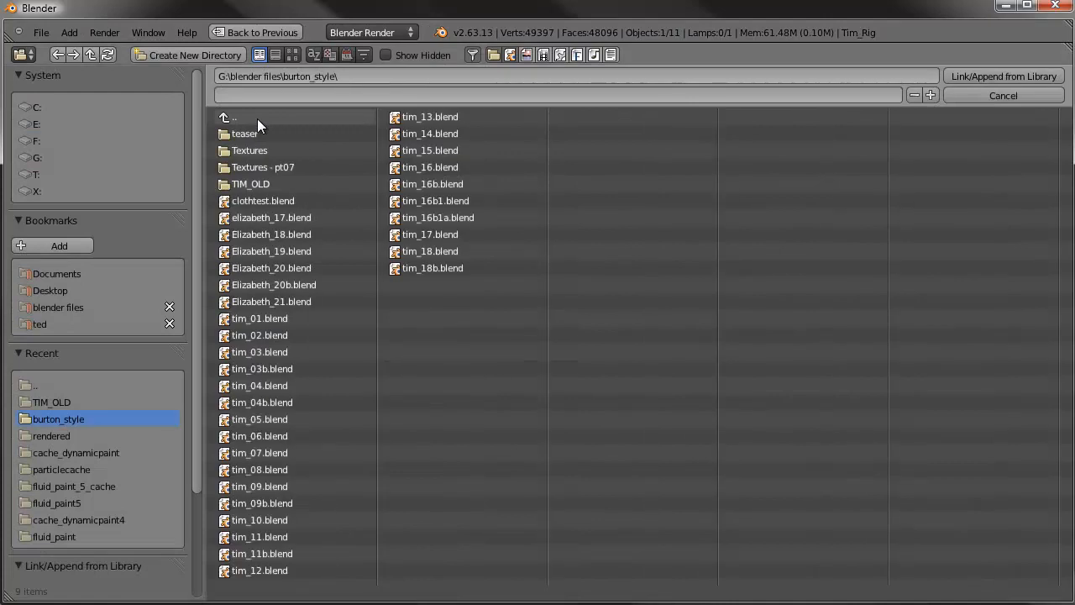
{"action": "double_click", "coordinate": [283, 299]}
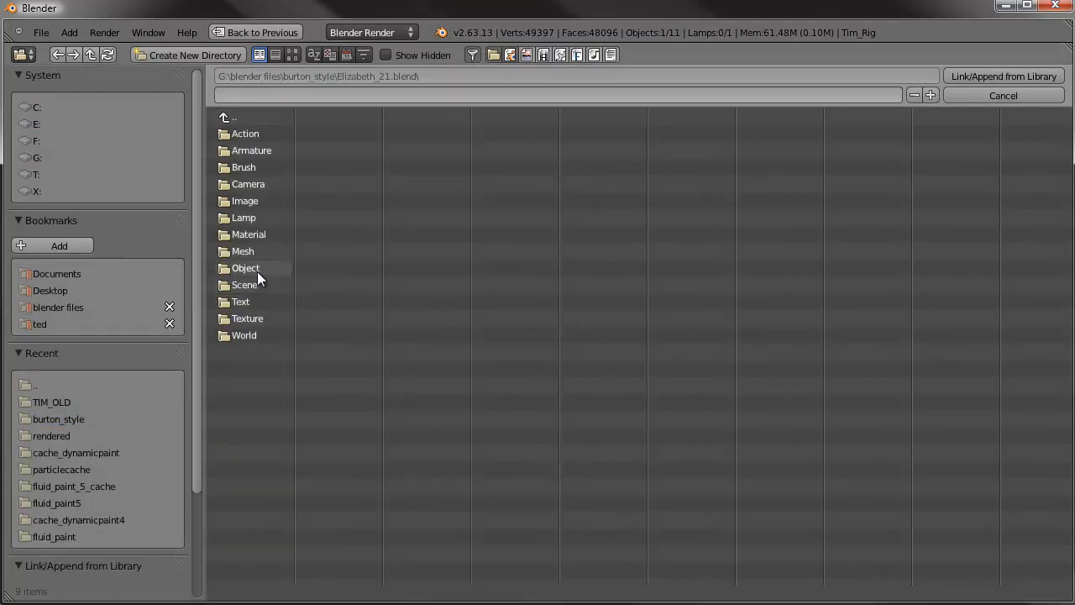
{"action": "left_click", "coordinate": [254, 270]}
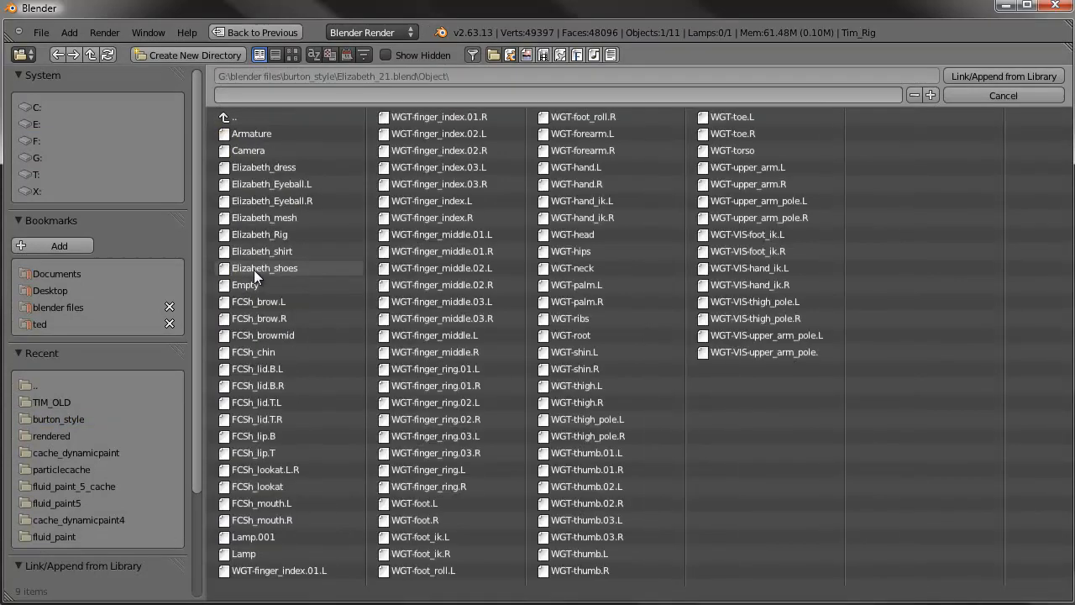
- Append Elizabeth_dress, Elizabeth_Eyeball.L, Elizabeth_Eyeball.R, Elizabeth_mesh, Elizabeth_Rig, Elizabeth_shirt and Elizabeth_shoes into the scene
{"action": "left_click", "coordinate": [286, 168]}
{"action": "left_click", "coordinate": [285, 185], "text": "shift"}
{"action": "left_click", "coordinate": [288, 202], "text": "shift"}
{"action": "left_click", "coordinate": [282, 218], "text": "shift"}
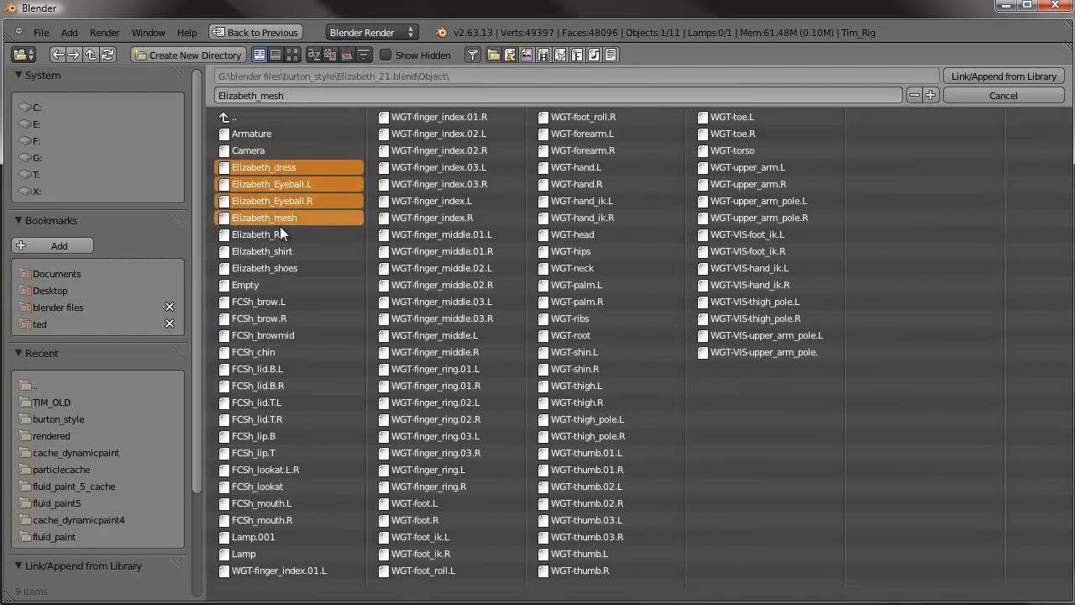
{"action": "left_click", "coordinate": [272, 234], "text": "shift"}
{"action": "left_click", "coordinate": [271, 251], "text": "shift"}
{"action": "left_click", "coordinate": [273, 268], "text": "shift"}
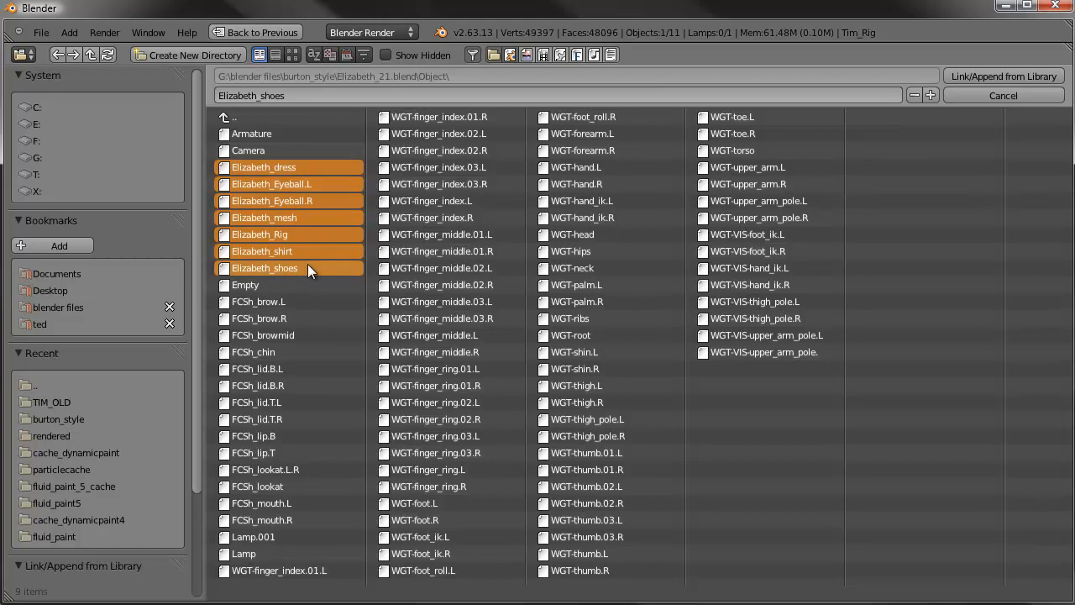
{"action": "left_click", "coordinate": [1010, 76]}
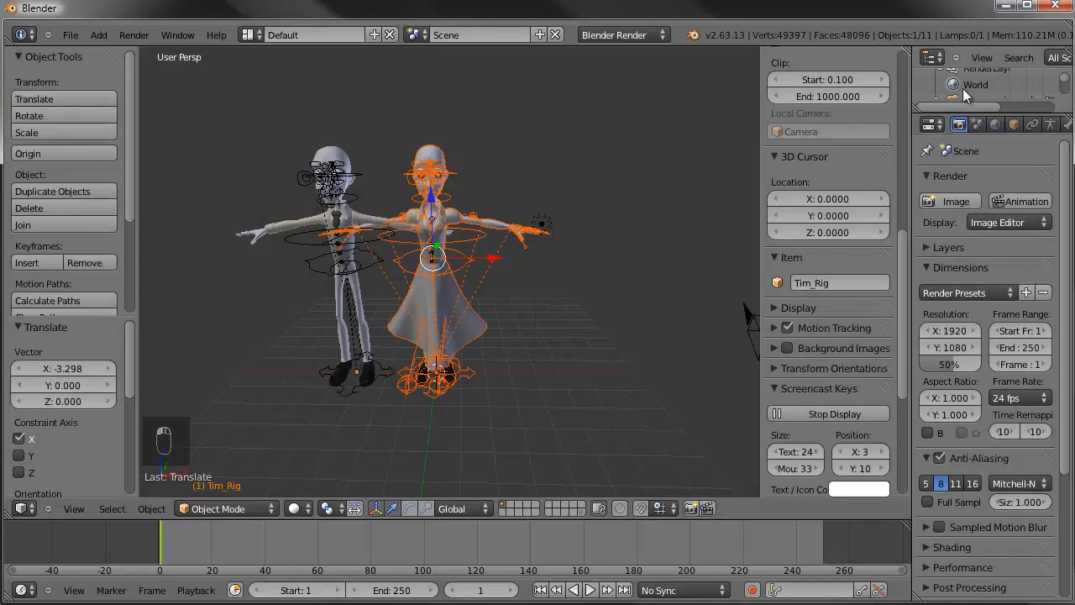
- Inspect both characters side by side, picking Elizabeth_Rig and Tim_tie in turn
{"action": "right_click", "coordinate": [477, 377]}
{"action": "scroll", "coordinate": [341, 230], "scroll_direction": "up", "scroll_amount": 4}
{"action": "middle_click_drag", "start_coordinate": [270, 171], "coordinate": [360, 259], "text": "shift"}
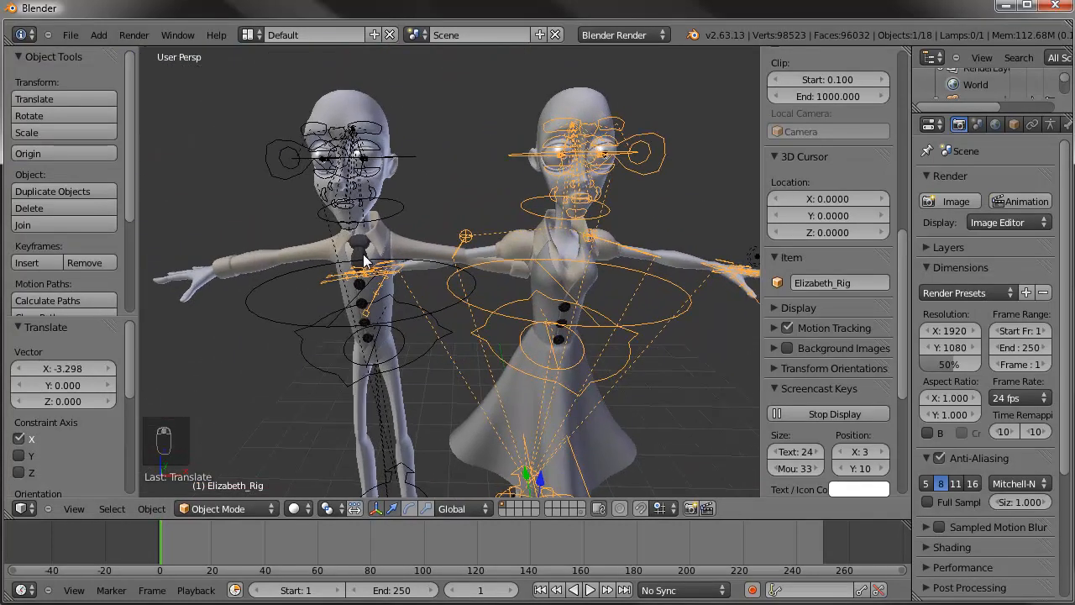
{"action": "right_click", "coordinate": [359, 244]}
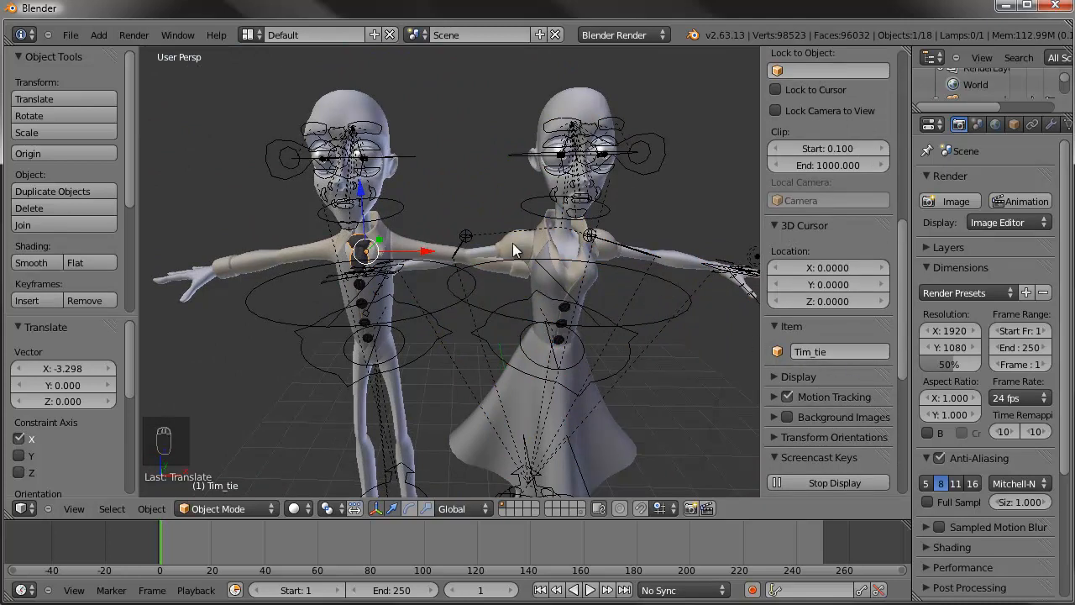
{"action": "scroll", "coordinate": [585, 322], "scroll_direction": "down", "scroll_amount": 2}
{"action": "middle_click_drag", "start_coordinate": [585, 322], "coordinate": [560, 288]}
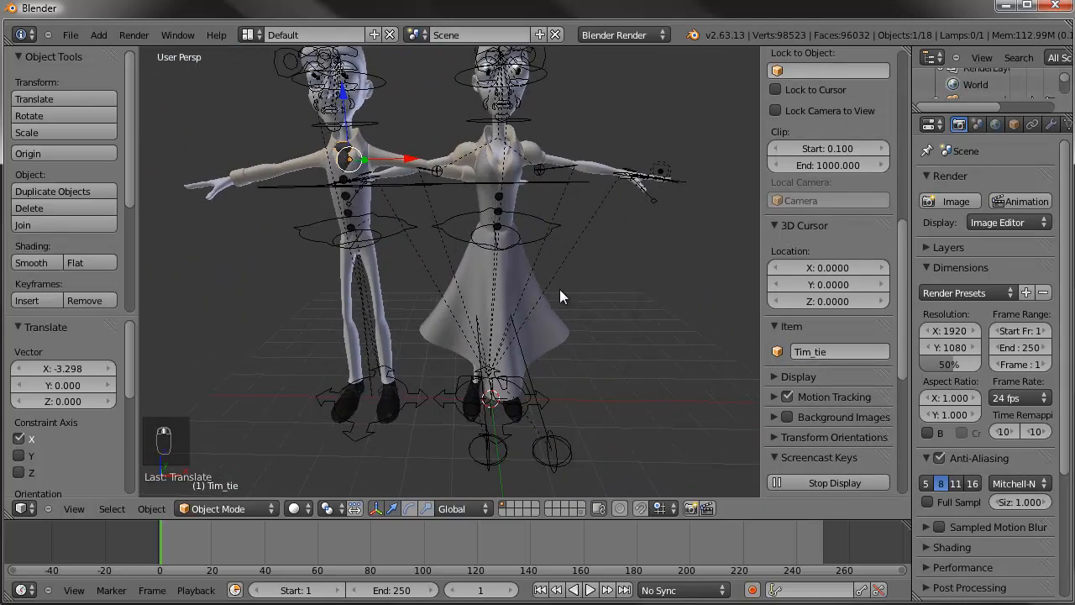
- Try moving Elizabeth_Rig about 0.96 units along the X axis, and undo the move
{"action": "right_click", "coordinate": [552, 397]}
{"action": "key", "text": "g"}
{"action": "key", "text": "x"}
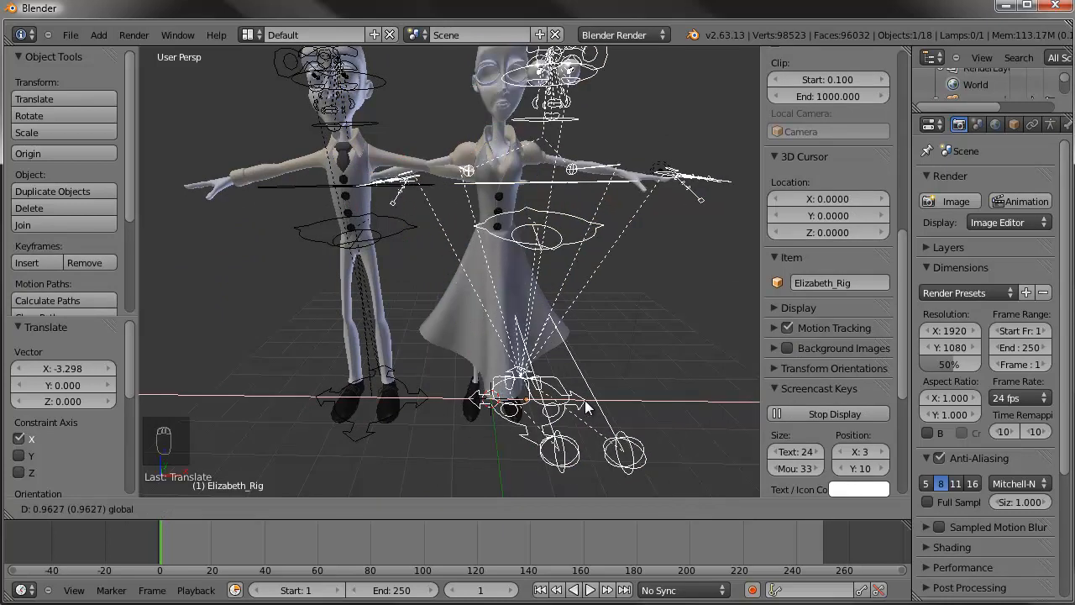
{"action": "left_click", "coordinate": [617, 229]}
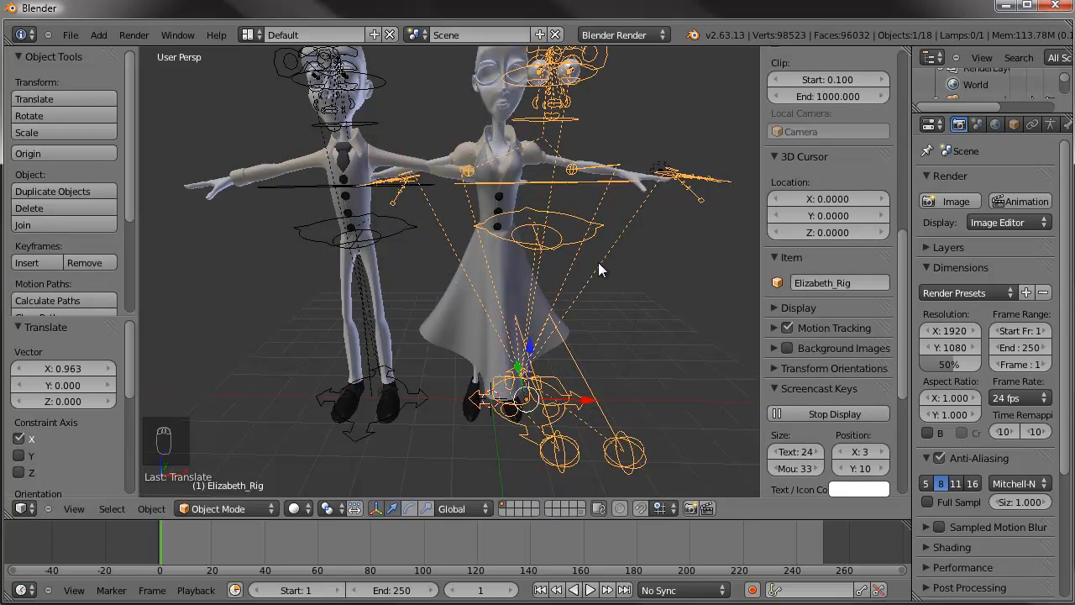
{"action": "key", "text": "ctrl+z"}
- Save the scene as tim_elizabeth_21.blend in the burton_style folder
{"action": "middle_click_drag", "start_coordinate": [551, 226], "coordinate": [549, 274]}
{"action": "right_click", "coordinate": [477, 129]}
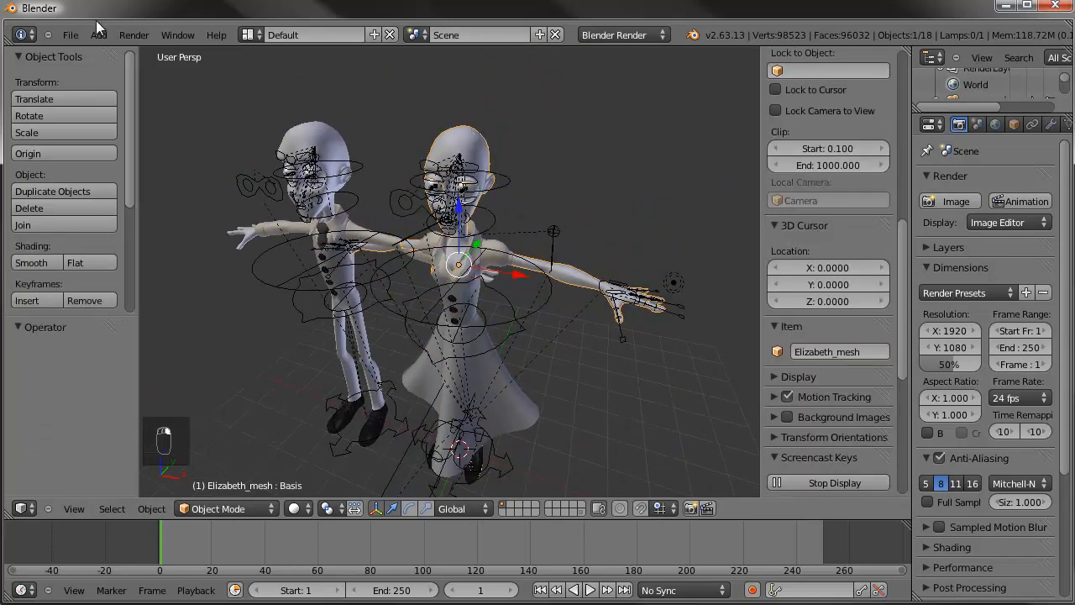
{"action": "left_click", "coordinate": [71, 35]}
{"action": "left_click", "coordinate": [139, 180]}
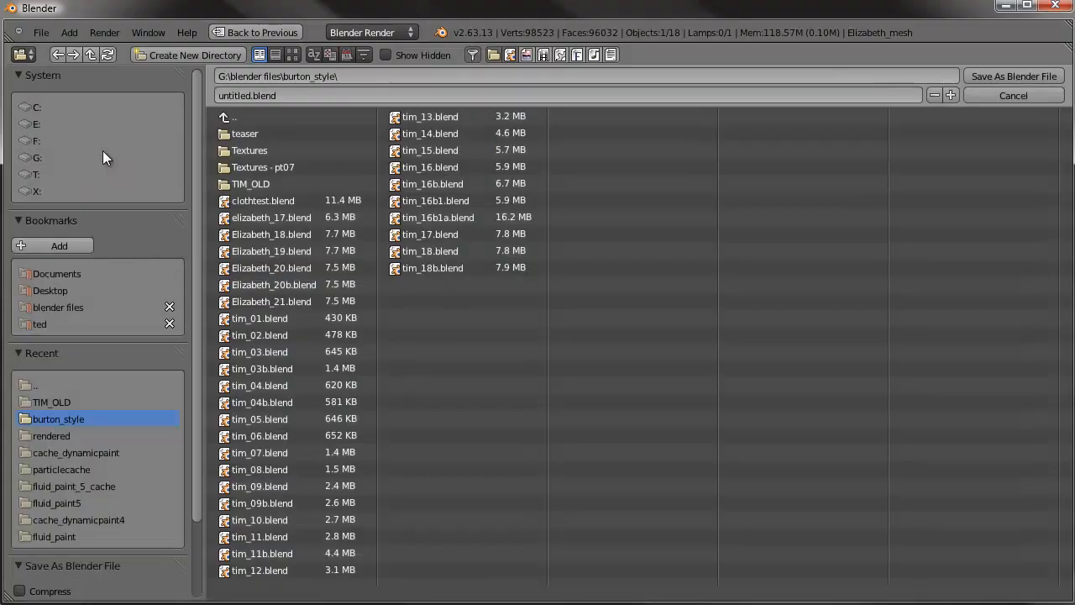
{"action": "left_click", "coordinate": [284, 95]}
{"action": "type", "text": "1"}
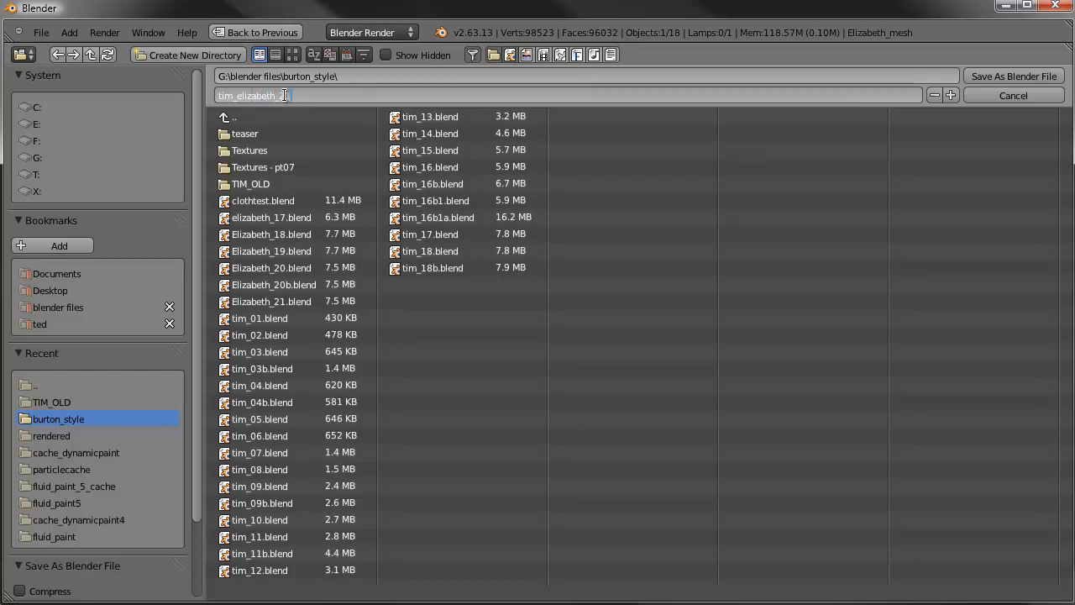
{"action": "left_click", "coordinate": [994, 81]}
{"action": "left_click", "coordinate": [995, 80]}
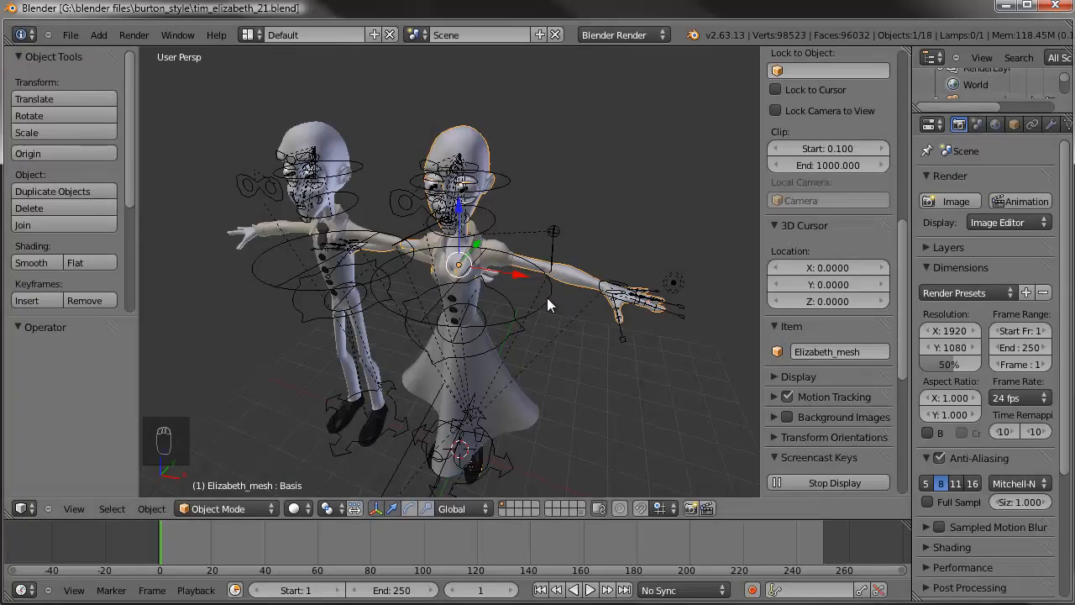
{"action": "middle_click_drag", "start_coordinate": [510, 159], "coordinate": [563, 259]}
{"action": "right_click", "coordinate": [564, 258]}
{"action": "key", "text": "g"}
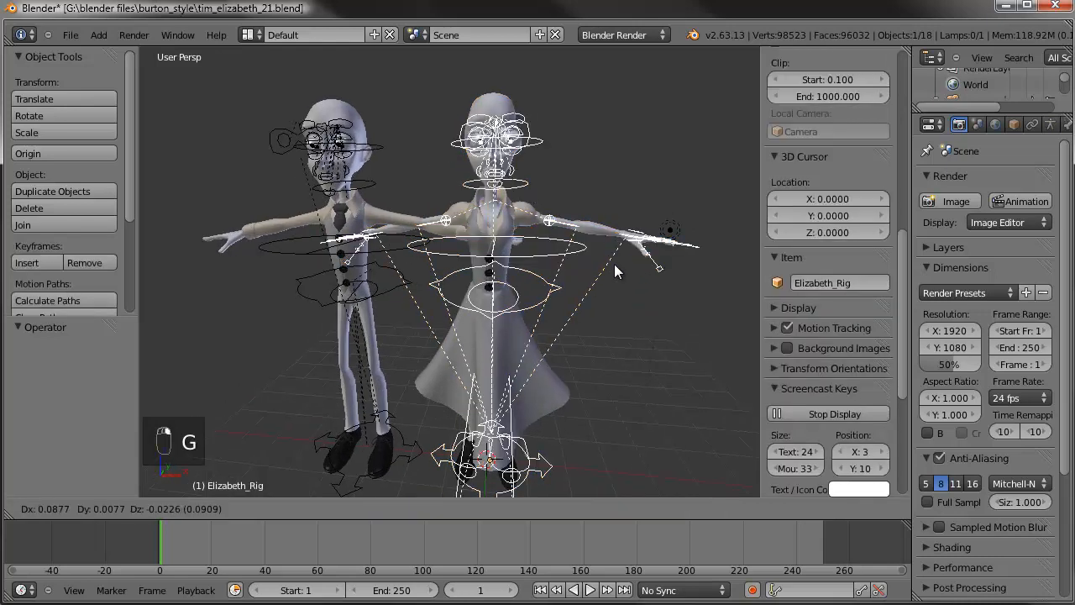
{"action": "right_click", "coordinate": [513, 121]}
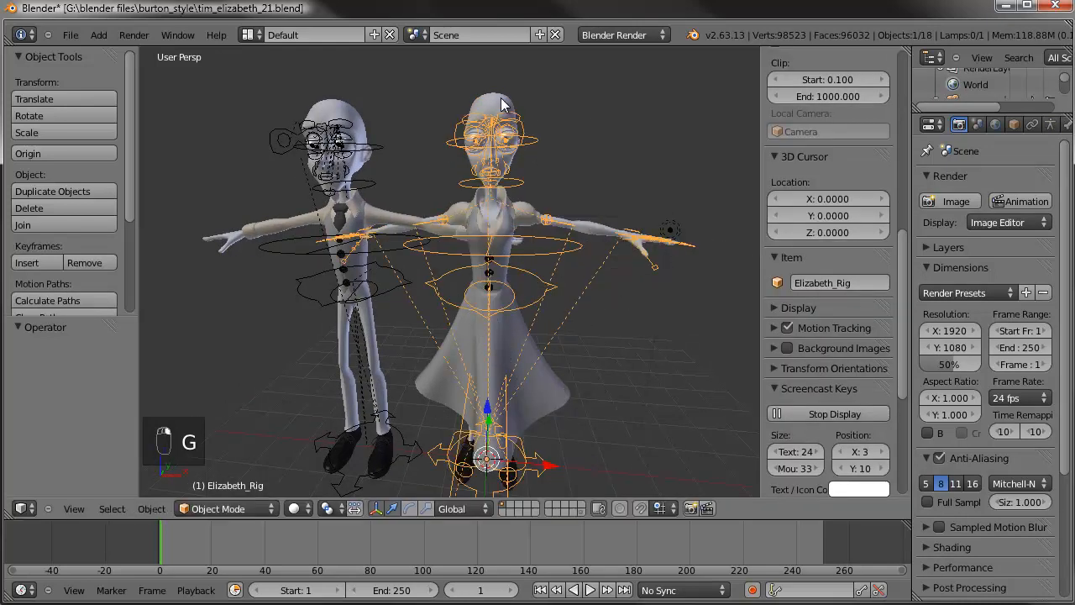
- Compare the modifier and parent settings of Elizabeth_mesh and Tim_mesh in a widened Properties editor
{"action": "right_click", "coordinate": [502, 105]}
{"action": "left_click", "coordinate": [1051, 125]}
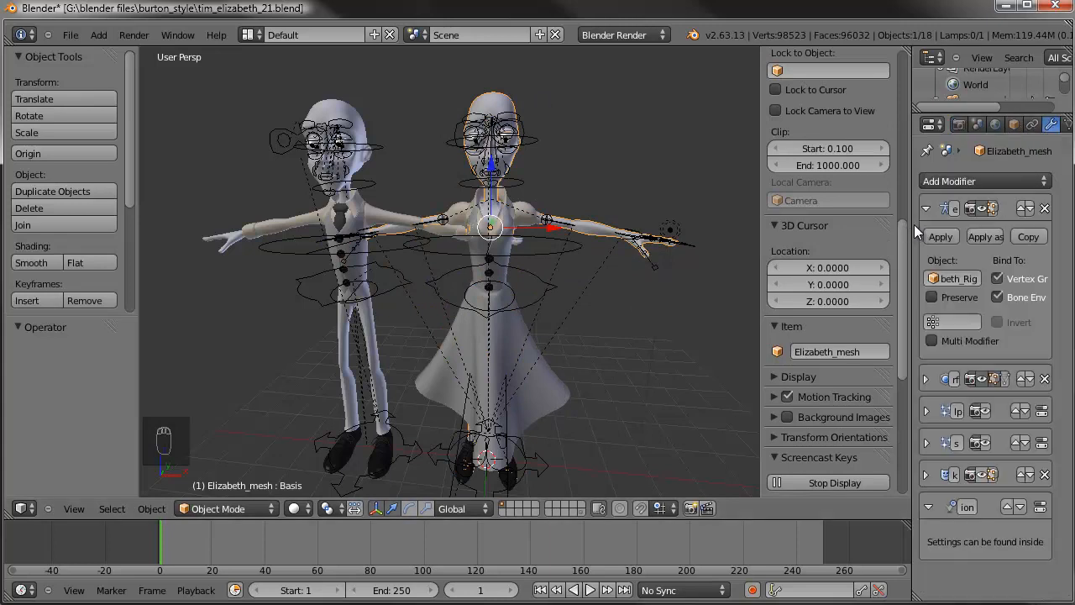
{"action": "left_click_drag", "start_coordinate": [913, 225], "coordinate": [817, 216]}
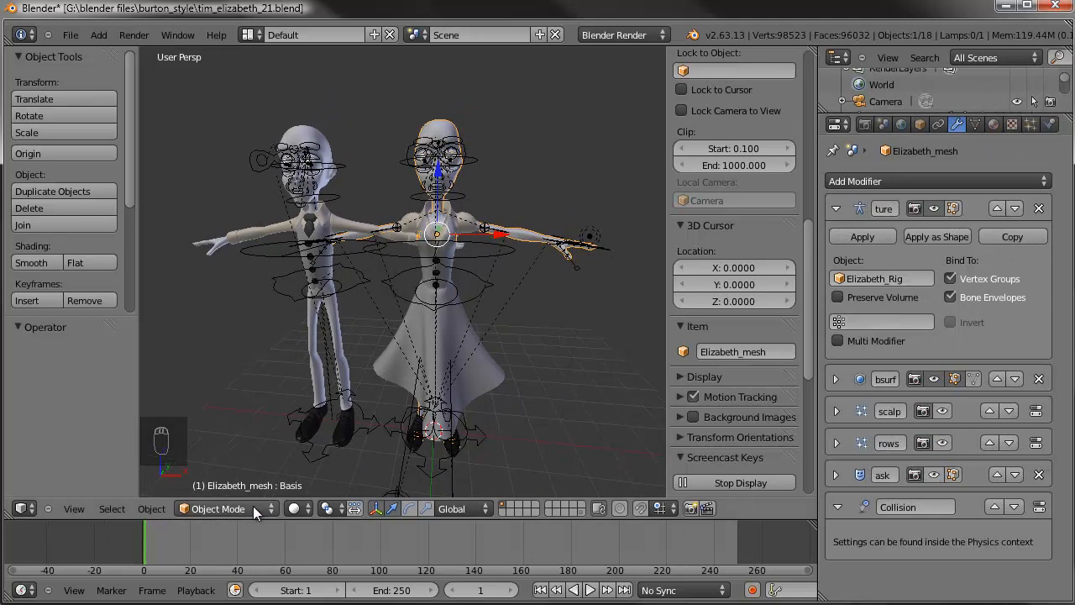
{"action": "right_click", "coordinate": [322, 125]}
{"action": "left_click", "coordinate": [921, 124]}
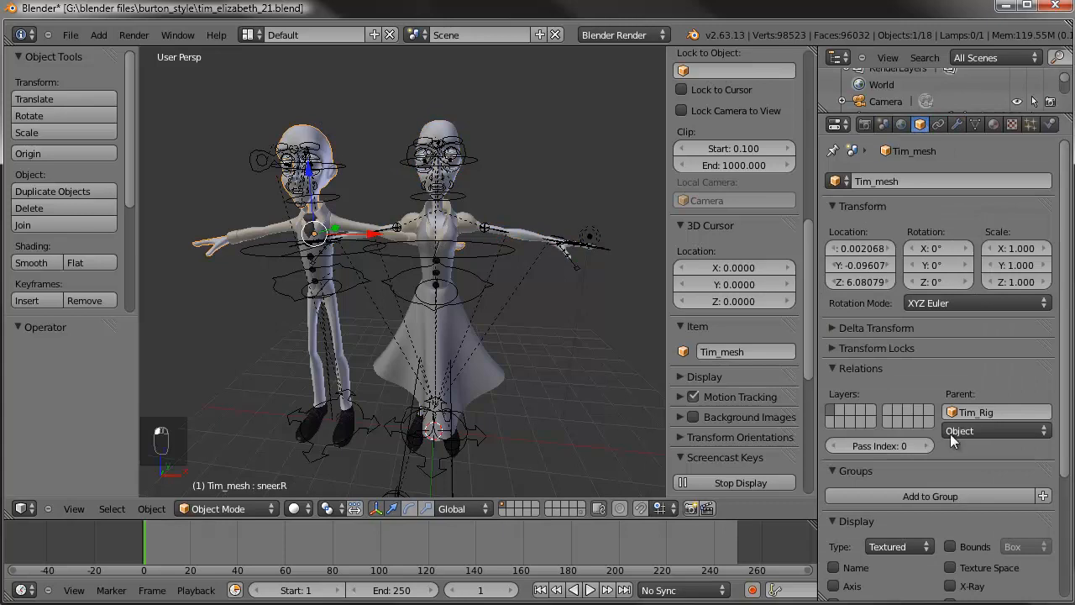
{"action": "right_click", "coordinate": [449, 134]}
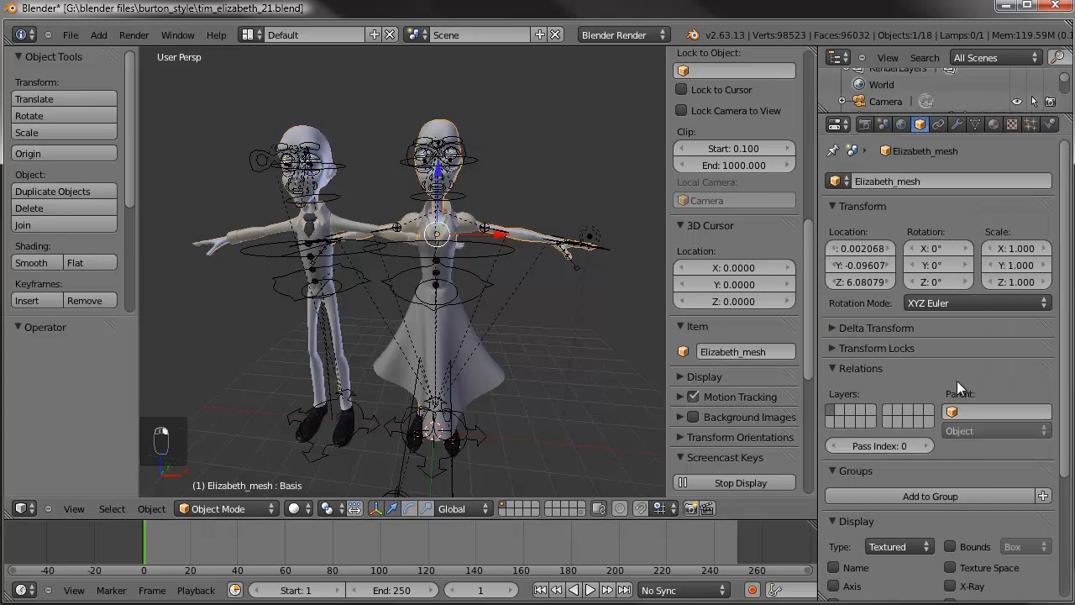
{"action": "right_click", "coordinate": [327, 123]}
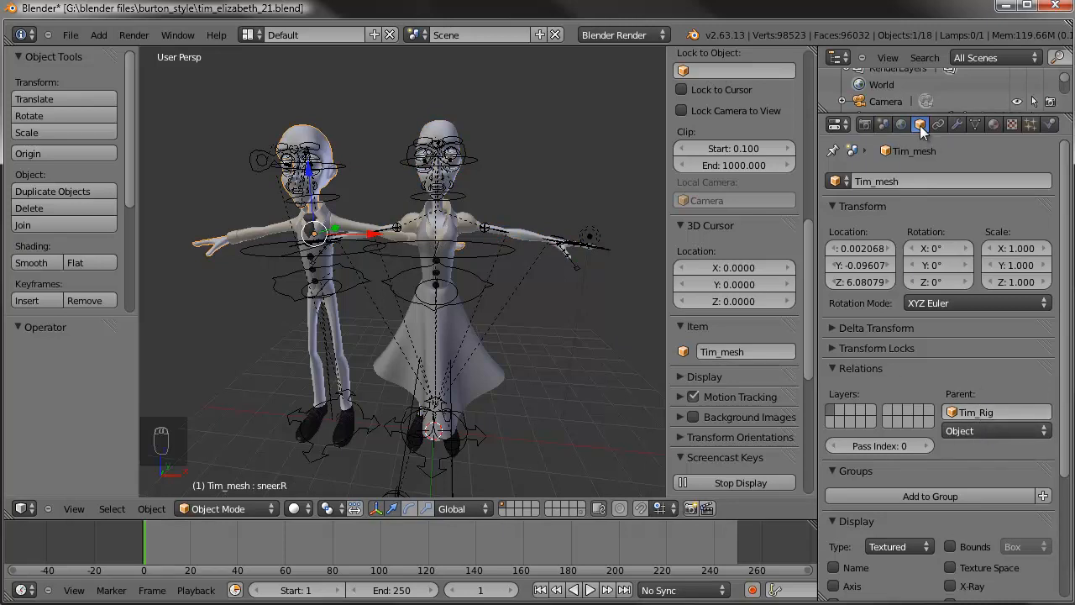
- Set Elizabeth_Rig as the parent object of Elizabeth_mesh
{"action": "right_click", "coordinate": [445, 128]}
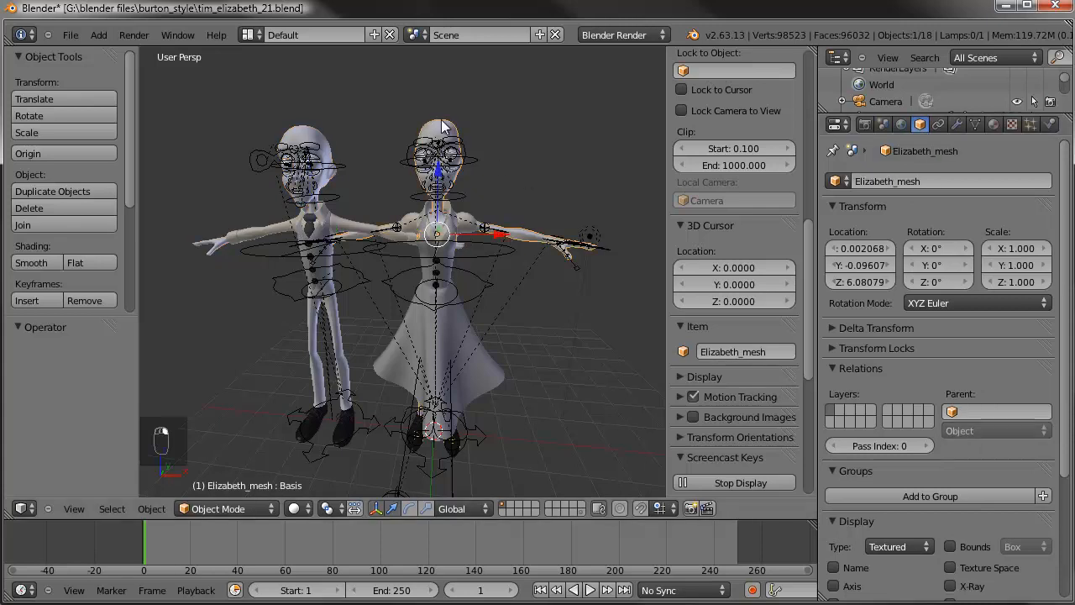
{"action": "left_click", "coordinate": [980, 412]}
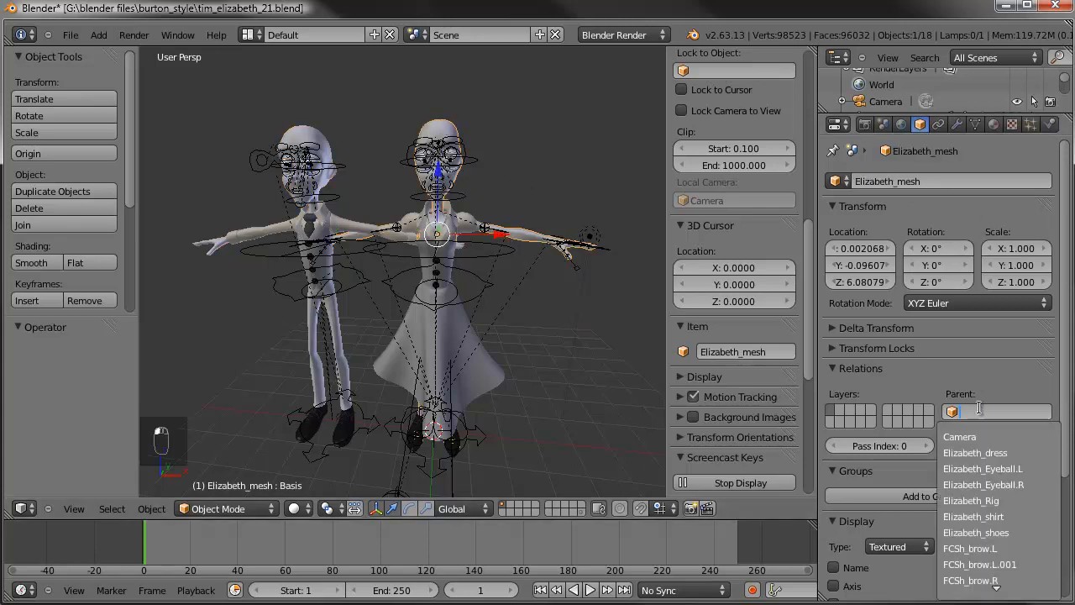
{"action": "left_click", "coordinate": [1007, 500]}
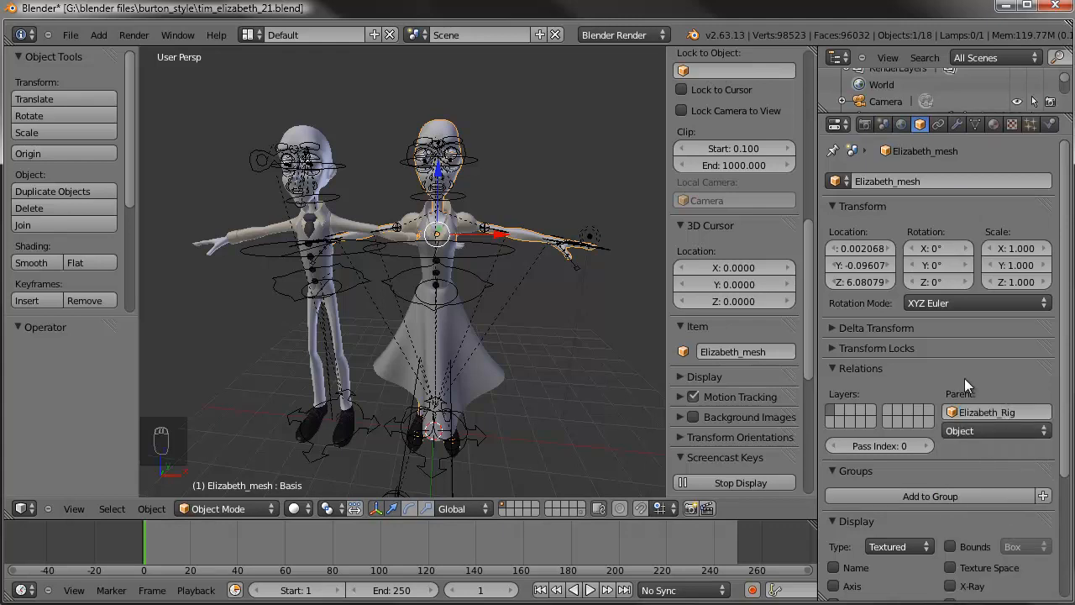
{"action": "right_click", "coordinate": [326, 129]}
{"action": "right_click", "coordinate": [445, 126]}
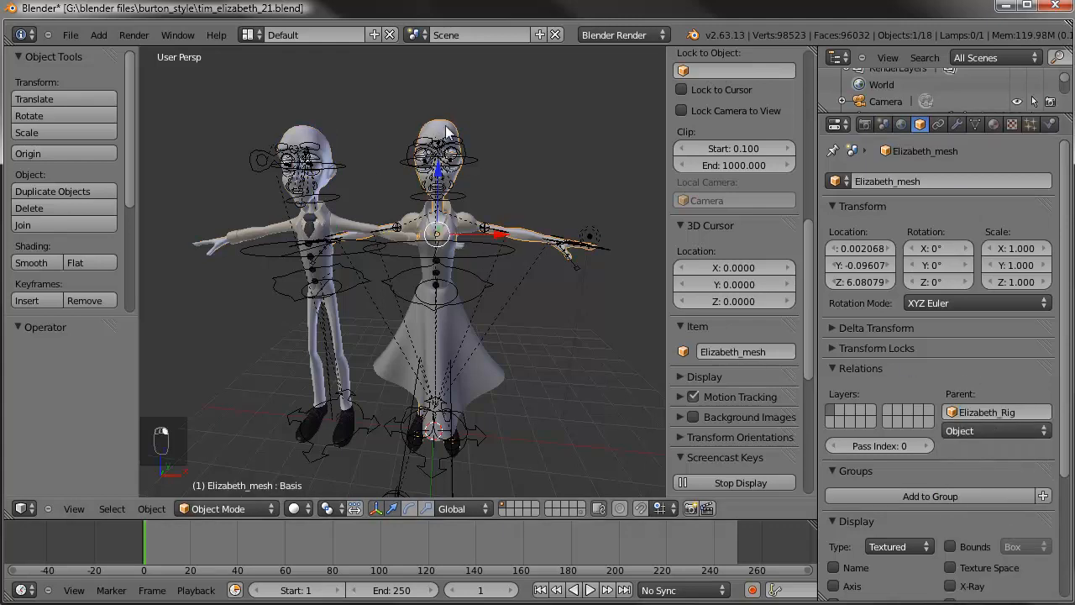
- Try moving Elizabeth_Rig about 0.64 units along the X axis, and undo the move
{"action": "right_click", "coordinate": [474, 435]}
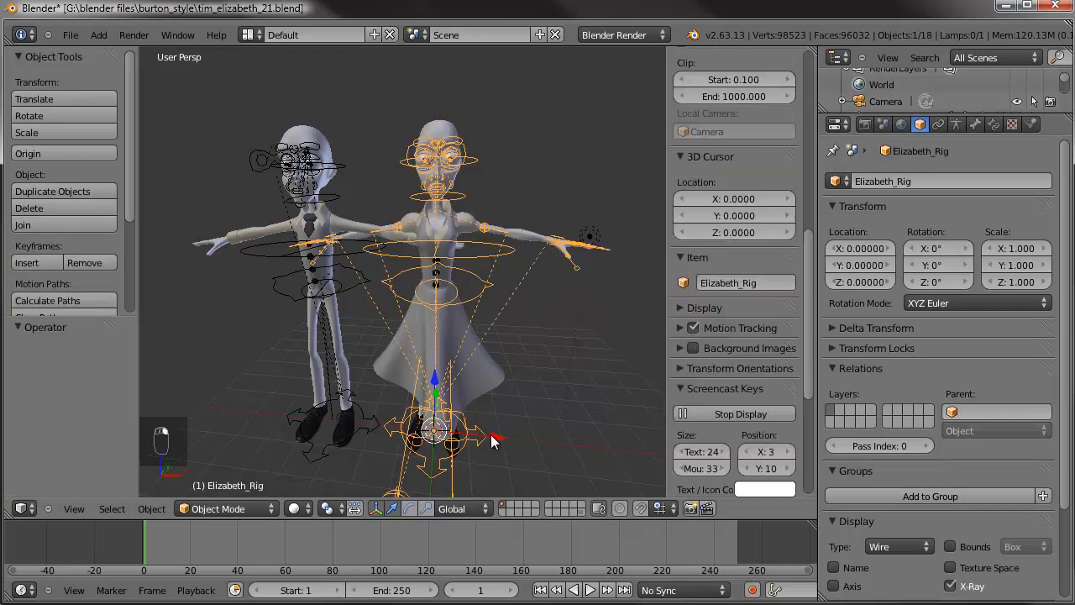
{"action": "key", "text": "g"}
{"action": "key", "text": "x"}
{"action": "mouse_move", "coordinate": [515, 445]}
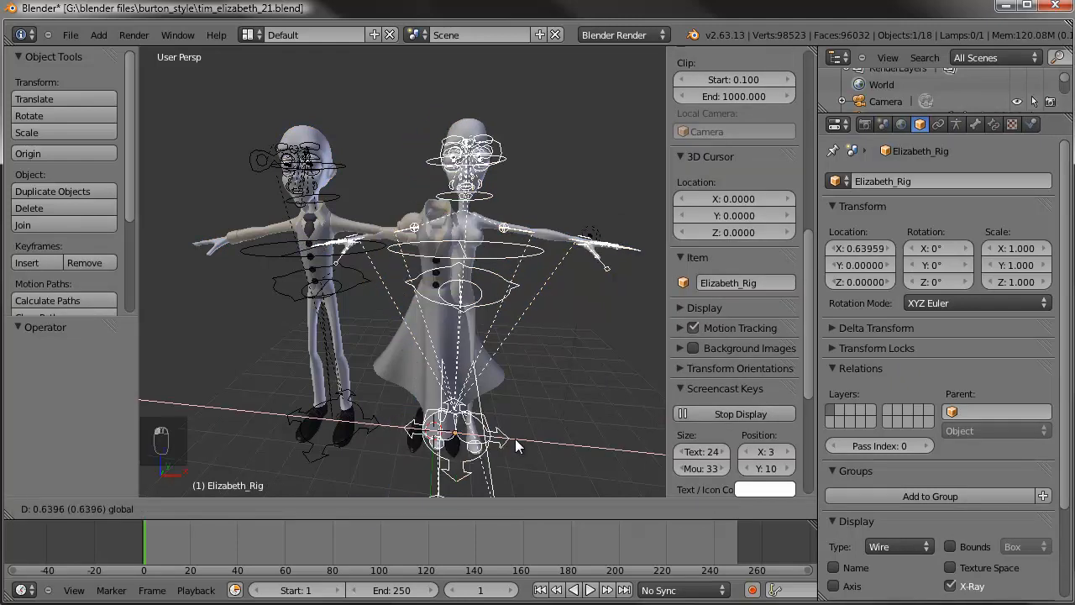
{"action": "left_click", "coordinate": [505, 206]}
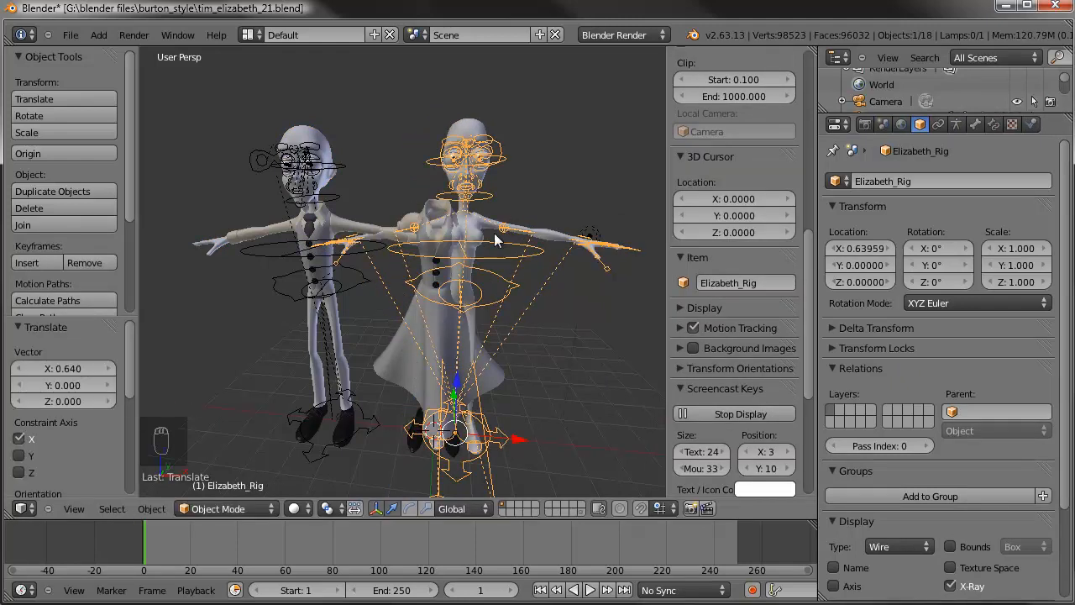
{"action": "key", "text": "ctrl+z"}
- Set the parent of Elizabeth_shirt to Elizabeth_Rig and copy that parent to Elizabeth_dress
{"action": "scroll", "coordinate": [494, 232], "scroll_direction": "up", "scroll_amount": 3}
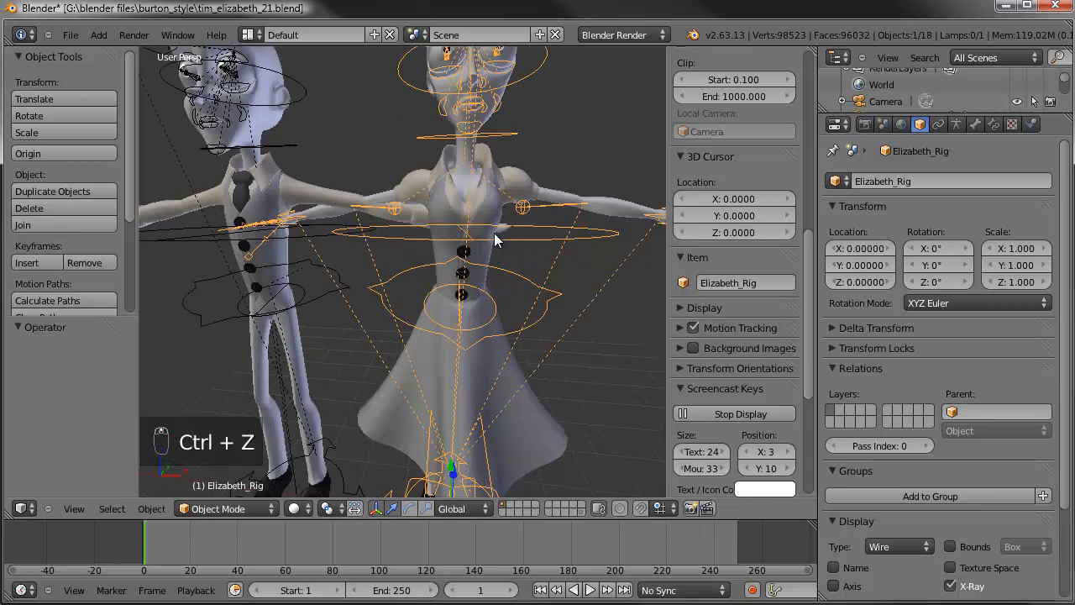
{"action": "right_click", "coordinate": [498, 179]}
{"action": "left_click", "coordinate": [997, 412]}
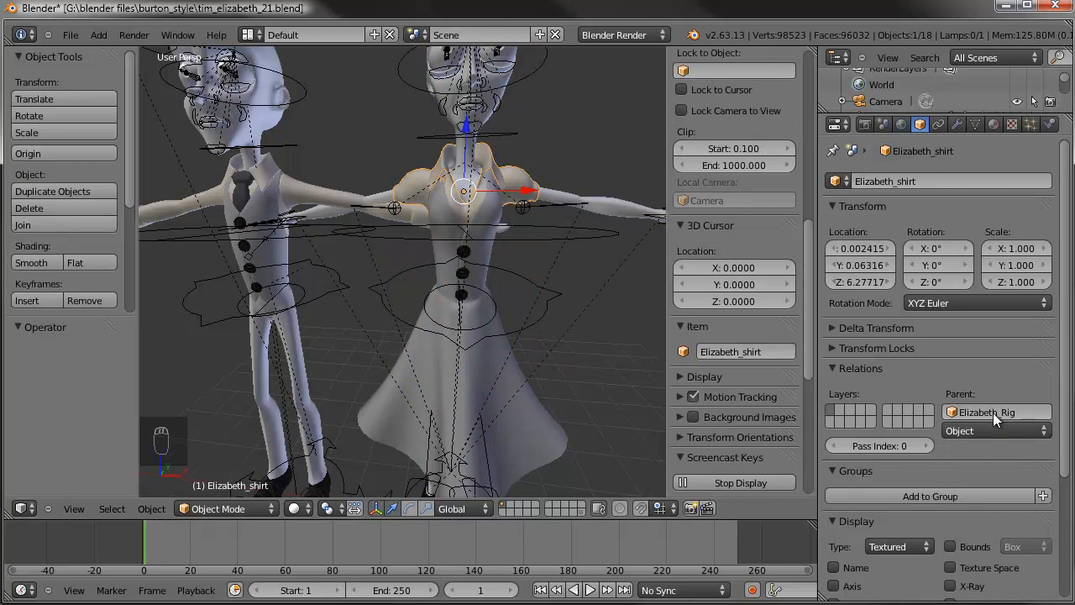
{"action": "key", "text": "ctrl+c"}
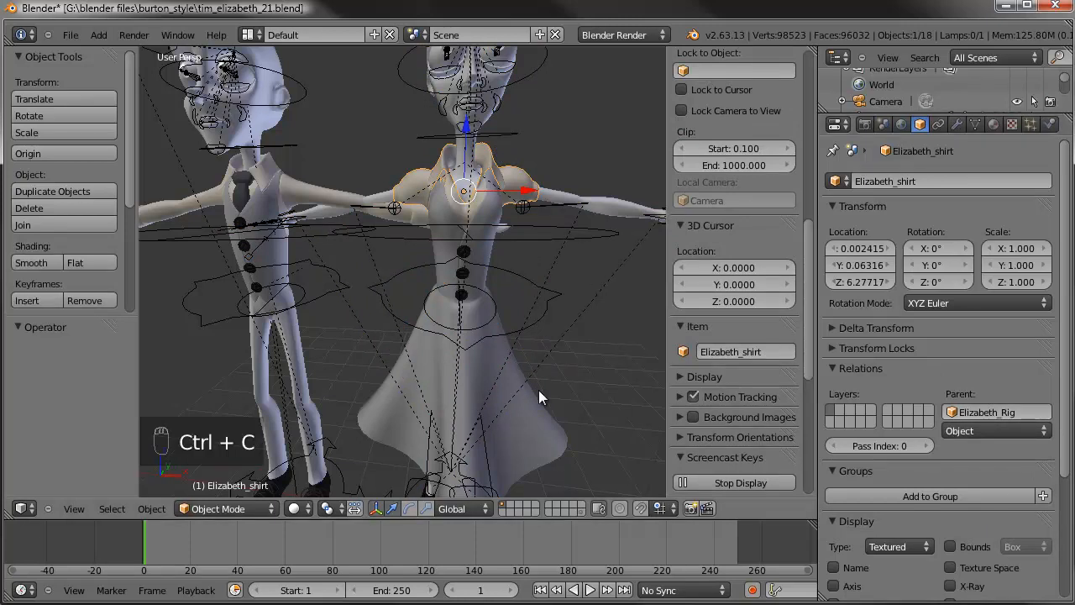
{"action": "right_click", "coordinate": [538, 328]}
{"action": "key", "text": "ctrl+v"}
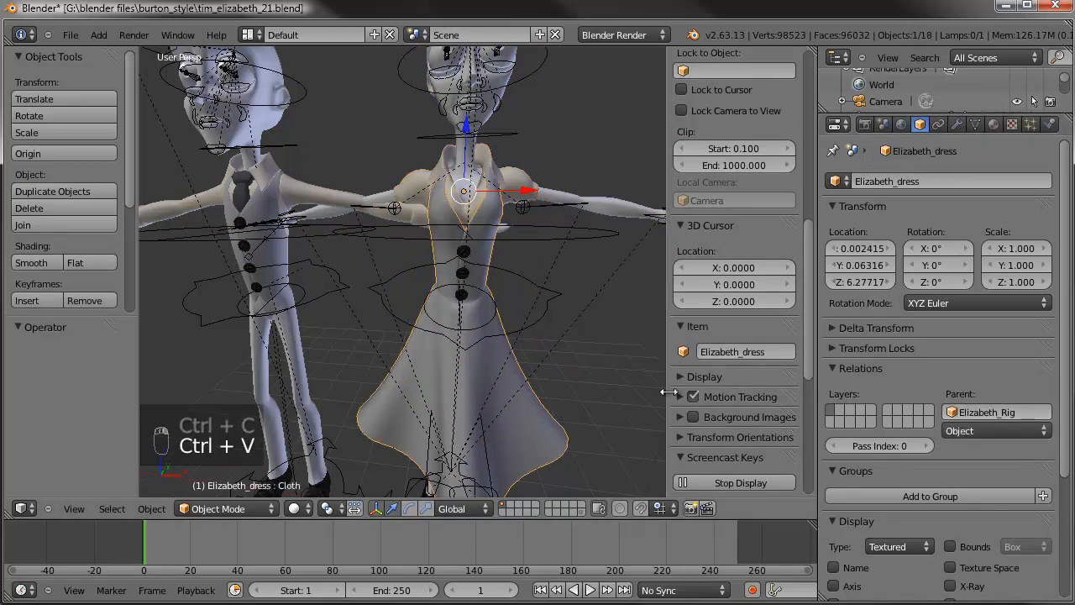
- Paste the copied Elizabeth_Rig parent onto Elizabeth_shoes and save over the current file
{"action": "scroll", "coordinate": [672, 393], "scroll_direction": "down", "scroll_amount": 2}
{"action": "middle_click_drag", "start_coordinate": [593, 414], "coordinate": [583, 327]}
{"action": "middle_click_drag", "start_coordinate": [521, 495], "coordinate": [499, 364], "text": "shift"}
{"action": "right_click", "coordinate": [477, 341]}
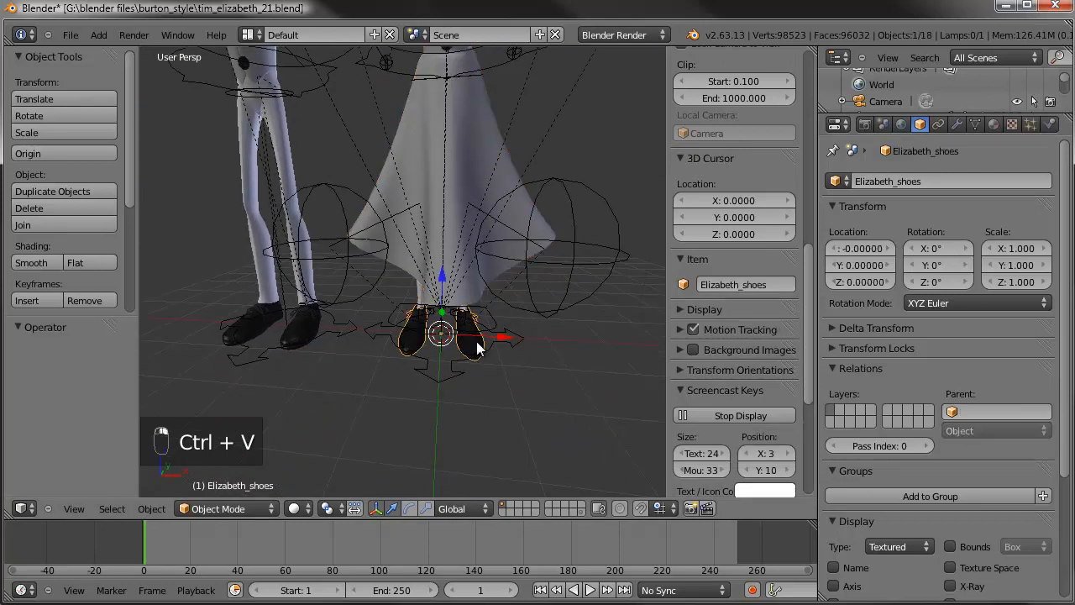
{"action": "key", "text": "ctrl+v"}
{"action": "scroll", "coordinate": [531, 322], "scroll_direction": "down", "scroll_amount": 2}
{"action": "scroll", "coordinate": [505, 322], "scroll_direction": "down", "scroll_amount": 4}
{"action": "key", "text": "ctrl+s"}
{"action": "left_click", "coordinate": [505, 323]}
- Move Elizabeth_Rig about 0.69 units along the X axis
{"action": "right_click", "coordinate": [480, 428]}
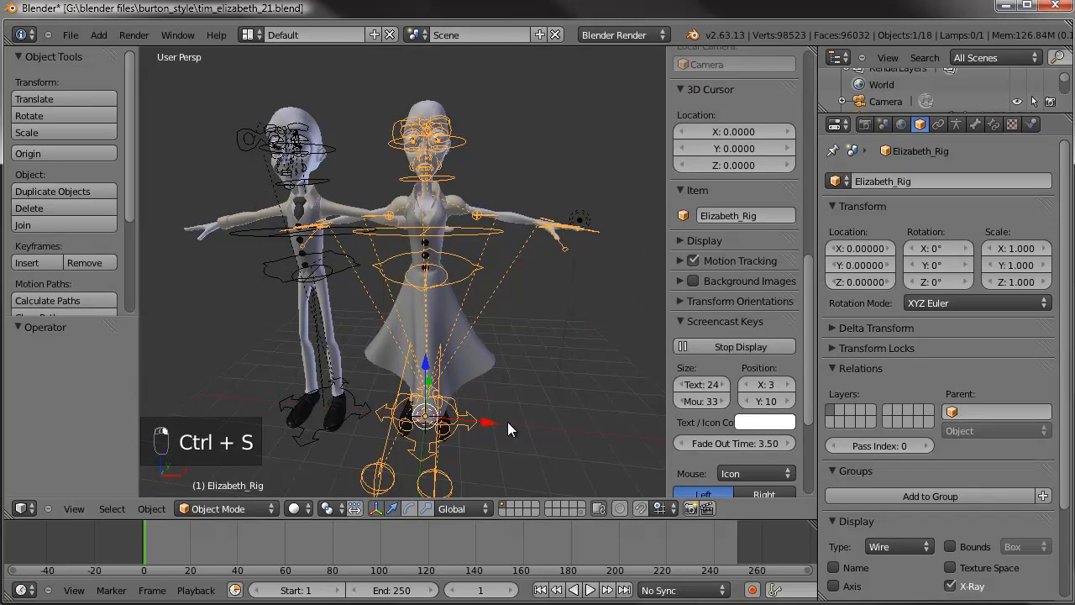
{"action": "key", "text": "g"}
{"action": "key", "text": "x"}
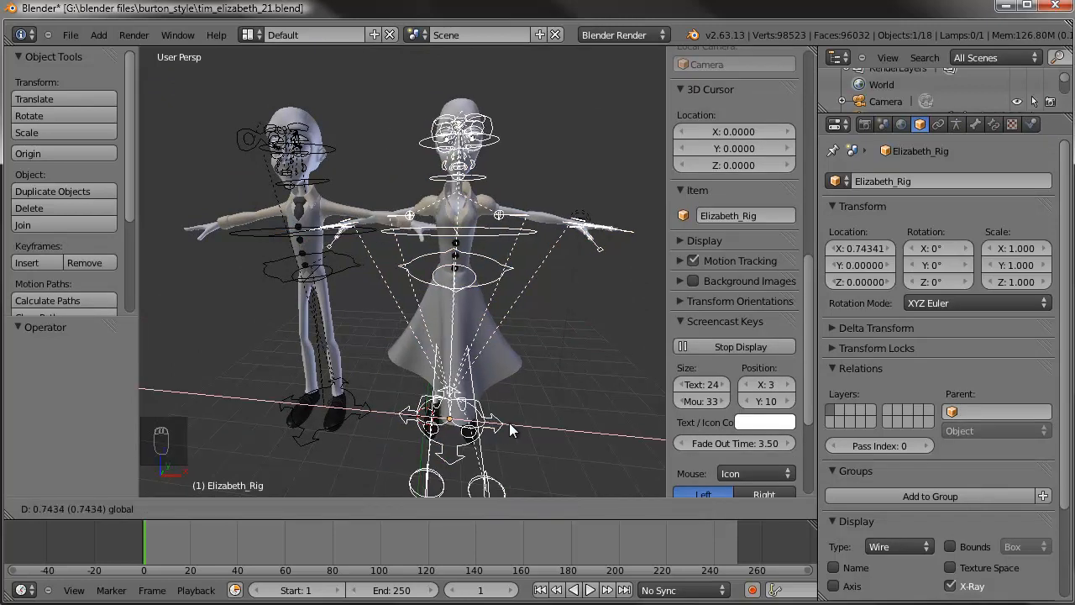
{"action": "left_click", "coordinate": [504, 428]}
- Rotate Elizabeth_Rig about -10.5° around the global Z axis and shift it about 0.55 units further along X
{"action": "middle_click_drag", "start_coordinate": [359, 371], "coordinate": [496, 418]}
{"action": "key", "text": "r"}
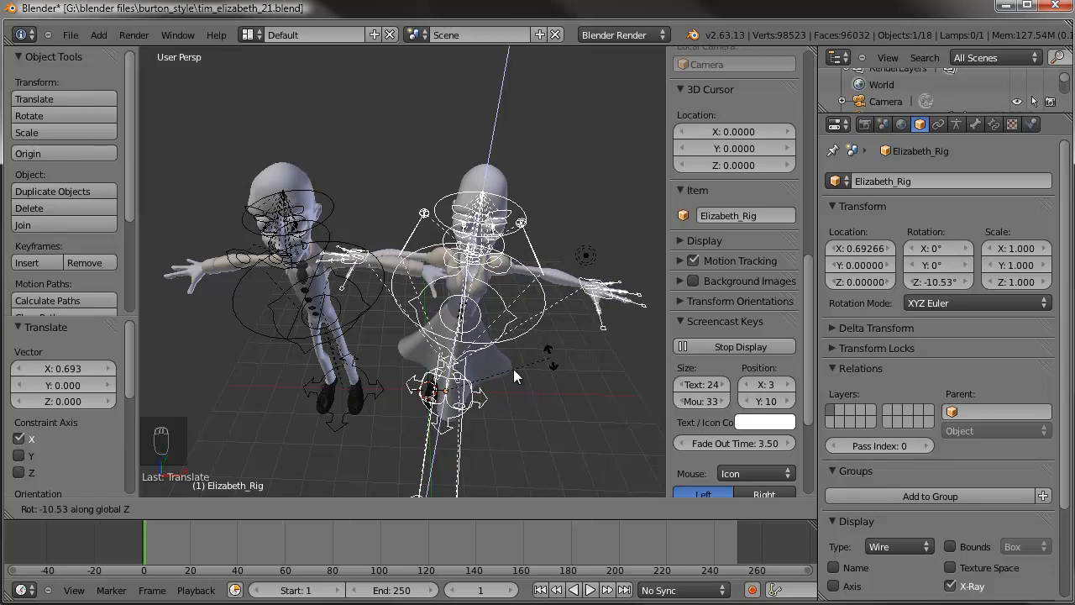
{"action": "left_click", "coordinate": [528, 378]}
{"action": "left_click_drag", "start_coordinate": [519, 390], "coordinate": [521, 392]}
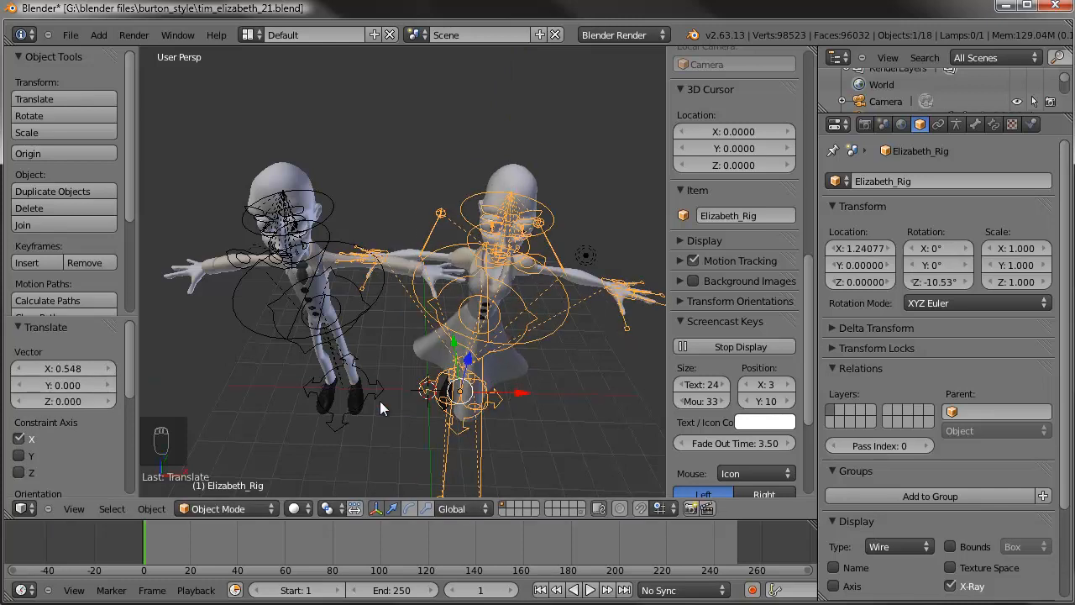
- Move Tim_Rig about 1.15 units along the X axis, closer to Elizabeth
{"action": "right_click", "coordinate": [401, 400]}
{"action": "left_click_drag", "start_coordinate": [430, 387], "coordinate": [432, 388]}
{"action": "middle_click_drag", "start_coordinate": [418, 392], "coordinate": [452, 213]}
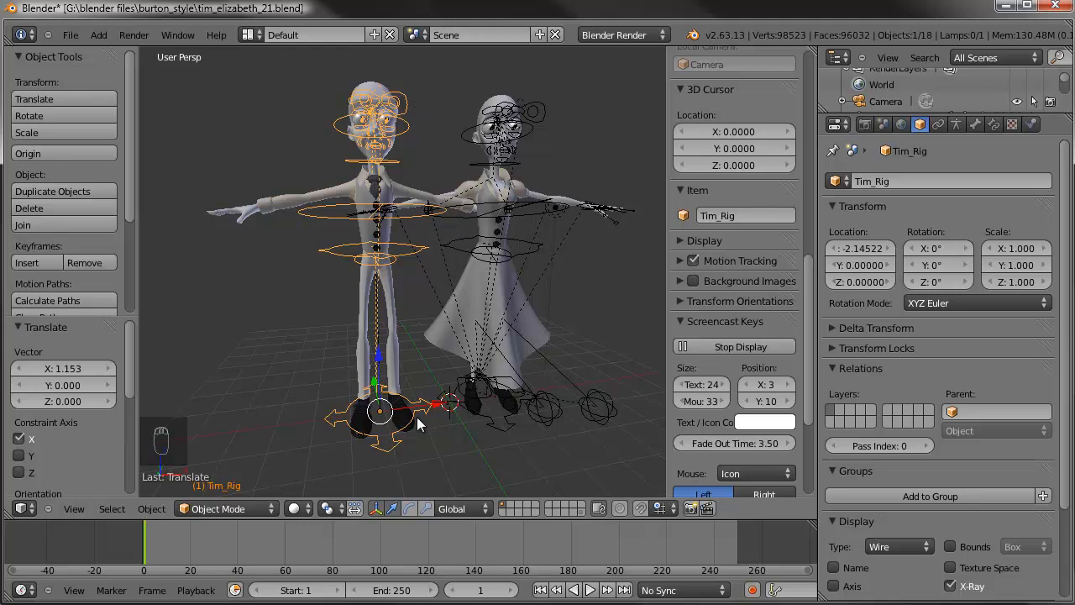
- Scale Tim_Rig's root bone uniformly to about 1.03 in Pose Mode, then return to Object Mode
{"action": "left_click", "coordinate": [238, 507]}
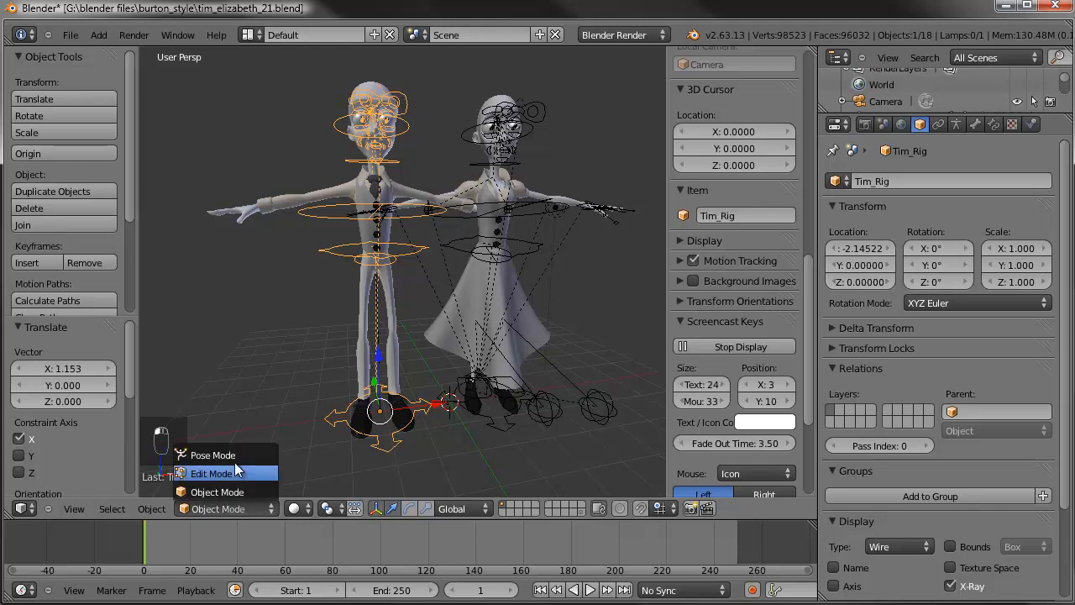
{"action": "left_click", "coordinate": [220, 455]}
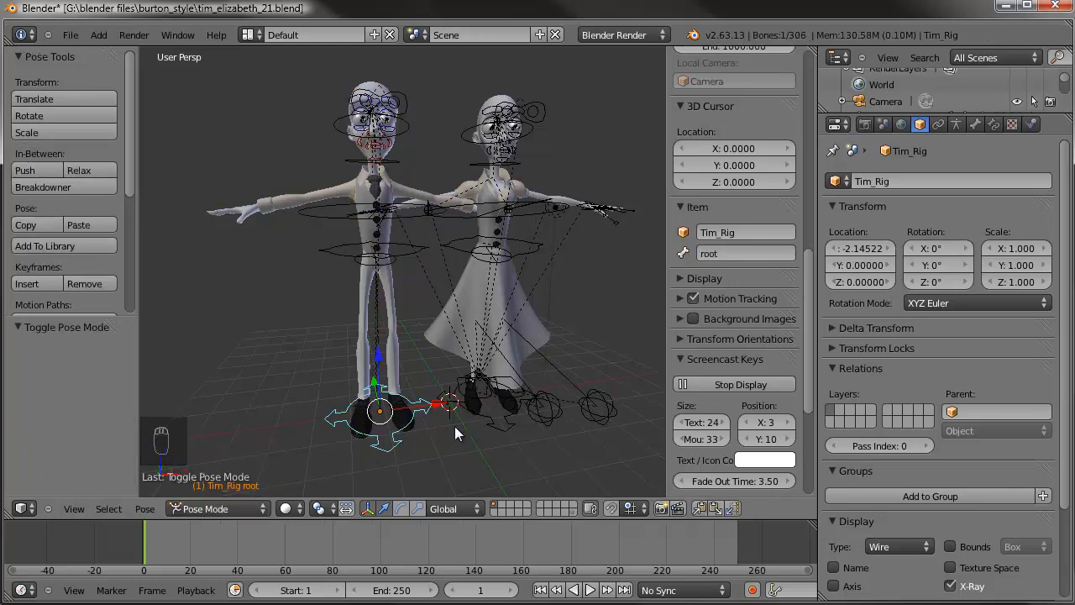
{"action": "key", "text": "s"}
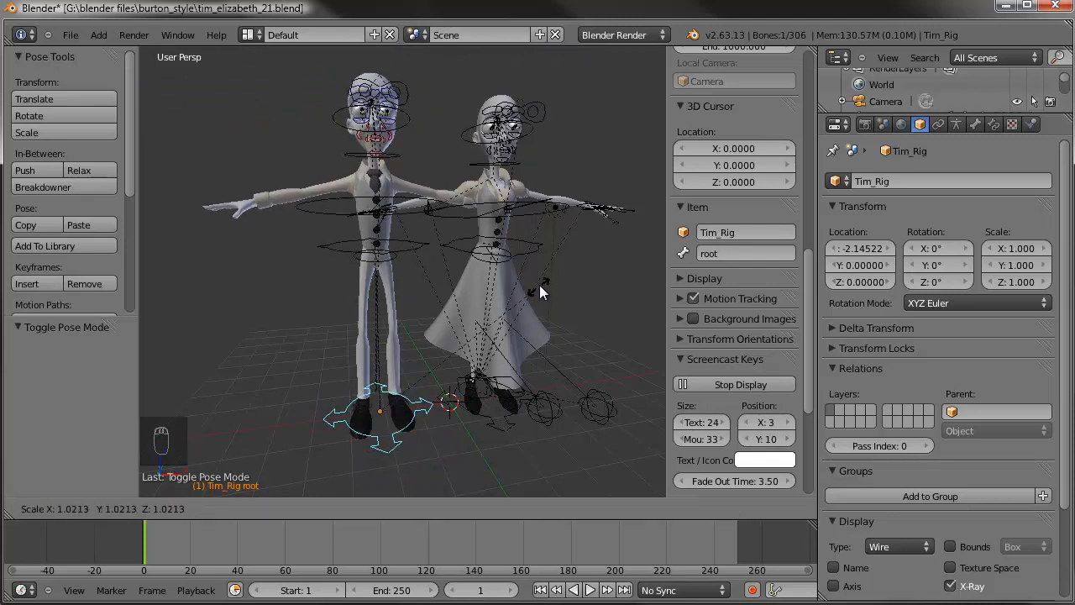
{"action": "left_click", "coordinate": [513, 317]}
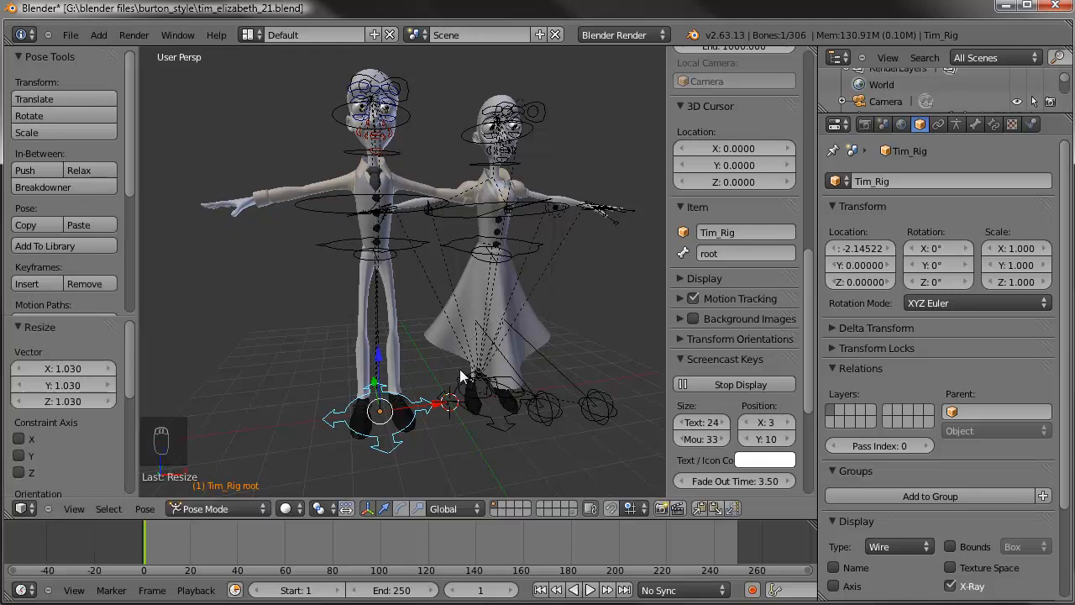
{"action": "left_click", "coordinate": [239, 508]}
{"action": "left_click", "coordinate": [225, 473]}
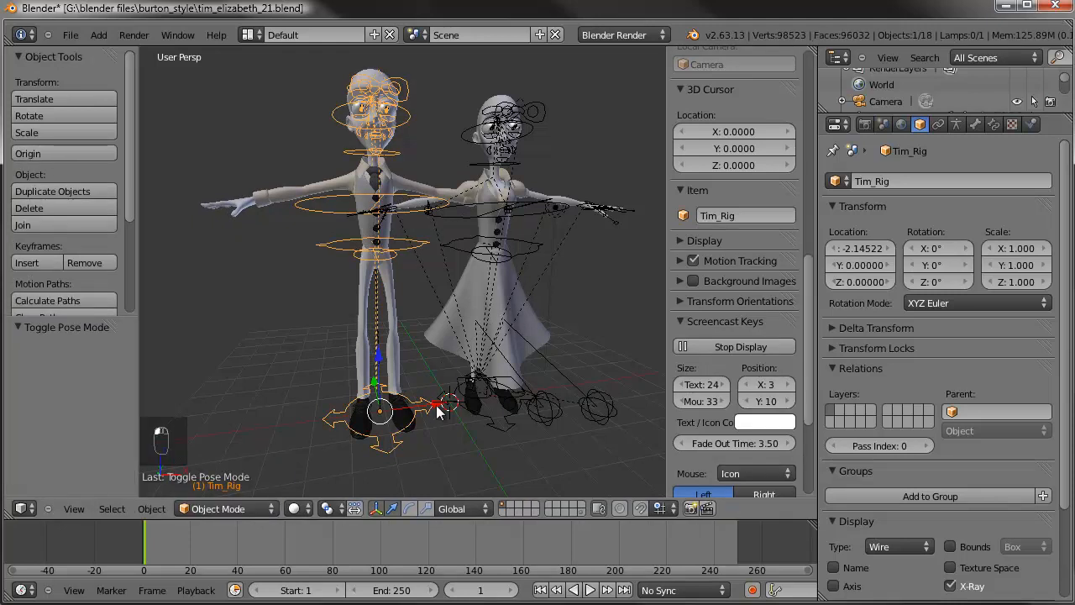
- Move Tim_Rig about 1.44 units along the X axis, right beside Elizabeth
{"action": "key", "text": "g"}
{"action": "key", "text": "x"}
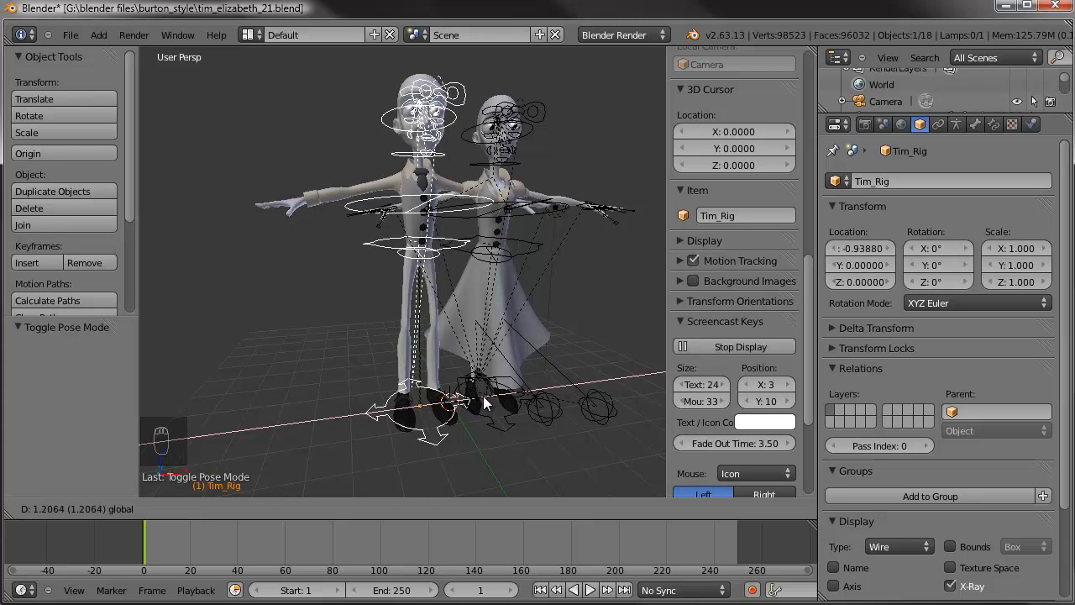
{"action": "left_click", "coordinate": [484, 399]}
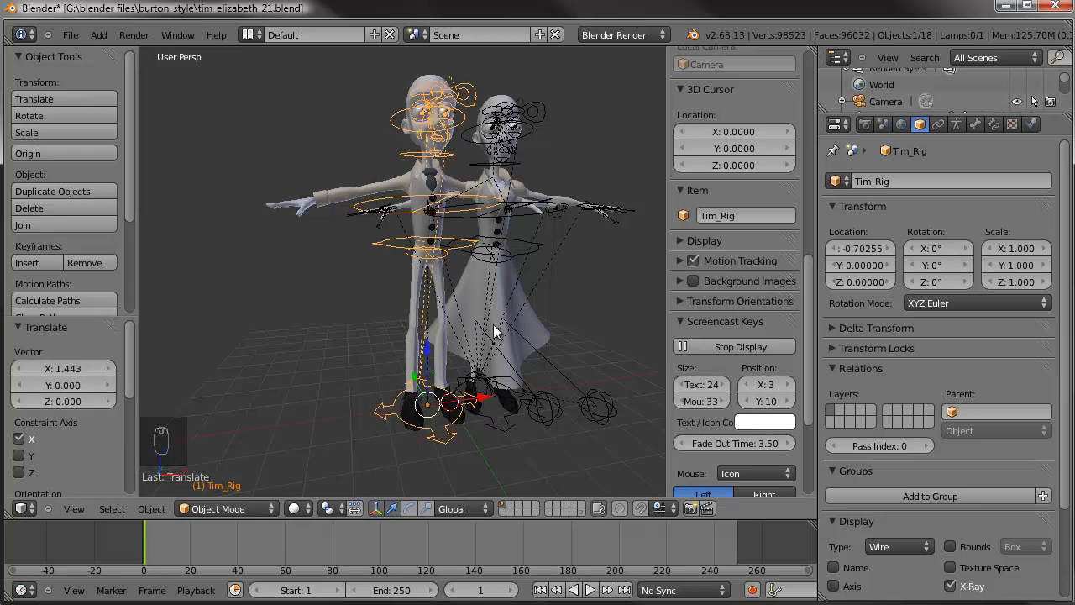
- From a front orthographic view, turn off the Subsurf modifier's viewport display on Elizabeth_dress and Elizabeth_mesh
{"action": "key", "text": "KP_1"}
{"action": "key", "text": "KP_5"}
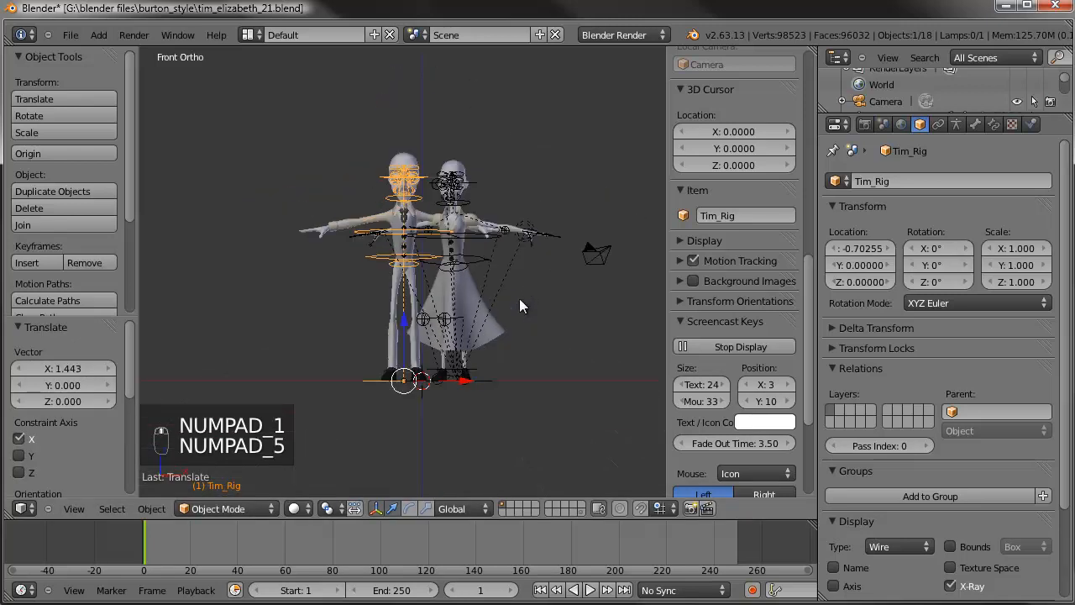
{"action": "scroll", "coordinate": [526, 272], "scroll_direction": "up", "scroll_amount": 4}
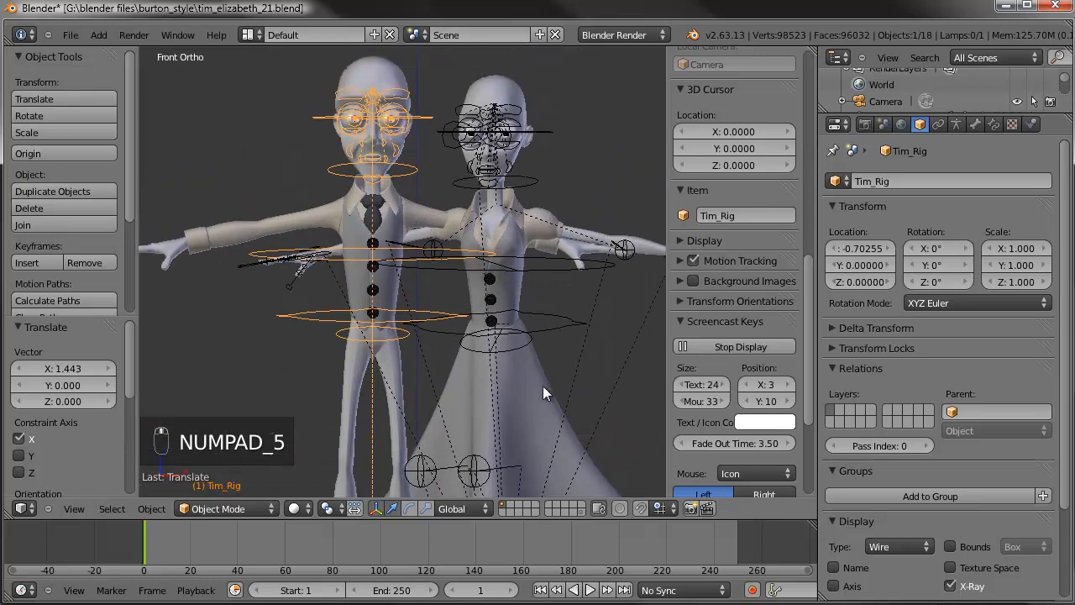
{"action": "right_click", "coordinate": [545, 388]}
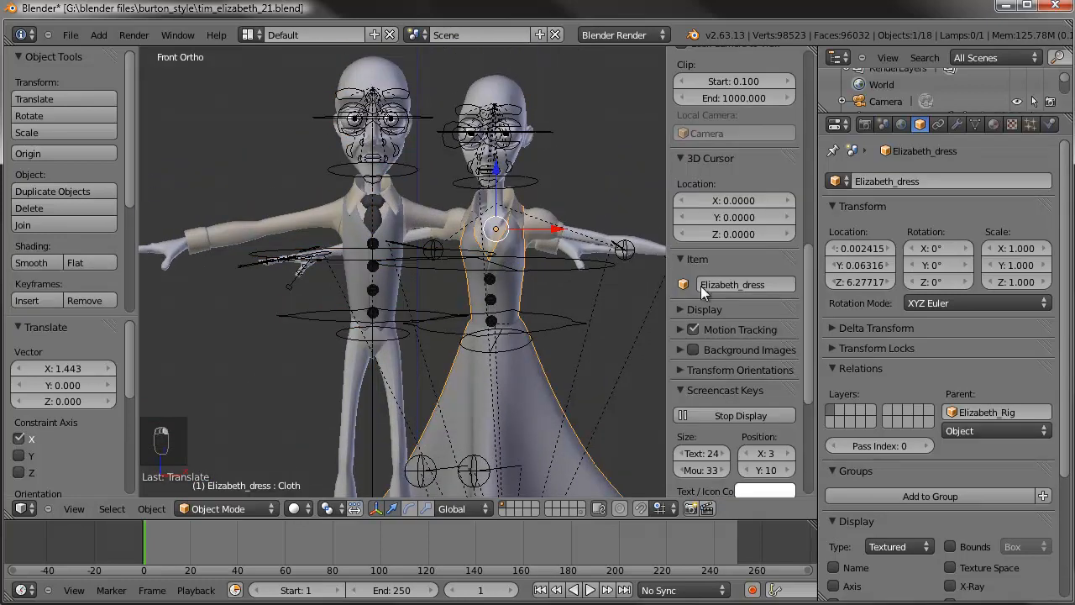
{"action": "left_click", "coordinate": [960, 125]}
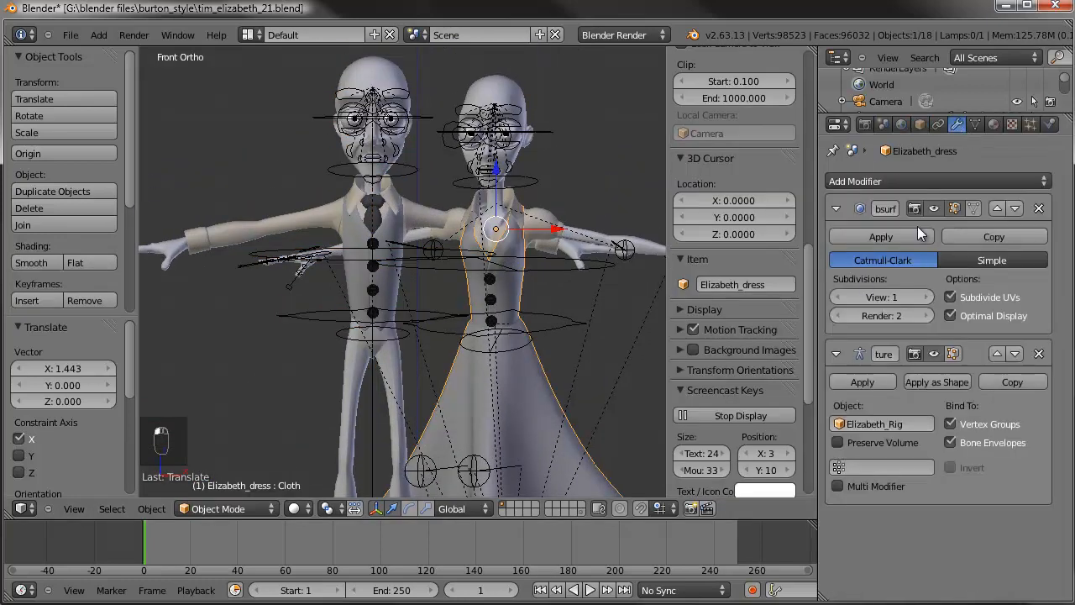
{"action": "left_click", "coordinate": [933, 208]}
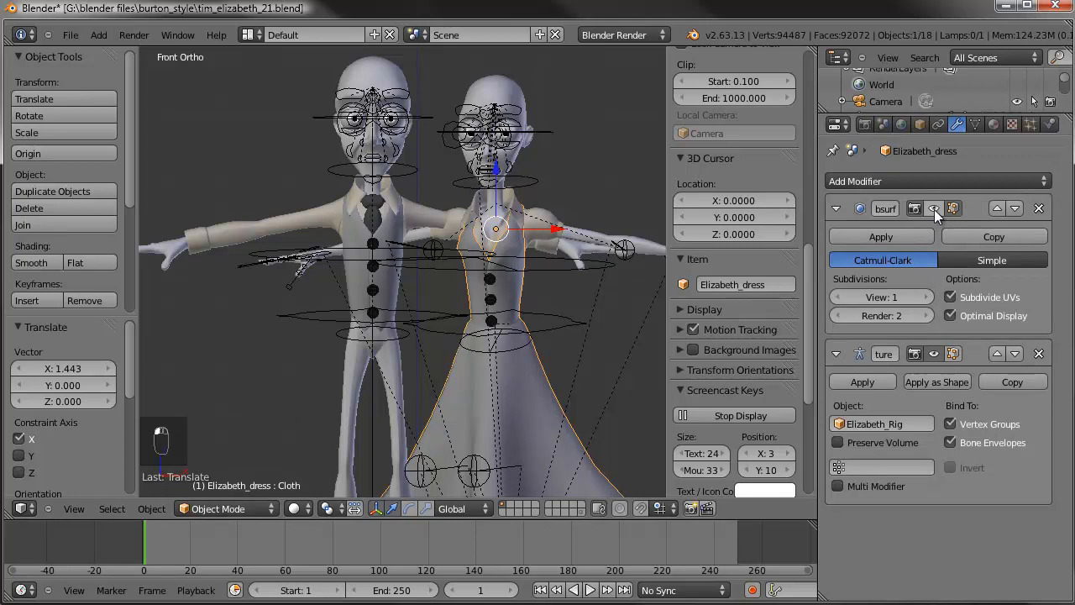
{"action": "right_click", "coordinate": [504, 74]}
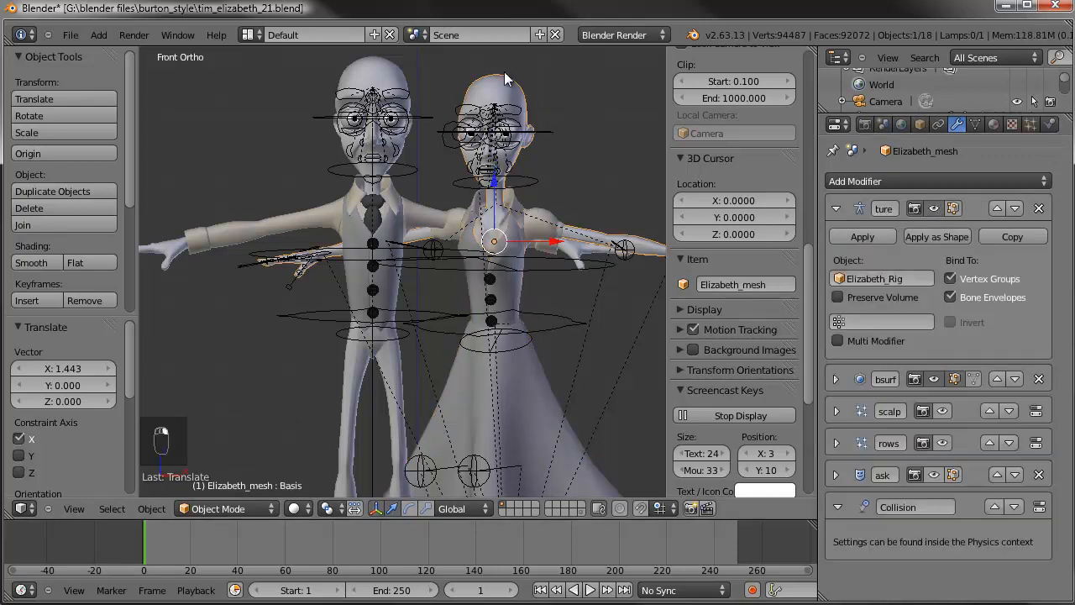
{"action": "left_click", "coordinate": [835, 208]}
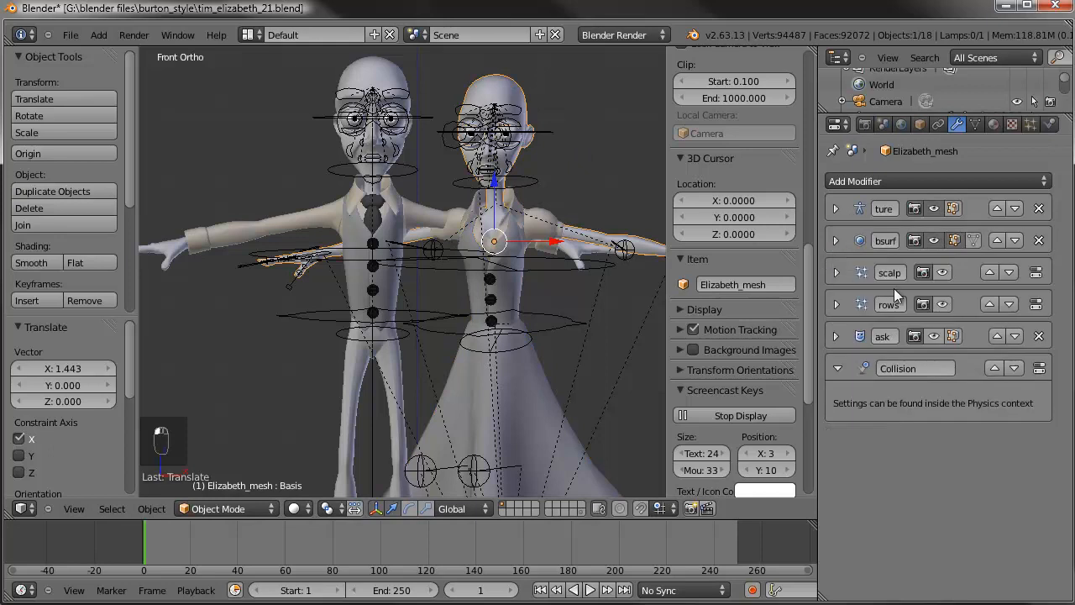
{"action": "left_click", "coordinate": [933, 242]}
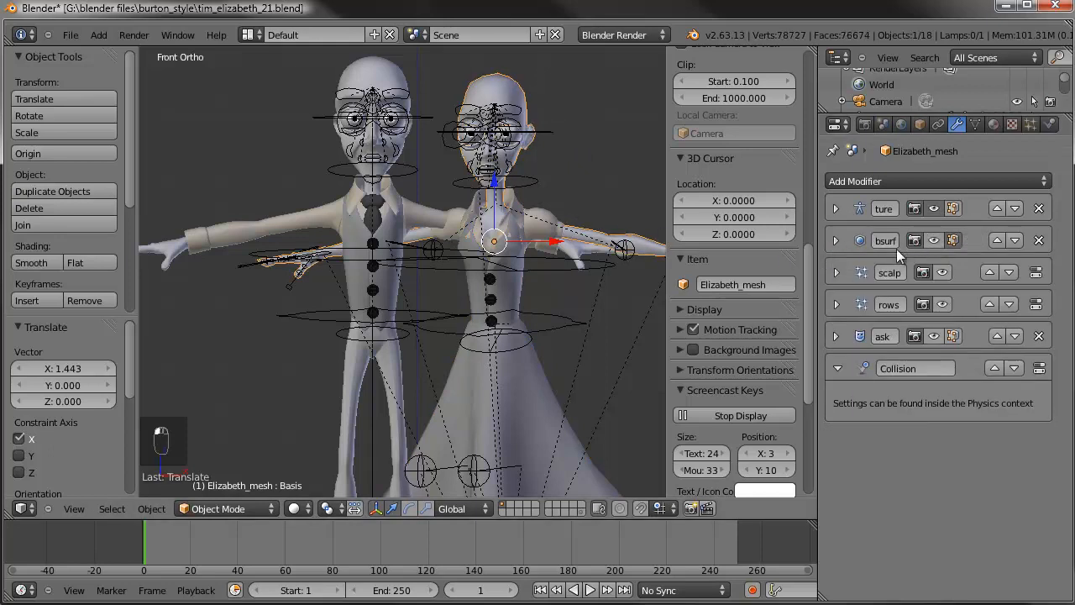
- Turn off the Subsurf modifier's viewport display on Tim's body mesh, Tim_shirt, Tim_vest and Tim_pants_mesh
{"action": "right_click", "coordinate": [380, 66]}
{"action": "left_click", "coordinate": [934, 241]}
{"action": "right_click", "coordinate": [420, 209]}
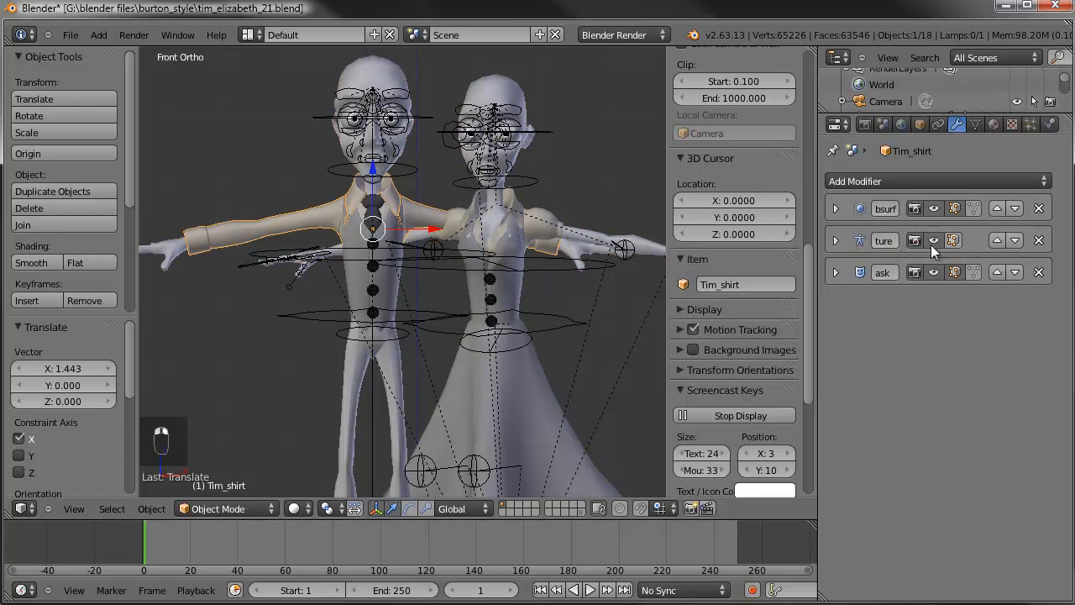
{"action": "left_click", "coordinate": [934, 208]}
{"action": "right_click", "coordinate": [400, 286]}
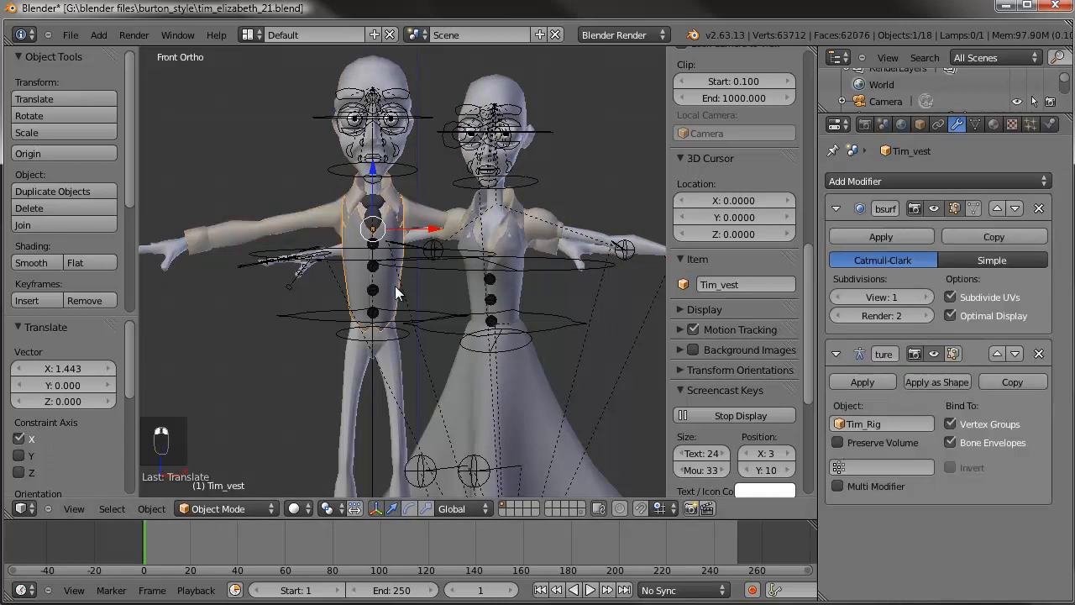
{"action": "left_click", "coordinate": [934, 208]}
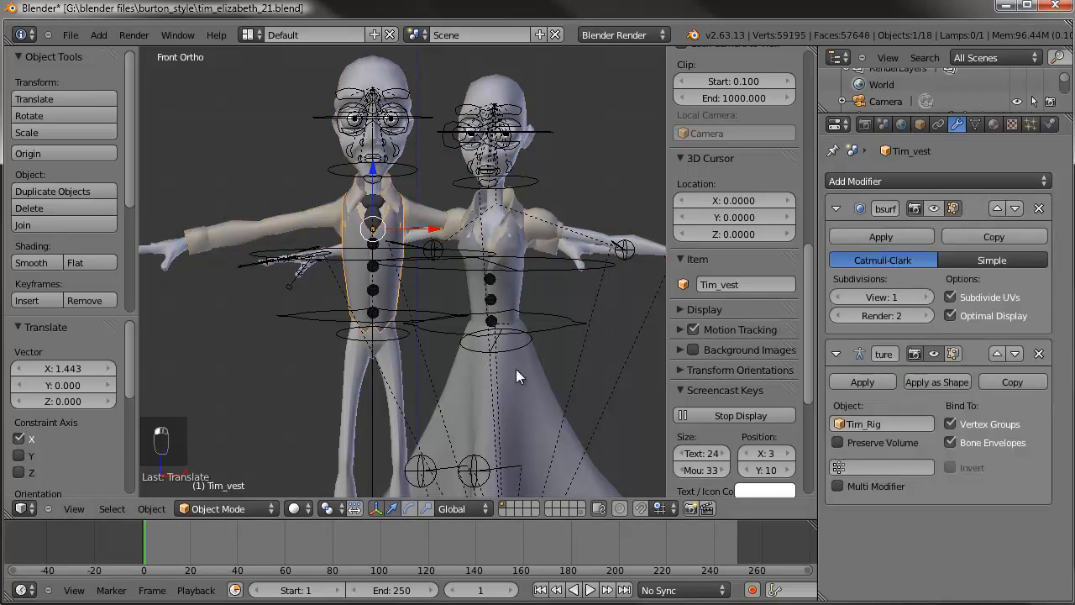
{"action": "right_click", "coordinate": [398, 380]}
{"action": "left_click", "coordinate": [934, 208]}
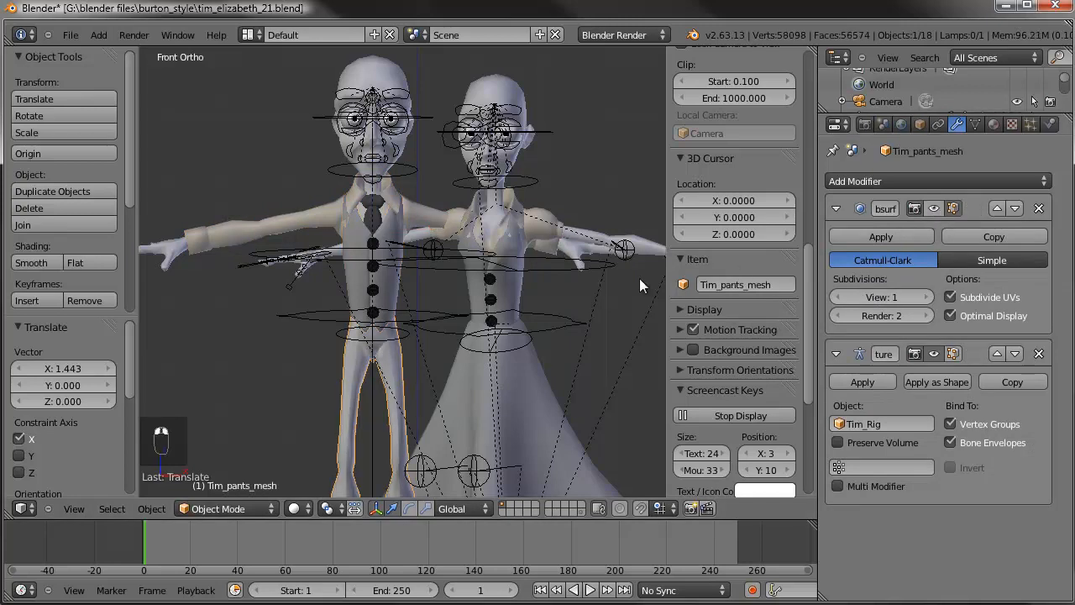
- Turn off the Subsurf modifier's viewport display on Elizabeth_shirt
{"action": "right_click", "coordinate": [550, 198]}
{"action": "right_click", "coordinate": [548, 218]}
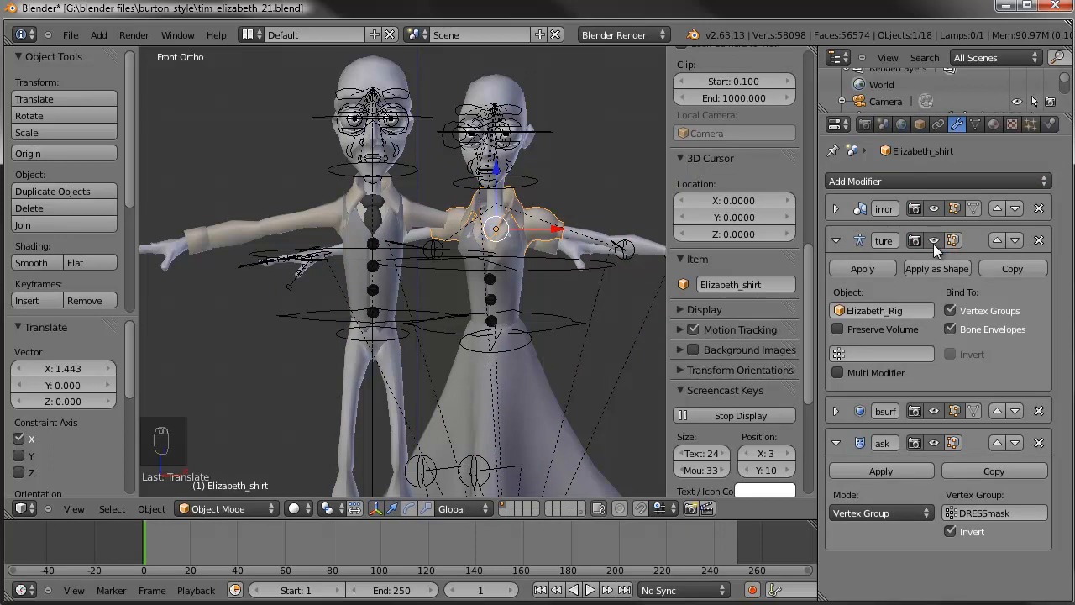
{"action": "left_click", "coordinate": [933, 411]}
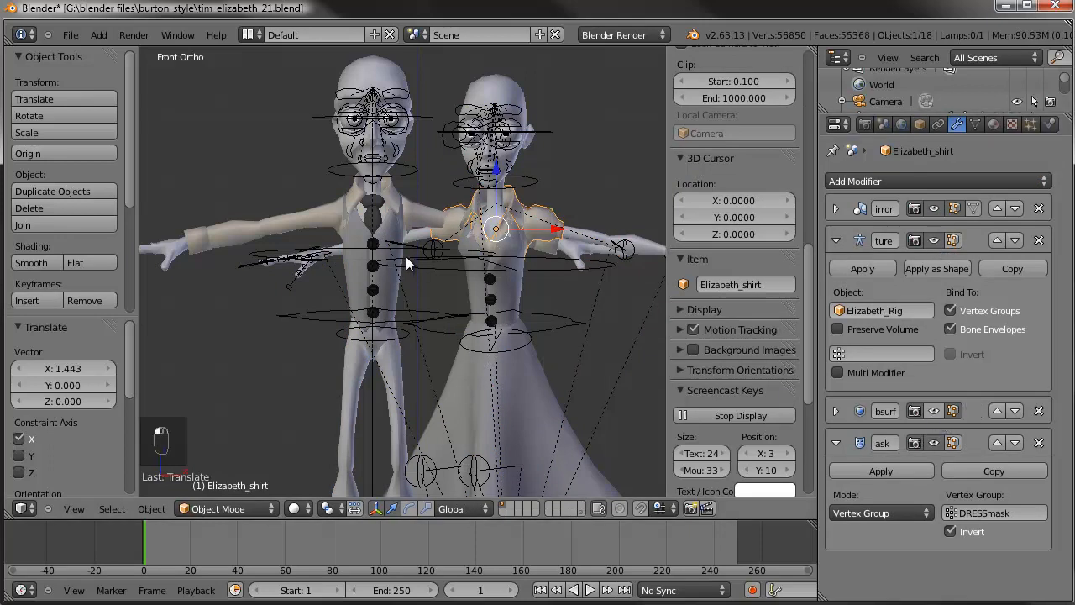
- Turn off the Subsurf modifier's viewport display on both Tim_shoes and Elizabeth_shoes
{"action": "scroll", "coordinate": [405, 255], "scroll_direction": "down", "scroll_amount": 2}
{"action": "middle_click_drag", "start_coordinate": [443, 303], "coordinate": [416, 175], "text": "shift"}
{"action": "scroll", "coordinate": [462, 296], "scroll_direction": "up", "scroll_amount": 2}
{"action": "middle_click_drag", "start_coordinate": [391, 349], "coordinate": [378, 424], "text": "shift"}
{"action": "right_click", "coordinate": [368, 438]}
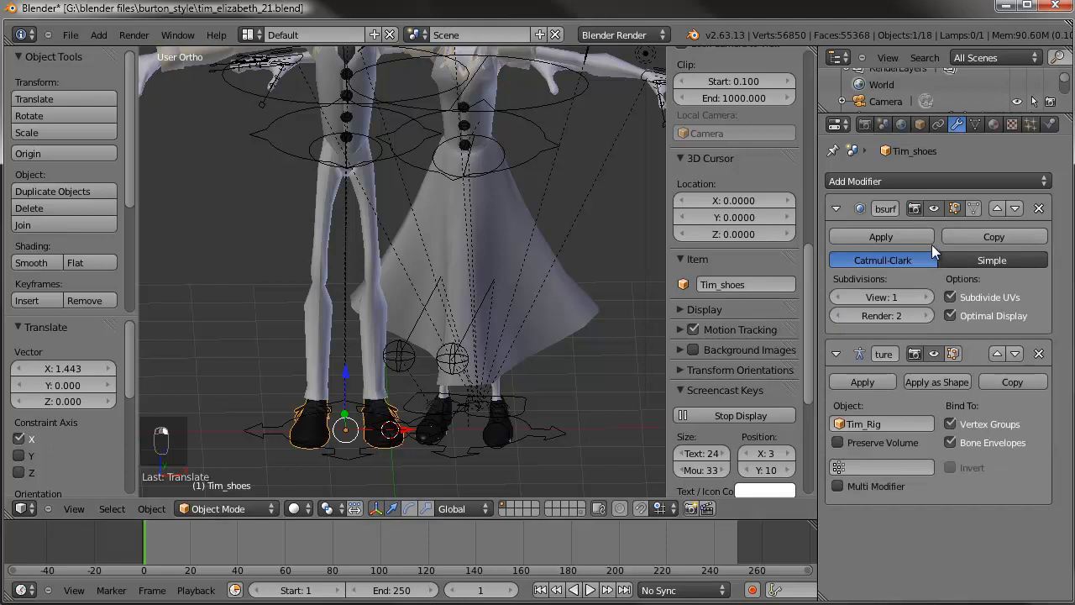
{"action": "left_click", "coordinate": [933, 208]}
{"action": "right_click", "coordinate": [505, 429]}
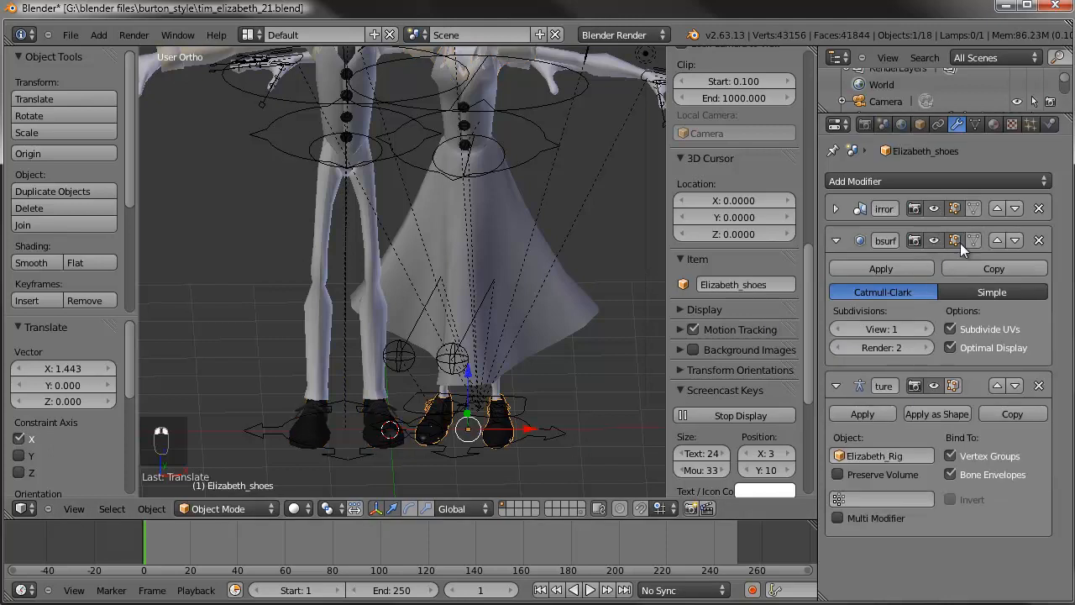
{"action": "left_click", "coordinate": [935, 243]}
- Turn on the Mask modifier's viewport display on Elizabeth_mesh and save the file
{"action": "scroll", "coordinate": [545, 277], "scroll_direction": "down", "scroll_amount": 2}
{"action": "middle_click_drag", "start_coordinate": [479, 267], "coordinate": [473, 340], "text": "shift"}
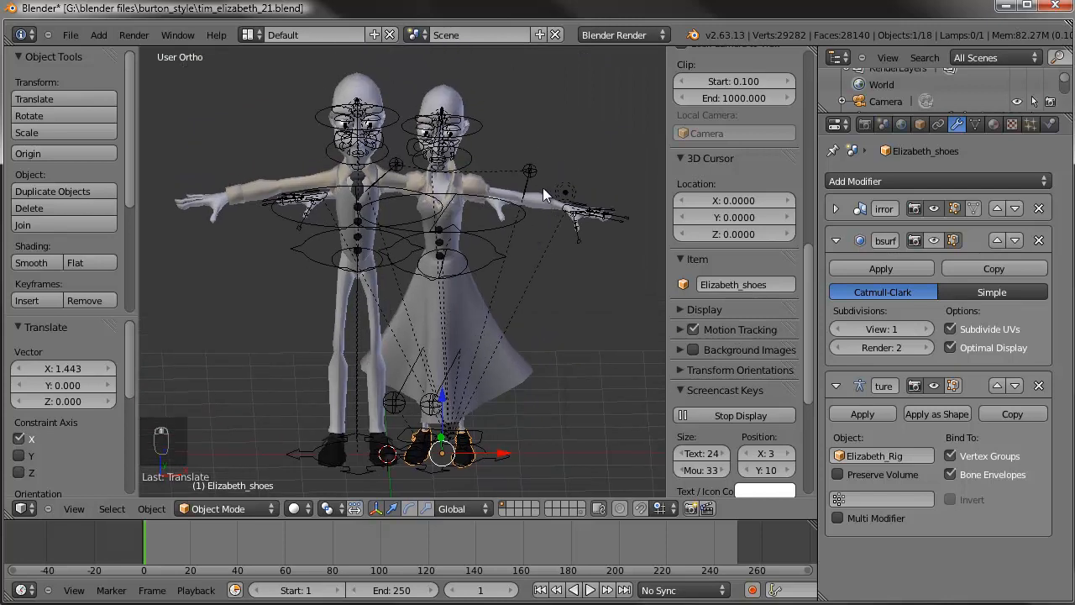
{"action": "right_click", "coordinate": [543, 191]}
{"action": "left_click", "coordinate": [934, 335]}
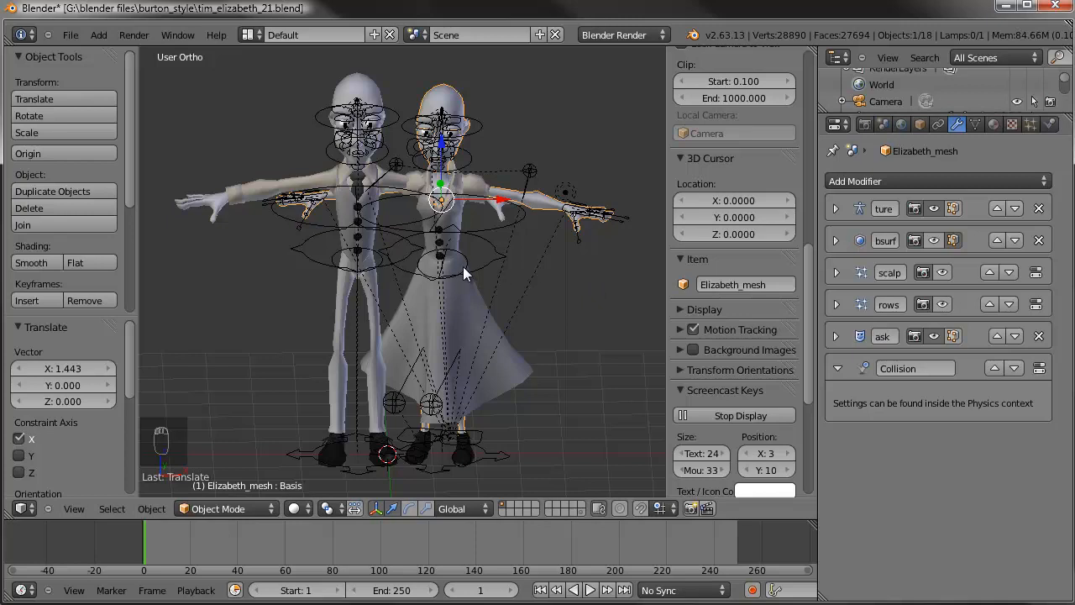
{"action": "key", "text": "ctrl+s"}
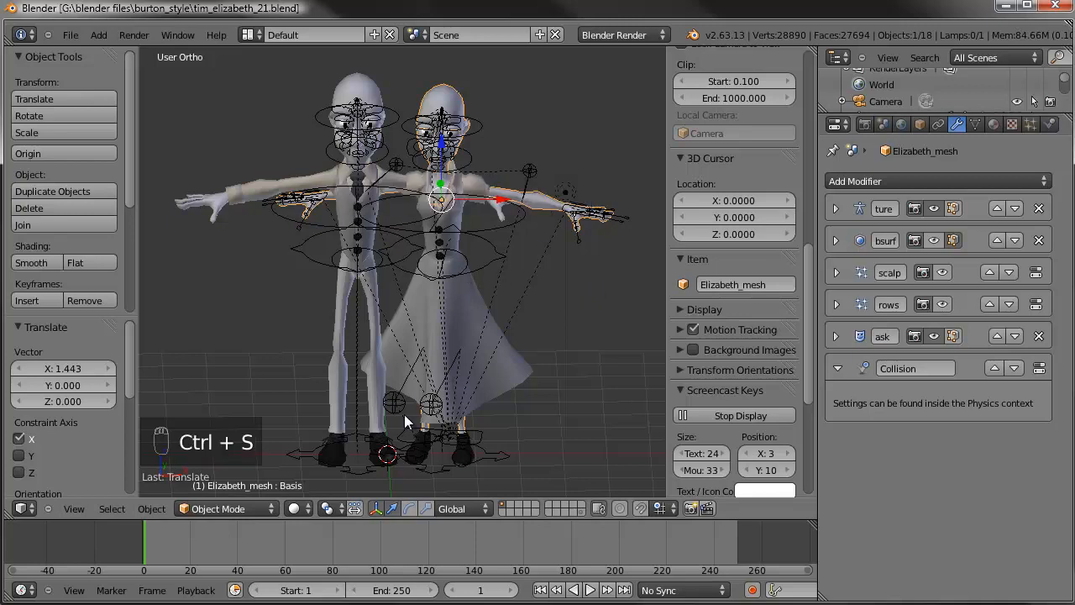
- Turn off the Subsurf modifier's viewport display on Tim_tie and collapse its modifier settings
{"action": "scroll", "coordinate": [464, 319], "scroll_direction": "up", "scroll_amount": 4}
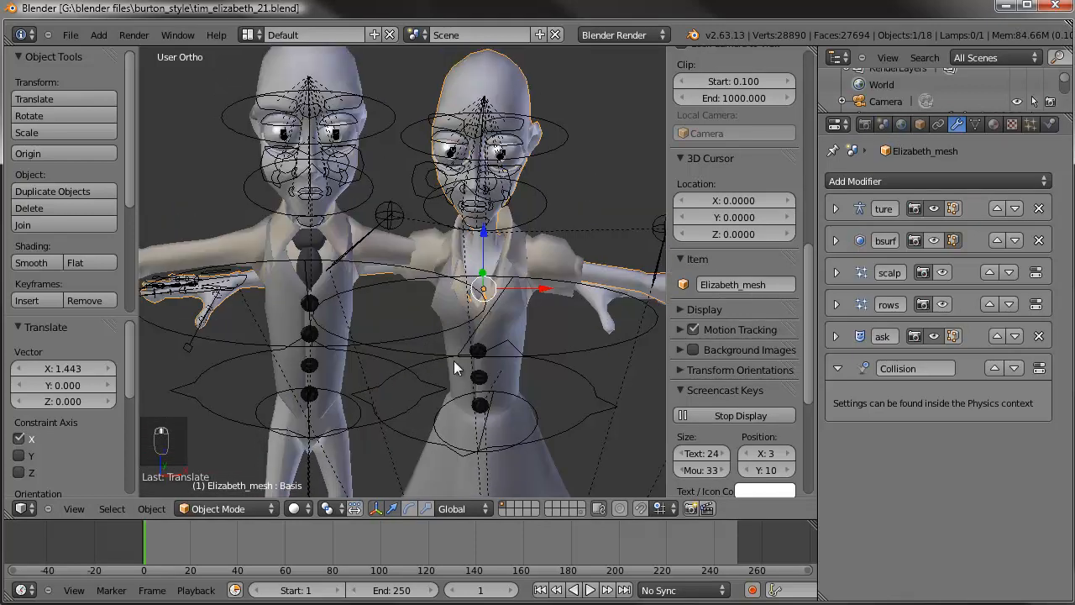
{"action": "middle_click_drag", "start_coordinate": [436, 331], "coordinate": [425, 331]}
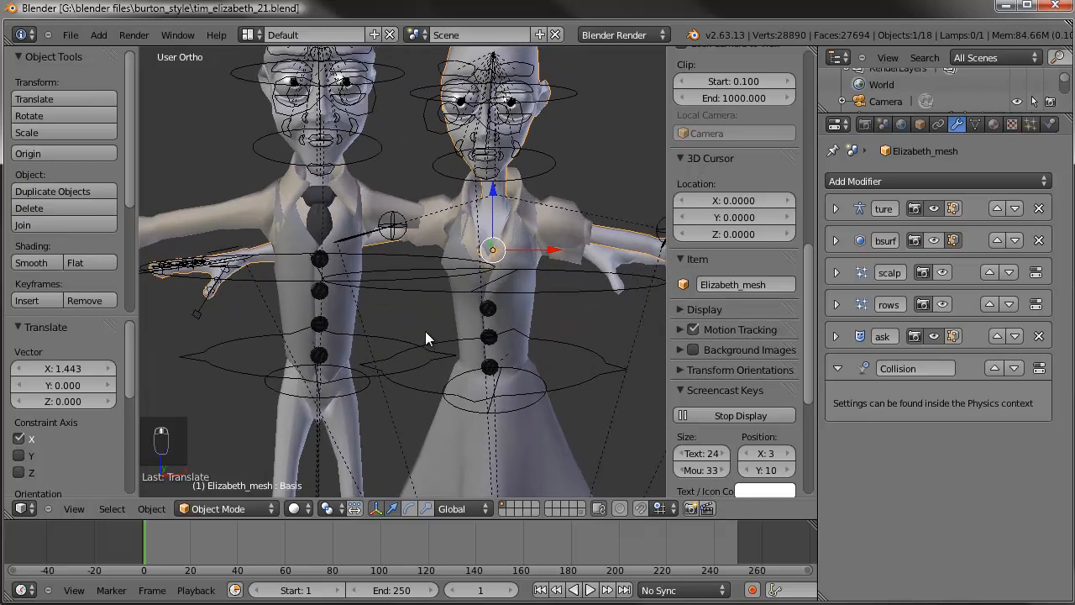
{"action": "right_click", "coordinate": [317, 225]}
{"action": "right_click", "coordinate": [312, 216]}
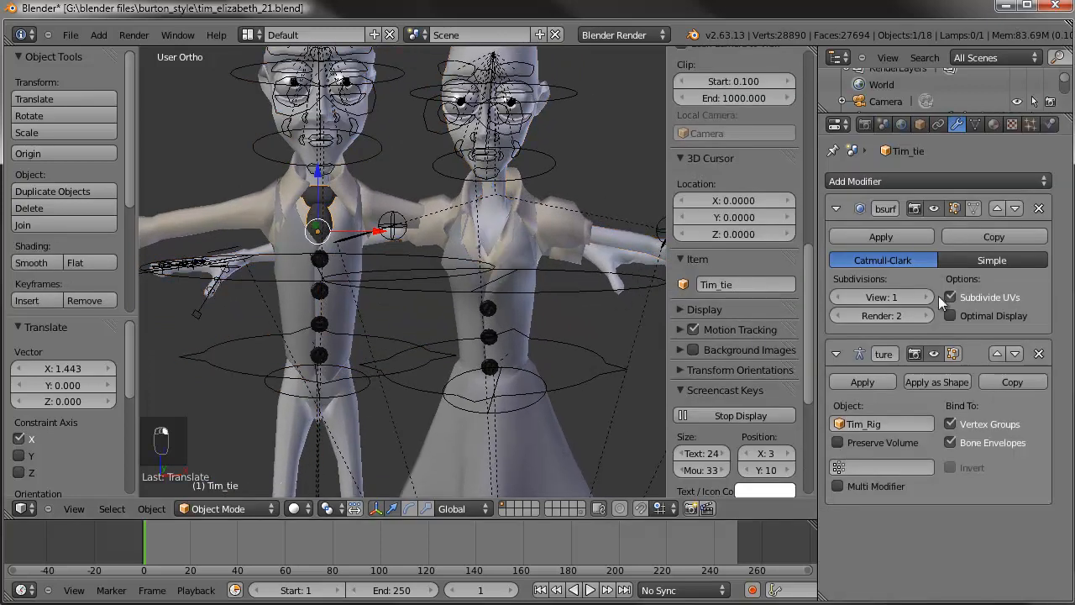
{"action": "left_click", "coordinate": [933, 208]}
{"action": "left_click", "coordinate": [836, 208]}
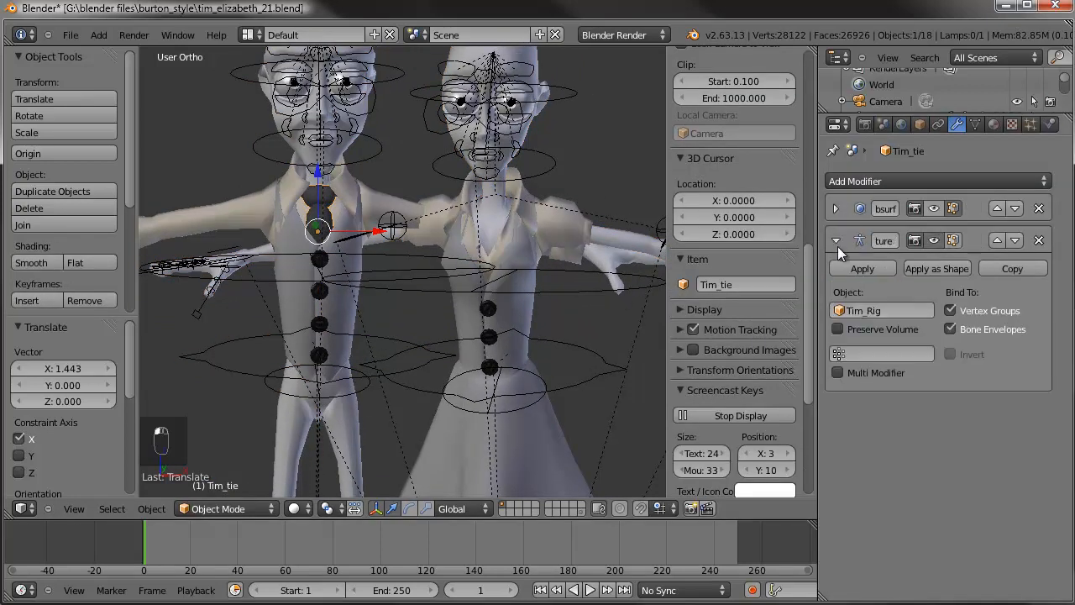
{"action": "left_click", "coordinate": [836, 353]}
- Deselect all objects and save over tim_elizabeth_21.blend
{"action": "scroll", "coordinate": [447, 239], "scroll_direction": "down", "scroll_amount": 3}
{"action": "key", "text": "a"}
{"action": "key", "text": "ctrl+s"}
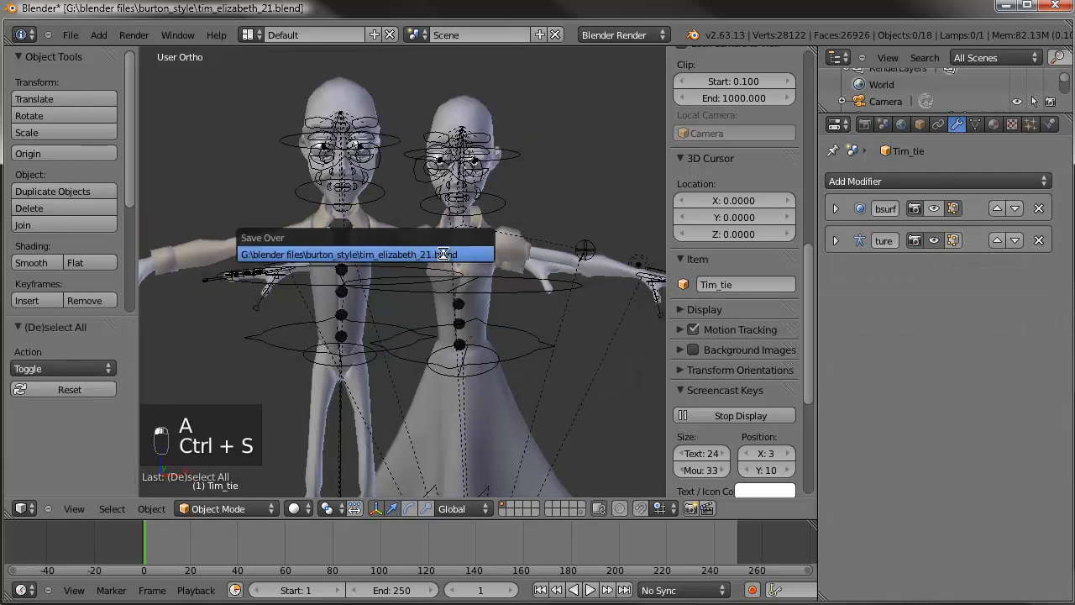
{"action": "left_click", "coordinate": [443, 253]}
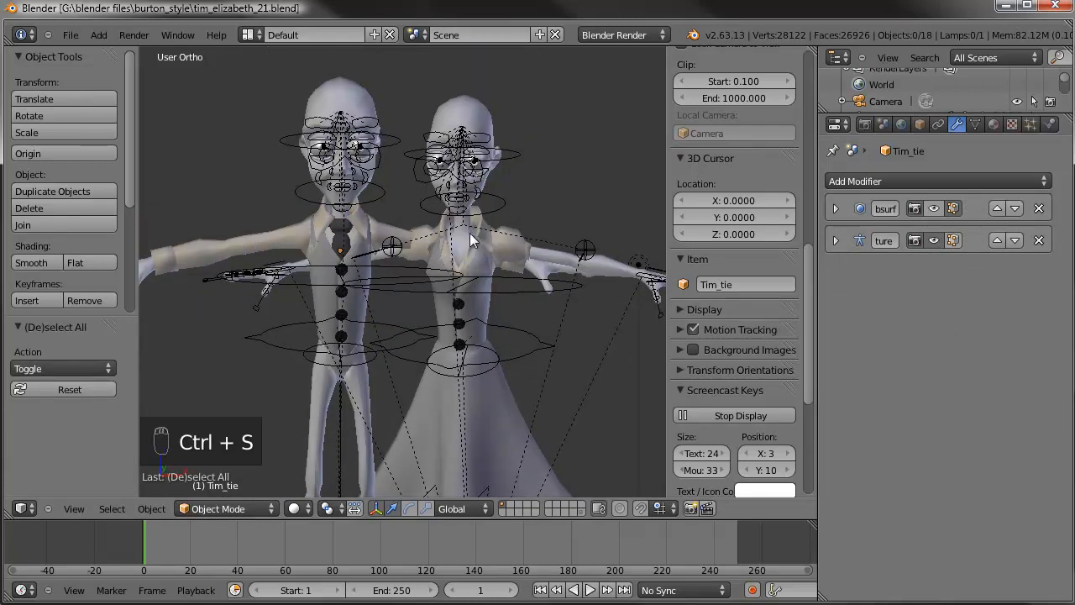
- Select Elizabeth_Rig and switch it to Pose Mode
{"action": "right_click", "coordinate": [510, 303]}
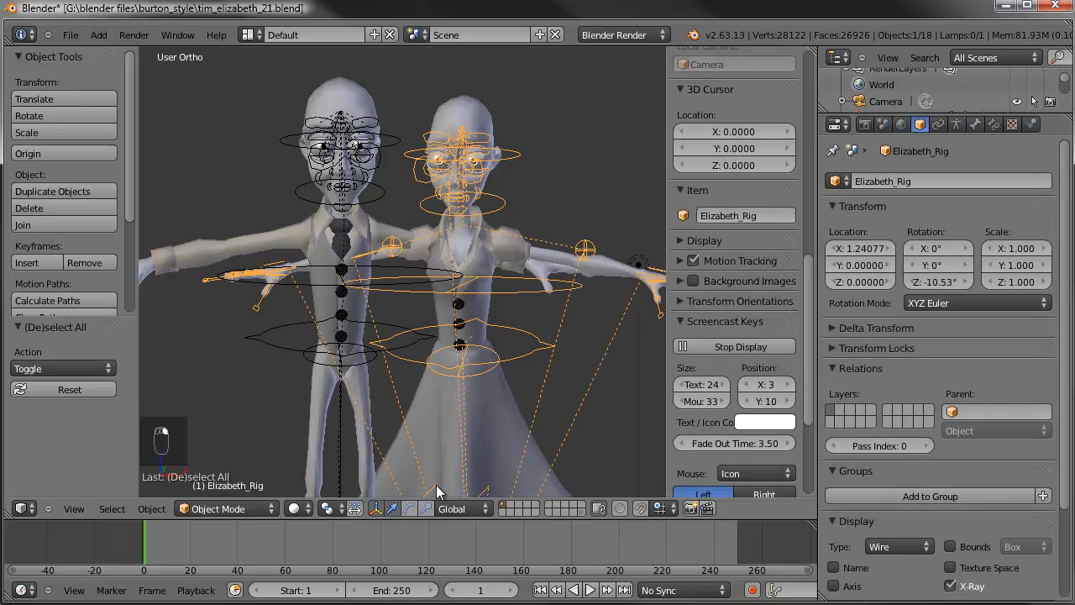
{"action": "left_click", "coordinate": [227, 508]}
{"action": "left_click", "coordinate": [225, 458]}
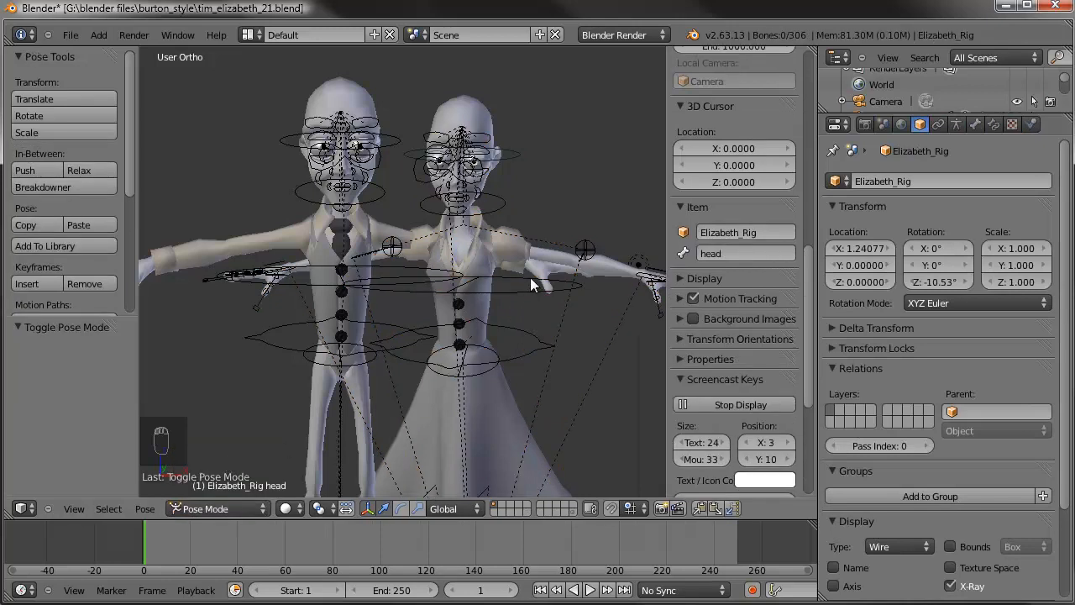
- Try rotating the ribs bone and the torso bone of Elizabeth_Rig
{"action": "right_click", "coordinate": [571, 283]}
{"action": "key", "text": "r"}
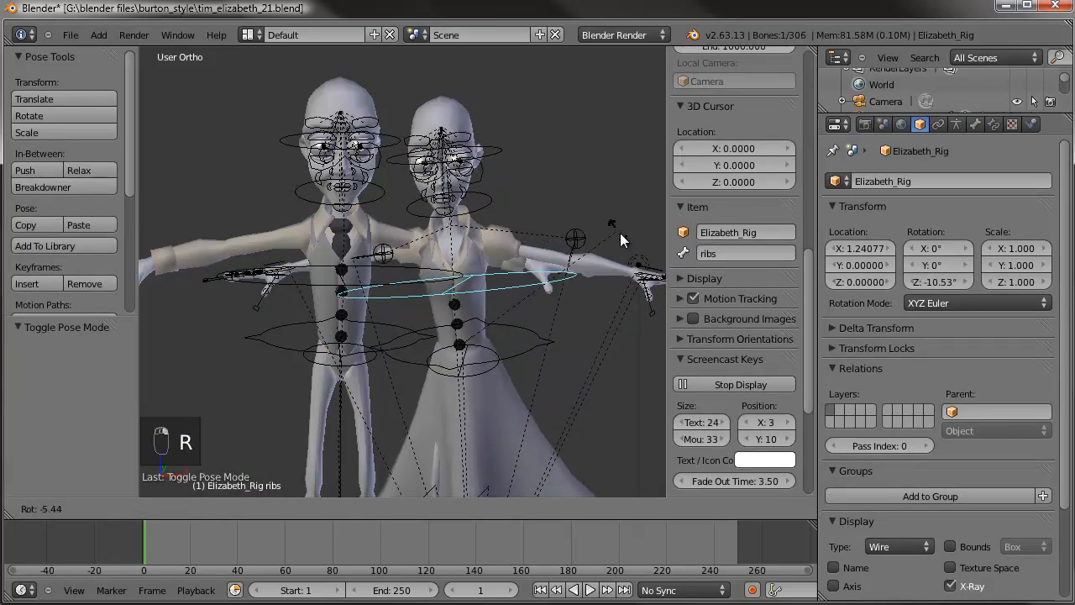
{"action": "right_click", "coordinate": [622, 236]}
{"action": "right_click", "coordinate": [547, 351]}
{"action": "key", "text": "r"}
{"action": "right_click", "coordinate": [563, 331]}
- Move Elizabeth_Rig's torso bone in front view by about -0.155 along X and -0.044 along Z, towards Tim
{"action": "middle_click_drag", "start_coordinate": [530, 445], "coordinate": [514, 343], "text": "shift"}
{"action": "scroll", "coordinate": [514, 336], "scroll_direction": "down", "scroll_amount": 1}
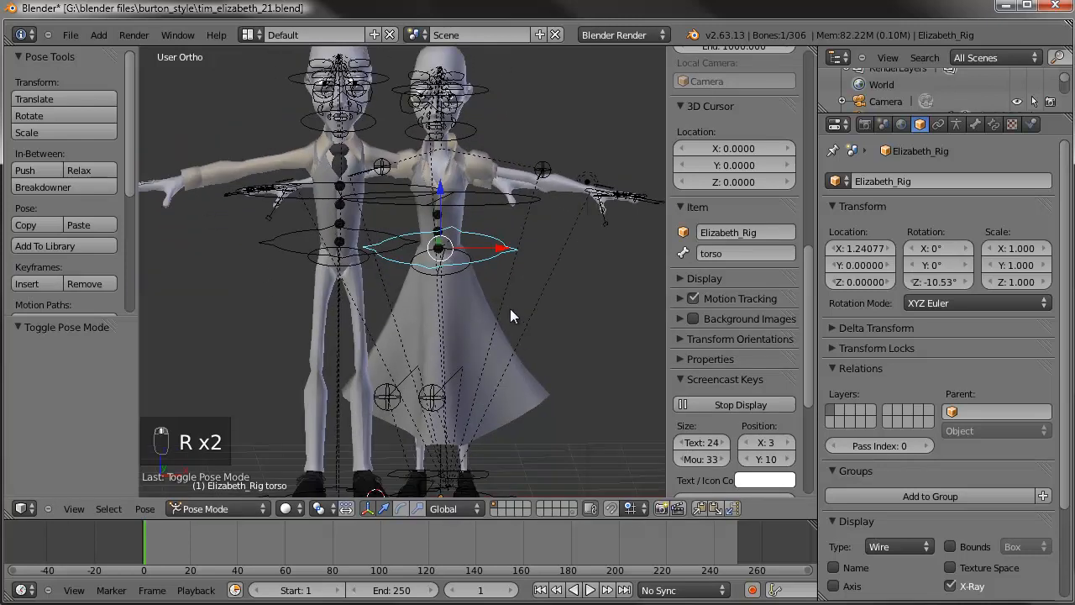
{"action": "middle_click_drag", "start_coordinate": [557, 313], "coordinate": [426, 294]}
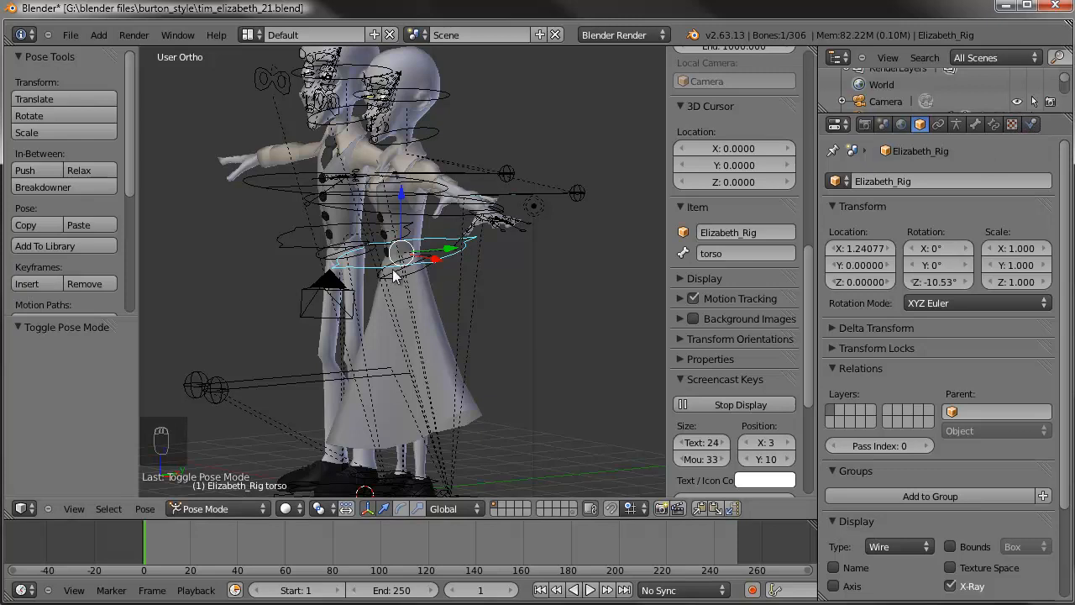
{"action": "middle_click_drag", "start_coordinate": [426, 276], "coordinate": [478, 282]}
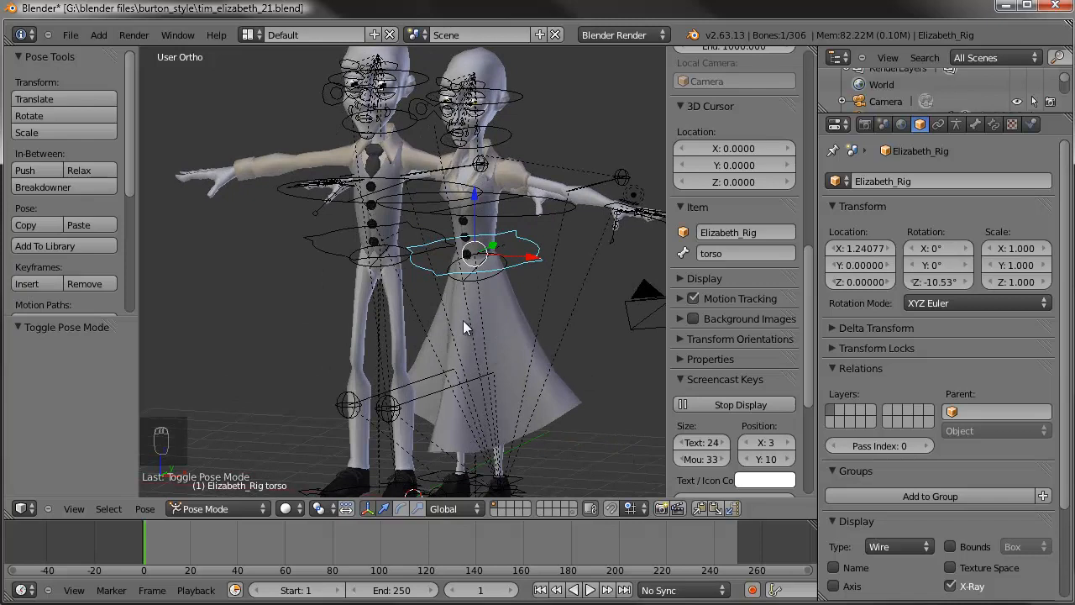
{"action": "key", "text": "KP_1"}
{"action": "middle_click_drag", "start_coordinate": [488, 314], "coordinate": [402, 335], "text": "shift"}
{"action": "scroll", "coordinate": [484, 351], "scroll_direction": "up", "scroll_amount": 3}
{"action": "key", "text": "g"}
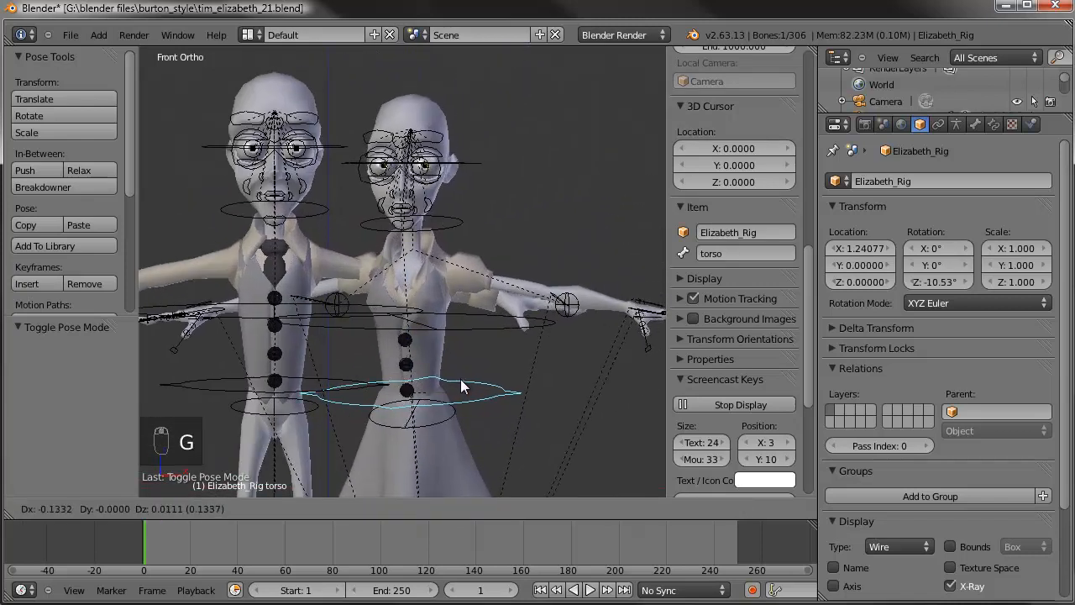
{"action": "left_click", "coordinate": [460, 383]}
- Lower Elizabeth's left hand by moving hand_ik.L about -0.83 along X, -0.67 along Y and -0.74 along Z
{"action": "right_click", "coordinate": [647, 310]}
{"action": "middle_click_drag", "start_coordinate": [647, 310], "coordinate": [503, 352]}
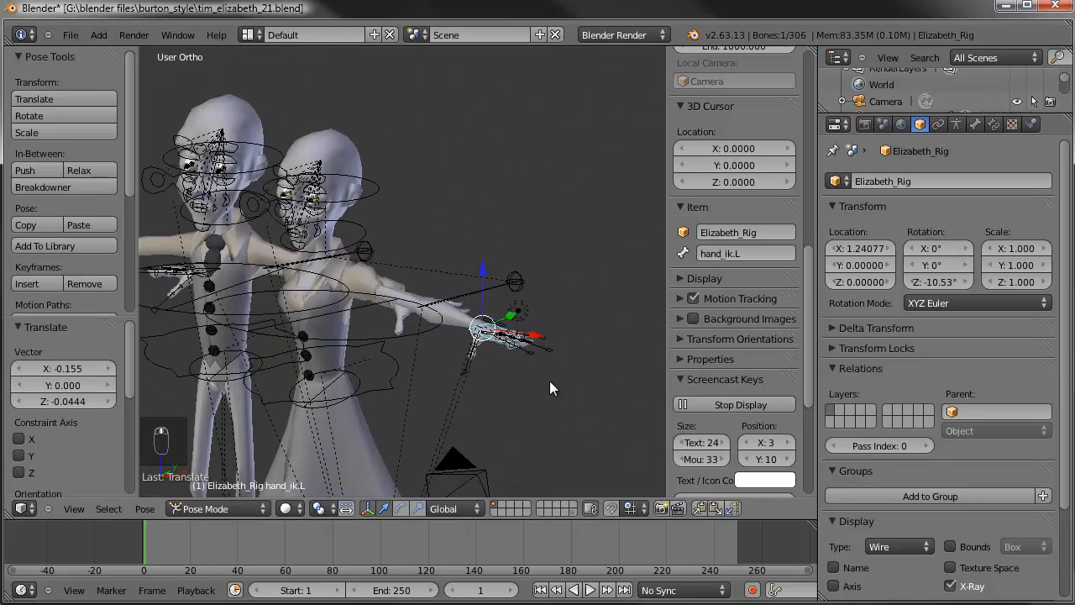
{"action": "key", "text": "g"}
{"action": "left_click", "coordinate": [499, 416]}
{"action": "key", "text": "KP_1"}
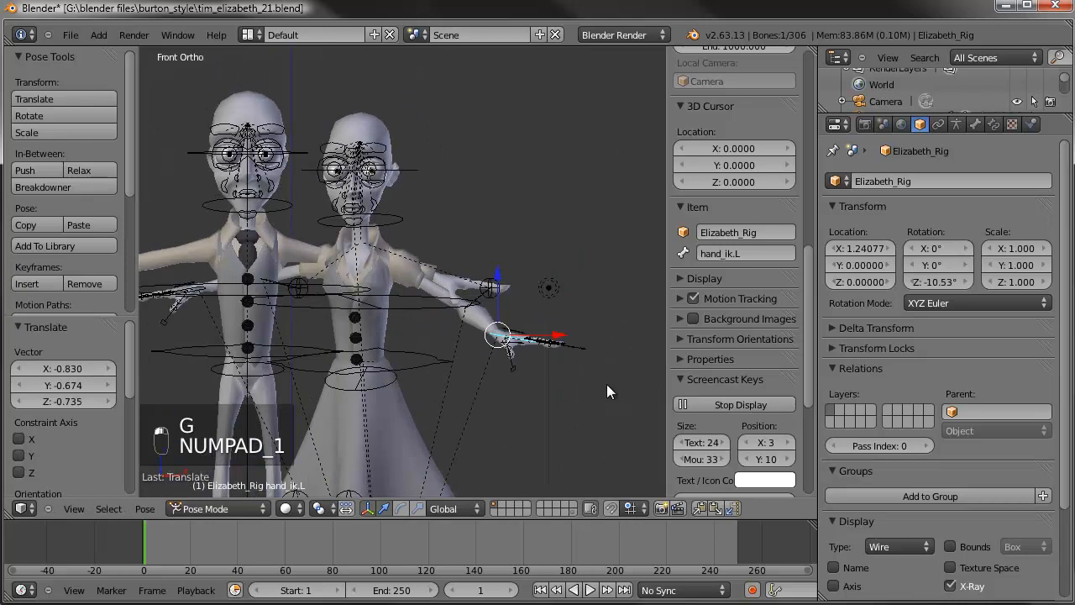
{"action": "middle_click_drag", "start_coordinate": [529, 348], "coordinate": [558, 310], "text": "shift"}
{"action": "middle_click_drag", "start_coordinate": [477, 321], "coordinate": [528, 306], "text": "shift"}
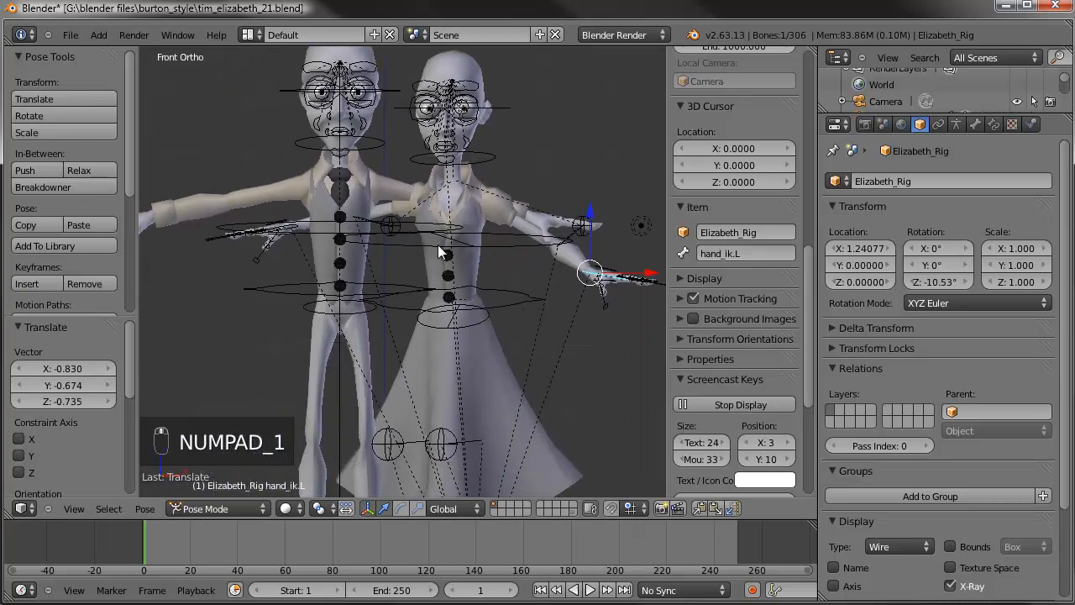
- Show the armature data properties of Elizabeth_Rig, including its bone layers
{"action": "scroll", "coordinate": [739, 327], "scroll_direction": "down", "scroll_amount": 7}
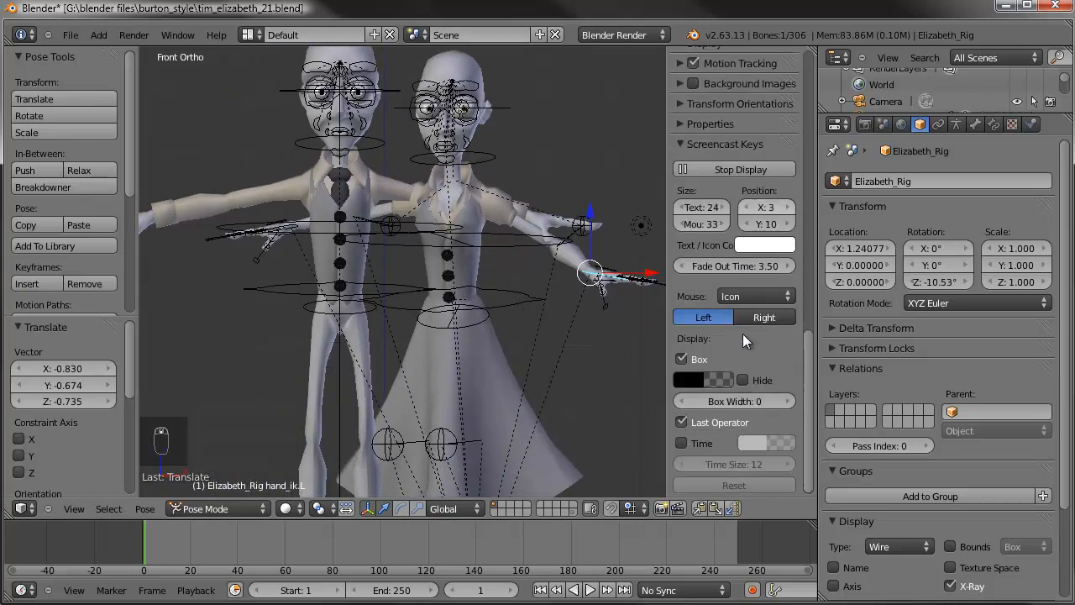
{"action": "left_click_drag", "start_coordinate": [802, 406], "coordinate": [811, 376]}
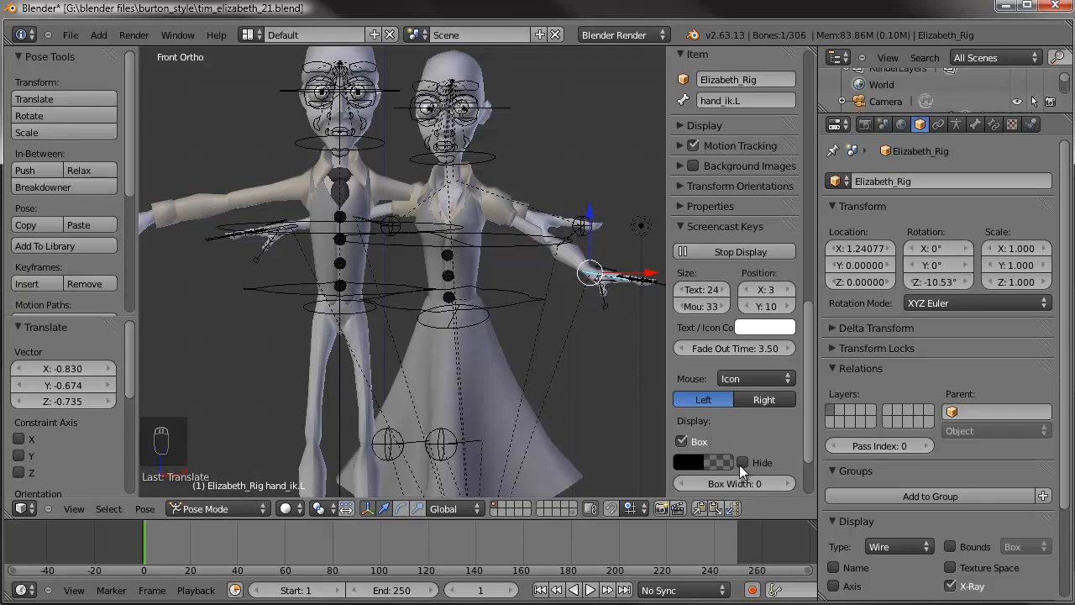
{"action": "left_click", "coordinate": [955, 124]}
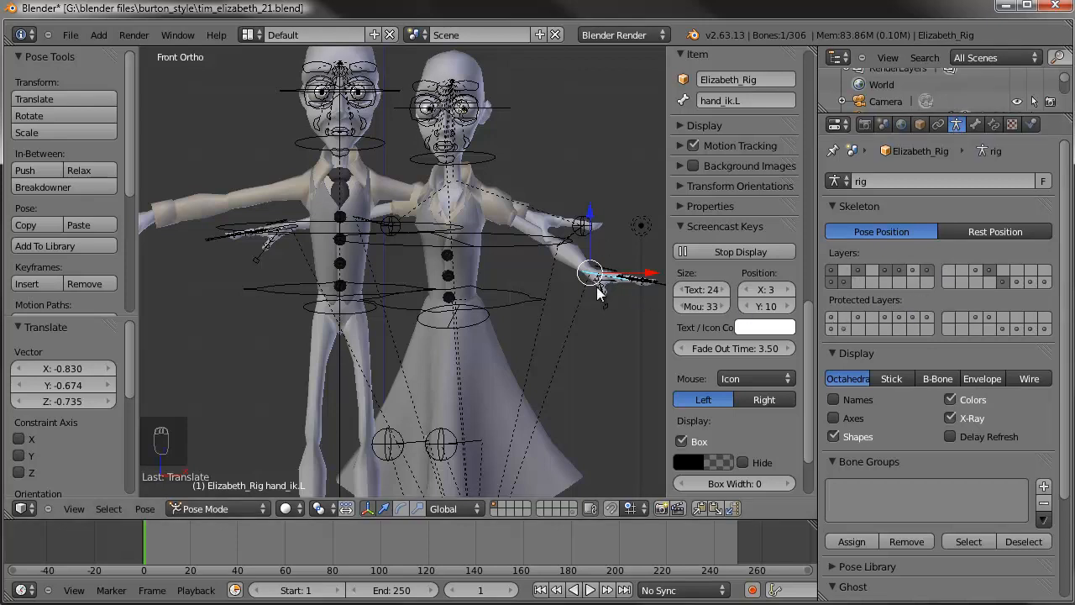
- Bring Elizabeth's left hand down beside her skirt by moving hand_ik.L and rotating it in front view by about 66° and 15°
{"action": "middle_click_drag", "start_coordinate": [598, 294], "coordinate": [516, 279], "text": "shift"}
{"action": "key", "text": "g"}
{"action": "key", "text": "r"}
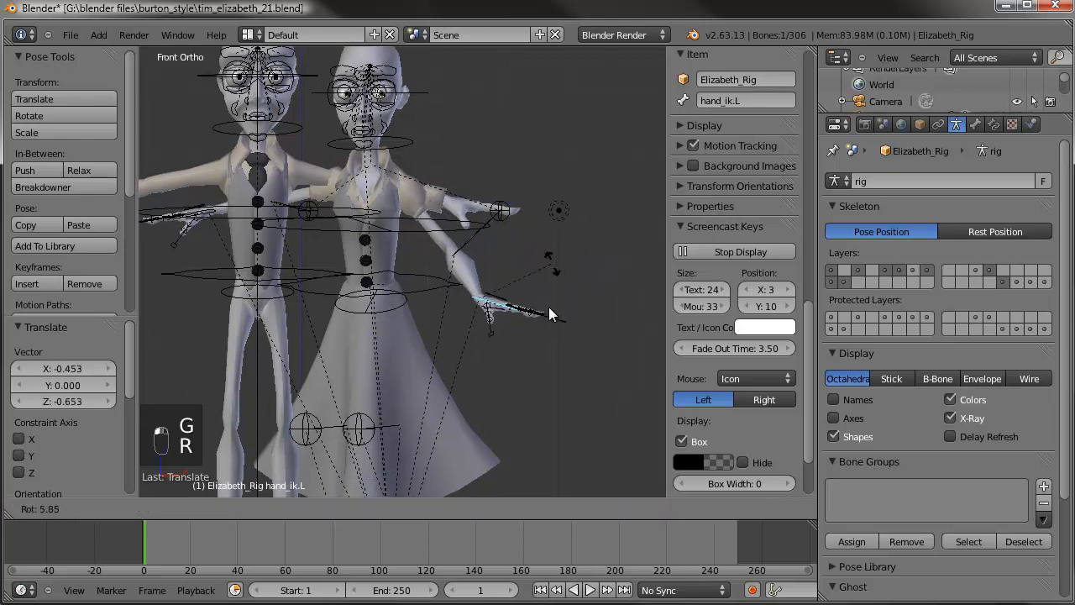
{"action": "left_click", "coordinate": [534, 337]}
{"action": "key", "text": "g"}
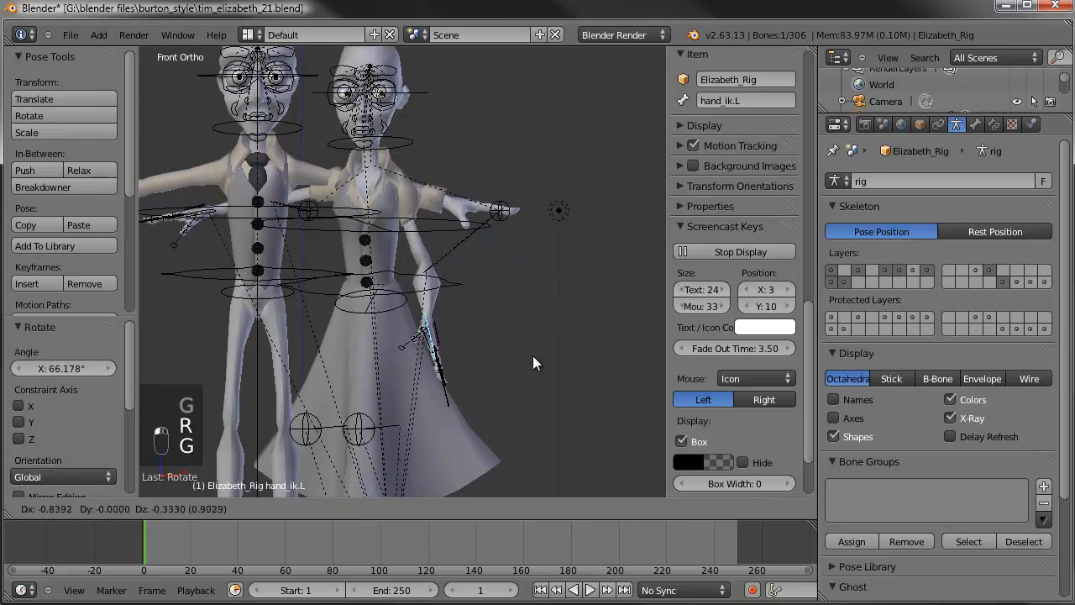
{"action": "key", "text": "r"}
{"action": "left_click", "coordinate": [493, 380]}
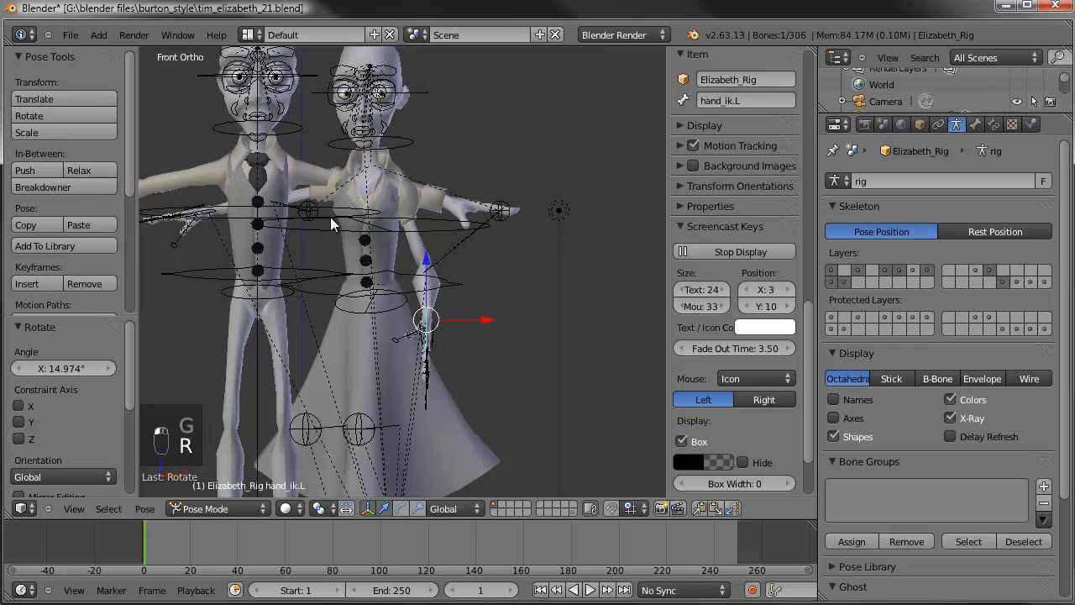
- Lower Elizabeth's right hand towards Tim's waist by moving and rotating hand_ik.R, finishing with a move of about 0.306 along X and -0.253 along Z
{"action": "right_click", "coordinate": [193, 212]}
{"action": "key", "text": "g"}
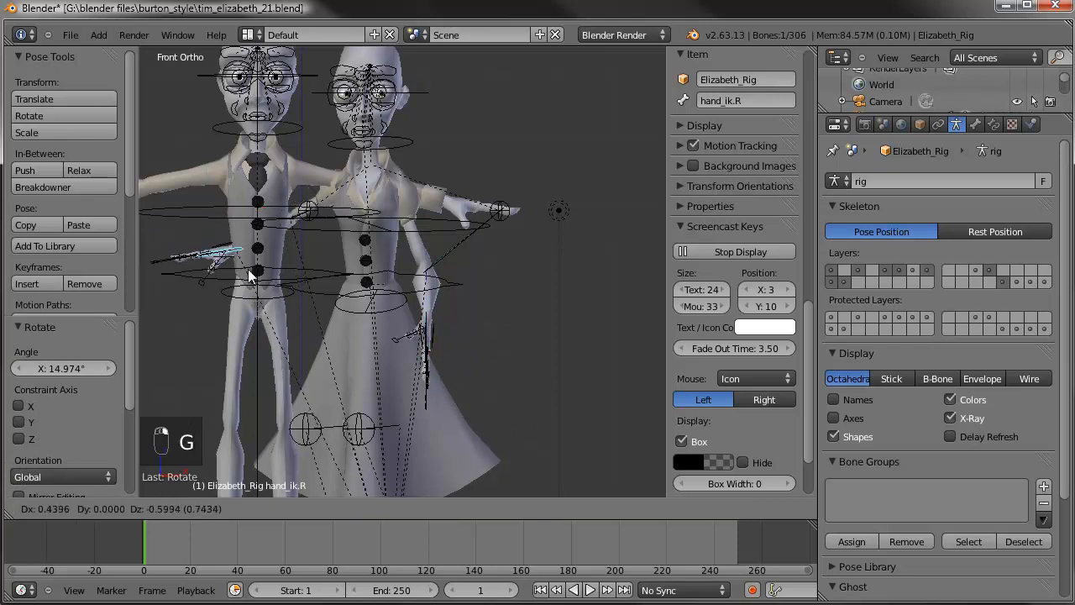
{"action": "key", "text": "r"}
{"action": "left_click", "coordinate": [238, 281]}
{"action": "key", "text": "g"}
{"action": "left_click", "coordinate": [256, 294]}
- Fit hand_ik.R against Tim's waist in an angled side view with several rotations and small moves, the last about 0.096 along Z
{"action": "middle_click_drag", "start_coordinate": [226, 232], "coordinate": [327, 274]}
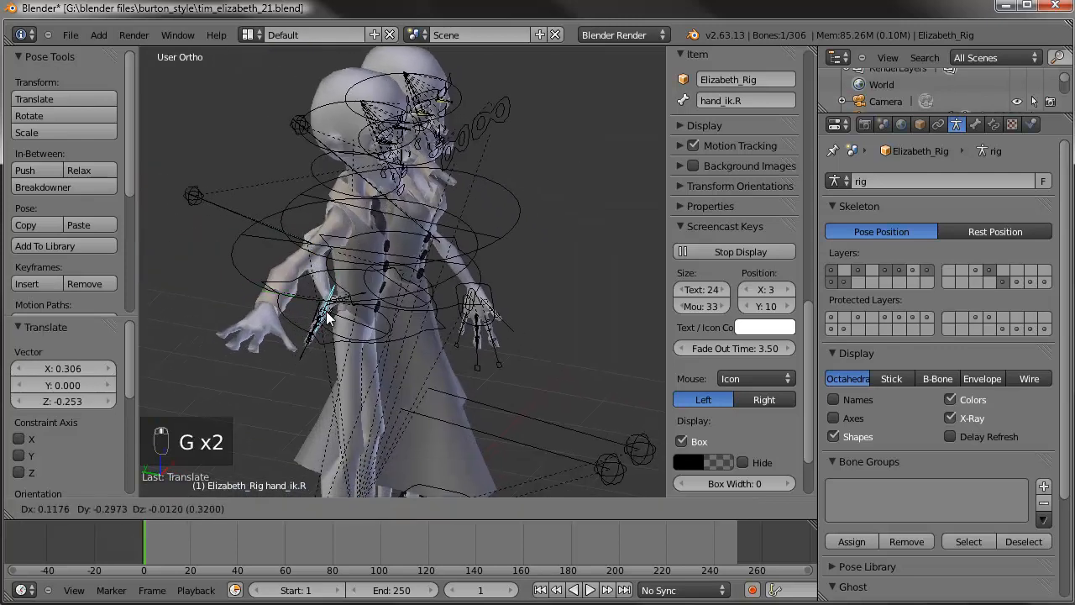
{"action": "key", "text": "r"}
{"action": "left_click", "coordinate": [346, 386]}
{"action": "key", "text": "r"}
{"action": "left_click", "coordinate": [441, 235]}
{"action": "key", "text": "r"}
{"action": "left_click", "coordinate": [409, 250]}
{"action": "key", "text": "g"}
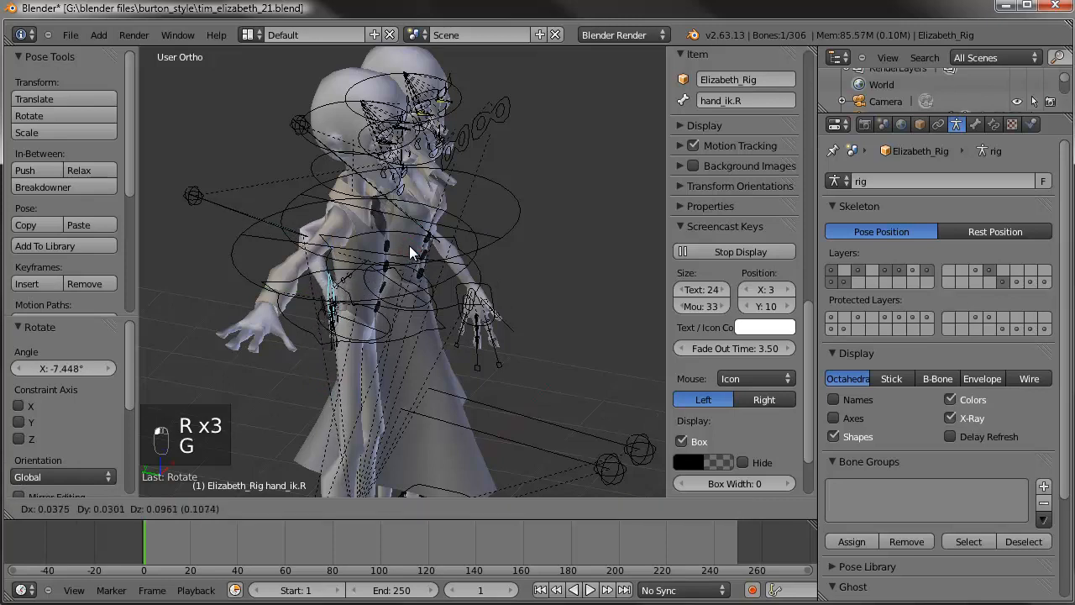
{"action": "left_click", "coordinate": [322, 343]}
- Curl Elizabeth's right-hand fingers by scaling finger_index.R to about 0.922, finger_middle.R to about 0.932 and finger_ring.R to about 0.900
{"action": "scroll", "coordinate": [286, 324], "scroll_direction": "up", "scroll_amount": 6}
{"action": "middle_click_drag", "start_coordinate": [281, 314], "coordinate": [340, 300]}
{"action": "right_click", "coordinate": [414, 258]}
{"action": "right_click", "coordinate": [450, 286]}
{"action": "key", "text": "s"}
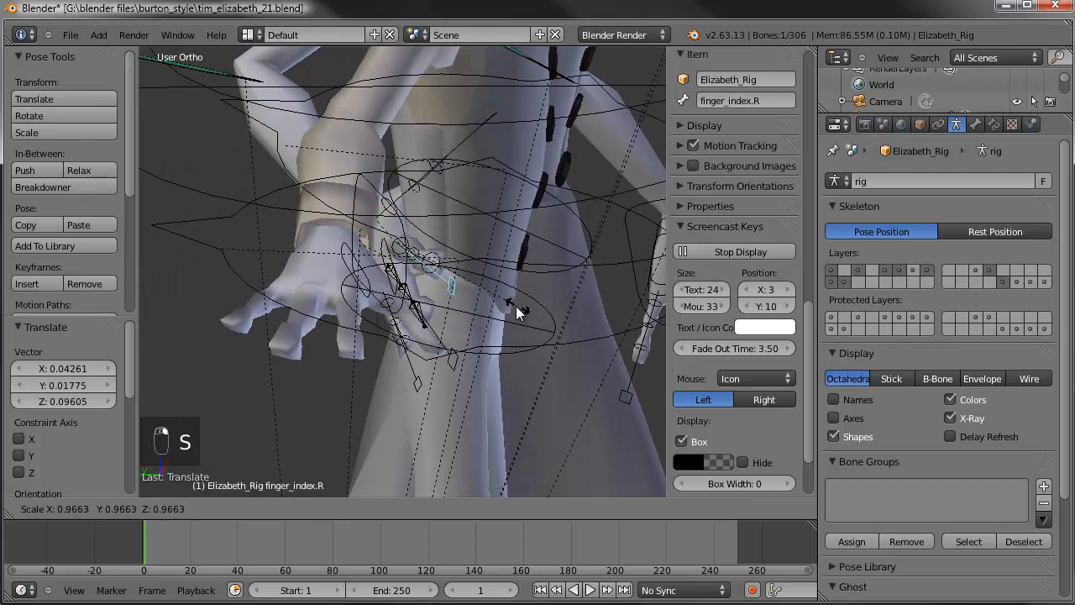
{"action": "left_click", "coordinate": [462, 366]}
{"action": "right_click", "coordinate": [458, 367]}
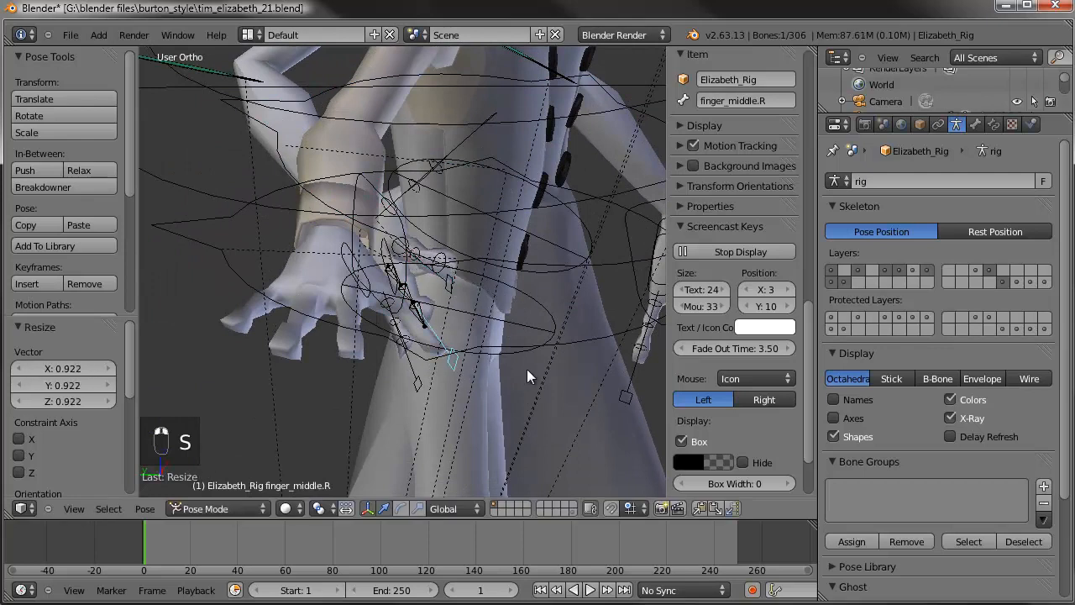
{"action": "key", "text": "s"}
{"action": "left_click", "coordinate": [515, 363]}
{"action": "right_click", "coordinate": [410, 375]}
{"action": "key", "text": "s"}
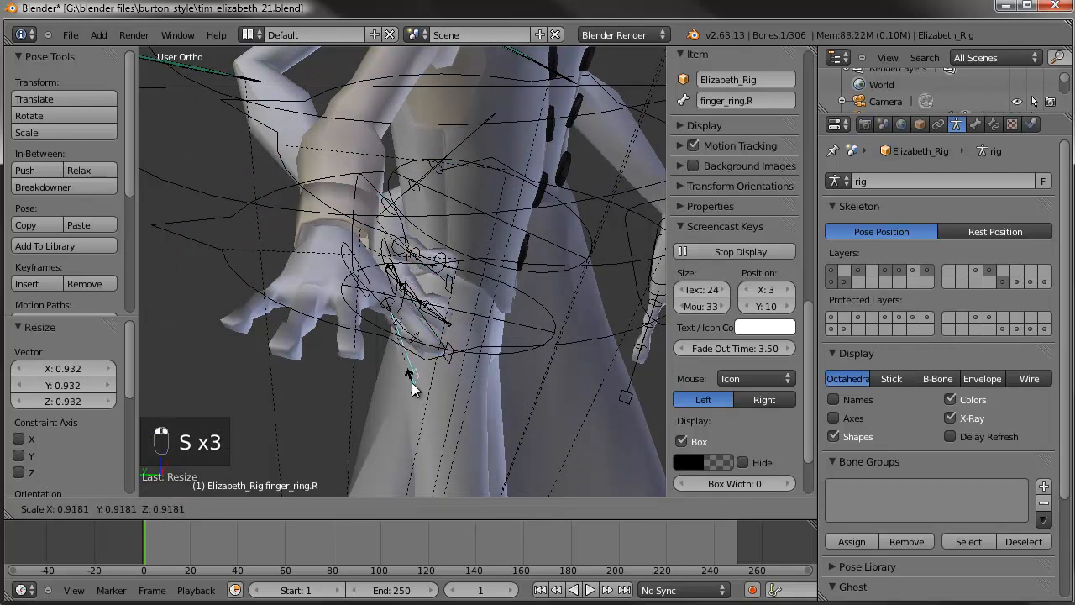
{"action": "left_click", "coordinate": [408, 377]}
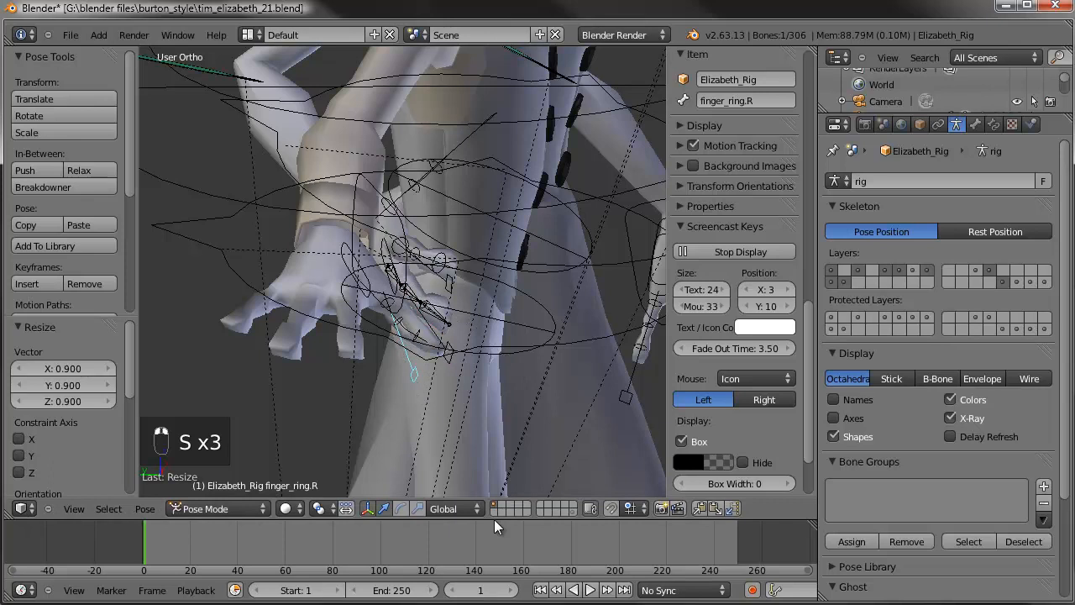
- Switch to the rotate manipulator with Normal orientation and rotate finger_ring.R about 2.4° around its X axis
{"action": "left_click", "coordinate": [401, 511]}
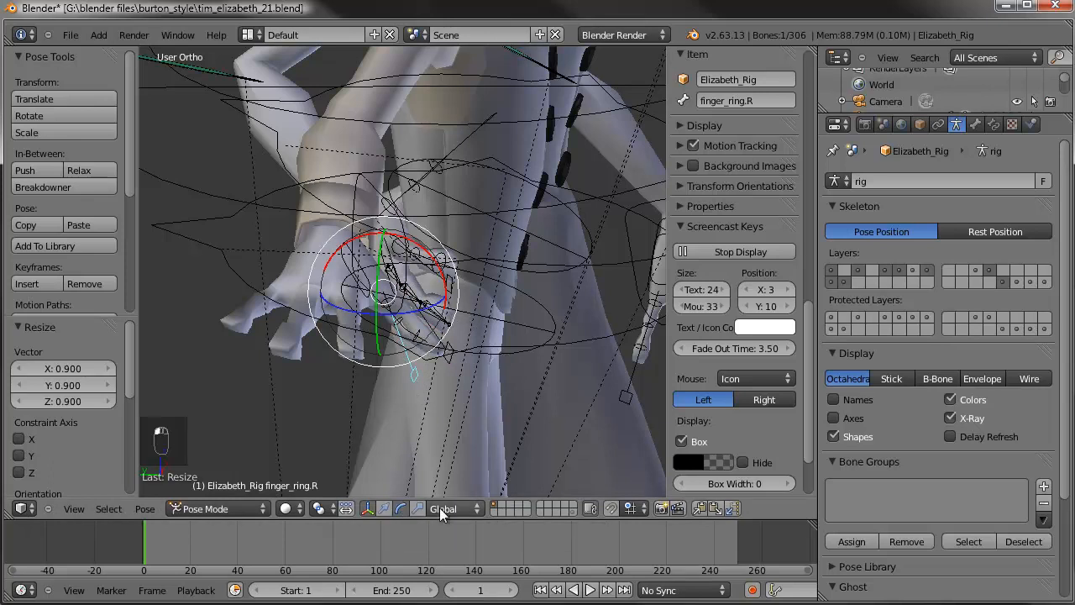
{"action": "left_click", "coordinate": [441, 508]}
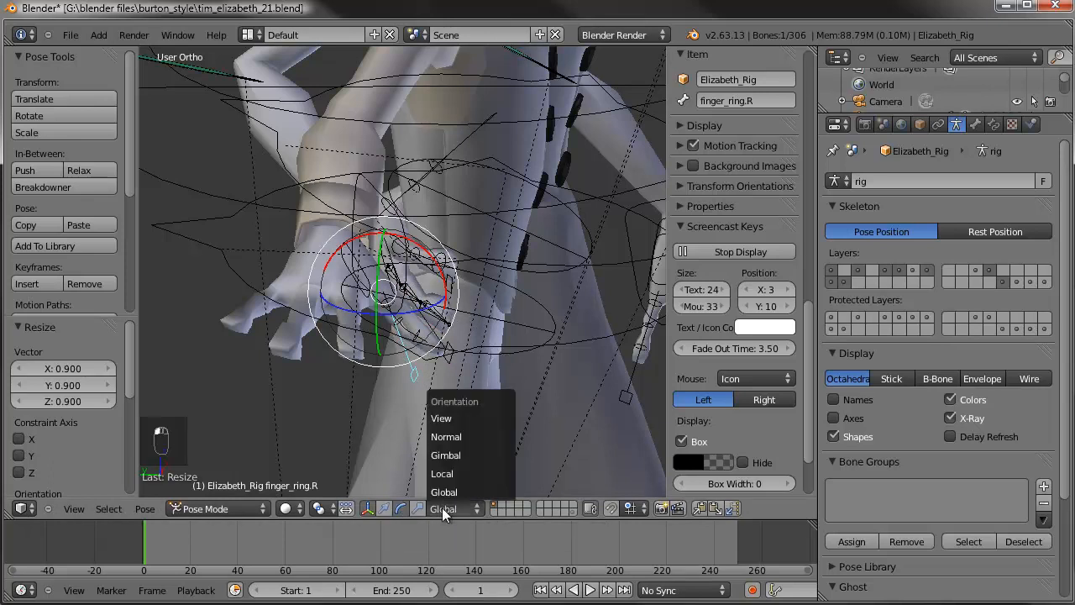
{"action": "left_click", "coordinate": [453, 438]}
{"action": "middle_click_drag", "start_coordinate": [455, 353], "coordinate": [432, 330]}
{"action": "left_click_drag", "start_coordinate": [258, 300], "coordinate": [312, 301]}
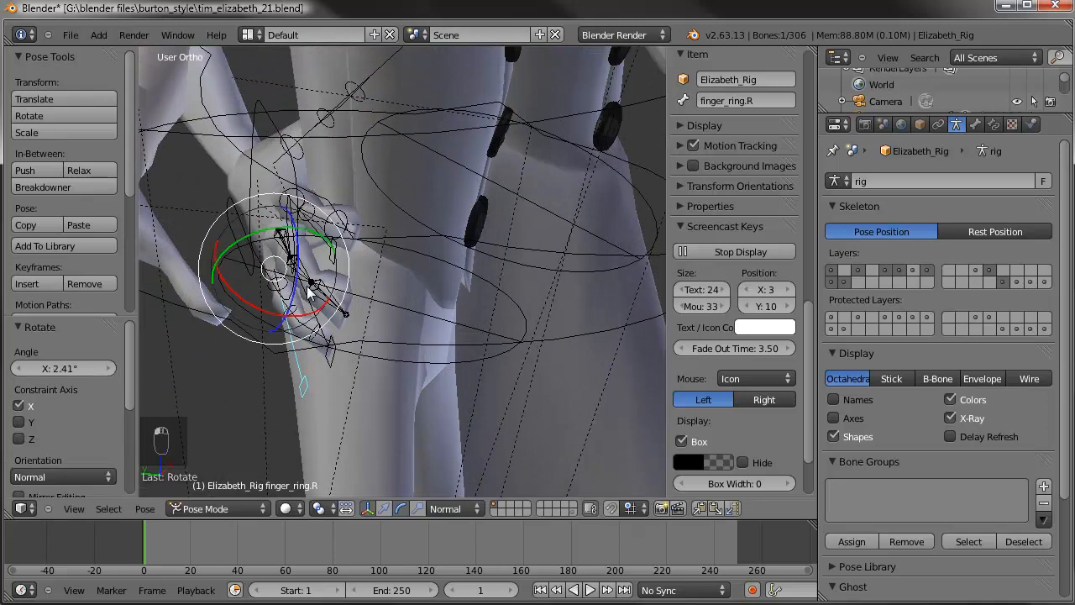
- Rotate finger_middle.R about 21° around its normal X axis and scale it to about 0.971
{"action": "right_click", "coordinate": [336, 358]}
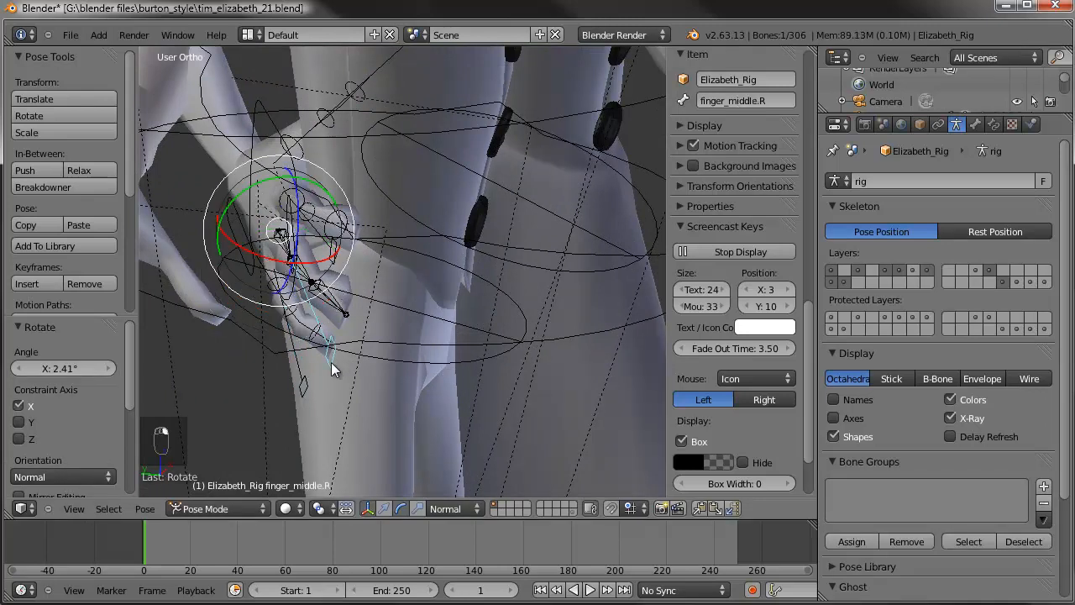
{"action": "key", "text": "r"}
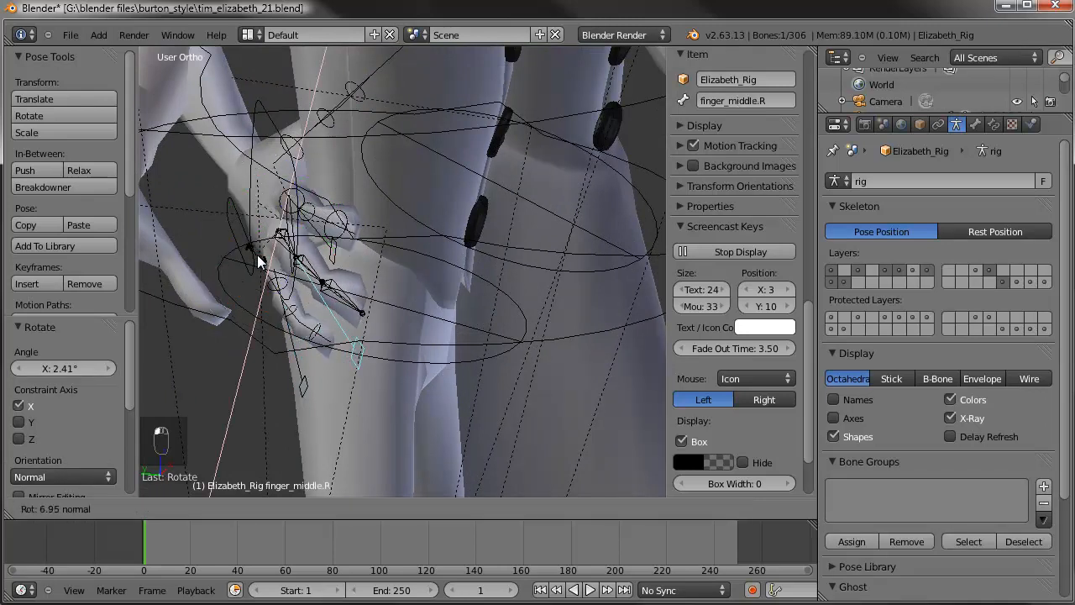
{"action": "left_click", "coordinate": [264, 255]}
{"action": "middle_click_drag", "start_coordinate": [264, 255], "coordinate": [485, 336]}
{"action": "key", "text": "s"}
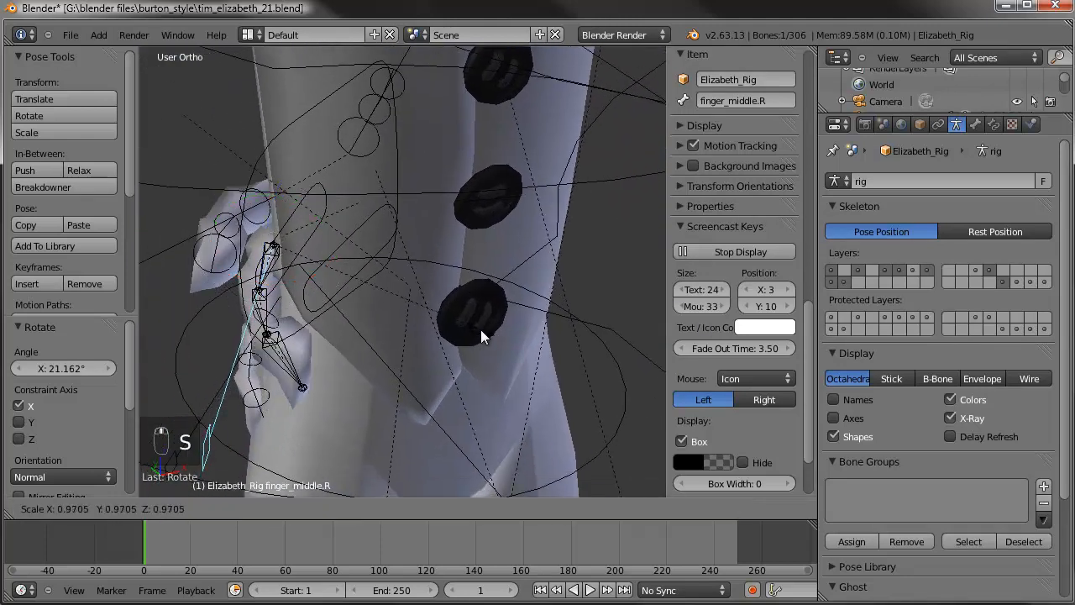
{"action": "left_click", "coordinate": [480, 329]}
- Select finger_index.R and hide the sixth armature layer containing the detailed finger bones
{"action": "right_click", "coordinate": [184, 239]}
{"action": "middle_click_drag", "start_coordinate": [184, 238], "coordinate": [478, 275]}
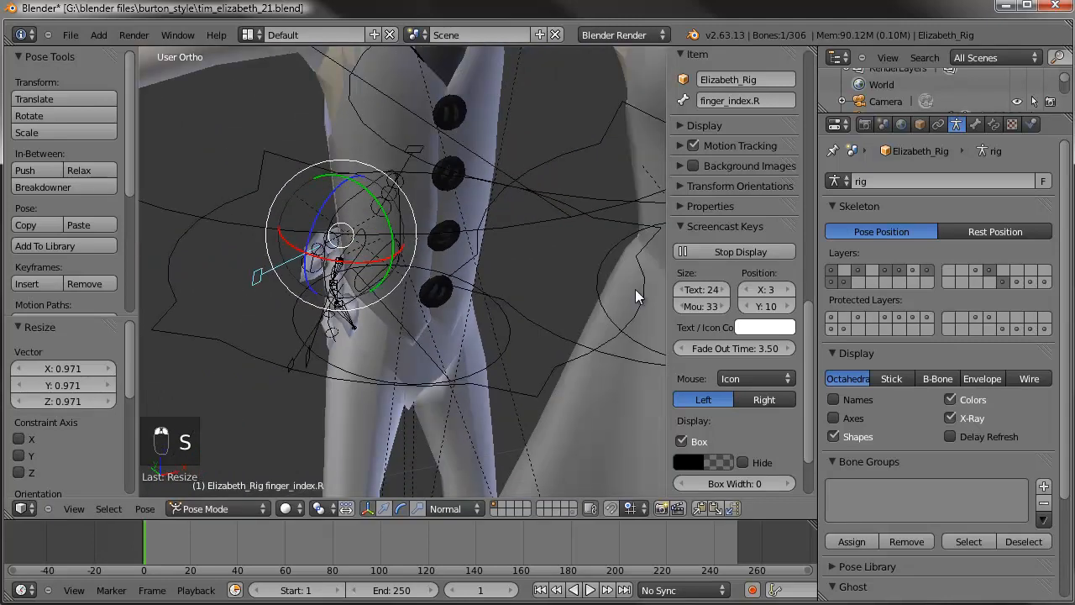
{"action": "scroll", "coordinate": [184, 266], "scroll_direction": "up", "scroll_amount": 5}
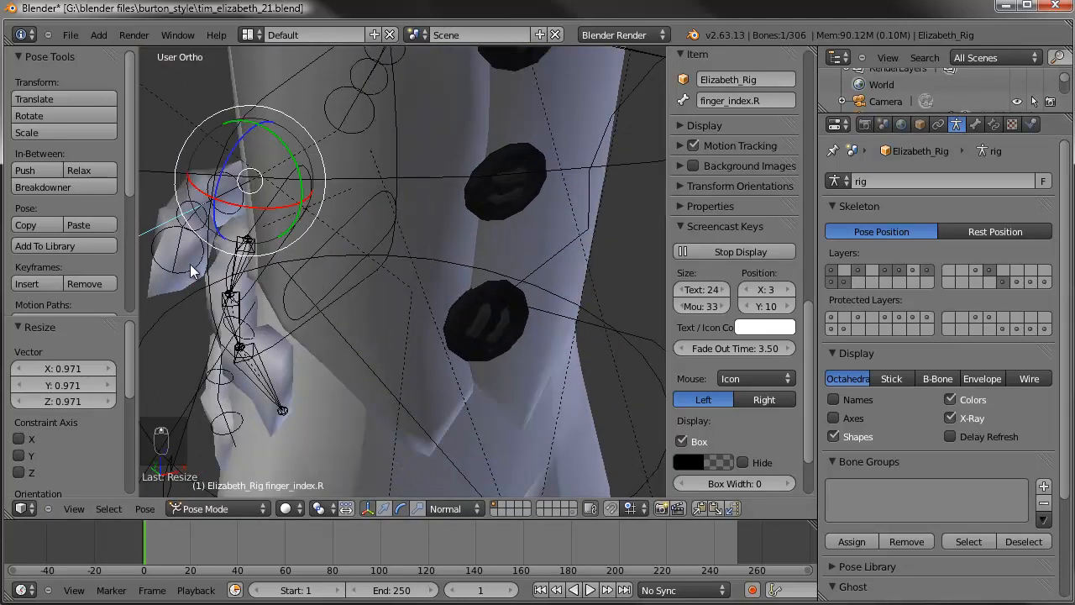
{"action": "left_click", "coordinate": [901, 272]}
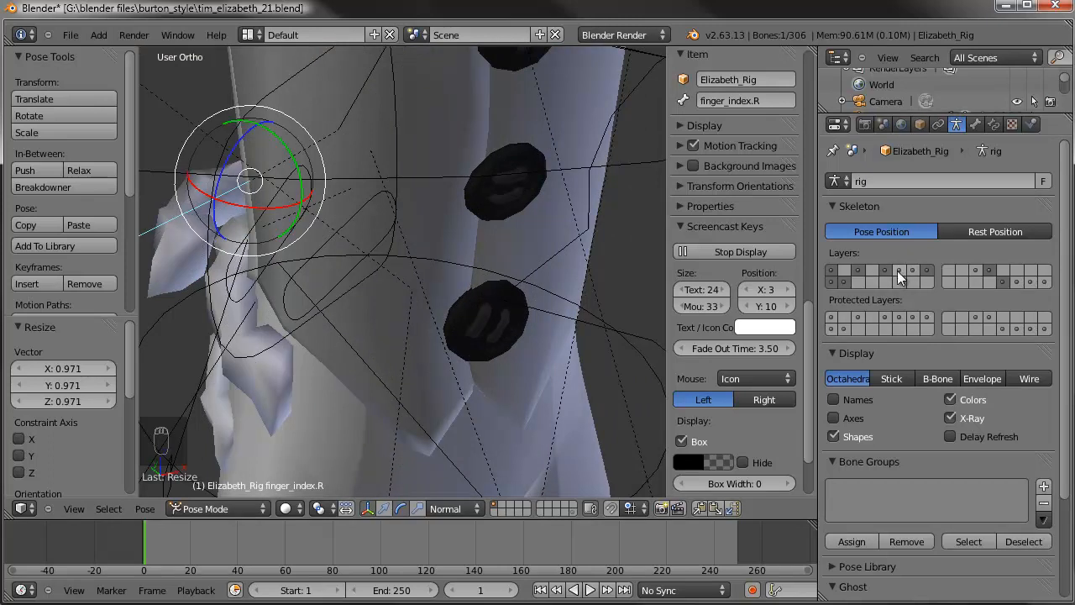
- Rotate finger_index.R about 18.8° around its normal X axis, scale it to about 0.934, and rotate it slightly back
{"action": "scroll", "coordinate": [297, 260], "scroll_direction": "down", "scroll_amount": 3}
{"action": "middle_click_drag", "start_coordinate": [326, 262], "coordinate": [441, 283]}
{"action": "key", "text": "r"}
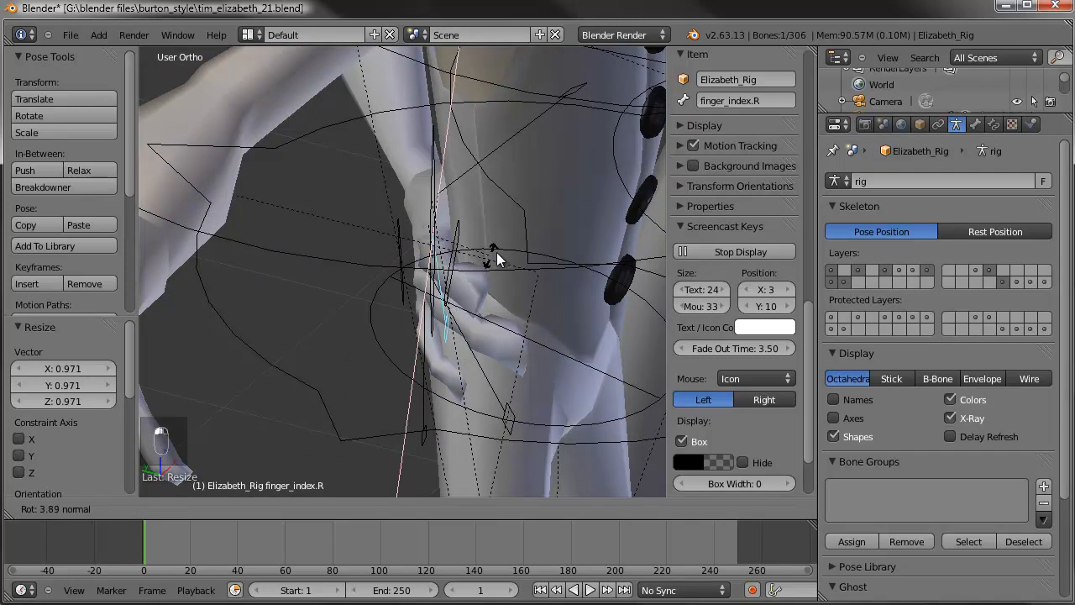
{"action": "left_click", "coordinate": [521, 252]}
{"action": "key", "text": "s"}
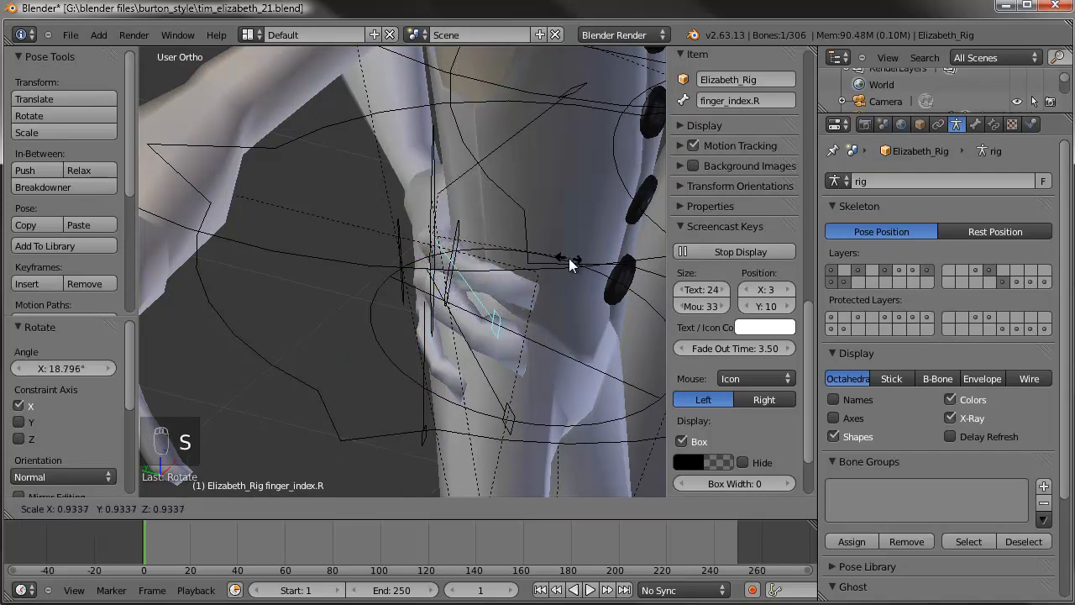
{"action": "left_click", "coordinate": [569, 258]}
{"action": "key", "text": "r"}
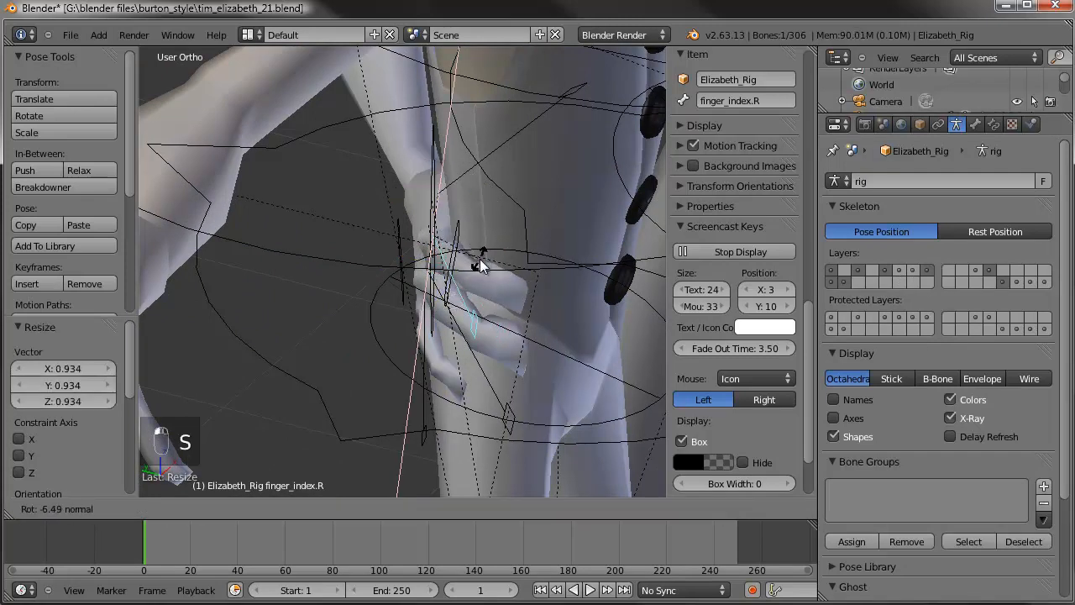
{"action": "left_click", "coordinate": [480, 259]}
- Turn Elizabeth's head bone with a free trackball rotation and tilt it about -8.8° in an angled front view
{"action": "scroll", "coordinate": [502, 290], "scroll_direction": "down", "scroll_amount": 5}
{"action": "key", "text": "a"}
{"action": "middle_click_drag", "start_coordinate": [503, 290], "coordinate": [416, 261]}
{"action": "scroll", "coordinate": [416, 262], "scroll_direction": "down", "scroll_amount": 6}
{"action": "middle_click_drag", "start_coordinate": [433, 359], "coordinate": [403, 367], "text": "shift"}
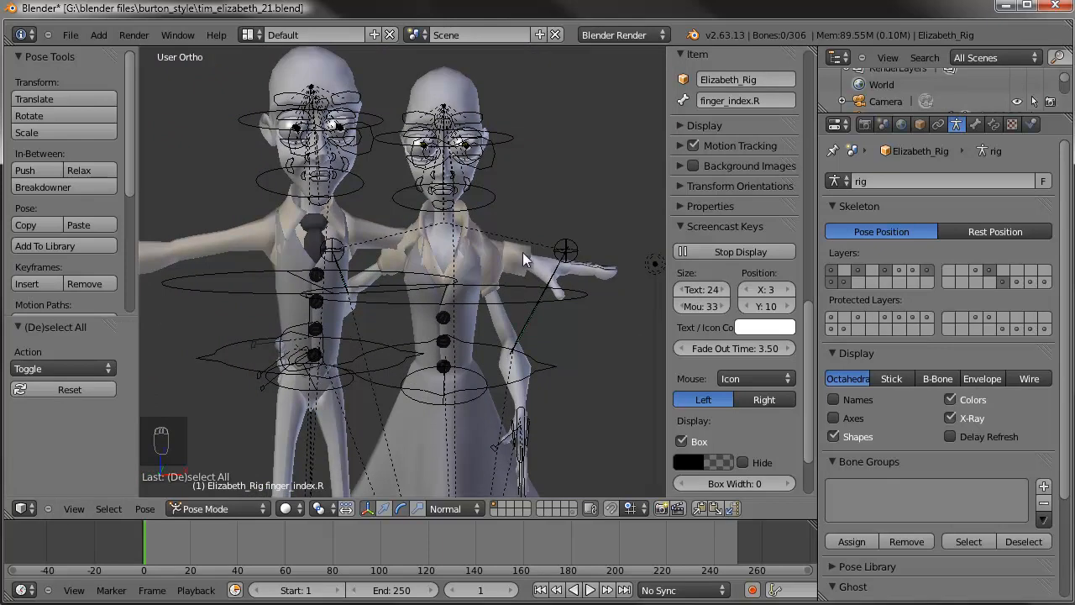
{"action": "right_click", "coordinate": [492, 128]}
{"action": "key", "text": "r"}
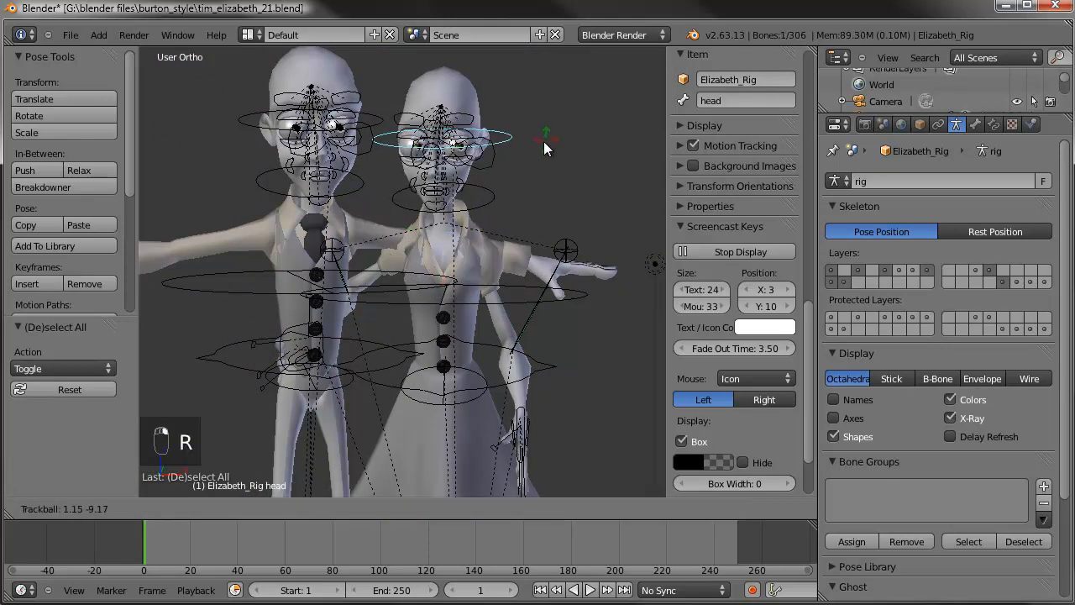
{"action": "left_click", "coordinate": [583, 89]}
{"action": "key", "text": "r"}
{"action": "left_click", "coordinate": [544, 117]}
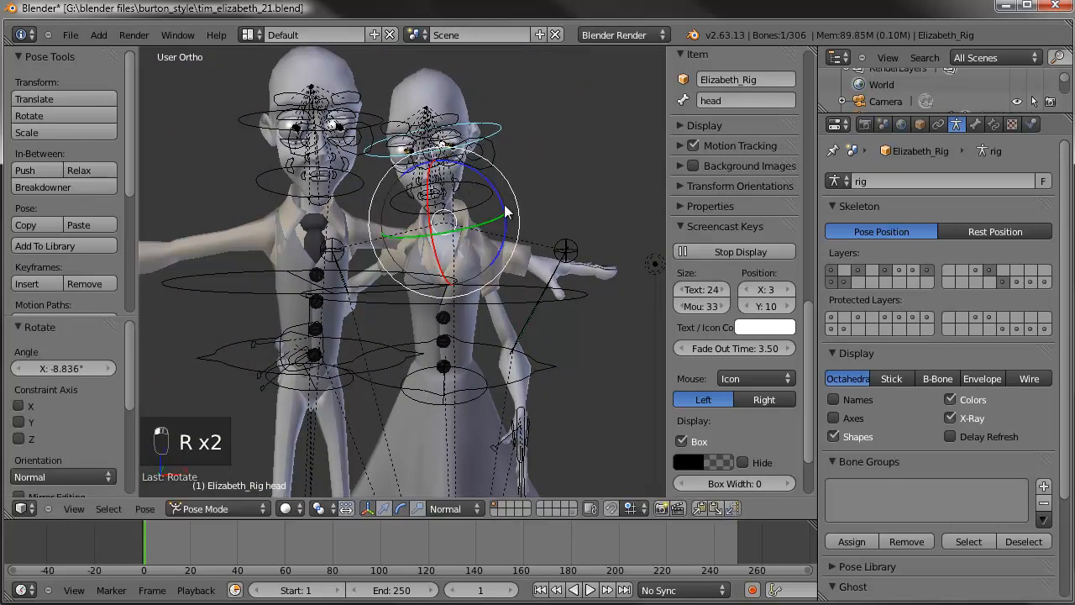
- Raise the corners of Elizabeth's mouth, moving FC_mouth.L up about 0.115 along Z and FC_mouth.R upward similarly
{"action": "scroll", "coordinate": [494, 283], "scroll_direction": "up", "scroll_amount": 4}
{"action": "right_click_drag", "start_coordinate": [437, 282], "coordinate": [439, 272]}
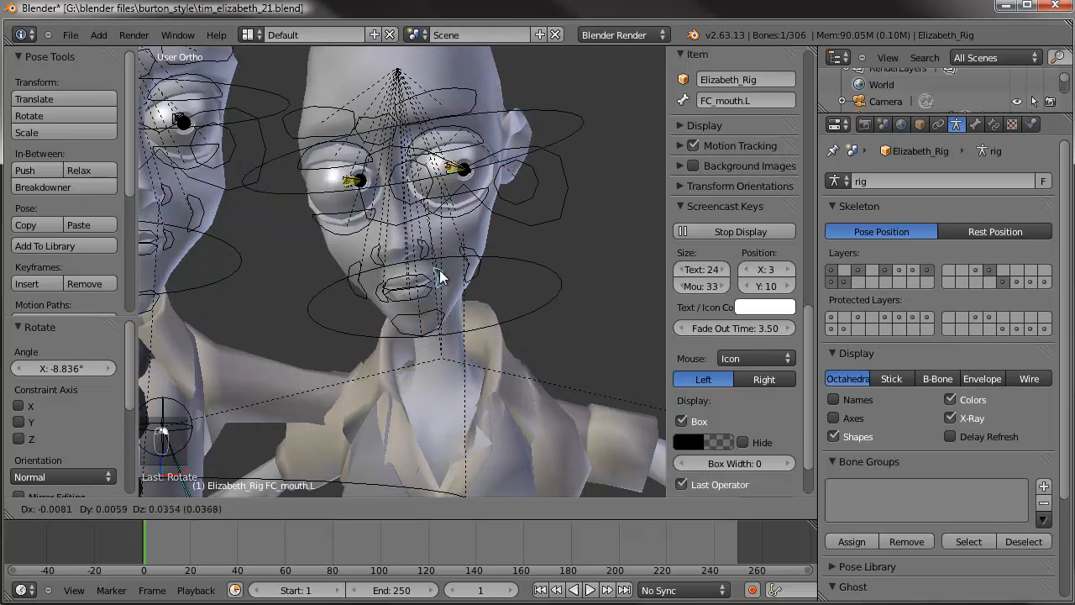
{"action": "left_click", "coordinate": [441, 260]}
{"action": "right_click", "coordinate": [379, 284]}
{"action": "key", "text": "g"}
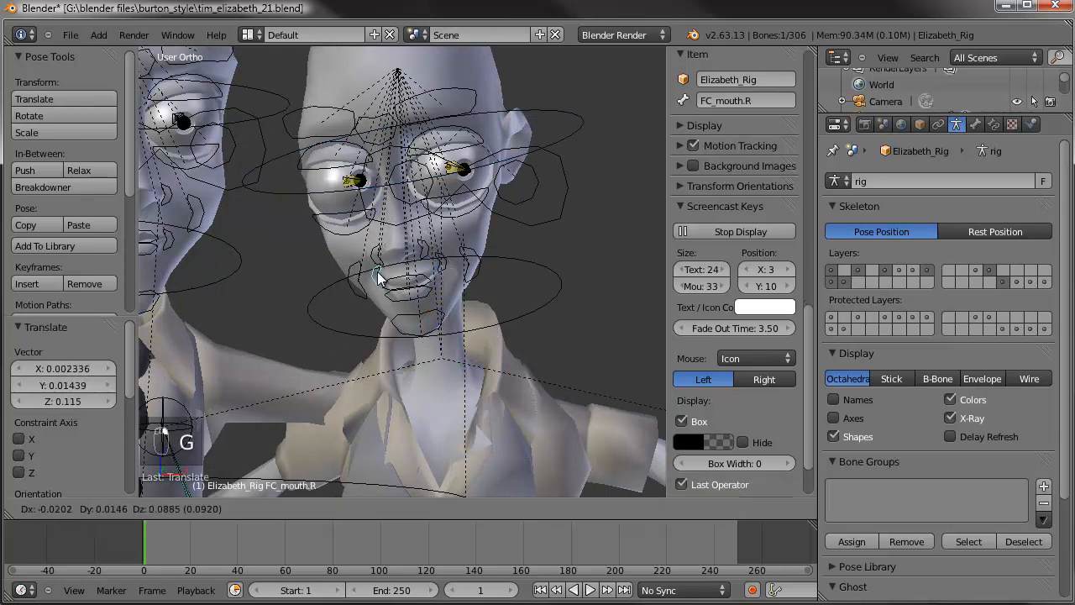
{"action": "left_click", "coordinate": [376, 269]}
- Adjust Elizabeth's lips by moving the upper lip control and lowering FC_lips.B about 0.023 along Z
{"action": "scroll", "coordinate": [427, 291], "scroll_direction": "up", "scroll_amount": 3}
{"action": "right_click", "coordinate": [444, 290]}
{"action": "key", "text": "g"}
{"action": "left_click", "coordinate": [443, 265]}
{"action": "right_click", "coordinate": [441, 324]}
{"action": "key", "text": "g"}
{"action": "left_click", "coordinate": [440, 314]}
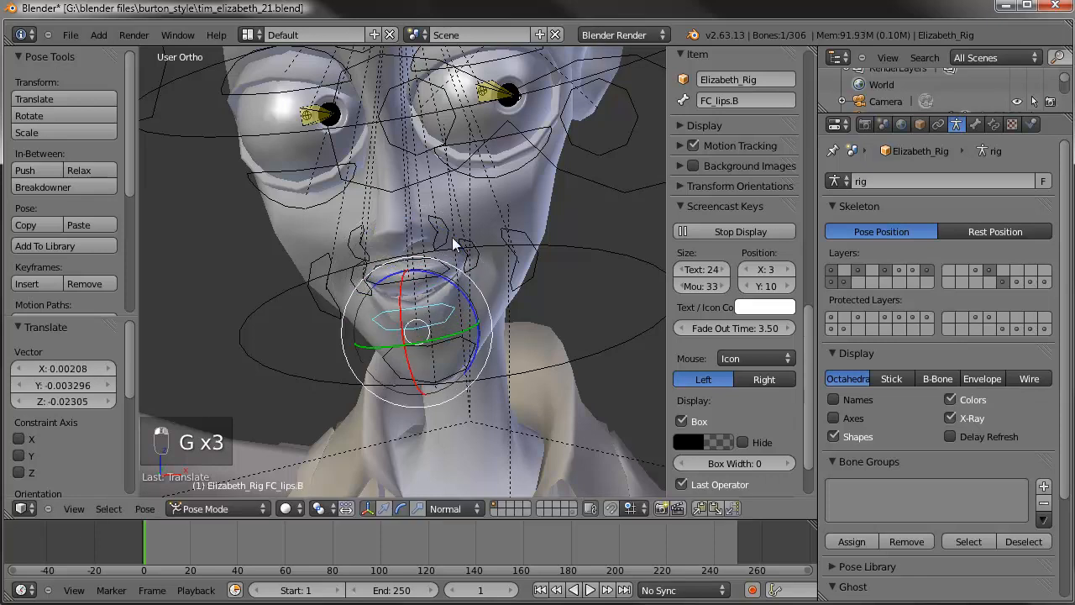
- Adjust the controls below both of Elizabeth's eyes with small moves
{"action": "middle_click_drag", "start_coordinate": [452, 237], "coordinate": [451, 299]}
{"action": "right_click", "coordinate": [482, 234]}
{"action": "key", "text": "g"}
{"action": "left_click", "coordinate": [481, 234]}
{"action": "right_click", "coordinate": [330, 260]}
{"action": "key", "text": "g"}
{"action": "left_click", "coordinate": [334, 253]}
- Reposition Elizabeth's eyebrow controls, raising FC_brow.R by about 0.043 along Z
{"action": "right_click", "coordinate": [389, 150]}
{"action": "key", "text": "g"}
{"action": "left_click", "coordinate": [424, 116]}
{"action": "right_click", "coordinate": [433, 108]}
{"action": "key", "text": "g"}
{"action": "right_click", "coordinate": [434, 102]}
{"action": "right_click", "coordinate": [446, 82]}
{"action": "key", "text": "g"}
{"action": "left_click", "coordinate": [441, 74]}
{"action": "right_click", "coordinate": [320, 111]}
{"action": "key", "text": "g"}
{"action": "left_click", "coordinate": [319, 95]}
{"action": "scroll", "coordinate": [447, 274], "scroll_direction": "down", "scroll_amount": 2}
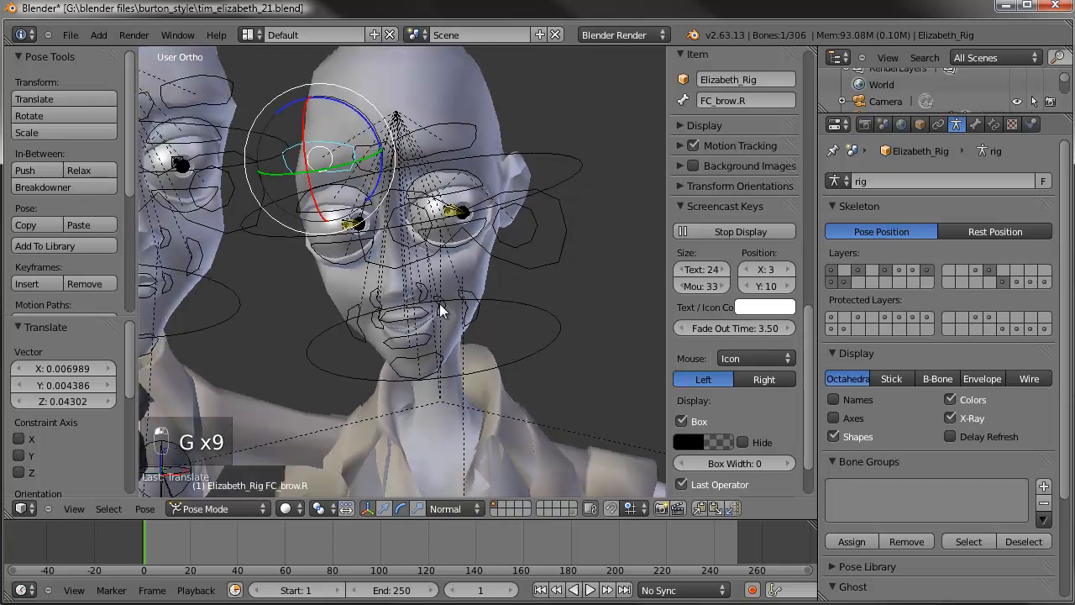
{"action": "right_click", "coordinate": [440, 303]}
{"action": "key", "text": "g"}
{"action": "right_click", "coordinate": [439, 308]}
{"action": "right_click", "coordinate": [439, 307]}
{"action": "right_click", "coordinate": [373, 317], "text": "shift"}
{"action": "key", "text": "g"}
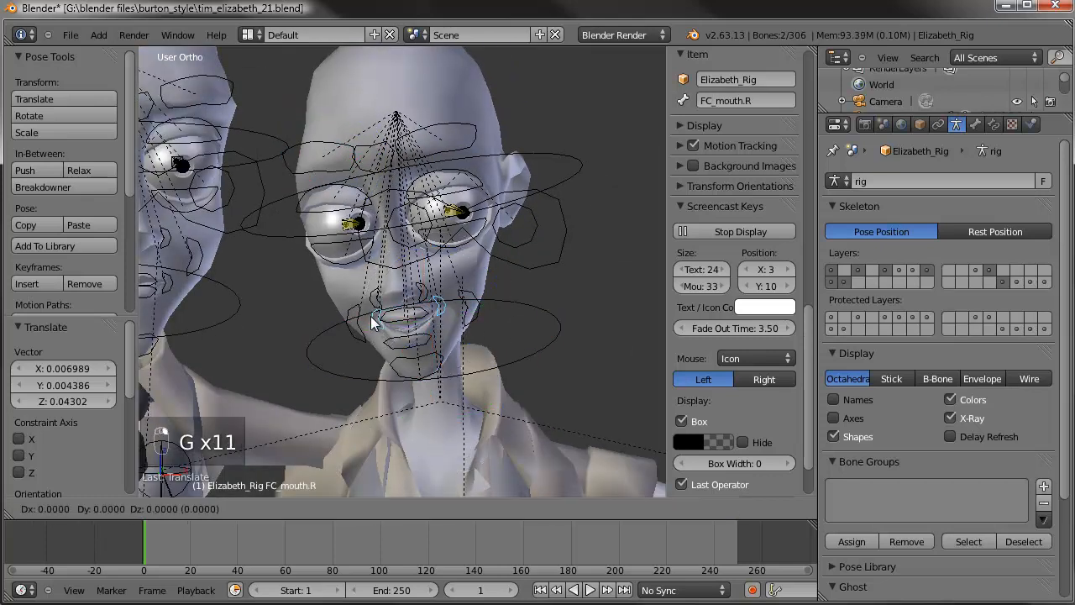
{"action": "right_click", "coordinate": [370, 313]}
- Deselect all bones and save tim_elizabeth_21.blend over the existing file
{"action": "scroll", "coordinate": [371, 313], "scroll_direction": "down", "scroll_amount": 3}
{"action": "key", "text": "a"}
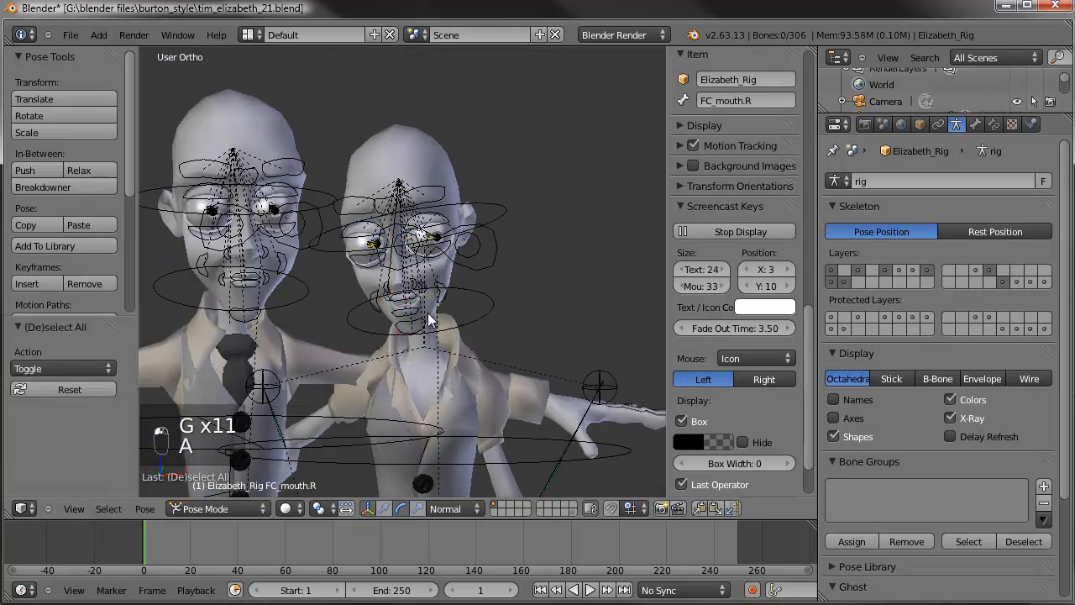
{"action": "scroll", "coordinate": [428, 319], "scroll_direction": "up", "scroll_amount": 2}
{"action": "key", "text": "ctrl+s"}
{"action": "left_click", "coordinate": [448, 294]}
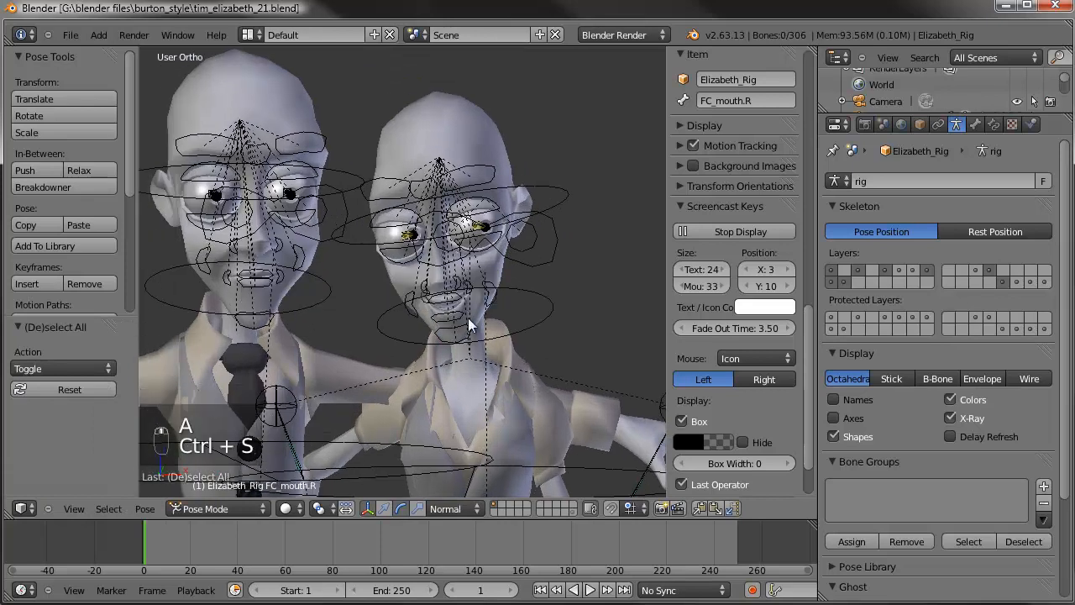
- Leave Pose Mode on Elizabeth's rig and select Tim's rig in Object Mode
{"action": "scroll", "coordinate": [457, 356], "scroll_direction": "down", "scroll_amount": 1}
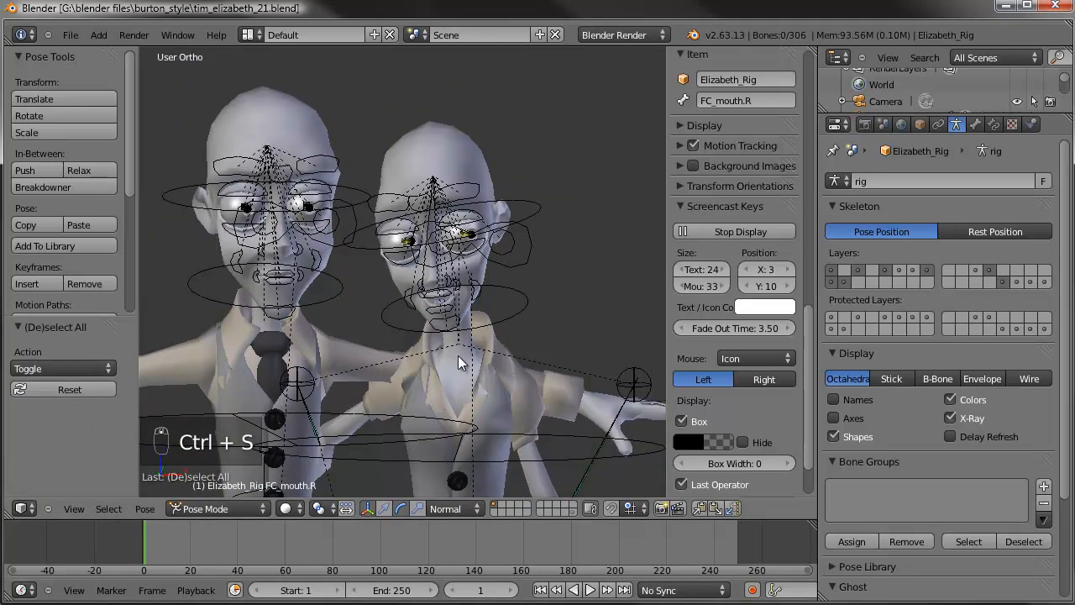
{"action": "left_click_drag", "start_coordinate": [165, 530], "coordinate": [167, 531]}
{"action": "scroll", "coordinate": [391, 416], "scroll_direction": "down", "scroll_amount": 1}
{"action": "middle_click_drag", "start_coordinate": [391, 416], "coordinate": [415, 284], "text": "shift"}
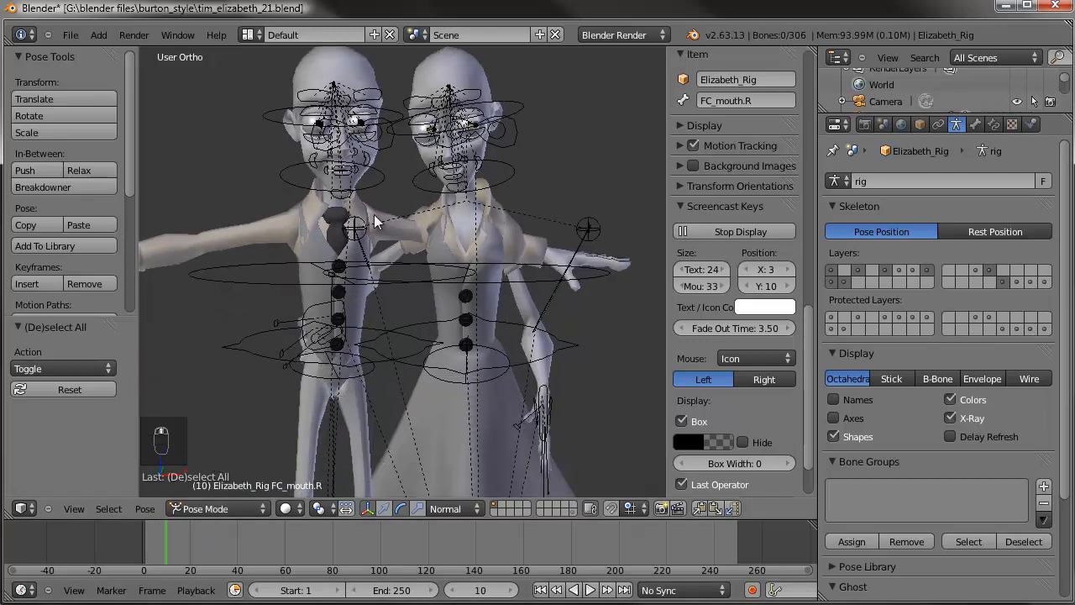
{"action": "key", "text": "ctrl+Tab"}
{"action": "right_click", "coordinate": [255, 285]}
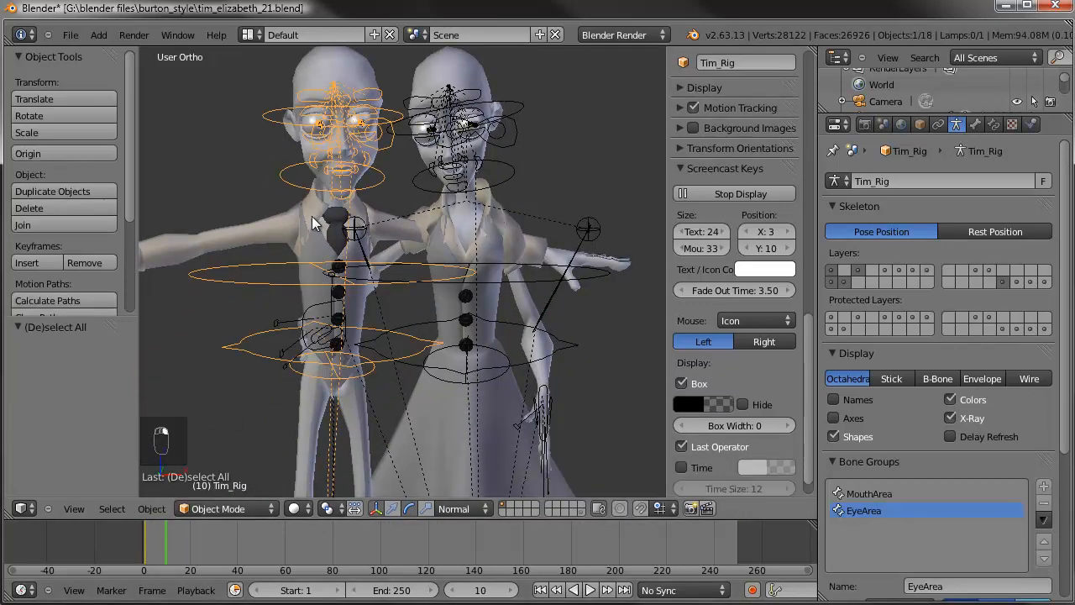
- Delete the keyframes of Tim_Rig at frame 1
{"action": "left_click_drag", "start_coordinate": [170, 570], "coordinate": [148, 533]}
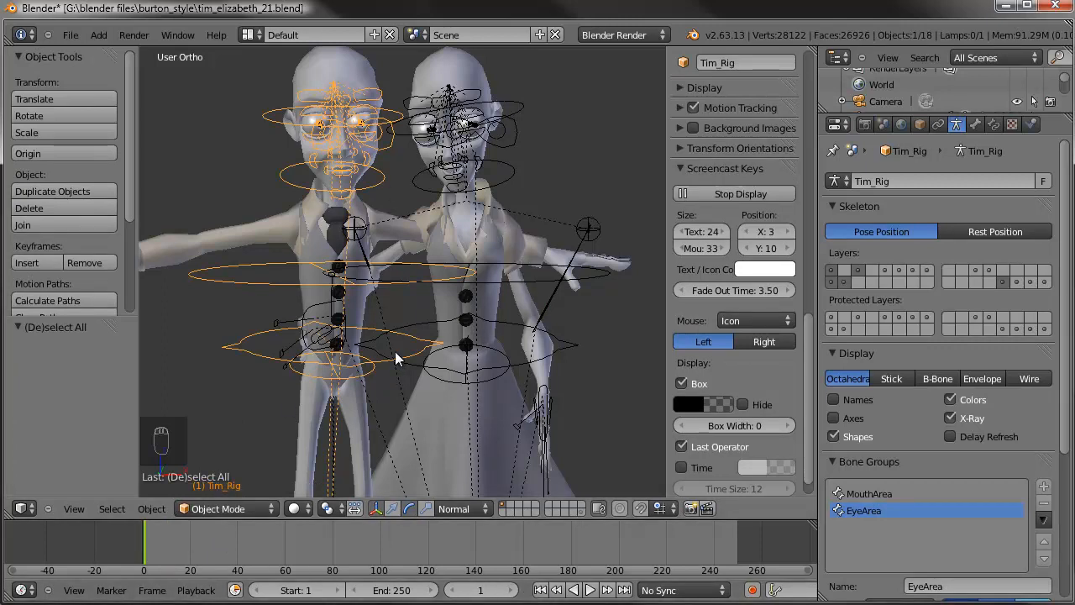
{"action": "key", "text": "alt+i"}
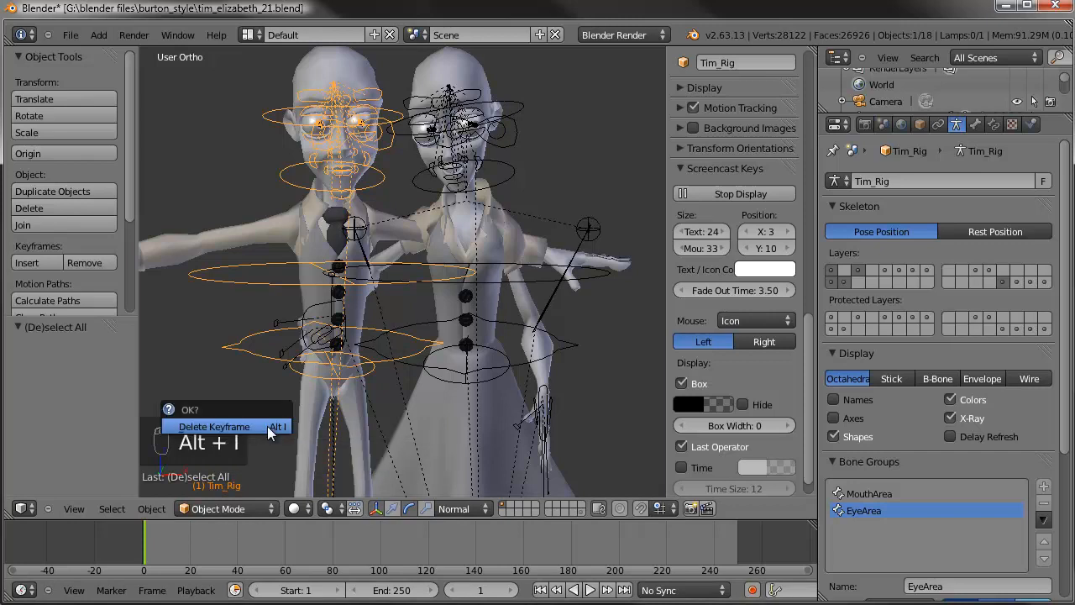
{"action": "left_click", "coordinate": [267, 426]}
{"action": "left_click_drag", "start_coordinate": [175, 534], "coordinate": [209, 535]}
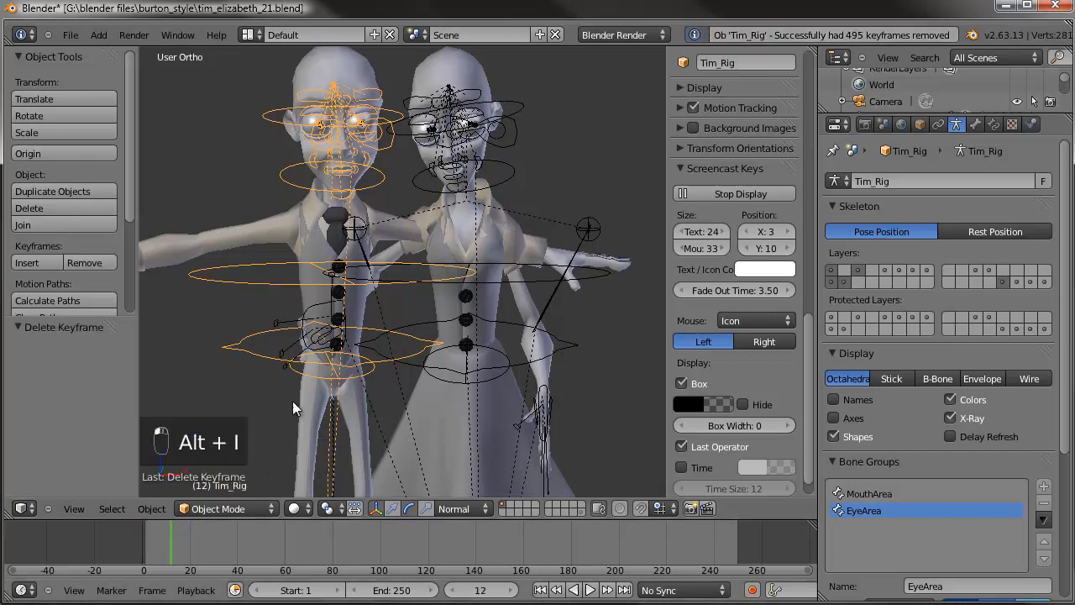
- Switch Tim's rig to Pose Mode and scale its root bone up by a factor of about 1.047
{"action": "left_click", "coordinate": [247, 510]}
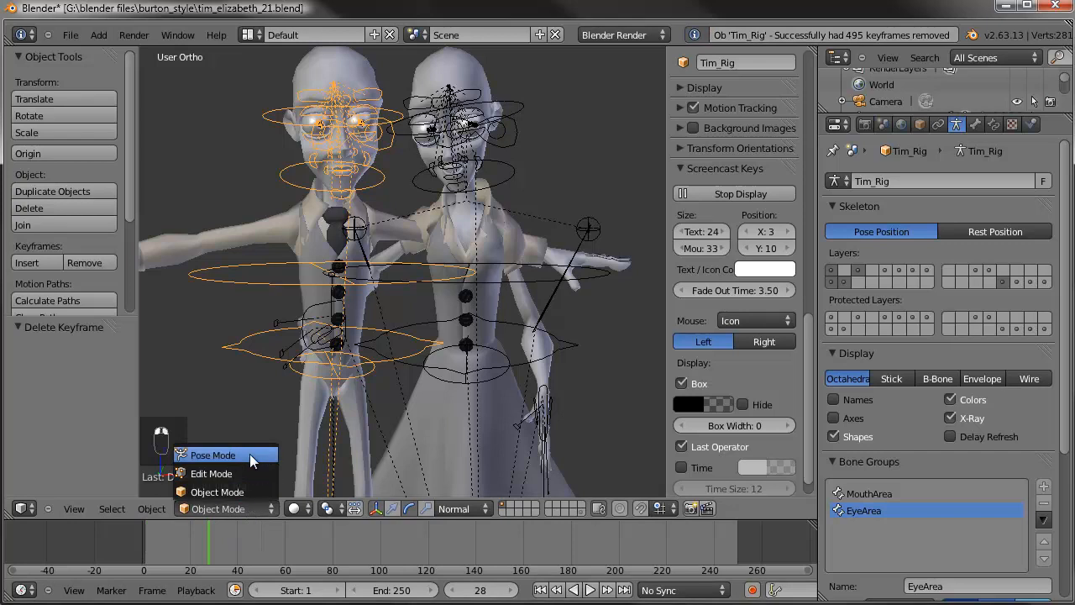
{"action": "left_click", "coordinate": [249, 454]}
{"action": "scroll", "coordinate": [323, 371], "scroll_direction": "down", "scroll_amount": 4}
{"action": "middle_click_drag", "start_coordinate": [357, 475], "coordinate": [378, 292]}
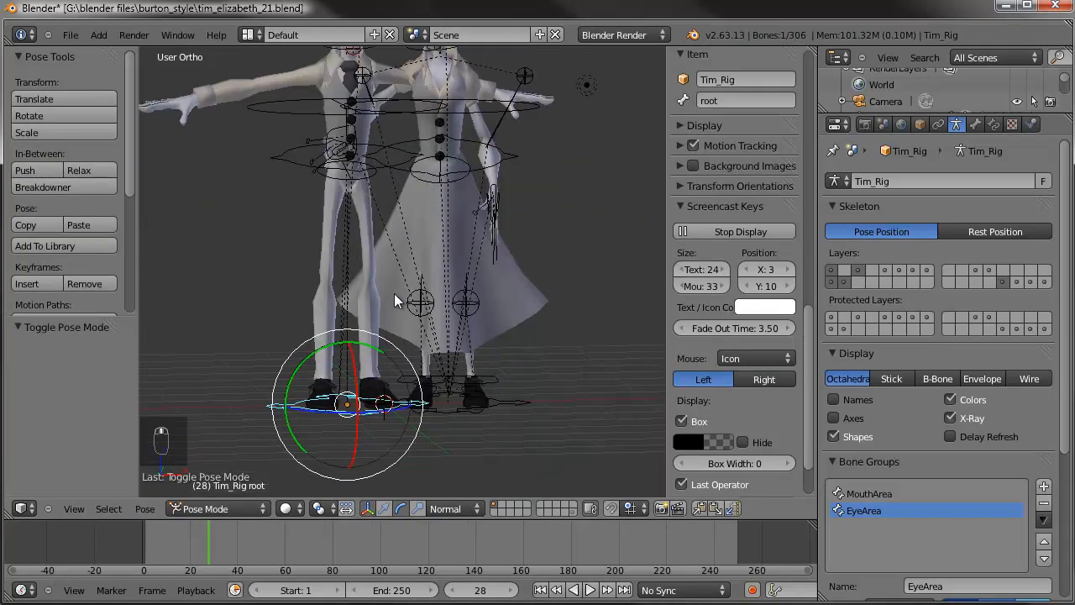
{"action": "key", "text": "s"}
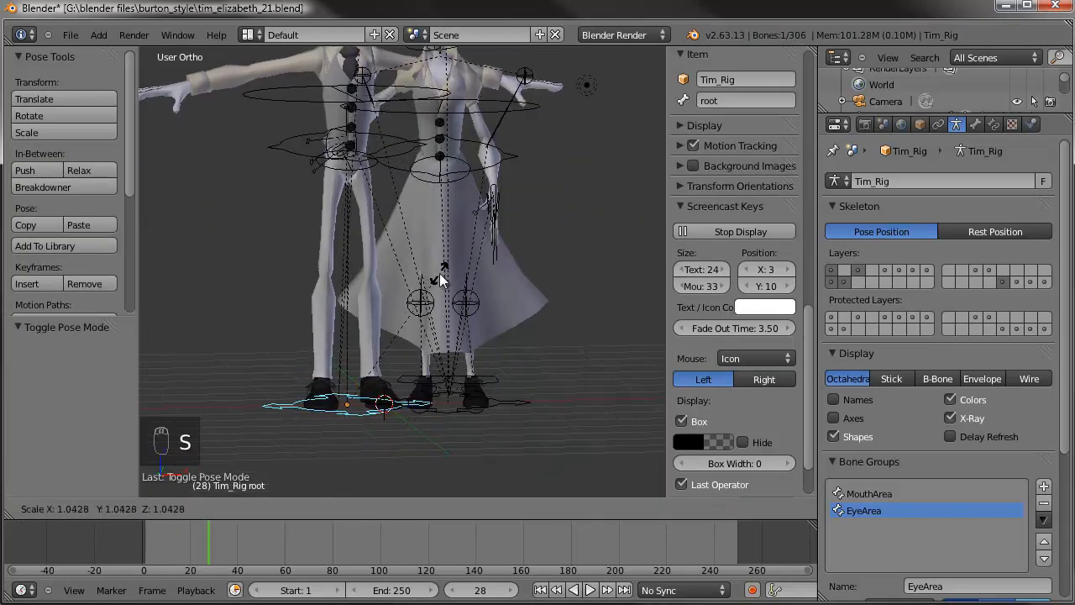
{"action": "left_click", "coordinate": [439, 272]}
- Scale Tim's root bone down by a factor of about 0.977, fine-tune its size, and deselect it
{"action": "scroll", "coordinate": [433, 223], "scroll_direction": "up", "scroll_amount": 6}
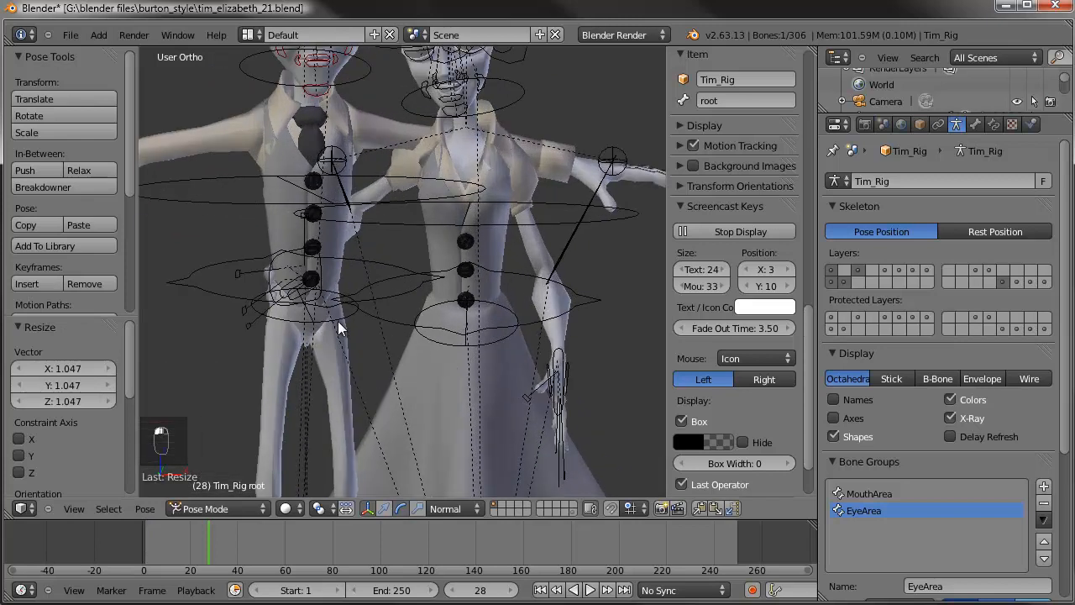
{"action": "scroll", "coordinate": [383, 326], "scroll_direction": "up", "scroll_amount": 4}
{"action": "key", "text": "s"}
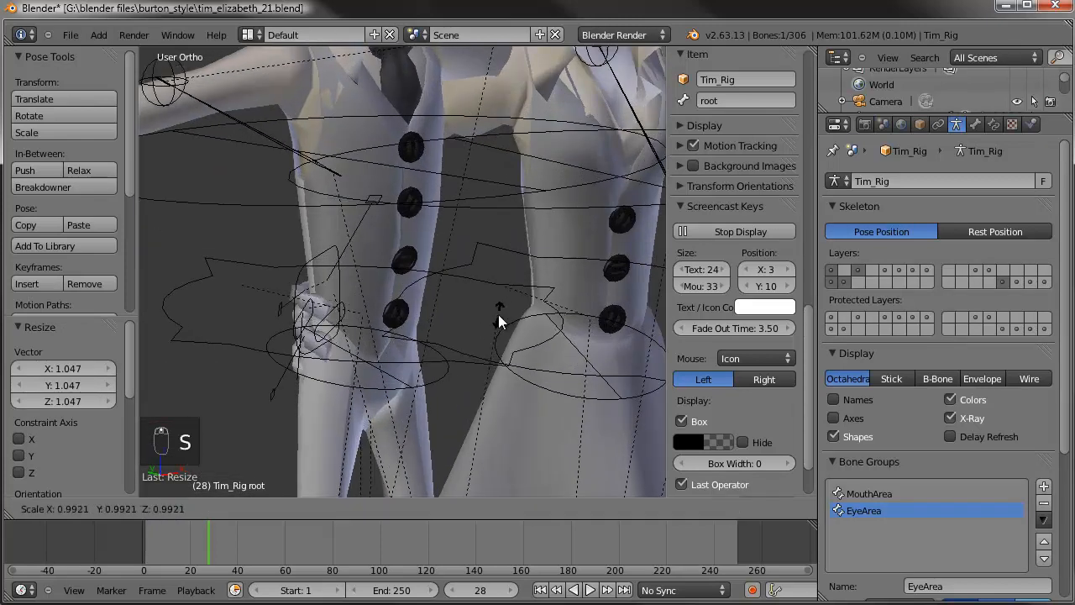
{"action": "left_click", "coordinate": [317, 309]}
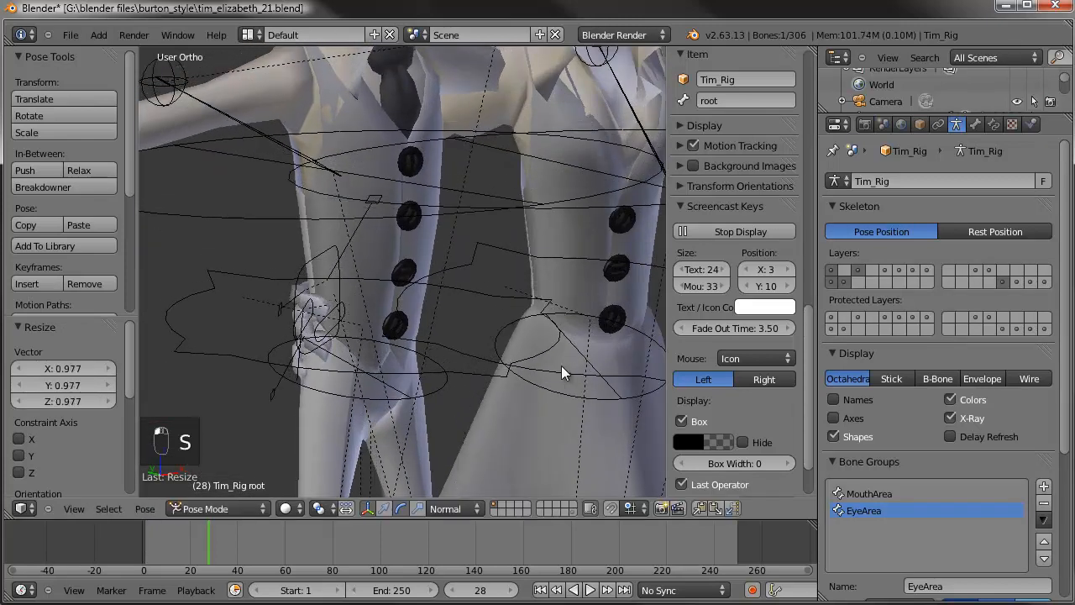
{"action": "key", "text": "s"}
{"action": "left_click", "coordinate": [538, 368]}
{"action": "key", "text": "a"}
- Rotate Tim's ribs control freely with a trackball rotation of about -4 and 6.3 degrees
{"action": "scroll", "coordinate": [521, 366], "scroll_direction": "down", "scroll_amount": 5}
{"action": "middle_click_drag", "start_coordinate": [580, 378], "coordinate": [477, 398]}
{"action": "key", "text": "a"}
{"action": "middle_click_drag", "start_coordinate": [489, 282], "coordinate": [430, 321]}
{"action": "right_click", "coordinate": [405, 354]}
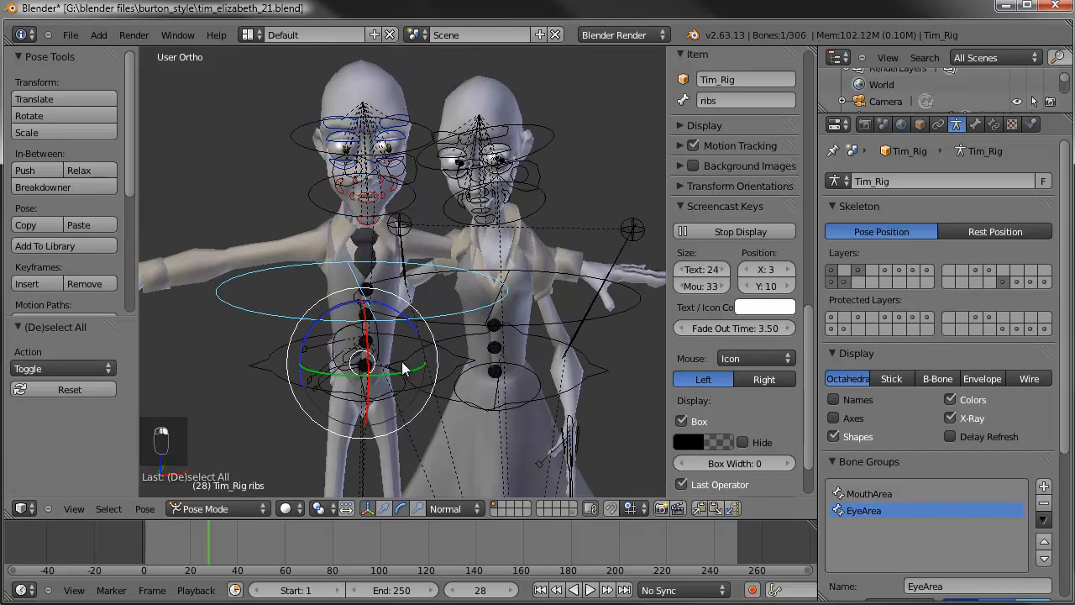
{"action": "key", "text": "r"}
{"action": "key", "text": "r"}
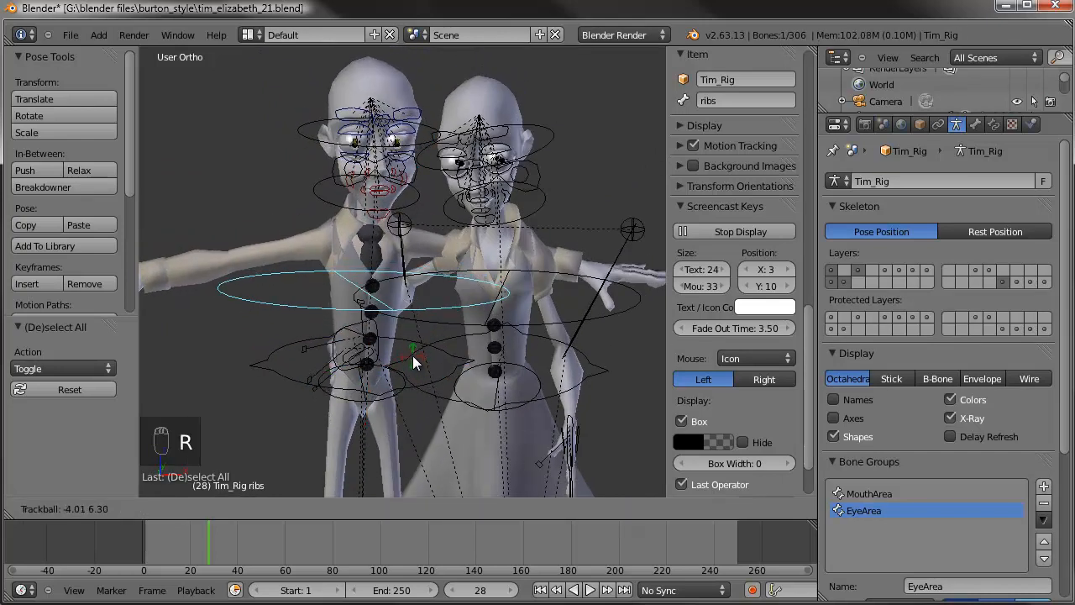
{"action": "left_click", "coordinate": [413, 355]}
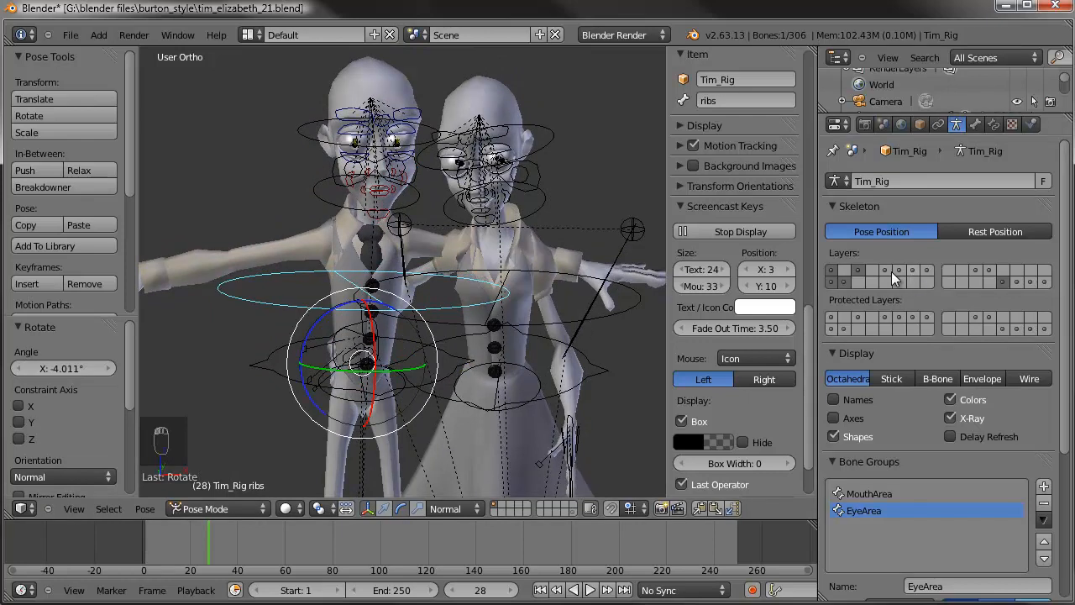
- Turn on the eighth armature layer of Tim's rig and move his left hand IK control
{"action": "scroll", "coordinate": [453, 343], "scroll_direction": "down", "scroll_amount": 2}
{"action": "middle_click_drag", "start_coordinate": [516, 312], "coordinate": [488, 280], "text": "shift"}
{"action": "middle_click_drag", "start_coordinate": [552, 279], "coordinate": [458, 309]}
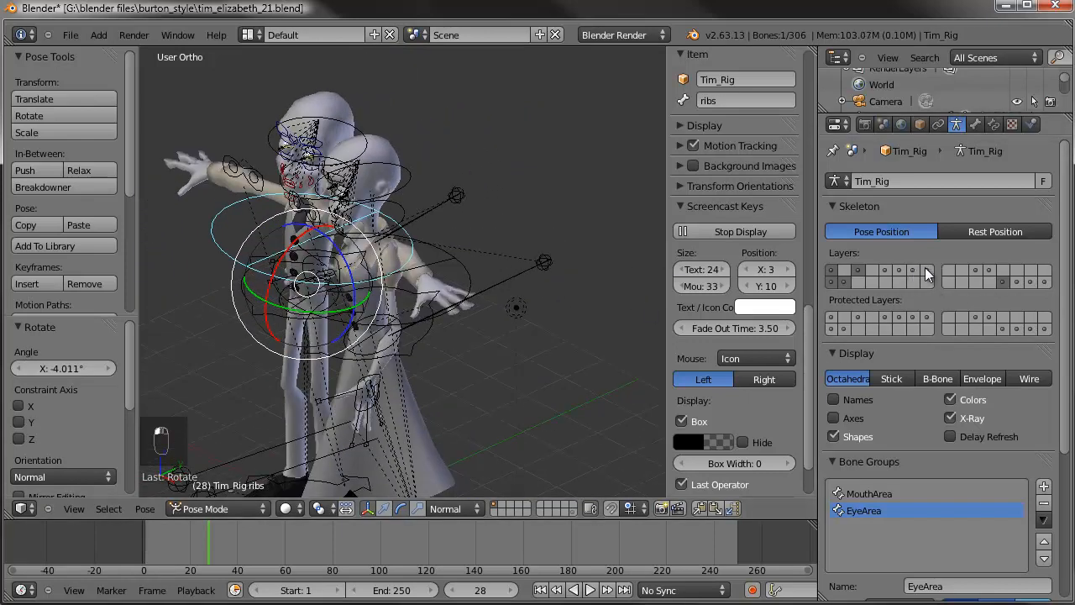
{"action": "left_click", "coordinate": [926, 268], "text": "shift"}
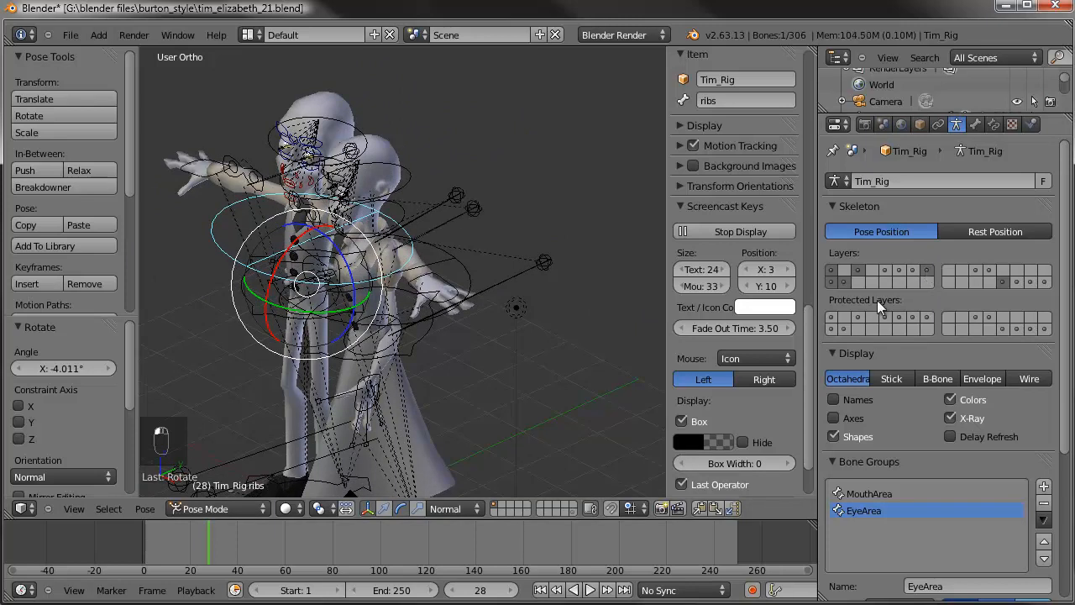
{"action": "right_click", "coordinate": [448, 295]}
{"action": "key", "text": "g"}
{"action": "left_click", "coordinate": [447, 277]}
- Rotate Tim's left hand IK control and shift it about -0.37 in X, 0.062 in Y and 0.558 in Z
{"action": "key", "text": "r"}
{"action": "key", "text": "r"}
{"action": "left_click", "coordinate": [437, 334]}
{"action": "key", "text": "r"}
{"action": "left_click", "coordinate": [456, 274]}
{"action": "key", "text": "g"}
{"action": "left_click", "coordinate": [471, 250]}
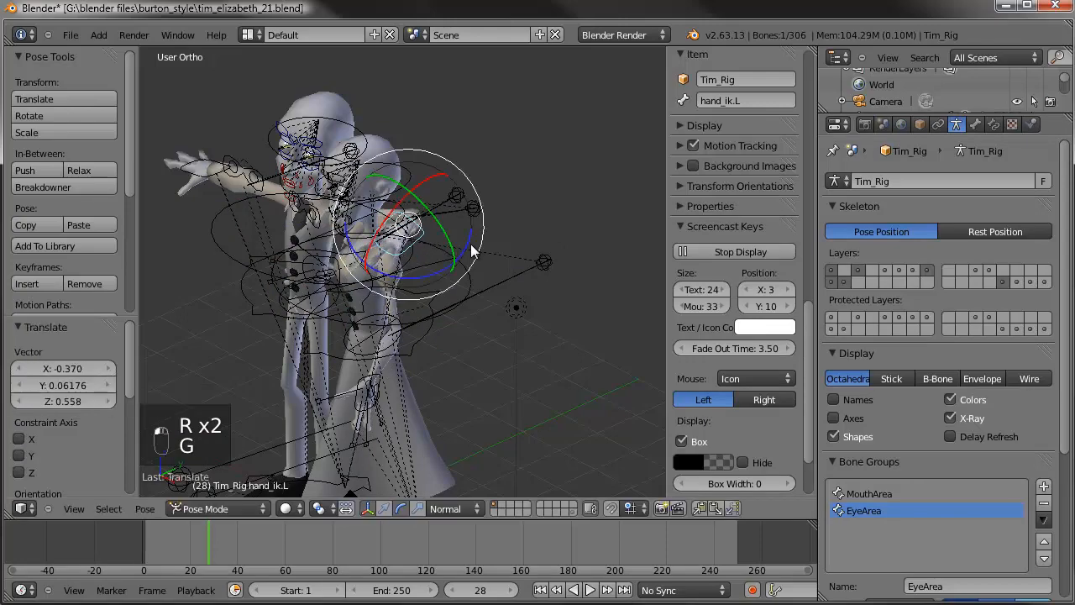
- Move Tim's left hand IK control behind Elizabeth so the hand reaches over her far shoulder
{"action": "middle_click_drag", "start_coordinate": [470, 250], "coordinate": [288, 250]}
{"action": "scroll", "coordinate": [310, 250], "scroll_direction": "up", "scroll_amount": 4}
{"action": "middle_click_drag", "start_coordinate": [352, 198], "coordinate": [438, 372], "text": "shift"}
{"action": "key", "text": "g"}
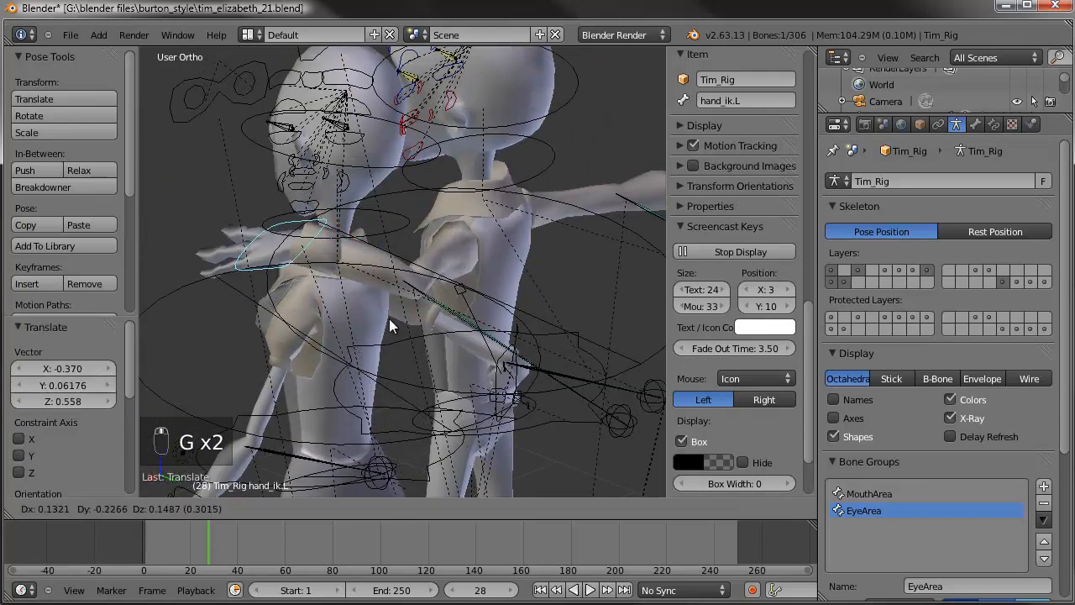
{"action": "left_click", "coordinate": [392, 326]}
{"action": "middle_click_drag", "start_coordinate": [277, 327], "coordinate": [548, 290]}
{"action": "key", "text": "g"}
{"action": "left_click", "coordinate": [535, 278]}
- Rotate Tim's left hand to rest on Elizabeth's shoulder and shift it about -0.045 in X and -0.096 in Z
{"action": "key", "text": "r"}
{"action": "key", "text": "r"}
{"action": "left_click", "coordinate": [594, 211]}
{"action": "key", "text": "r"}
{"action": "left_click", "coordinate": [621, 224]}
{"action": "key", "text": "r"}
{"action": "left_click", "coordinate": [619, 232]}
{"action": "scroll", "coordinate": [536, 280], "scroll_direction": "up", "scroll_amount": 1}
{"action": "key", "text": "g"}
{"action": "left_click", "coordinate": [572, 292]}
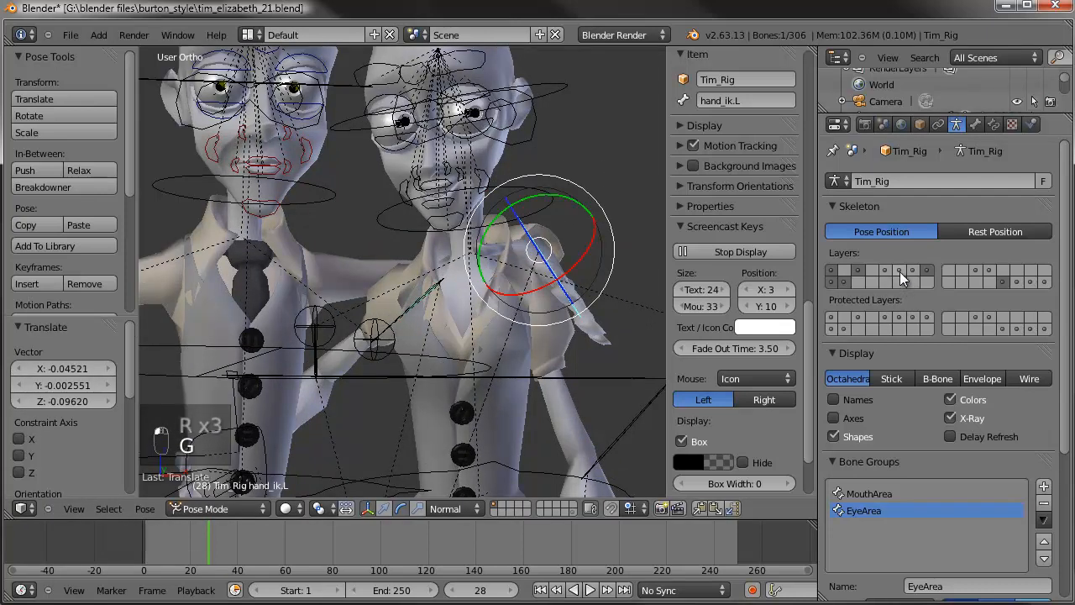
- Toggle the armature layers of Tim's rig to show his left-hand finger controls
{"action": "left_click", "coordinate": [900, 271], "text": "shift"}
{"action": "left_click", "coordinate": [914, 270], "text": "shift"}
{"action": "left_click", "coordinate": [914, 270], "text": "shift"}
{"action": "left_click", "coordinate": [886, 272], "text": "shift"}
{"action": "middle_click_drag", "start_coordinate": [521, 283], "coordinate": [431, 319]}
- Rotate Tim's left thumb control about -27° around Z and 10° around X, and scale it down to about 0.9
{"action": "right_click", "coordinate": [431, 320]}
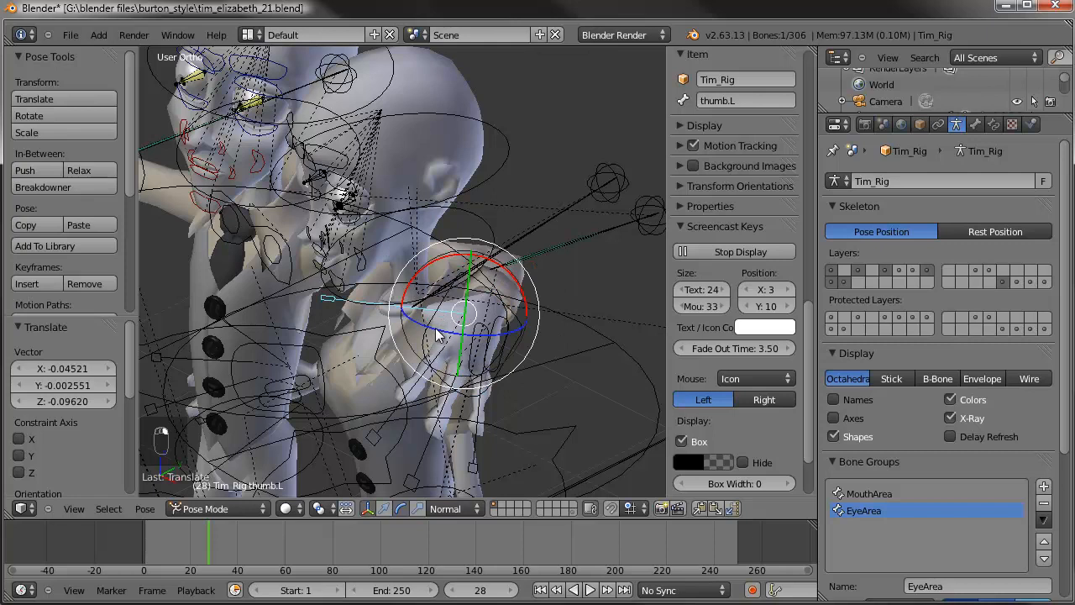
{"action": "left_click_drag", "start_coordinate": [436, 328], "coordinate": [444, 331]}
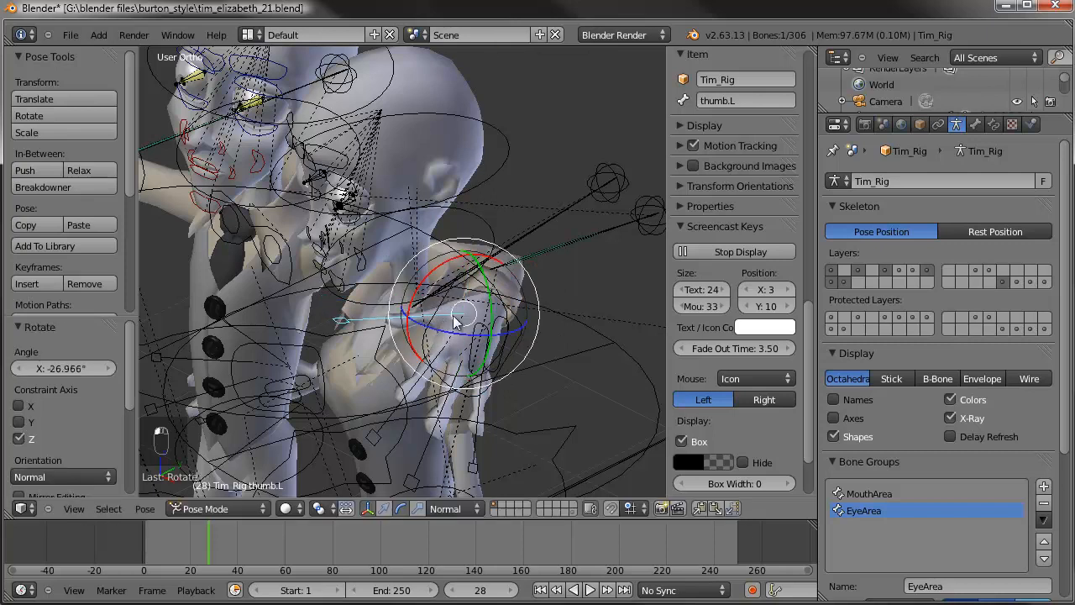
{"action": "left_click_drag", "start_coordinate": [442, 270], "coordinate": [435, 269]}
{"action": "key", "text": "s"}
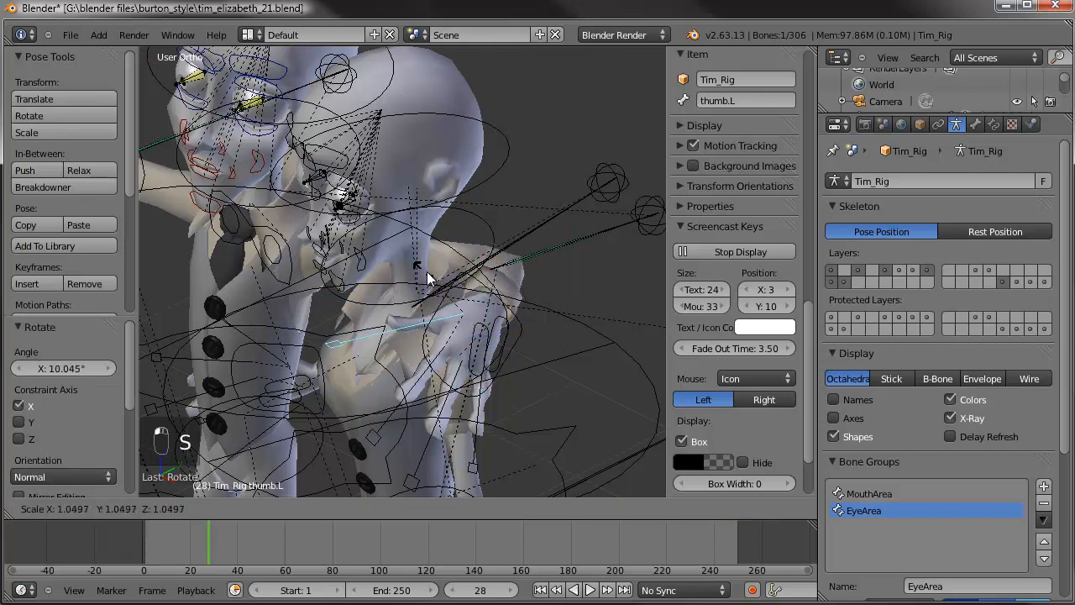
{"action": "right_click", "coordinate": [417, 265]}
{"action": "key", "text": "s"}
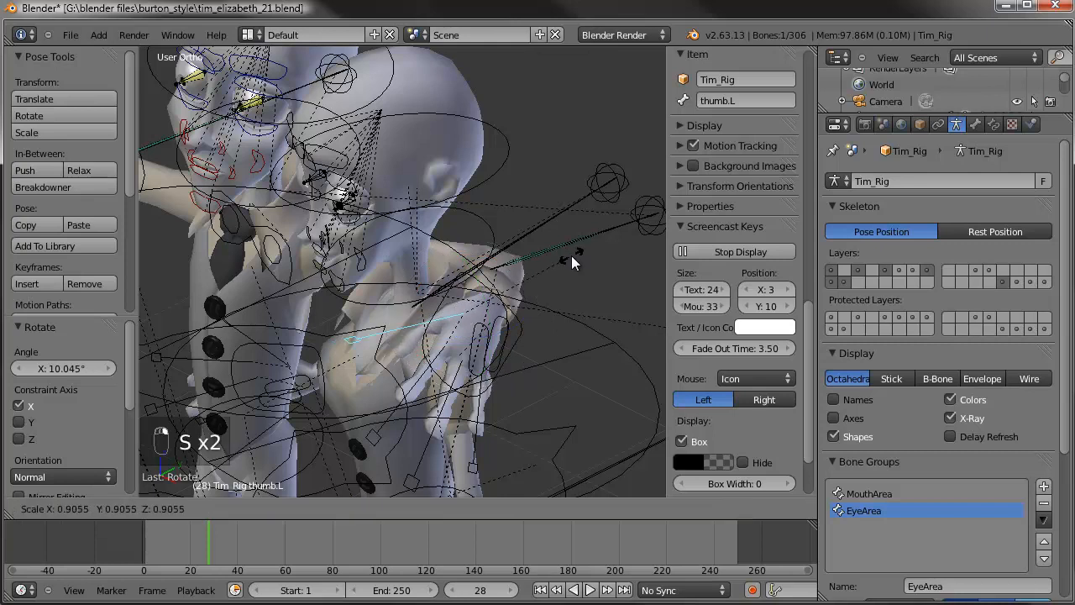
{"action": "left_click", "coordinate": [571, 255]}
- Scale the finger control beside Tim's left middle finger and rotate it about 22° around X
{"action": "right_click", "coordinate": [485, 412]}
{"action": "key", "text": "s"}
{"action": "left_click", "coordinate": [561, 397]}
{"action": "left_click_drag", "start_coordinate": [504, 389], "coordinate": [533, 391]}
- Scale Tim's left middle finger control by a factor of about 0.822 to curl the finger
{"action": "right_click", "coordinate": [446, 405]}
{"action": "key", "text": "s"}
{"action": "right_click", "coordinate": [554, 341]}
{"action": "key", "text": "s"}
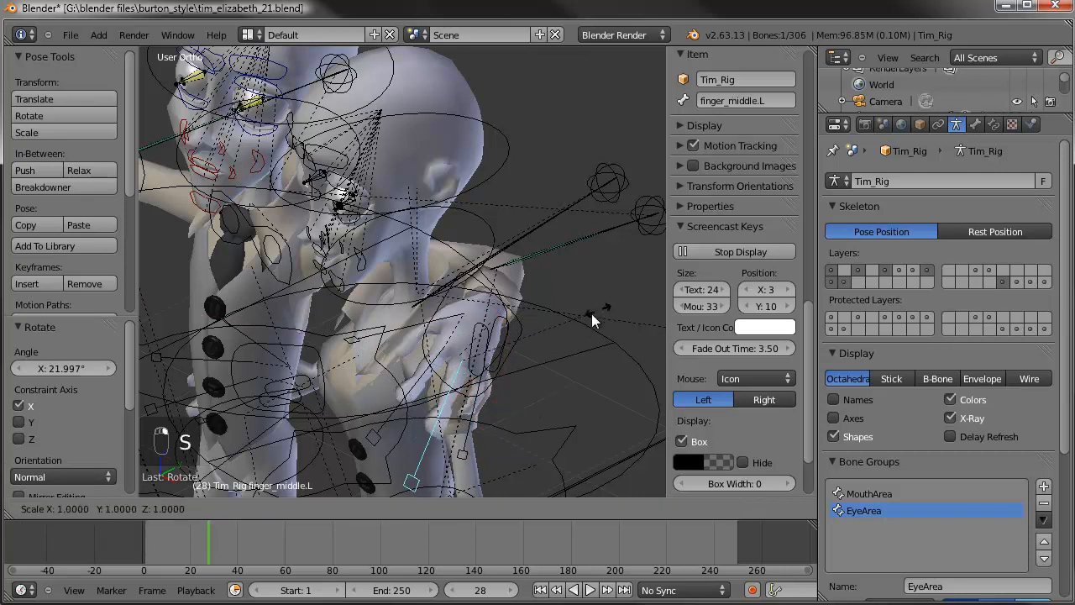
{"action": "left_click", "coordinate": [542, 336]}
- Scale Tim's left index finger control by a factor of about 0.906
{"action": "middle_click_drag", "start_coordinate": [535, 339], "coordinate": [579, 336]}
{"action": "right_click", "coordinate": [607, 300]}
{"action": "right_click", "coordinate": [532, 353]}
{"action": "key", "text": "s"}
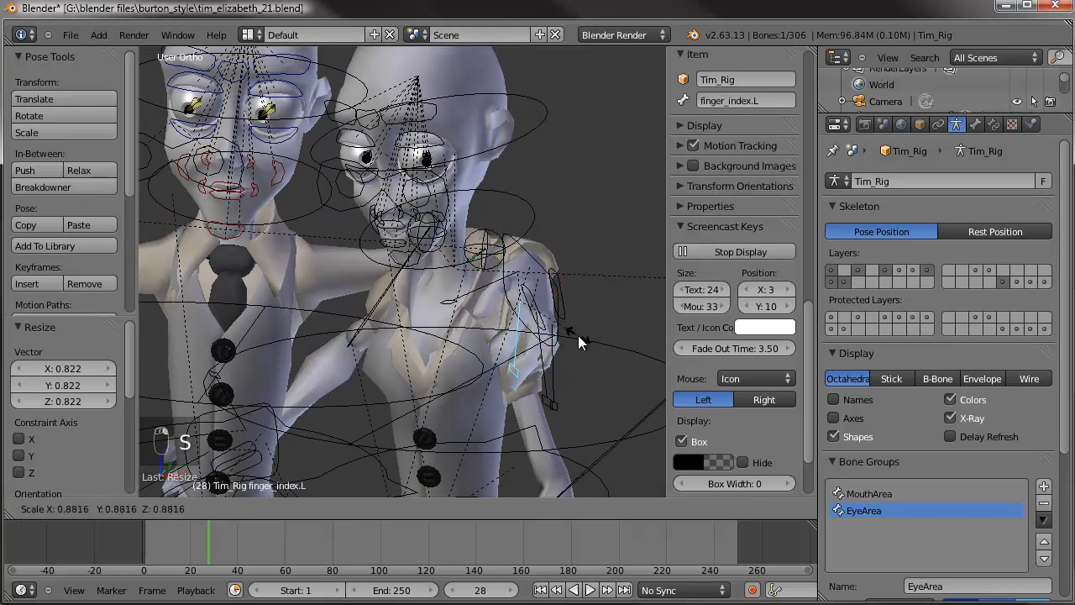
{"action": "left_click", "coordinate": [547, 365]}
- Scale Tim's left index finger control once more and rotate it toward Elizabeth's shoulder
{"action": "middle_click_drag", "start_coordinate": [547, 365], "coordinate": [345, 262]}
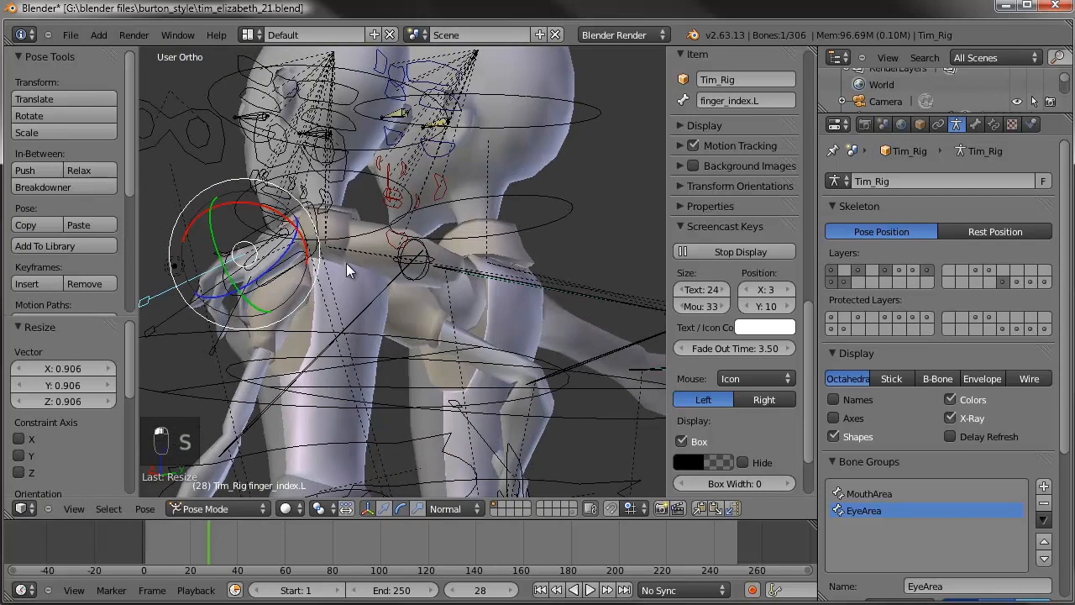
{"action": "key", "text": "s"}
{"action": "left_click", "coordinate": [254, 219]}
{"action": "left_click_drag", "start_coordinate": [253, 220], "coordinate": [237, 191]}
- Undo the last finger rotation and rotate Tim's left middle finger control about 18.9° around X
{"action": "right_click", "coordinate": [203, 293]}
{"action": "right_click", "coordinate": [203, 293]}
{"action": "left_click_drag", "start_coordinate": [253, 238], "coordinate": [253, 196]}
{"action": "key", "text": "ctrl+z"}
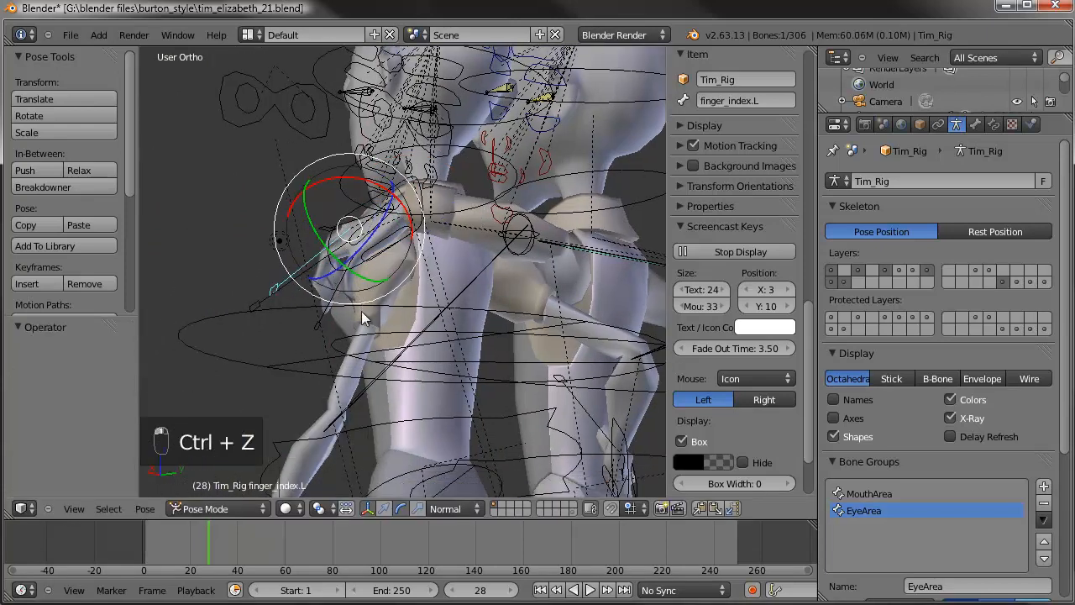
{"action": "left_click_drag", "start_coordinate": [570, 147], "coordinate": [549, 135]}
- In front view, move Tim's right hand IK control about 1.719 in X and -0.825 in Z, and rotate it about -107°
{"action": "middle_click_drag", "start_coordinate": [549, 136], "coordinate": [480, 315]}
{"action": "scroll", "coordinate": [457, 319], "scroll_direction": "down", "scroll_amount": 3}
{"action": "scroll", "coordinate": [457, 319], "scroll_direction": "up", "scroll_amount": 2}
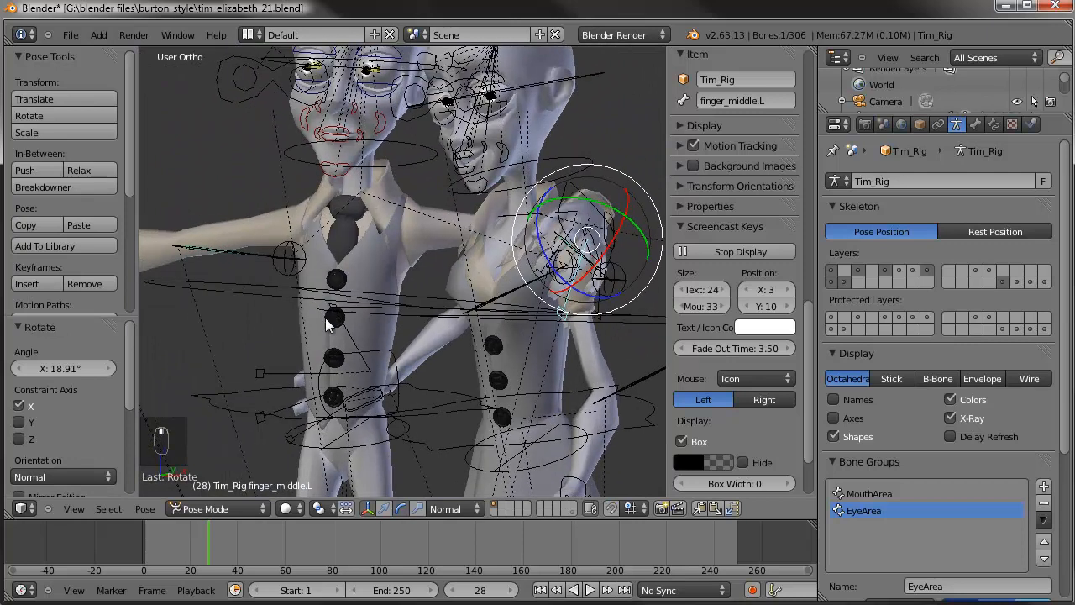
{"action": "middle_click_drag", "start_coordinate": [351, 310], "coordinate": [519, 320]}
{"action": "right_click", "coordinate": [324, 253]}
{"action": "key", "text": "KP_1"}
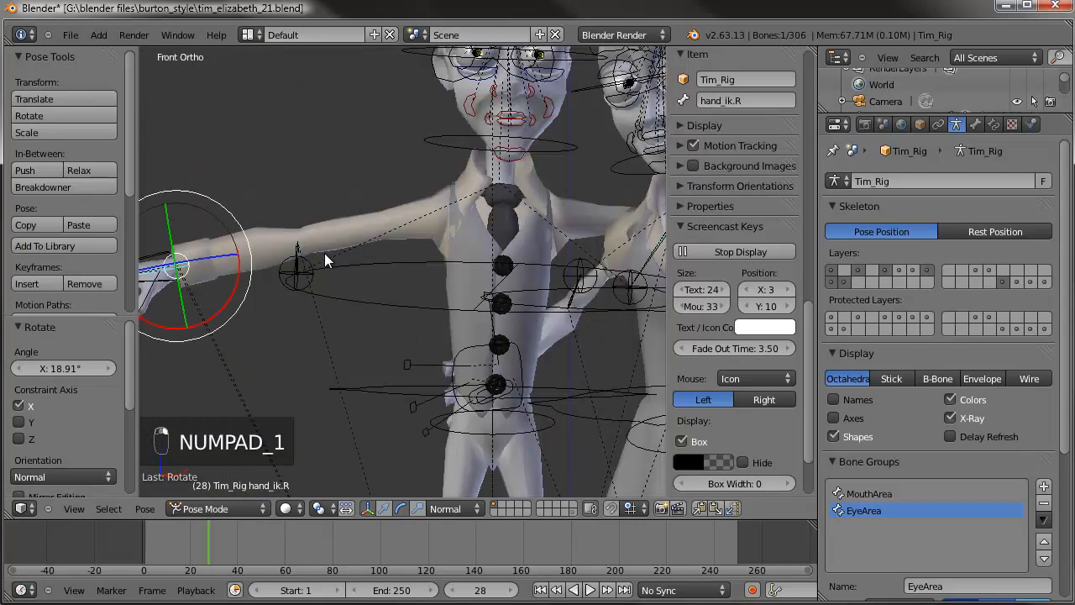
{"action": "key", "text": "g"}
{"action": "left_click", "coordinate": [420, 340]}
{"action": "key", "text": "r"}
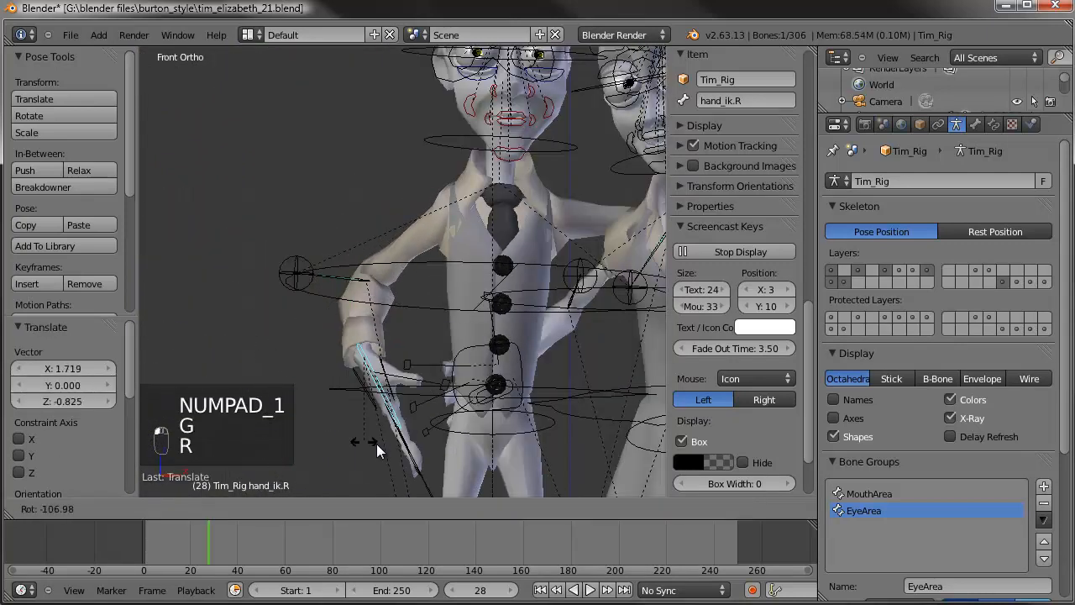
{"action": "left_click", "coordinate": [376, 442]}
- Refine Tim's right hand placement beside his hip with small moves and a rotation, ending with about 0.17 in X and -0.054 in Z
{"action": "key", "text": "g"}
{"action": "left_click", "coordinate": [496, 401]}
{"action": "key", "text": "r"}
{"action": "left_click", "coordinate": [499, 414]}
{"action": "key", "text": "g"}
{"action": "left_click", "coordinate": [514, 420]}
- Rotate Tim's head control to turn and tilt his head toward Elizabeth
{"action": "middle_click_drag", "start_coordinate": [501, 278], "coordinate": [398, 456], "text": "shift"}
{"action": "scroll", "coordinate": [418, 429], "scroll_direction": "up", "scroll_amount": 3}
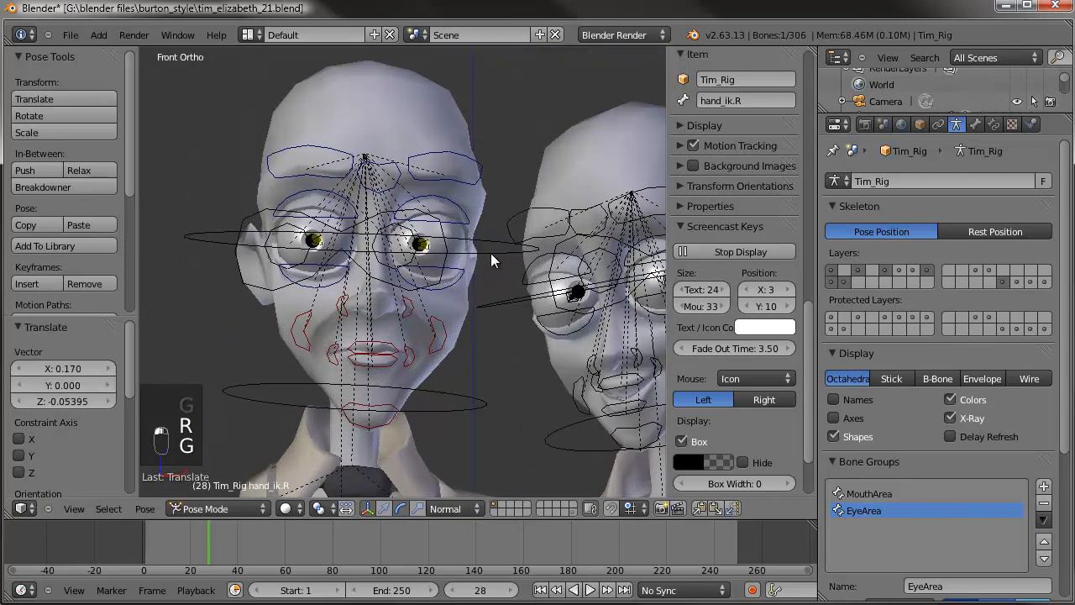
{"action": "right_click", "coordinate": [492, 255]}
{"action": "key", "text": "r"}
{"action": "key", "text": "r"}
{"action": "left_click", "coordinate": [513, 264]}
{"action": "key", "text": "r"}
{"action": "key", "text": "r"}
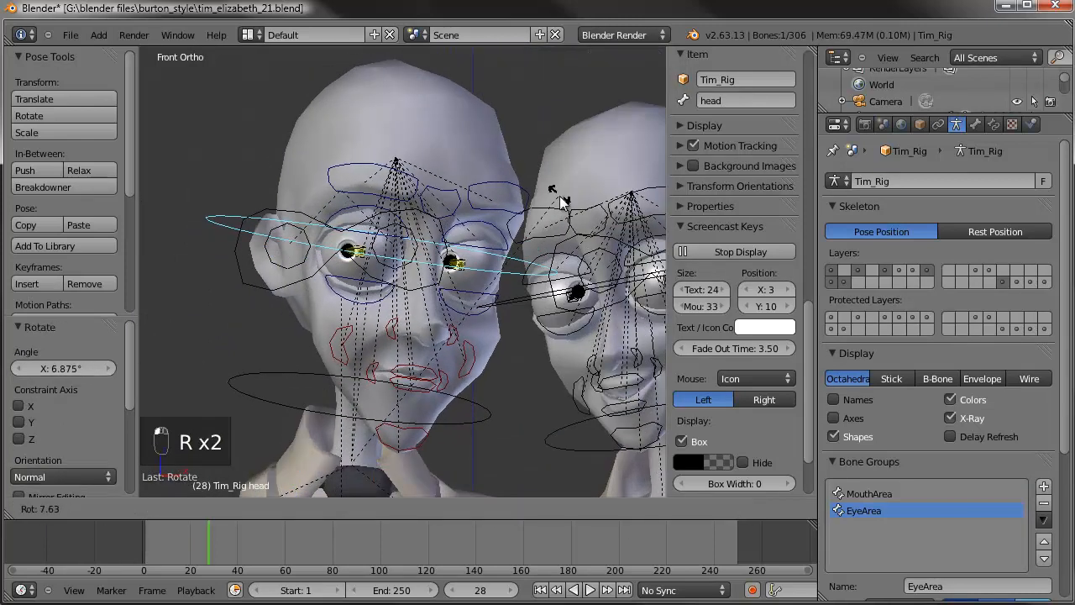
{"action": "key", "text": "r"}
{"action": "left_click", "coordinate": [497, 334]}
- Raise both of Tim's mouth corner controls, moving FC_mouth.R about 0.018 in X and 0.045 in Z
{"action": "middle_click_drag", "start_coordinate": [473, 382], "coordinate": [469, 352], "text": "shift"}
{"action": "right_click", "coordinate": [353, 343]}
{"action": "key", "text": "g"}
{"action": "left_click", "coordinate": [353, 340]}
{"action": "right_click", "coordinate": [355, 340]}
{"action": "key", "text": "g"}
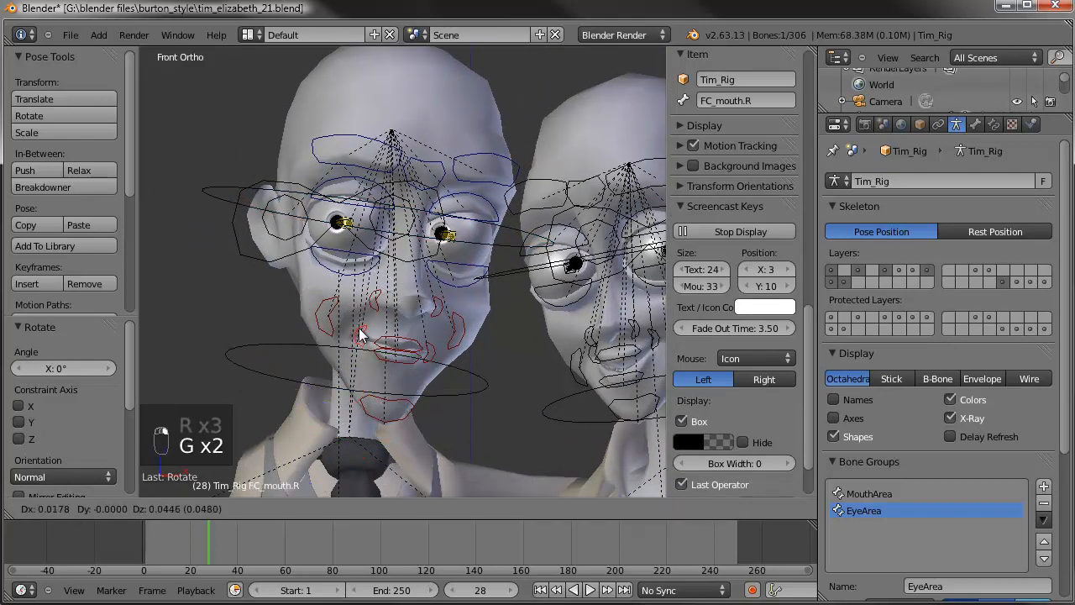
{"action": "left_click", "coordinate": [359, 329]}
{"action": "right_click", "coordinate": [430, 351]}
{"action": "left_click", "coordinate": [438, 333]}
- Adjust Tim's upper lip control and move his lower lip control about -0.013 in X and -0.022 in Z
{"action": "right_click", "coordinate": [417, 343]}
{"action": "key", "text": "g"}
{"action": "left_click", "coordinate": [418, 337]}
{"action": "right_click", "coordinate": [408, 362]}
{"action": "key", "text": "g"}
{"action": "left_click", "coordinate": [367, 341]}
- Raise both of Tim's lower eyelid controls about 0.062 in Z, and move his FC_browMid control upward
{"action": "right_click", "coordinate": [364, 270]}
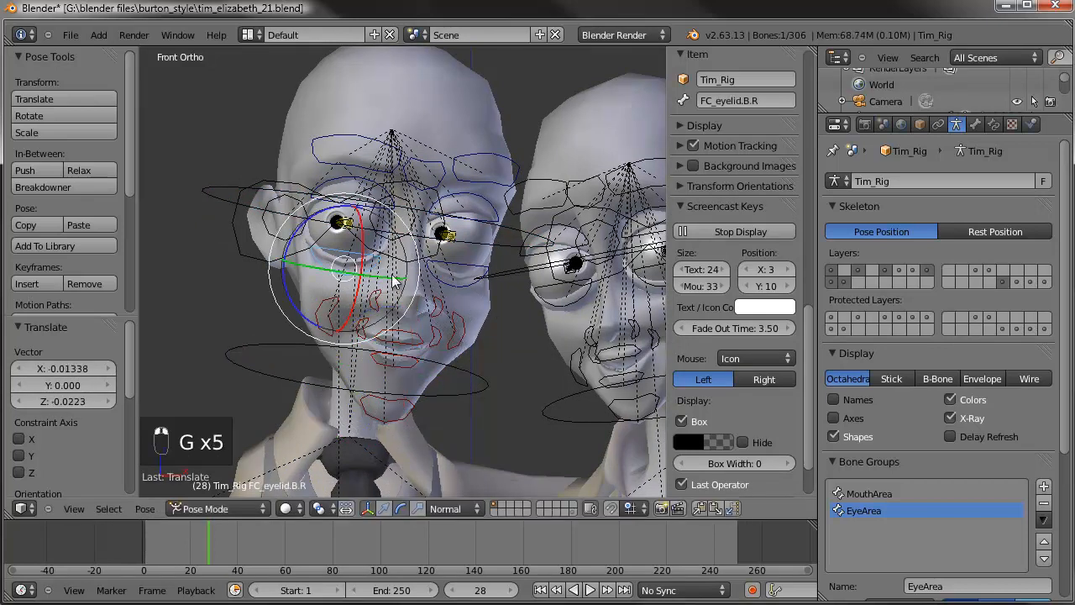
{"action": "right_click", "coordinate": [445, 282], "text": "shift"}
{"action": "key", "text": "g"}
{"action": "left_click", "coordinate": [444, 275]}
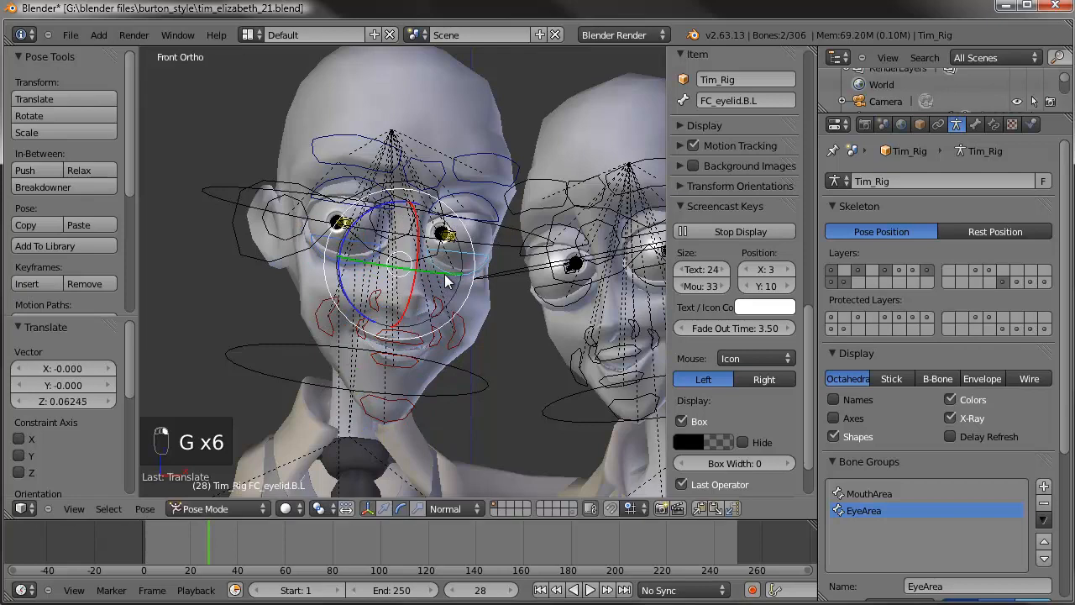
{"action": "right_click", "coordinate": [447, 190]}
{"action": "key", "text": "g"}
{"action": "left_click", "coordinate": [445, 166]}
- Deselect all bones and save the pose over tim_elizabeth_21.blend
{"action": "key", "text": "a"}
{"action": "scroll", "coordinate": [453, 306], "scroll_direction": "down", "scroll_amount": 4}
{"action": "middle_click_drag", "start_coordinate": [467, 341], "coordinate": [404, 290], "text": "shift"}
{"action": "key", "text": "ctrl+s"}
{"action": "left_click", "coordinate": [404, 290]}
{"action": "scroll", "coordinate": [409, 322], "scroll_direction": "down", "scroll_amount": 4}
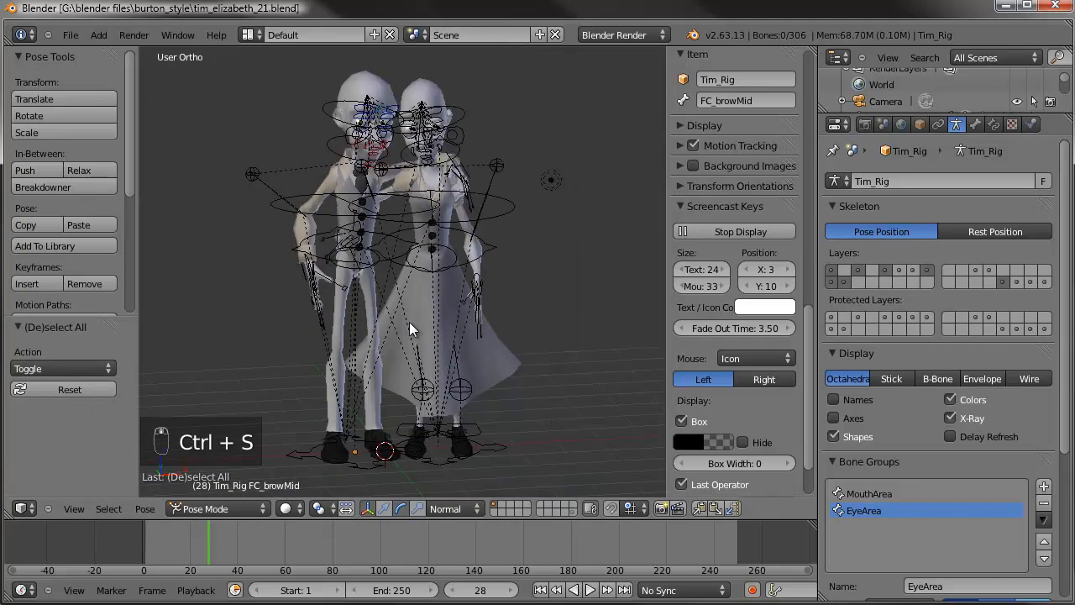
{"action": "mouse_move", "coordinate": [420, 344]}
{"action": "middle_mouse_down", "text": "shift"}
{"action": "mouse_move", "coordinate": [318, 347]}
{"action": "mouse_move", "coordinate": [401, 338]}
{"action": "mouse_move", "coordinate": [402, 370]}
{"action": "mouse_move", "coordinate": [415, 363]}
{"action": "mouse_move", "coordinate": [405, 337]}
{"action": "middle_mouse_up", "text": "shift"}
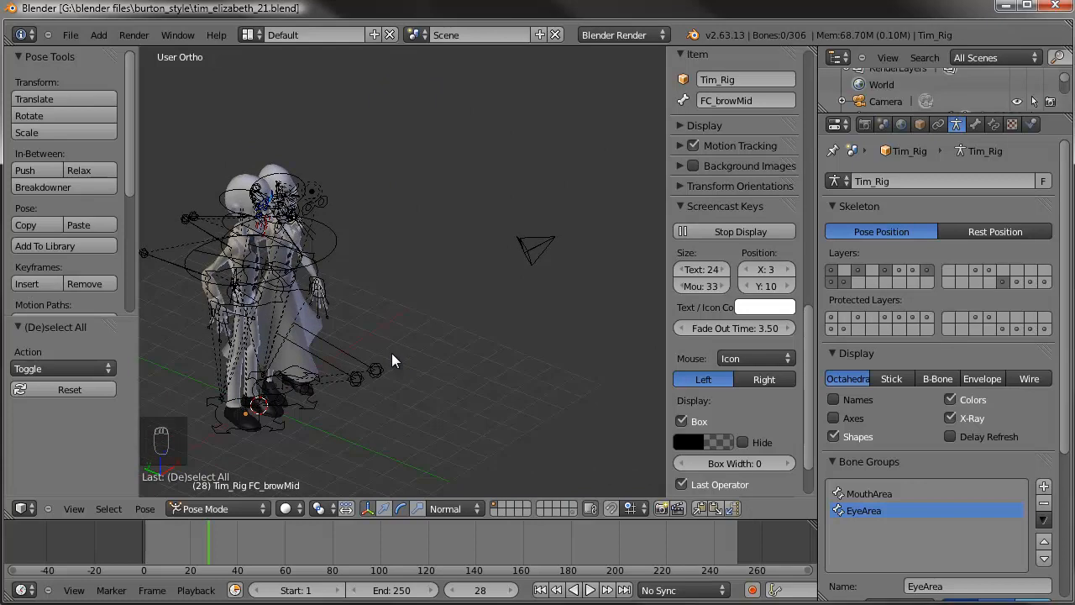
{"action": "key", "text": "KP_7"}
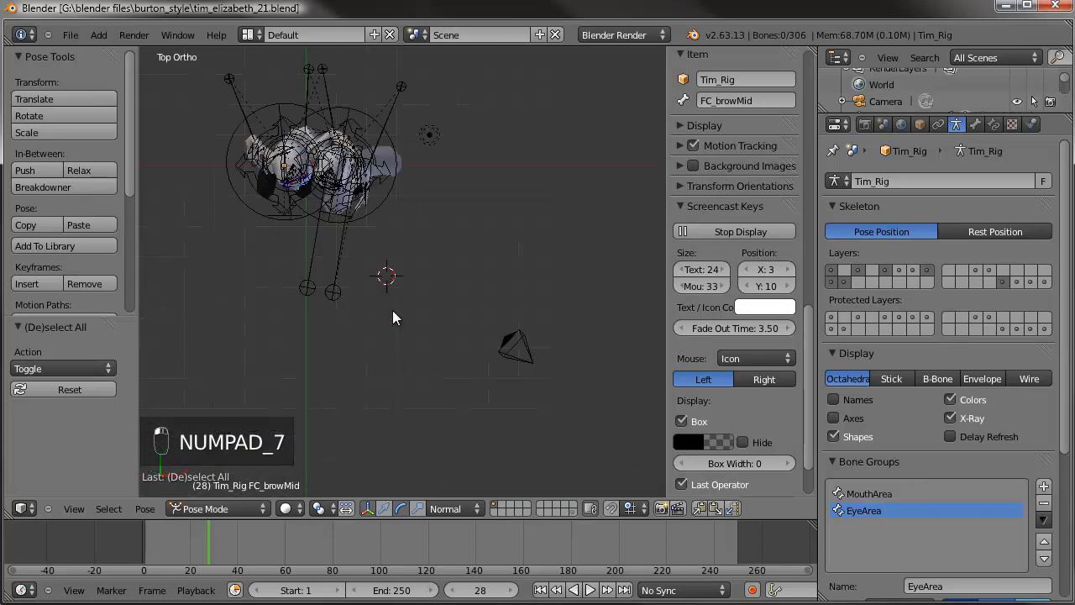
{"action": "key", "text": "shift+a"}
{"action": "middle_click_drag", "start_coordinate": [395, 165], "coordinate": [319, 277]}
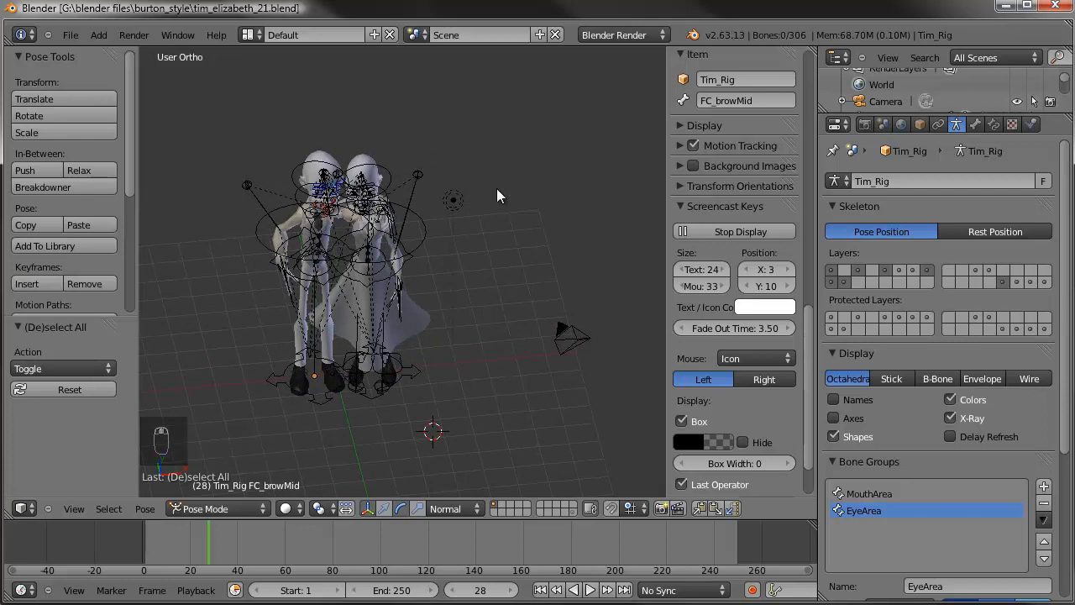
- Leave Tim's pose mode, add an Empty, enlarge it and move it about -1.988 in X and 1.326 in Y
{"action": "right_click", "coordinate": [575, 368]}
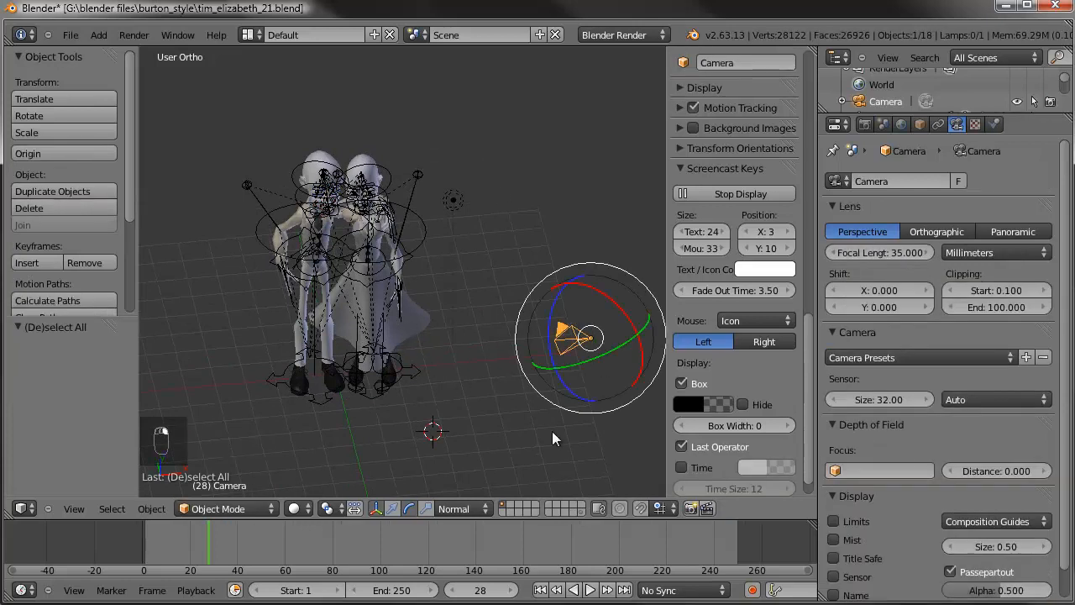
{"action": "key", "text": "KP_7"}
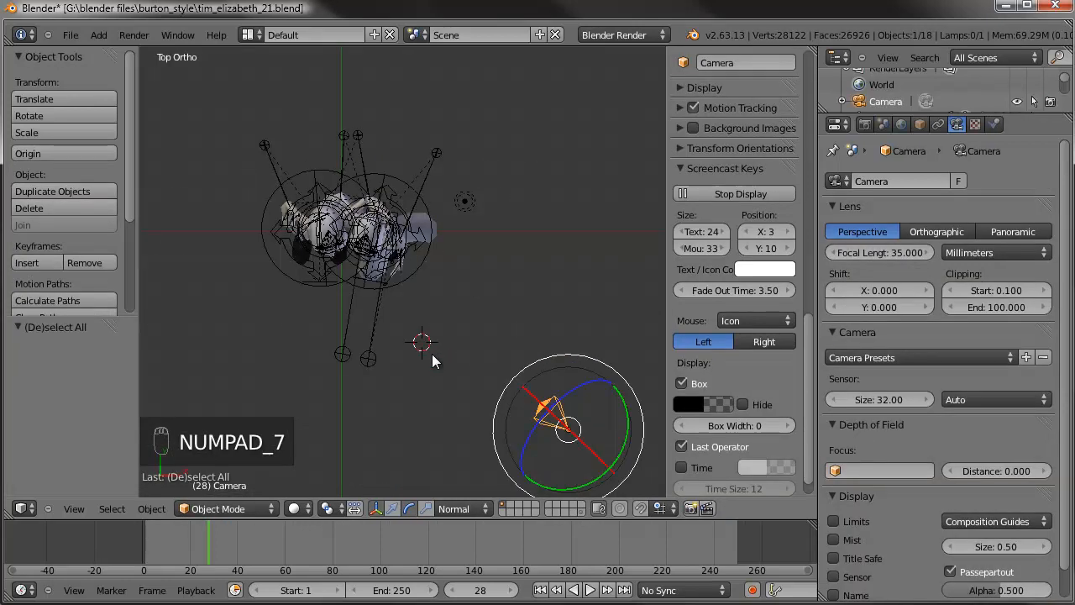
{"action": "key", "text": "shift+a"}
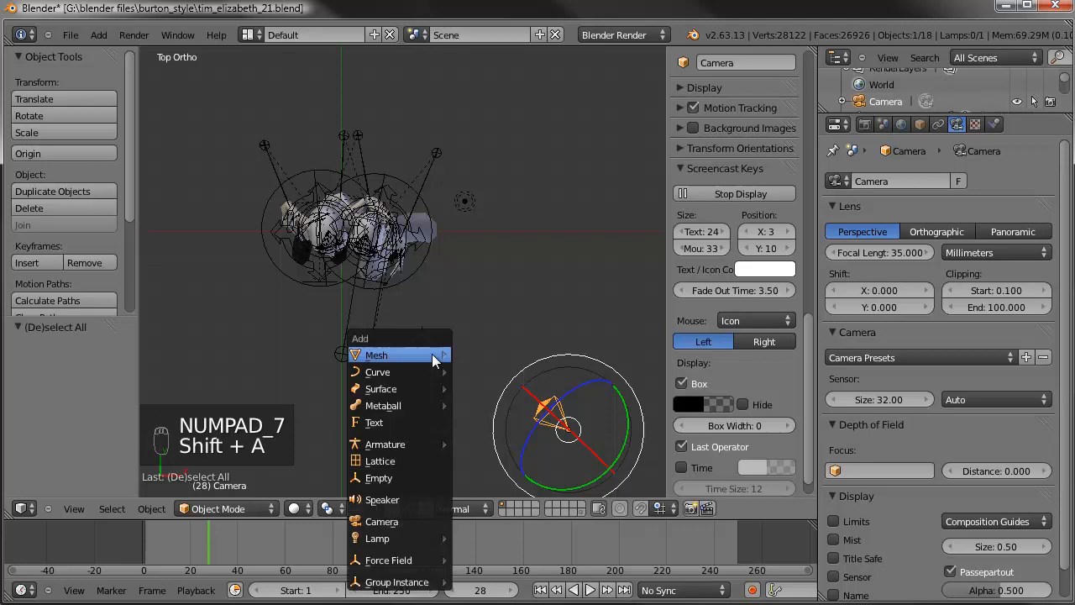
{"action": "left_click", "coordinate": [376, 477]}
{"action": "key", "text": "s"}
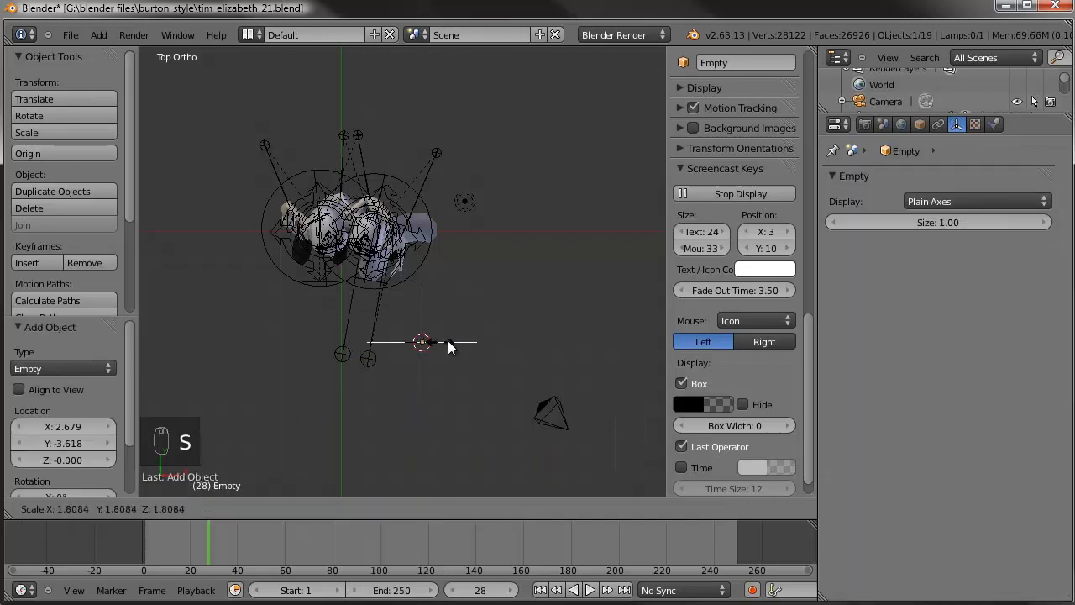
{"action": "left_click", "coordinate": [487, 334]}
{"action": "key", "text": "g"}
{"action": "left_click", "coordinate": [432, 294]}
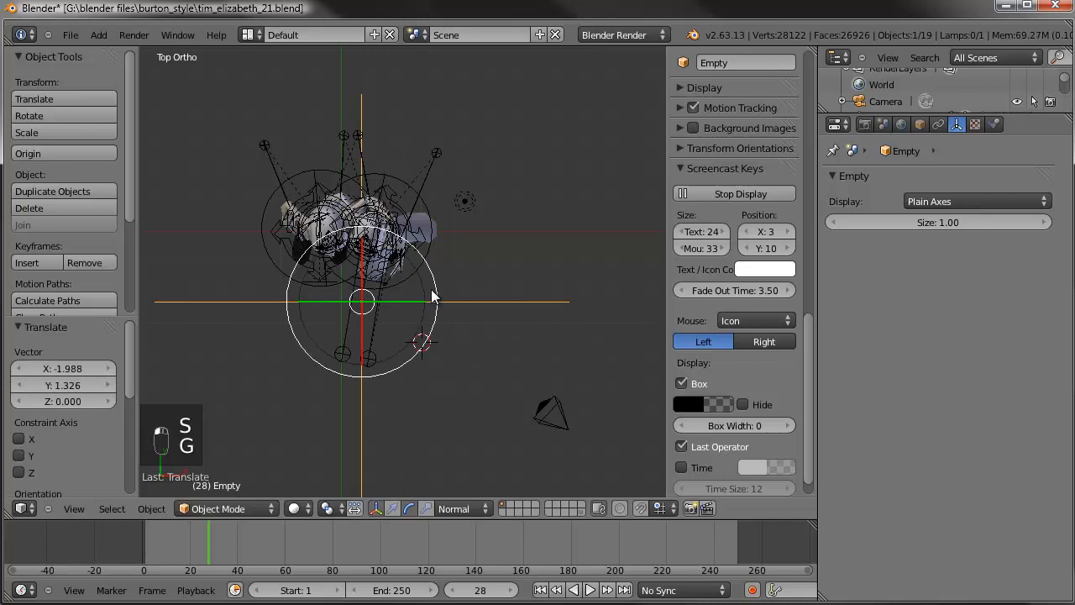
- Make the camera follow the Empty with a Track To constraint
{"action": "right_click", "coordinate": [556, 410]}
{"action": "right_click", "coordinate": [533, 303], "text": "shift"}
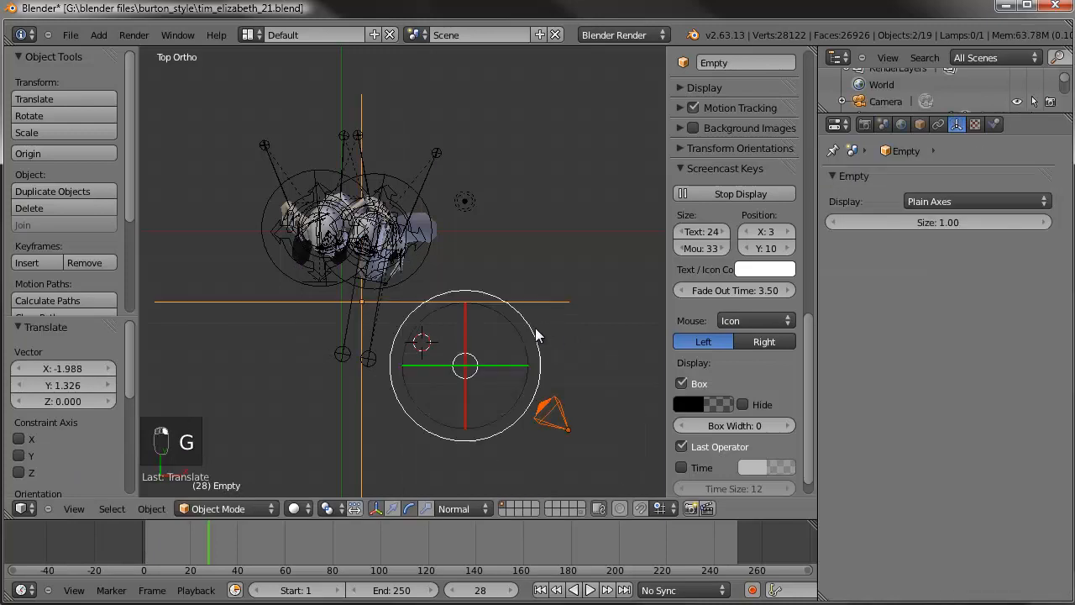
{"action": "key", "text": "ctrl+t"}
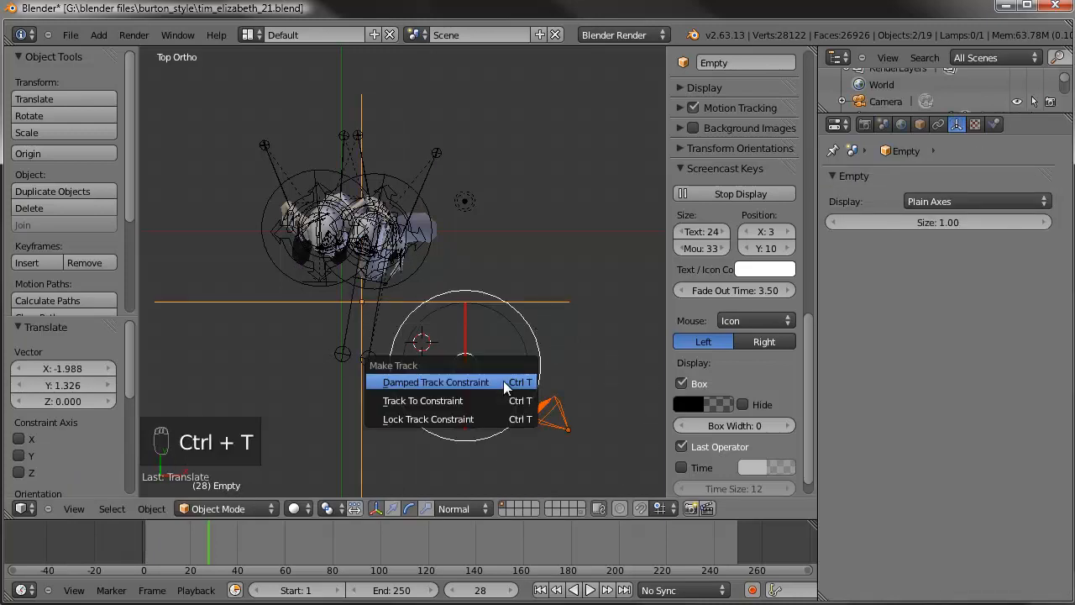
{"action": "left_click", "coordinate": [451, 401]}
- Move the Empty closer to the characters, and move the camera in front of them by about -5.496 in X and -1.685 in Y
{"action": "right_click", "coordinate": [468, 304]}
{"action": "key", "text": "g"}
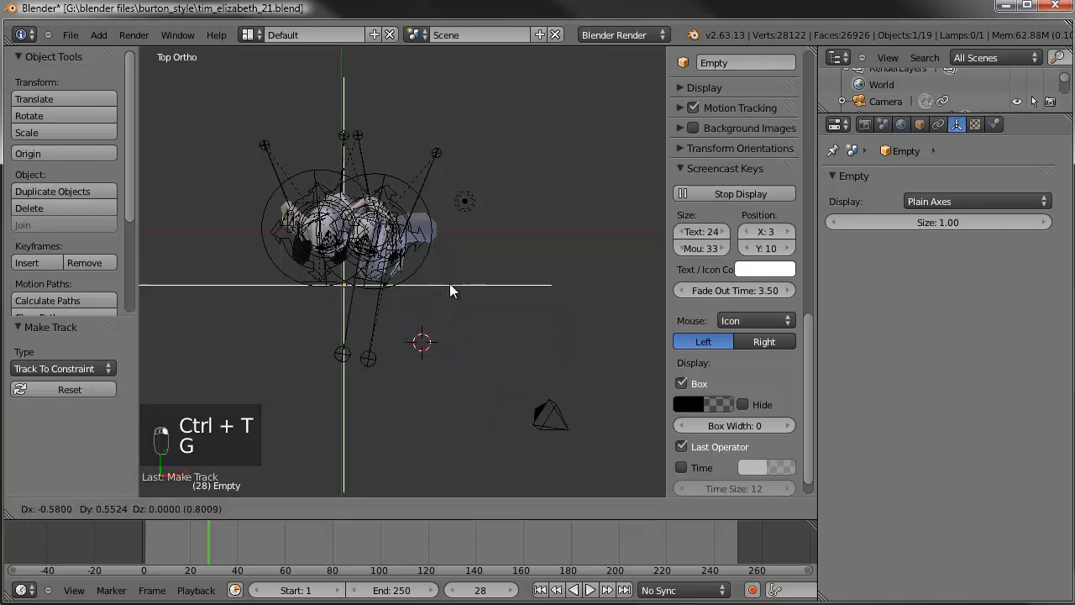
{"action": "left_click", "coordinate": [455, 266]}
{"action": "right_click", "coordinate": [555, 411]}
{"action": "key", "text": "g"}
{"action": "left_click", "coordinate": [390, 466]}
- In camera view, raise the Empty to the characters' heads by about 6.745 in Z and -1.574 in Y
{"action": "middle_click_drag", "start_coordinate": [390, 466], "coordinate": [435, 313]}
{"action": "key", "text": "KP_0"}
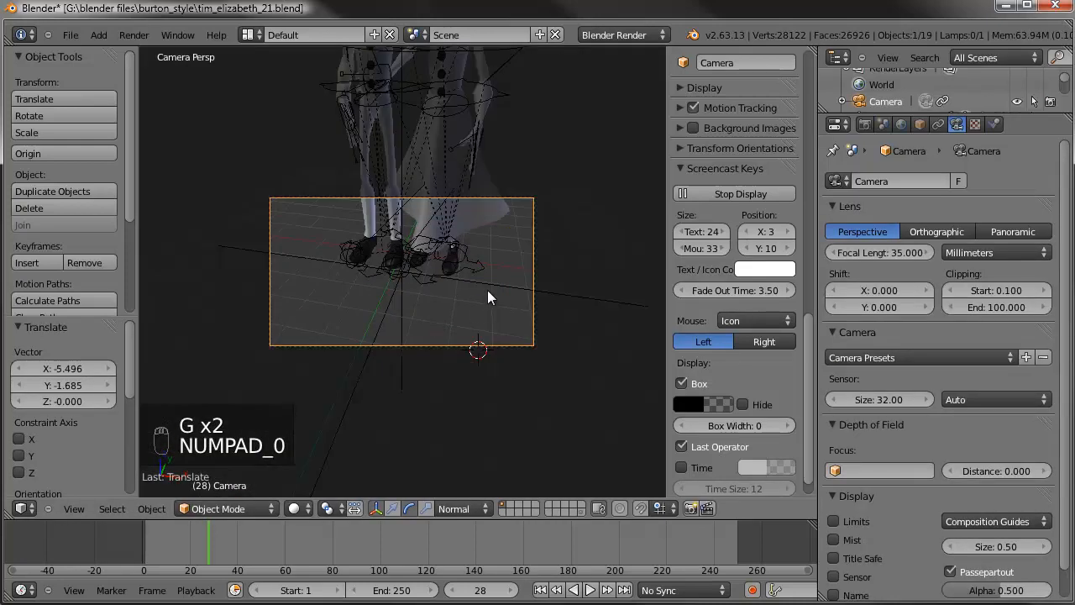
{"action": "right_click", "coordinate": [487, 290]}
{"action": "key", "text": "g"}
{"action": "left_click", "coordinate": [491, 71]}
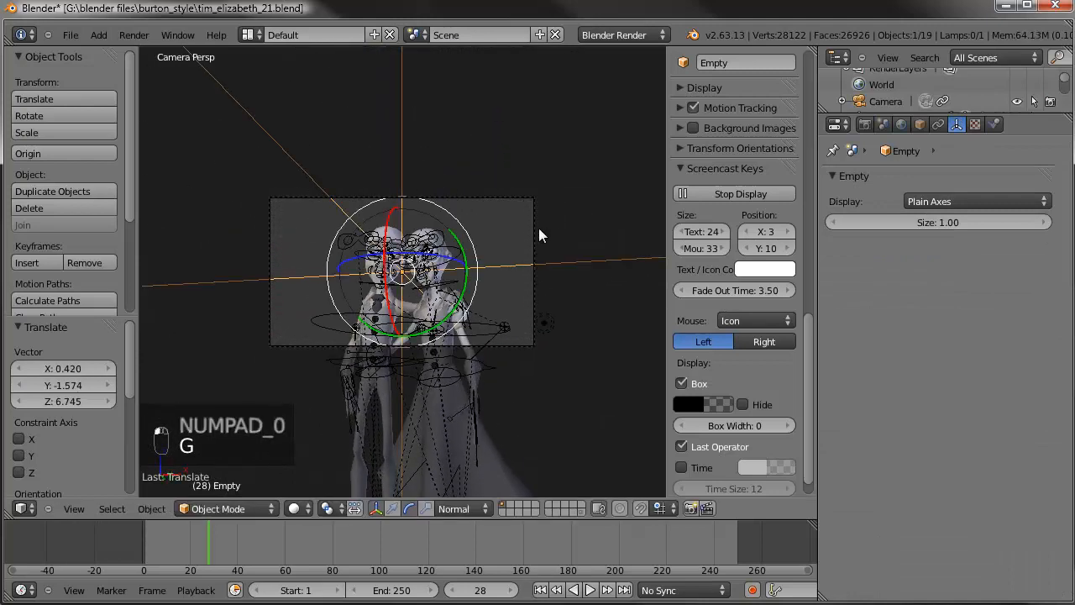
- Fine-tune the framing by moving the Empty and the camera, ending with a camera move of about -0.945 in X and 0.907 in Z
{"action": "right_click", "coordinate": [542, 228]}
{"action": "key", "text": "g"}
{"action": "left_click", "coordinate": [522, 165]}
{"action": "right_click", "coordinate": [593, 272]}
{"action": "key", "text": "g"}
{"action": "left_click", "coordinate": [578, 239]}
{"action": "right_click", "coordinate": [533, 211]}
{"action": "key", "text": "g"}
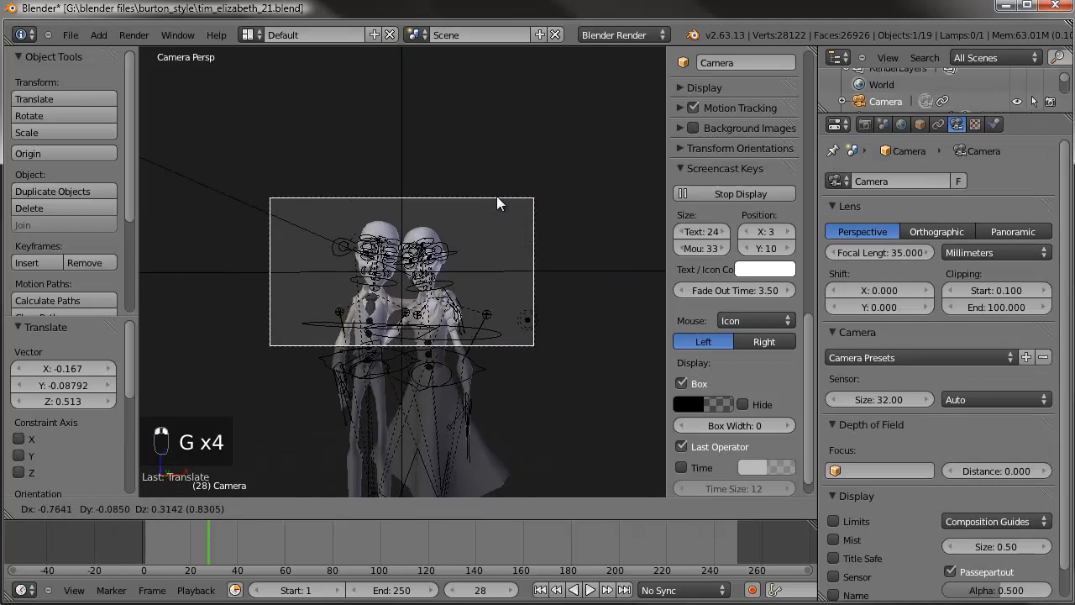
{"action": "left_click", "coordinate": [488, 167]}
{"action": "scroll", "coordinate": [484, 331], "scroll_direction": "up", "scroll_amount": 3}
{"action": "middle_click_drag", "start_coordinate": [471, 298], "coordinate": [472, 320], "text": "shift"}
{"action": "scroll", "coordinate": [482, 331], "scroll_direction": "down", "scroll_amount": 2}
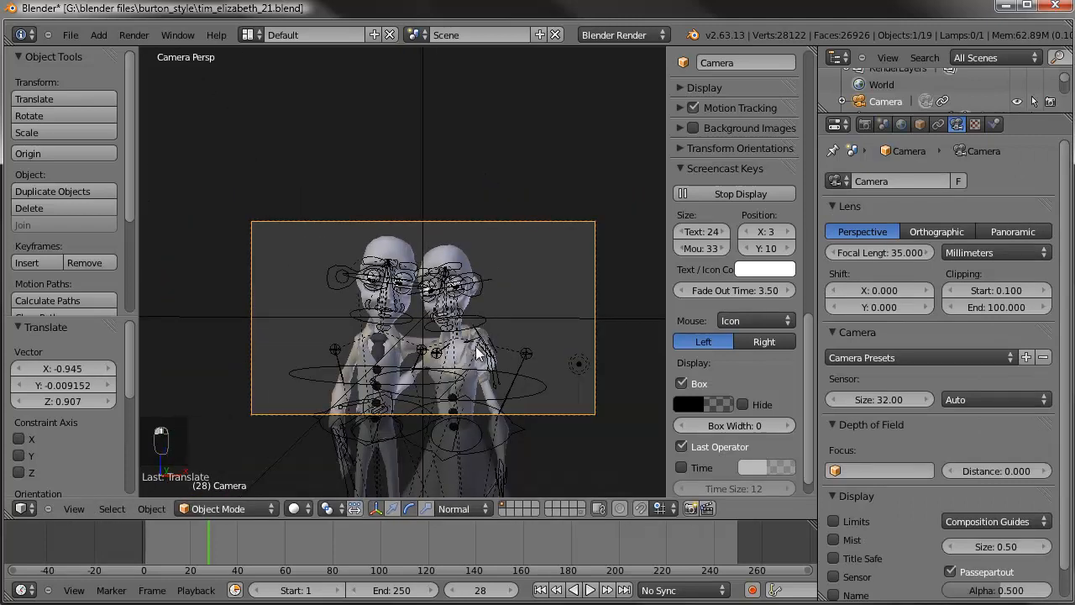
- From the top view, move Tim's eye target control toward the camera by about 1.4 in X and -4.91 in Y
{"action": "key", "text": "KP_4"}
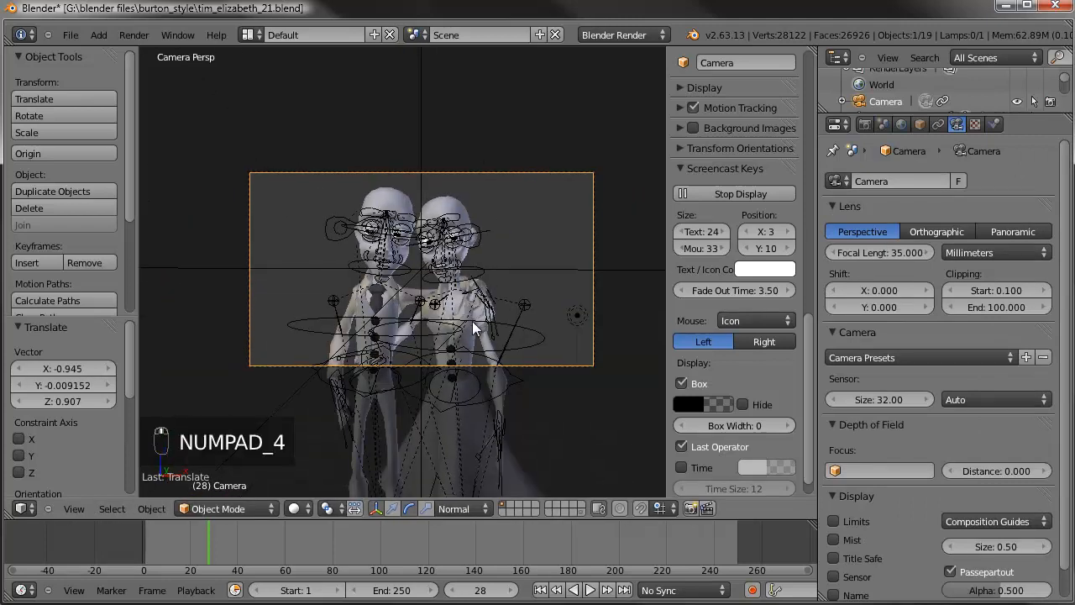
{"action": "key", "text": "KP_7"}
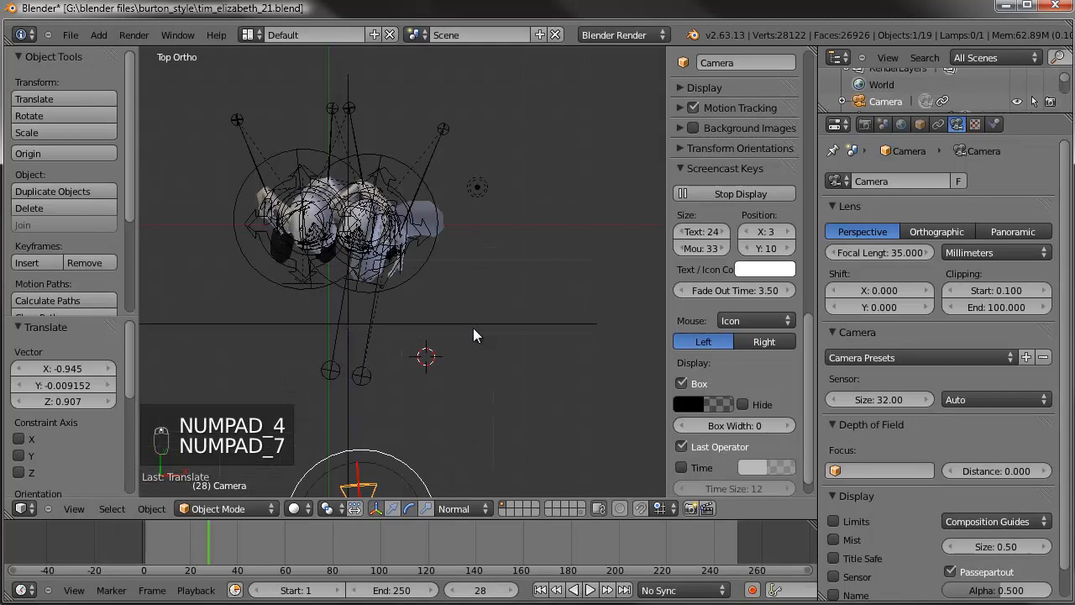
{"action": "scroll", "coordinate": [473, 327], "scroll_direction": "up", "scroll_amount": 1}
{"action": "middle_click_drag", "start_coordinate": [303, 300], "coordinate": [354, 238], "text": "shift"}
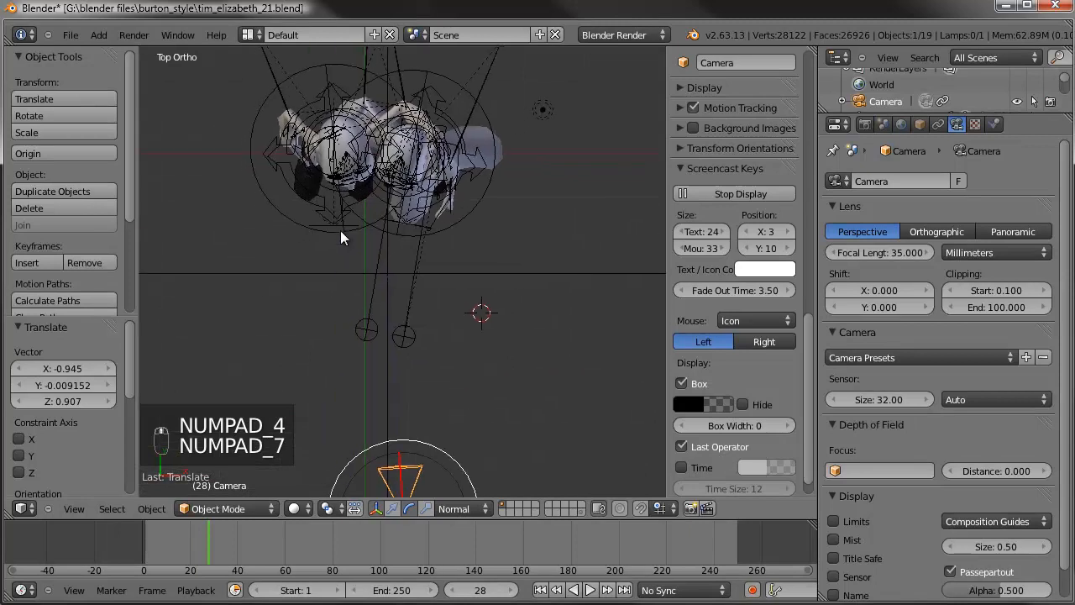
{"action": "right_click", "coordinate": [341, 223]}
{"action": "right_click", "coordinate": [349, 224]}
{"action": "middle_click_drag", "start_coordinate": [339, 280], "coordinate": [300, 360]}
{"action": "key", "text": "KP_7"}
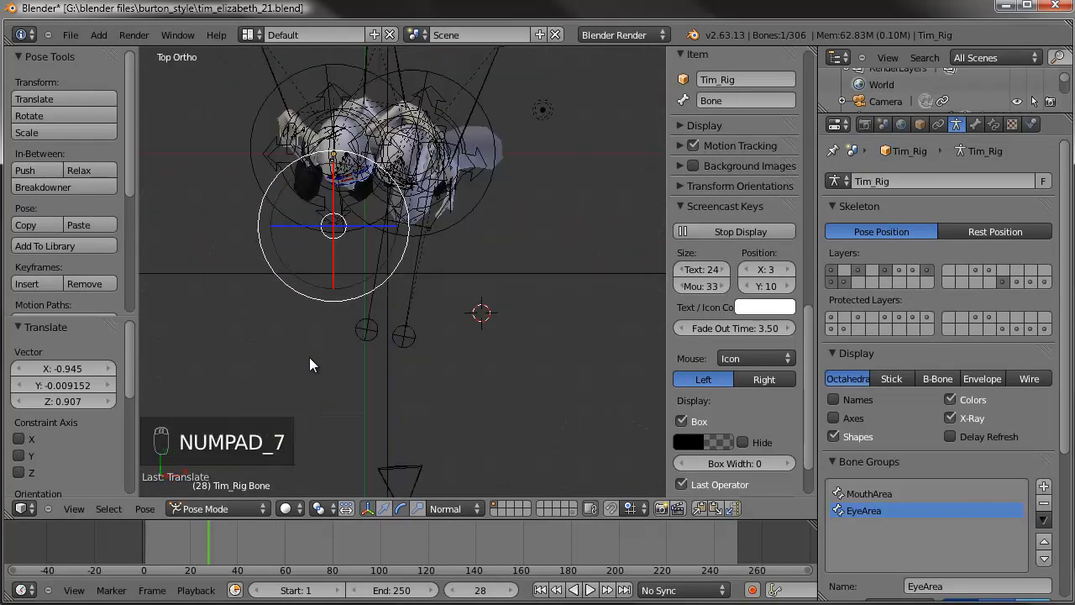
{"action": "key", "text": "g"}
{"action": "left_click", "coordinate": [376, 581]}
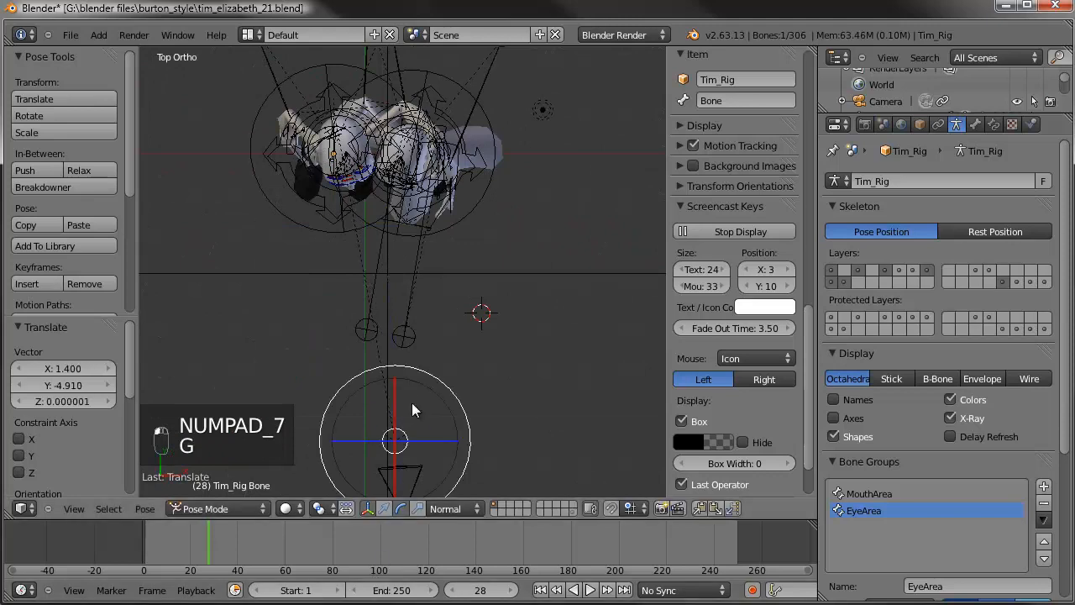
- Move Elizabeth's eye target control toward the camera by about -0.211 in X and -4.66 in Y
{"action": "right_click", "coordinate": [406, 234]}
{"action": "key", "text": "g"}
{"action": "key", "text": "g"}
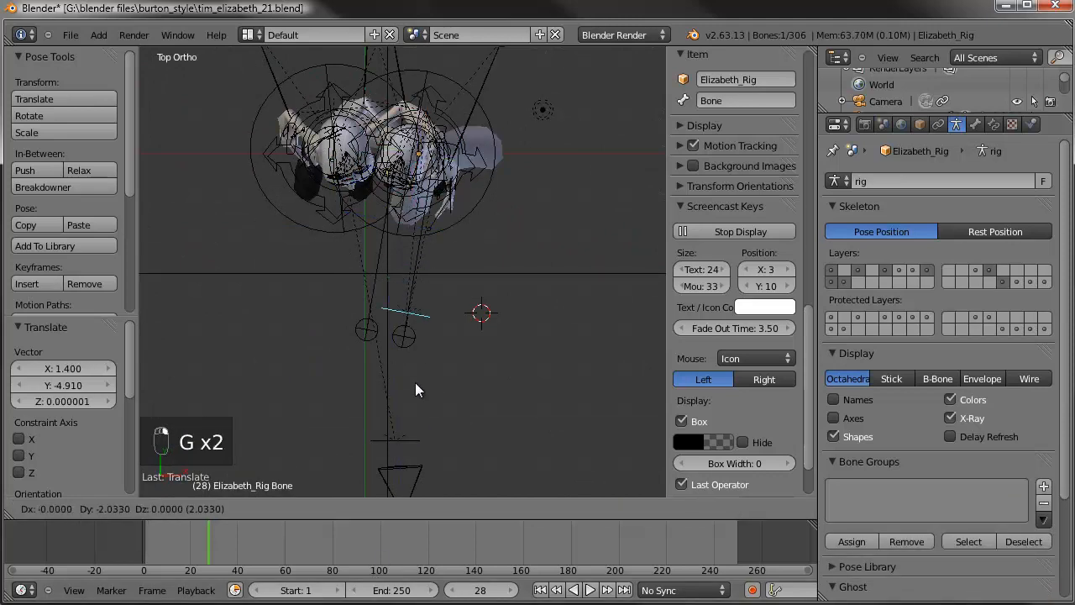
{"action": "left_click", "coordinate": [408, 431]}
{"action": "key", "text": "KP_3"}
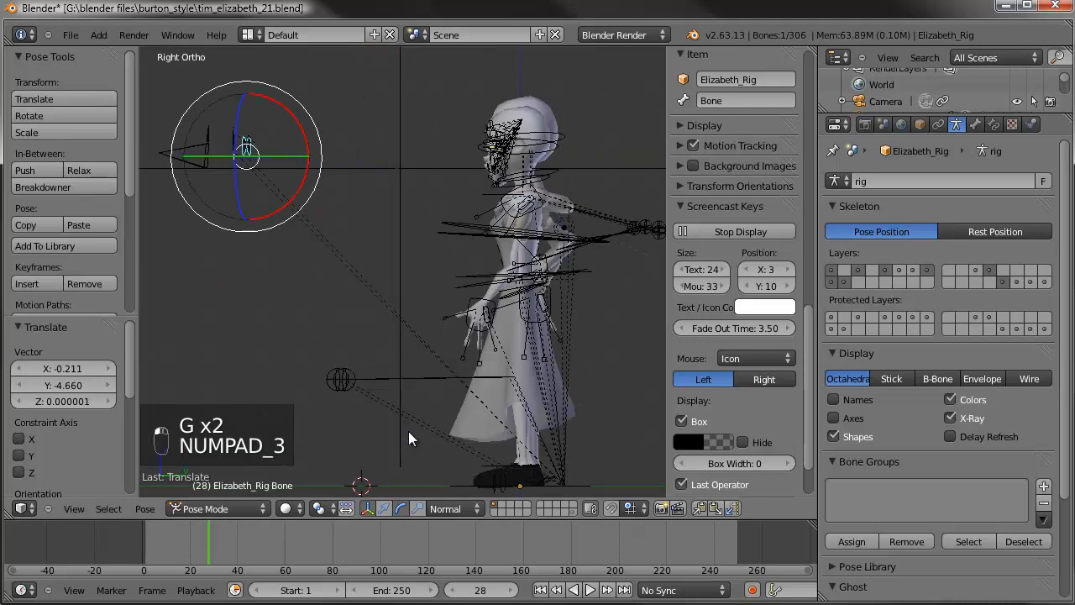
{"action": "key", "text": "a"}
{"action": "key", "text": "a"}
{"action": "right_click", "coordinate": [252, 145]}
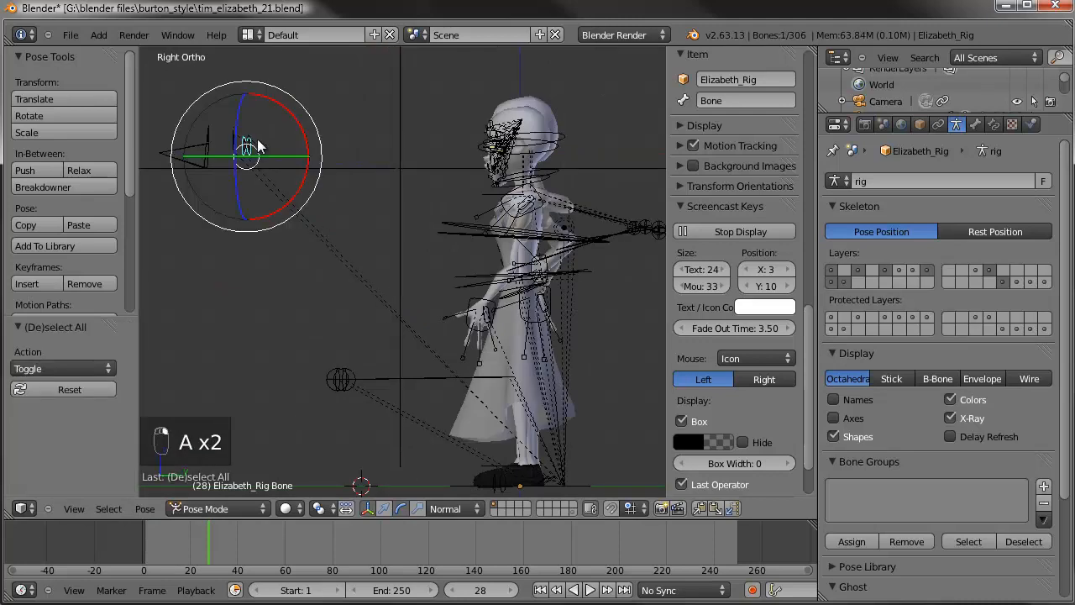
{"action": "key", "text": "g"}
{"action": "left_click", "coordinate": [257, 152]}
- From the side view, move Elizabeth's eye target control about -0.4 in Y and -0.255 in Z
{"action": "scroll", "coordinate": [257, 149], "scroll_direction": "up", "scroll_amount": 6}
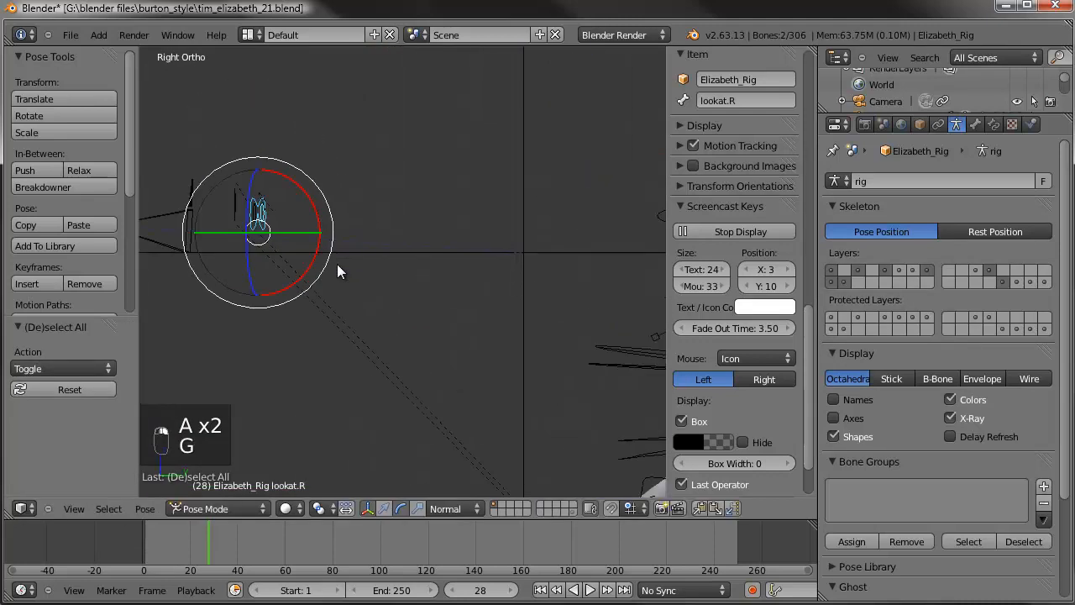
{"action": "key", "text": "a"}
{"action": "right_click", "coordinate": [265, 236]}
{"action": "key", "text": "g"}
{"action": "left_click", "coordinate": [235, 250]}
{"action": "key", "text": "g"}
{"action": "right_click", "coordinate": [234, 213]}
- Move Tim's eye target control about -0.114 in Y and -0.332 in Z, near the camera
{"action": "right_click", "coordinate": [233, 213]}
{"action": "key", "text": "g"}
{"action": "right_click", "coordinate": [238, 207]}
{"action": "middle_click_drag", "start_coordinate": [238, 208], "coordinate": [272, 213]}
{"action": "right_click", "coordinate": [246, 225]}
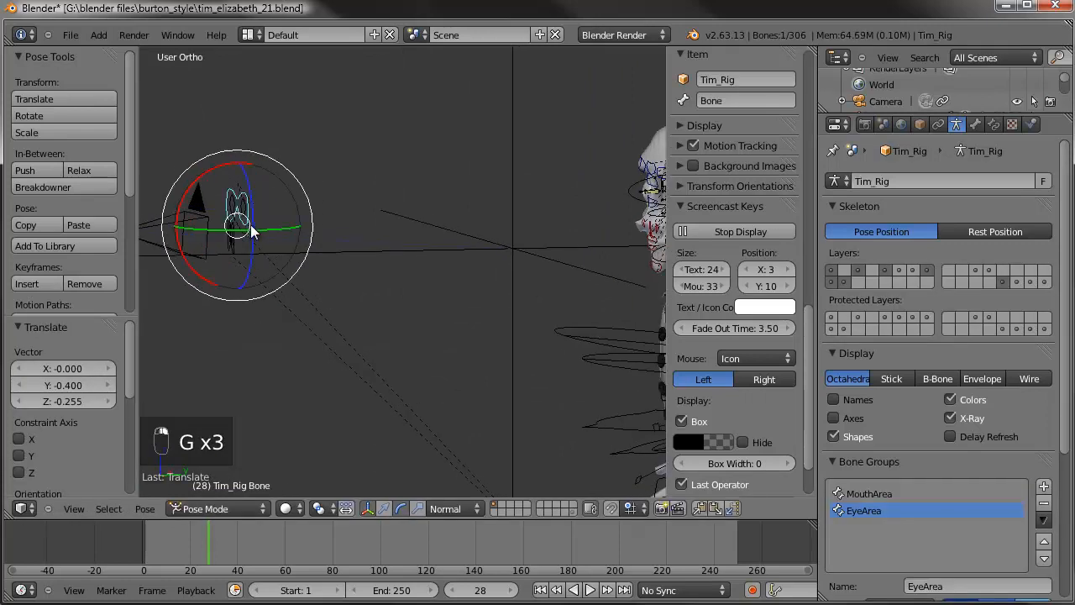
{"action": "key", "text": "g"}
{"action": "left_click", "coordinate": [283, 240]}
- Return to the camera view, deselect all bones and save over tim_elizabeth_21.blend
{"action": "key", "text": "KP_0"}
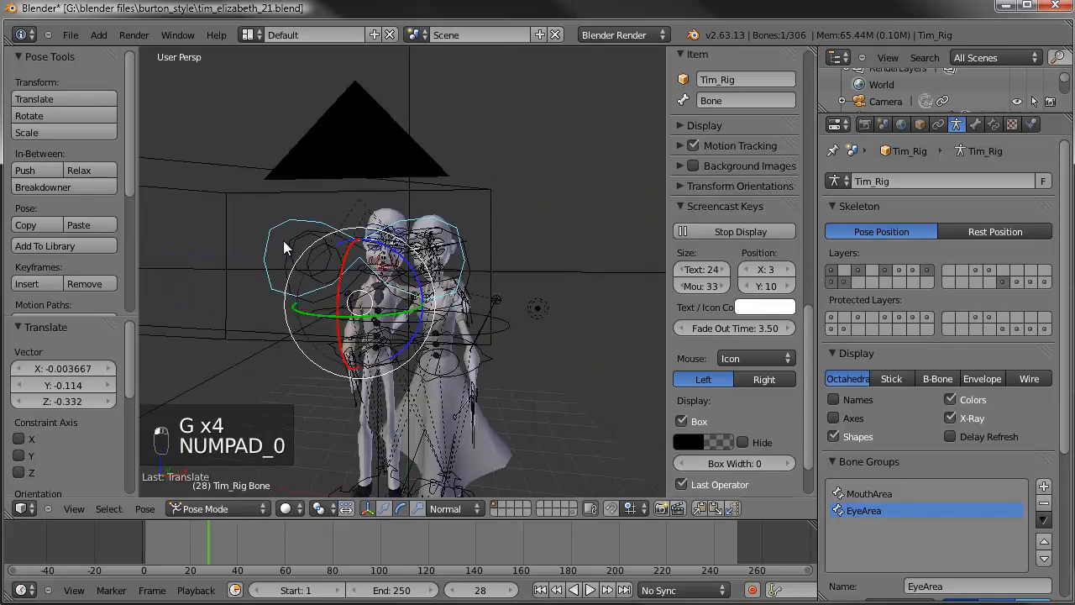
{"action": "scroll", "coordinate": [279, 239], "scroll_direction": "up", "scroll_amount": 4}
{"action": "scroll", "coordinate": [493, 337], "scroll_direction": "down", "scroll_amount": 3}
{"action": "middle_click_drag", "start_coordinate": [493, 338], "coordinate": [497, 283], "text": "shift"}
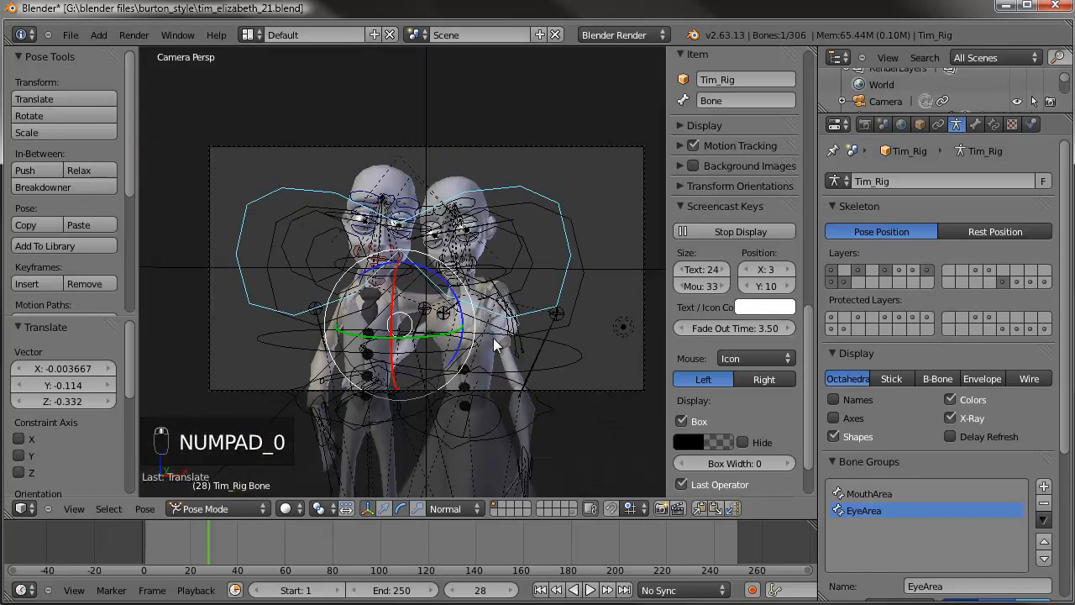
{"action": "key", "text": "a"}
{"action": "key", "text": "a"}
{"action": "key", "text": "ctrl+s"}
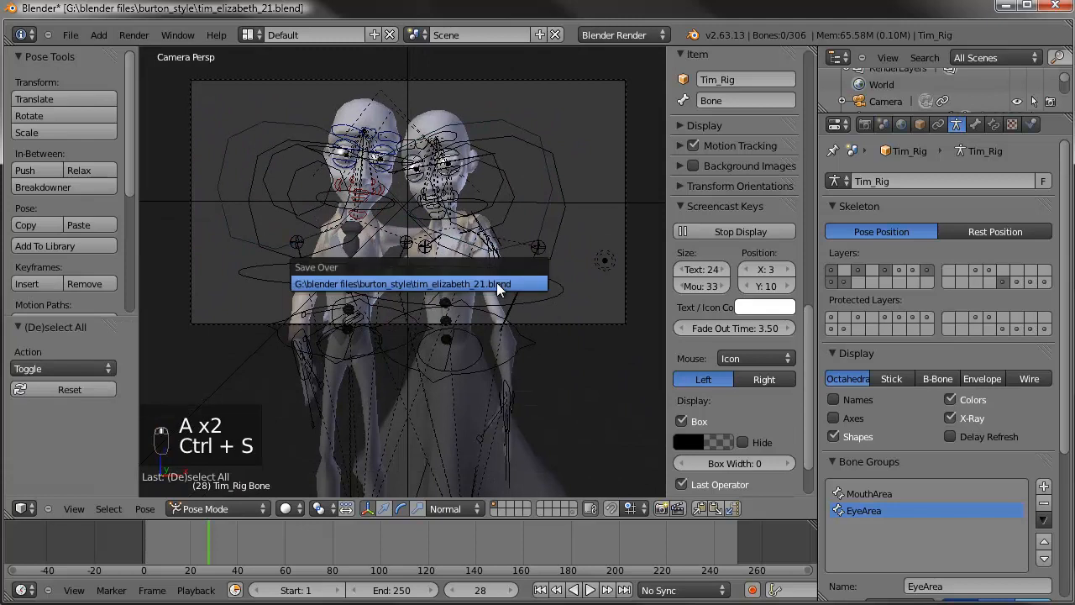
{"action": "left_click", "coordinate": [497, 283]}
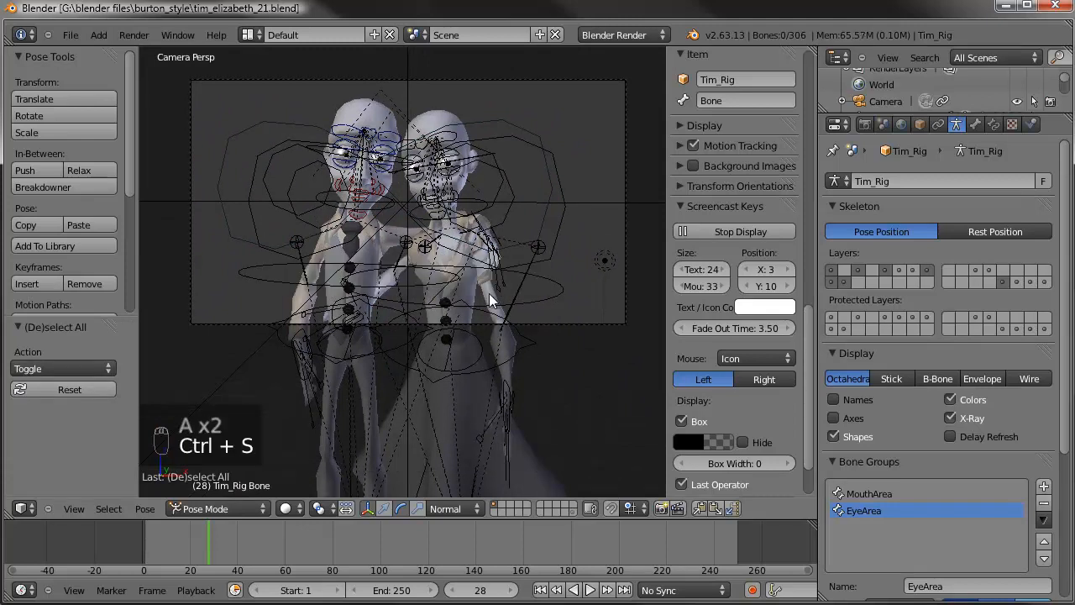
- From the top view, move the lamp in front of the characters by about 2.625 in X and -4.613 in Y
{"action": "key", "text": "KP_7"}
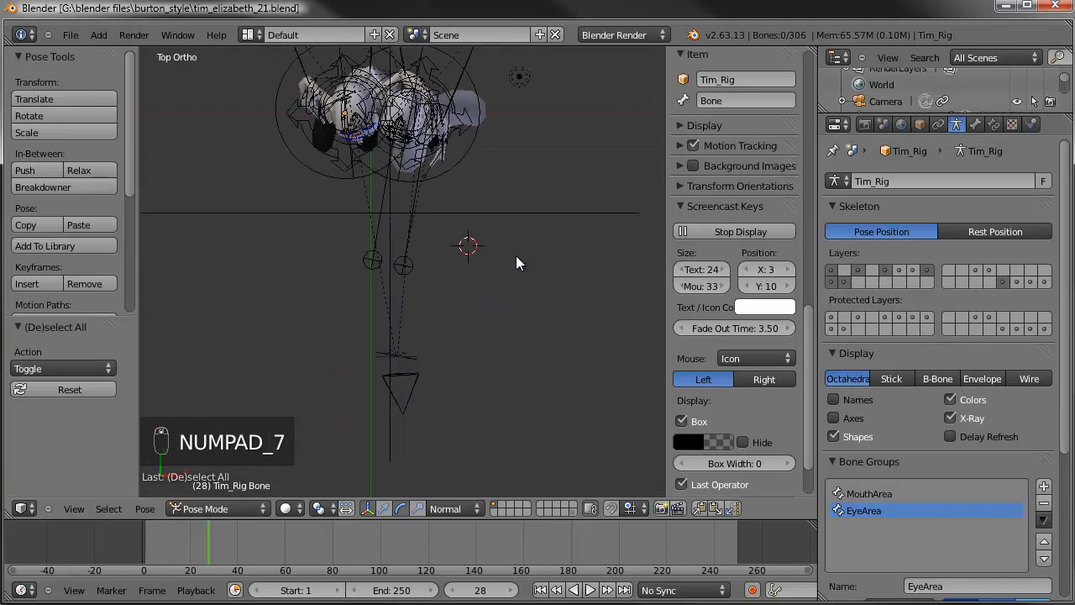
{"action": "right_click", "coordinate": [429, 230]}
{"action": "key", "text": "g"}
{"action": "left_click", "coordinate": [485, 328]}
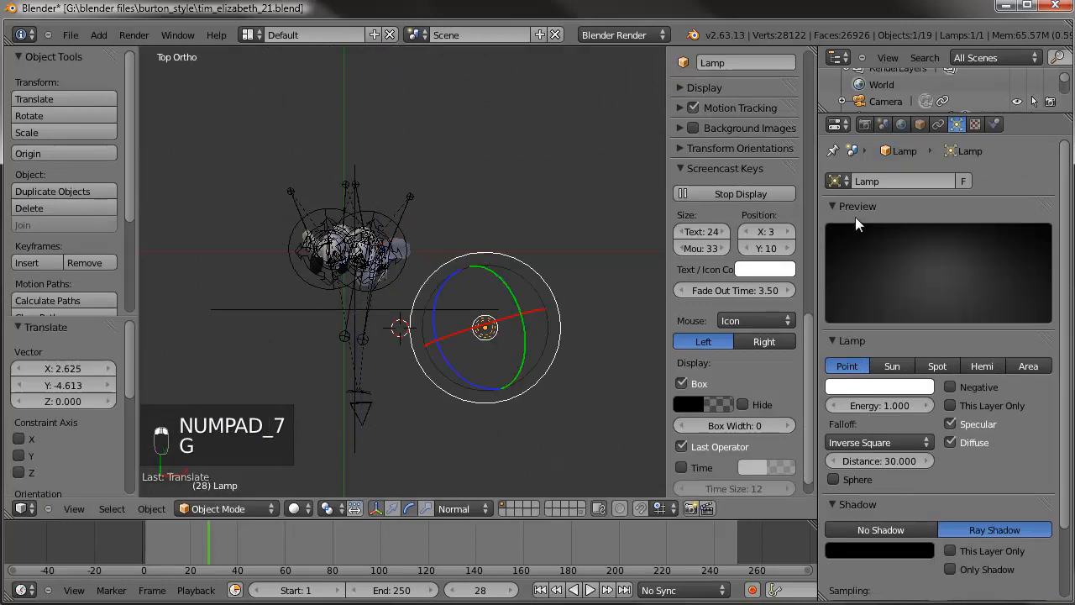
- Change the lamp type to Spot with Buffer Shadow and bring its shadow settings into view
{"action": "left_click", "coordinate": [934, 368]}
{"action": "left_click", "coordinate": [944, 521]}
{"action": "scroll", "coordinate": [935, 483], "scroll_direction": "down", "scroll_amount": 2}
{"action": "scroll", "coordinate": [935, 482], "scroll_direction": "down", "scroll_amount": 3}
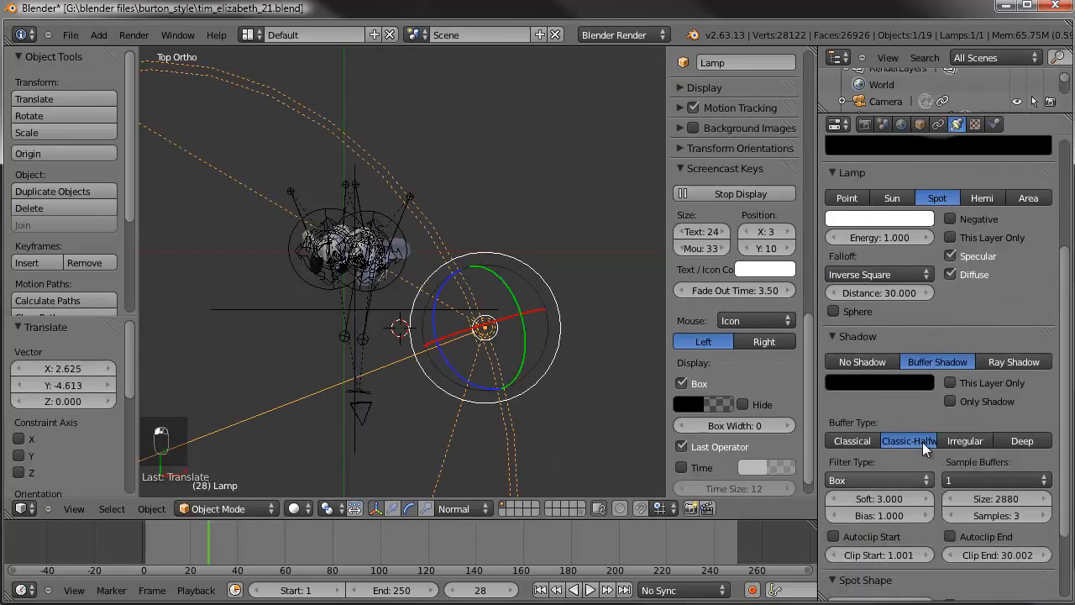
- From the front view, raise the lamp about 8.9 in Z and 2.7 in X, angle it toward the characters, and lower it about 1.2
{"action": "middle_click_drag", "start_coordinate": [424, 340], "coordinate": [457, 324]}
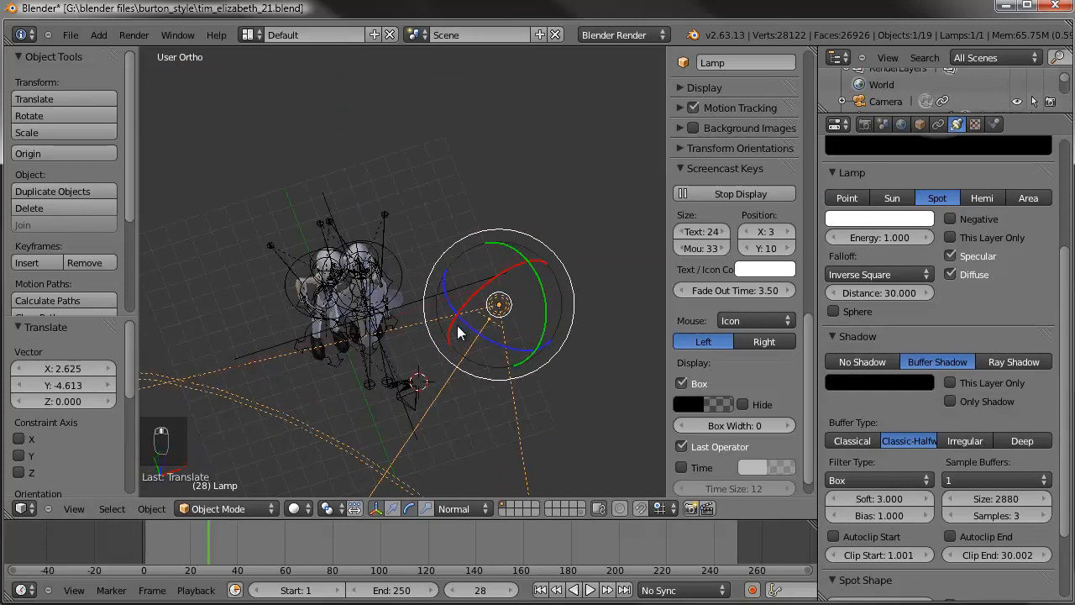
{"action": "key", "text": "KP_1"}
{"action": "key", "text": "g"}
{"action": "left_click", "coordinate": [468, 120]}
{"action": "key", "text": "r"}
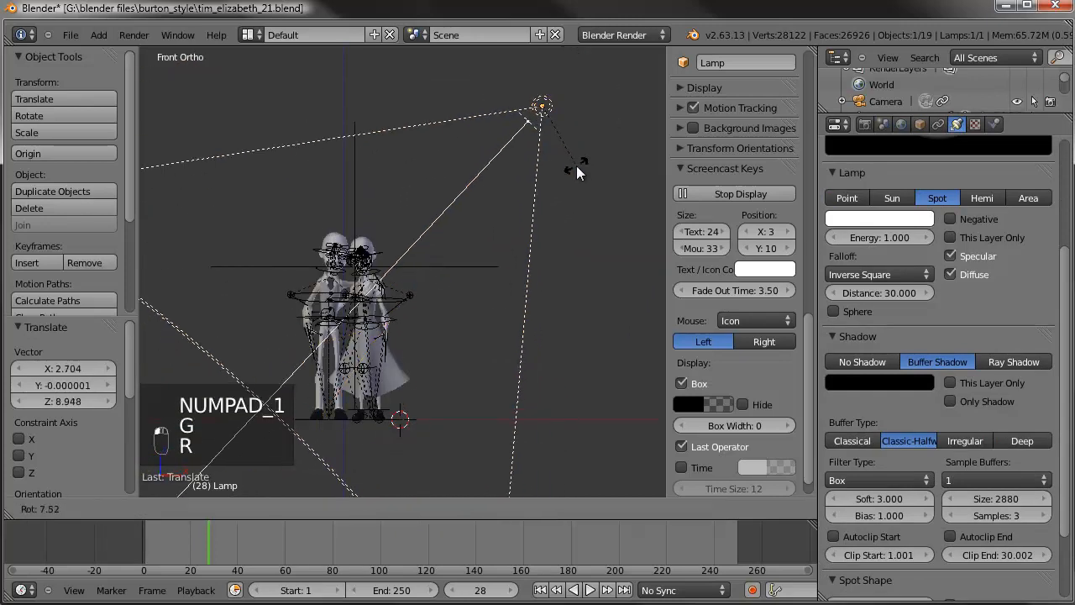
{"action": "left_click", "coordinate": [568, 191]}
{"action": "key", "text": "g"}
{"action": "left_click", "coordinate": [572, 222]}
- From the top view, rotate the lamp about 48.7° to face the characters and move it about -0.597 in X and -2.704 in Y
{"action": "key", "text": "KP_7"}
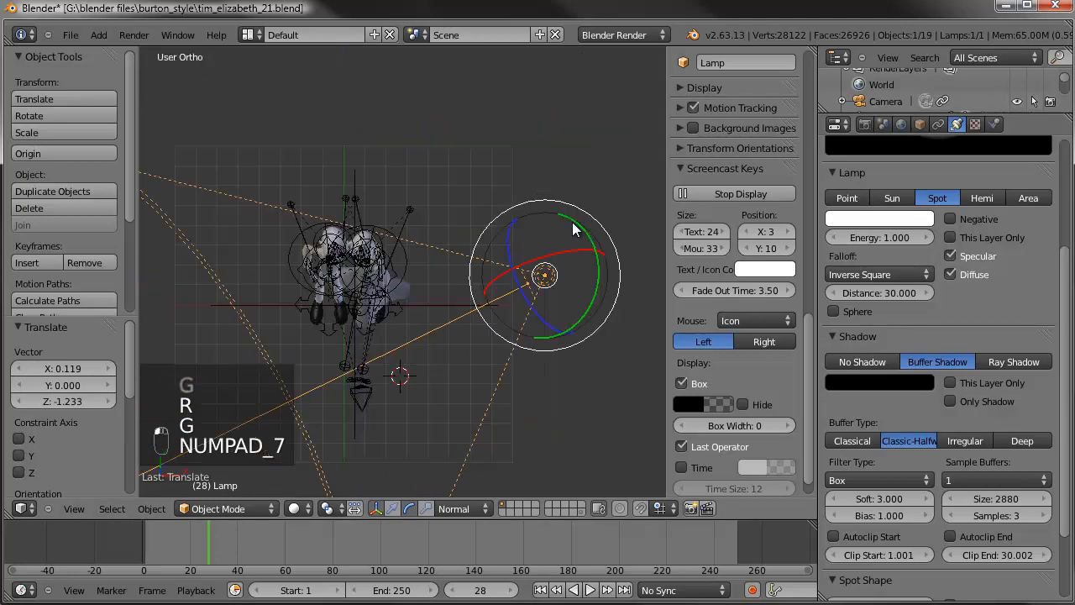
{"action": "key", "text": "r"}
{"action": "left_click", "coordinate": [596, 289]}
{"action": "key", "text": "g"}
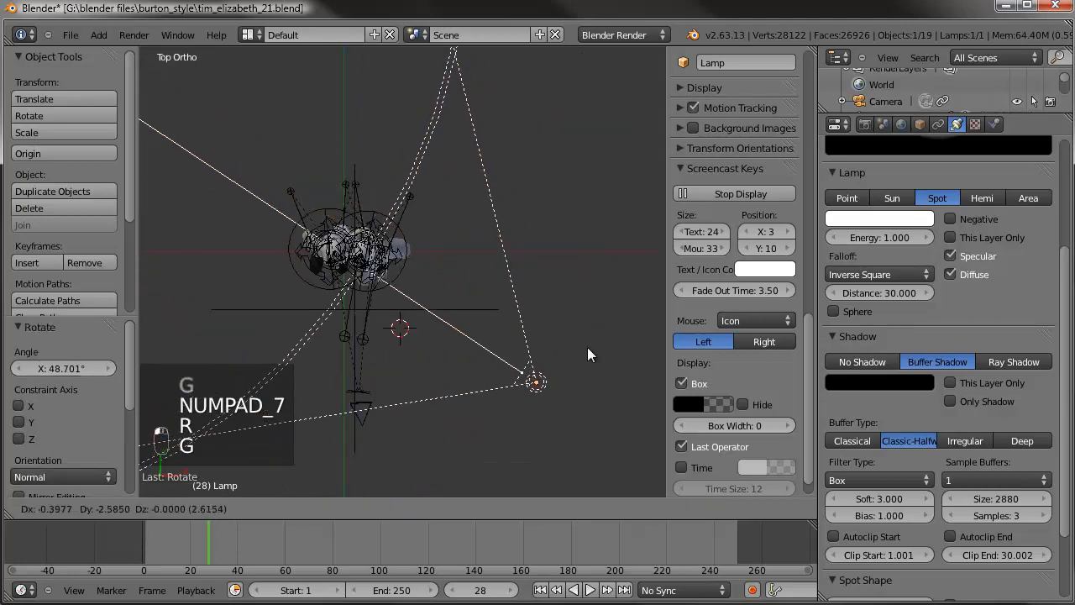
{"action": "left_click", "coordinate": [579, 368]}
- From an angled view, shift the lamp about 0.370 in X, -0.203 in Y and 0.539 in Z
{"action": "middle_click_drag", "start_coordinate": [580, 368], "coordinate": [558, 160]}
{"action": "key", "text": "g"}
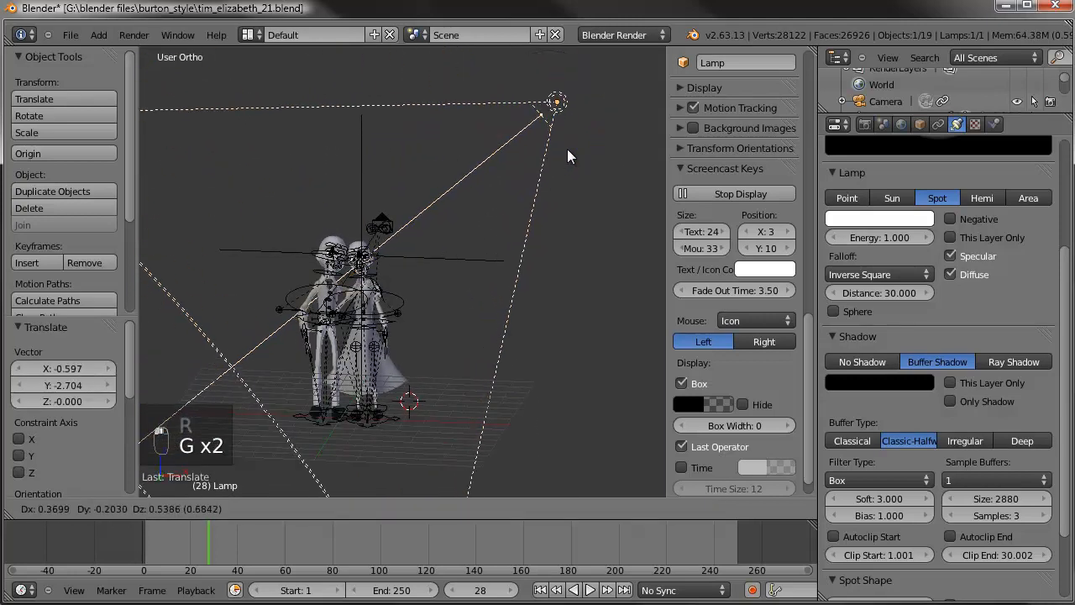
{"action": "left_click", "coordinate": [567, 149]}
- Set the lamp's buffer shadow bias to 0.05 and save over tim_elizabeth_21.blend
{"action": "scroll", "coordinate": [900, 459], "scroll_direction": "down", "scroll_amount": 3}
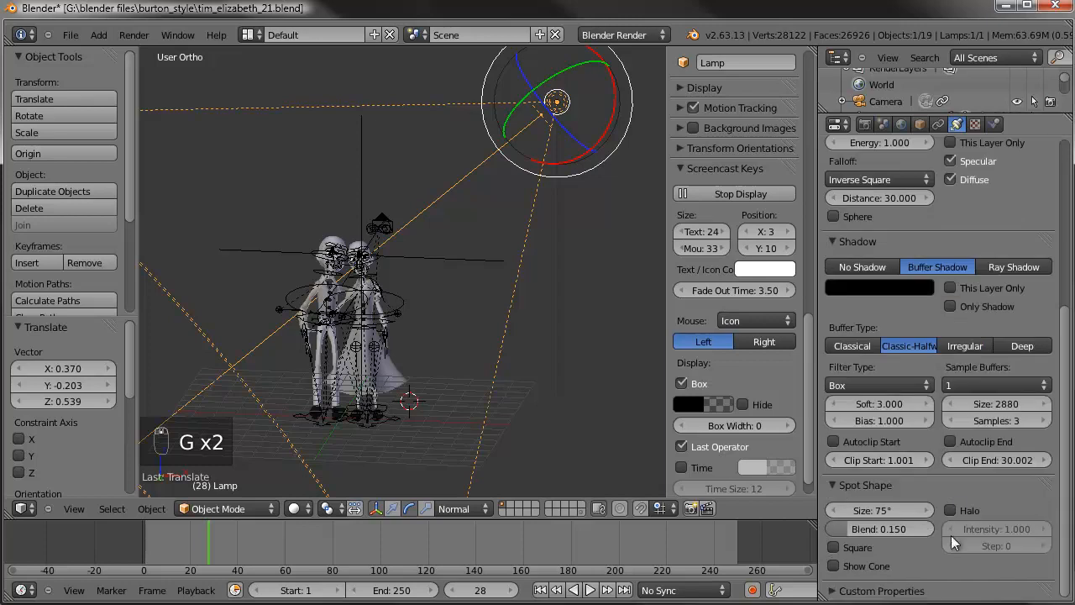
{"action": "left_click", "coordinate": [874, 420]}
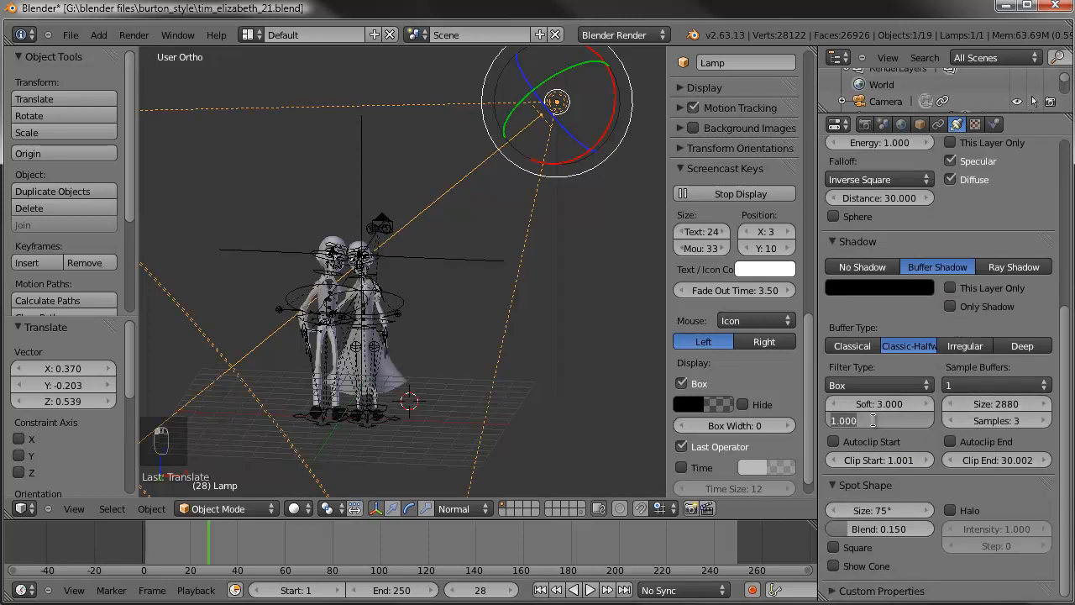
{"action": "key", "text": "BackSpace"}
{"action": "type", "text": "1"}
{"action": "key", "text": "BackSpace"}
{"action": "type", "text": "05"}
{"action": "key", "text": "Return"}
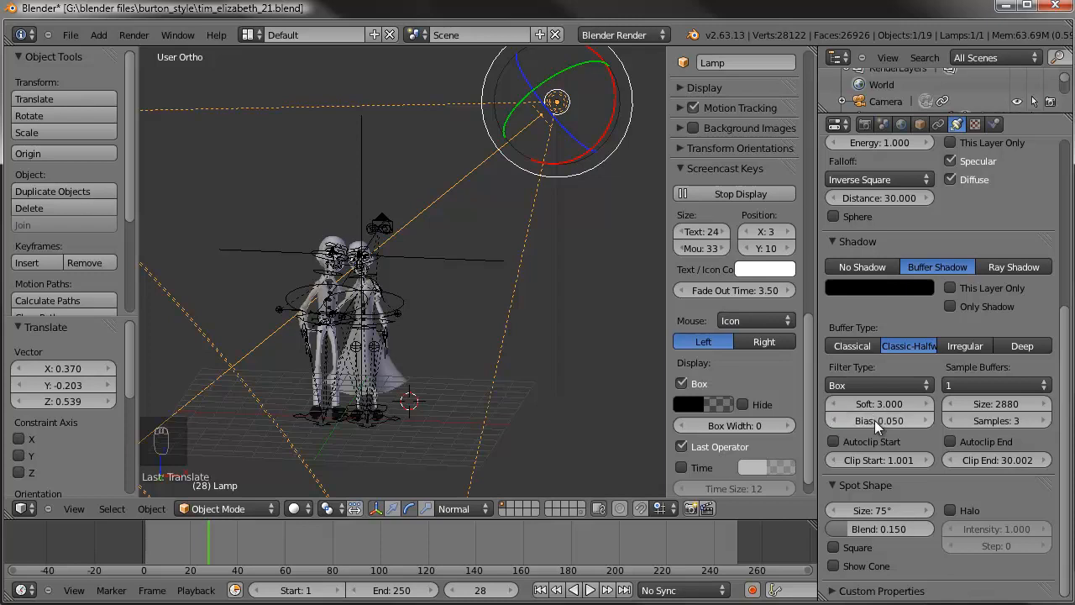
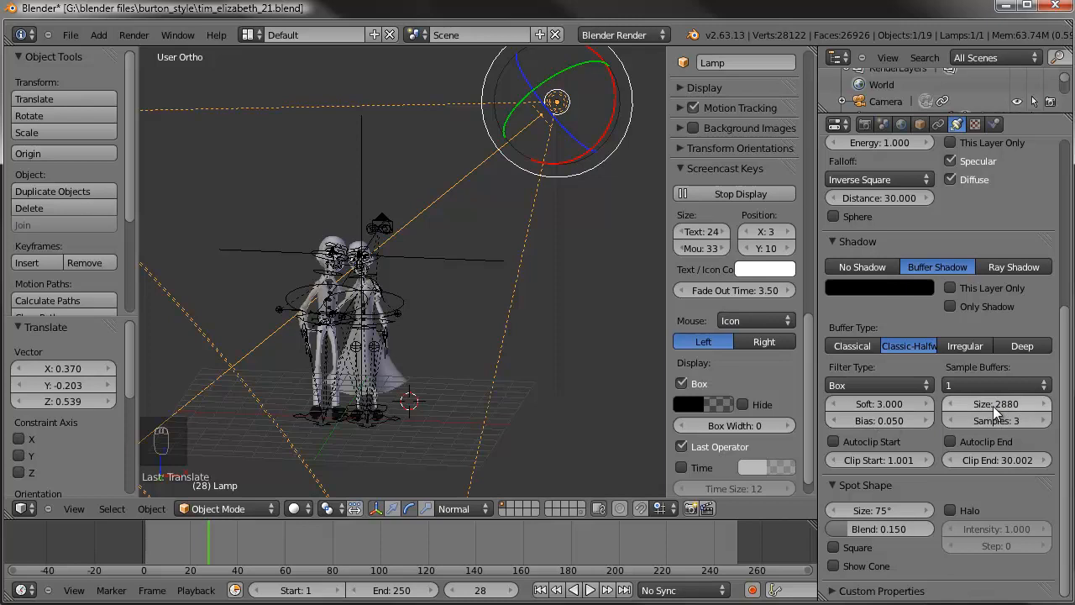
{"action": "key", "text": "ctrl+s"}
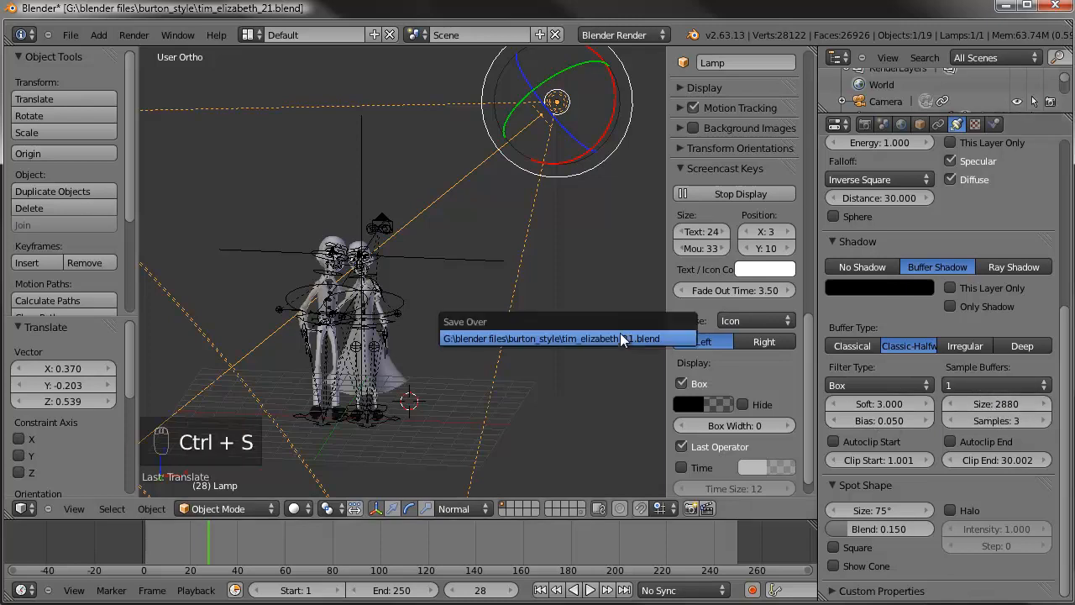
{"action": "left_click", "coordinate": [620, 339]}
- Enable Ambient Occlusion for the world with a factor of 0.25 and save the file
{"action": "left_click", "coordinate": [902, 125]}
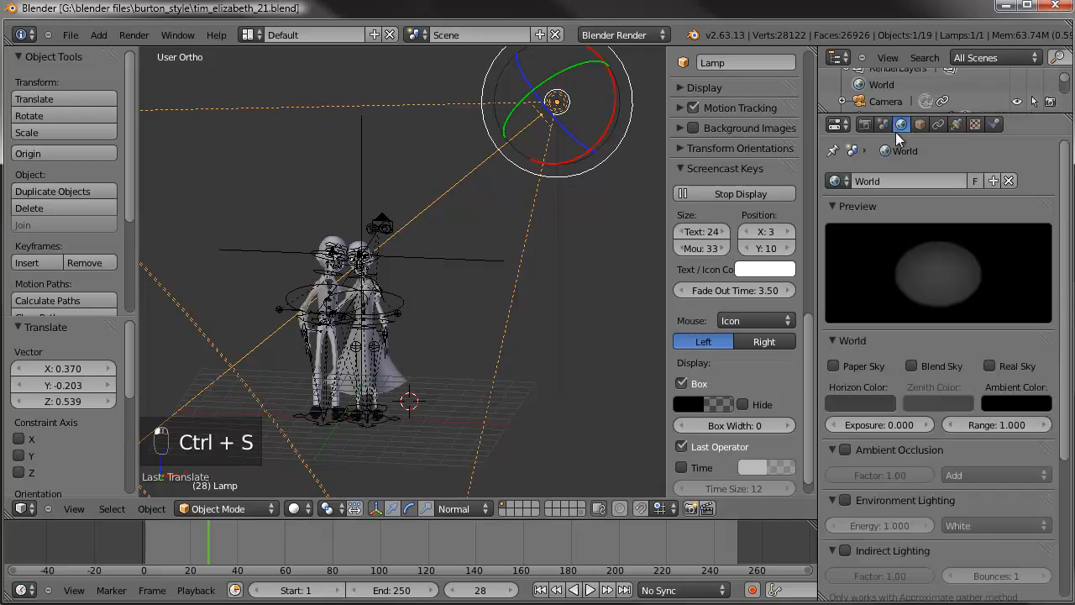
{"action": "left_click", "coordinate": [845, 450]}
{"action": "left_click", "coordinate": [874, 477]}
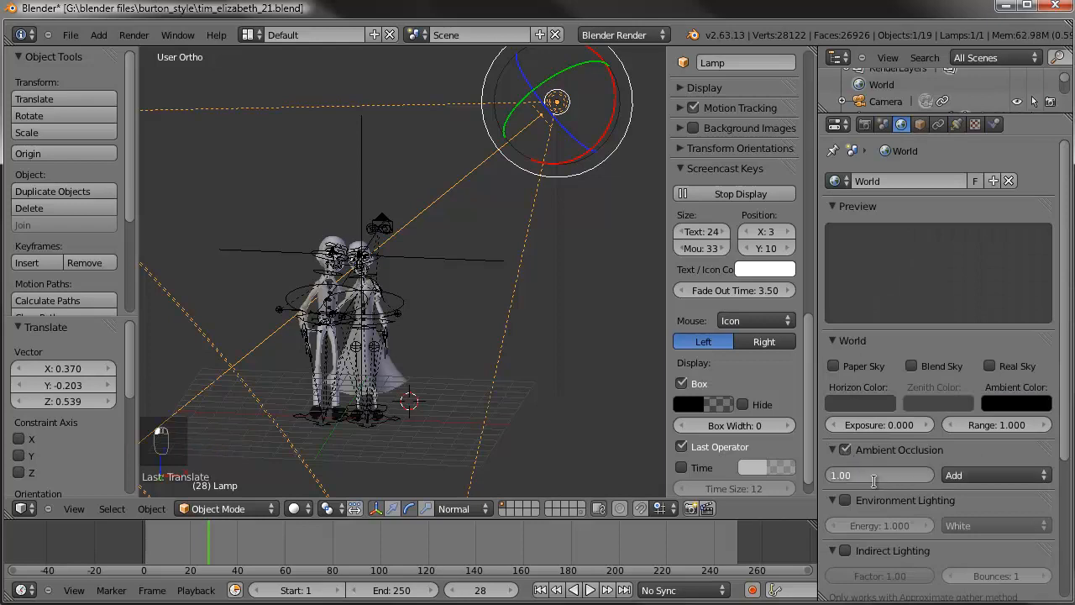
{"action": "type", "text": "0.25"}
{"action": "key", "text": "Return"}
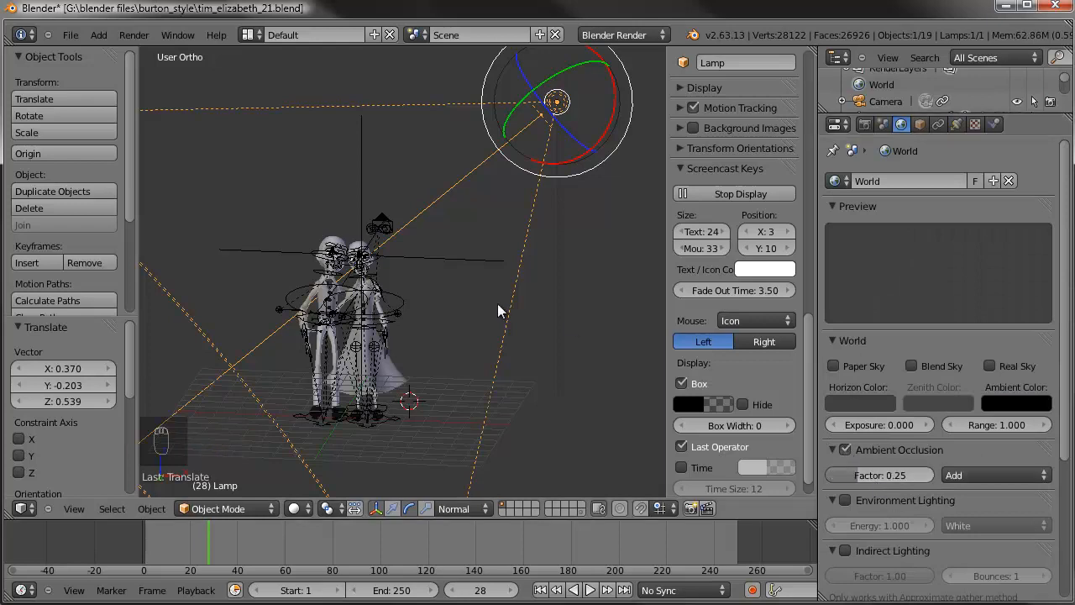
{"action": "key", "text": "ctrl+s"}
{"action": "left_click", "coordinate": [383, 253]}
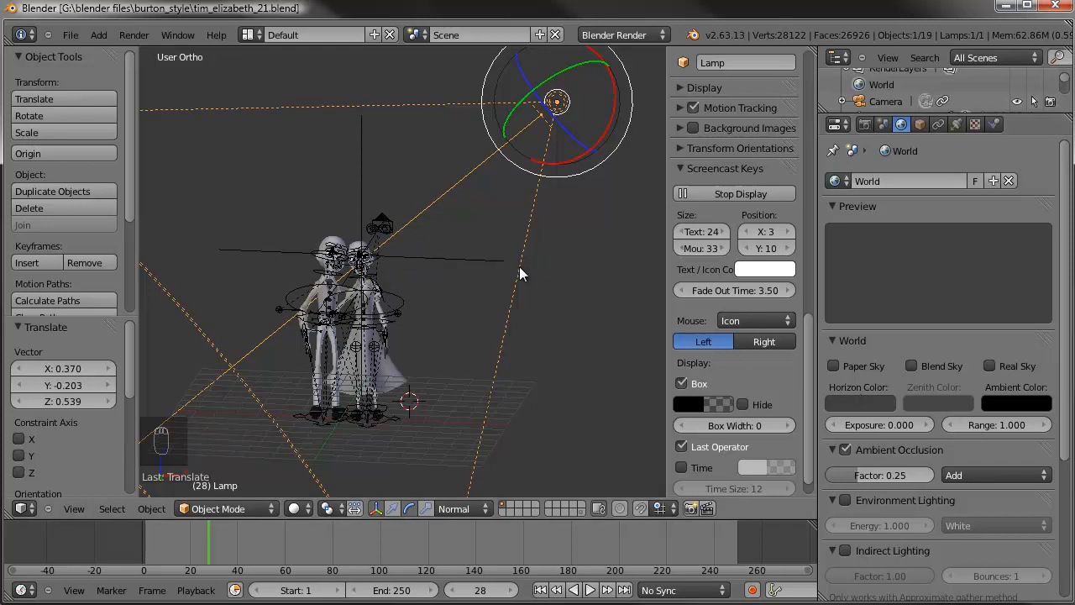
- Set the world's horizon color to a dark blue, about R 0.015, G 0.034, B 0.055
{"action": "left_click", "coordinate": [848, 403]}
{"action": "left_click_drag", "start_coordinate": [970, 277], "coordinate": [917, 193]}
{"action": "left_click_drag", "start_coordinate": [970, 228], "coordinate": [971, 269]}
{"action": "left_click_drag", "start_coordinate": [926, 223], "coordinate": [919, 199]}
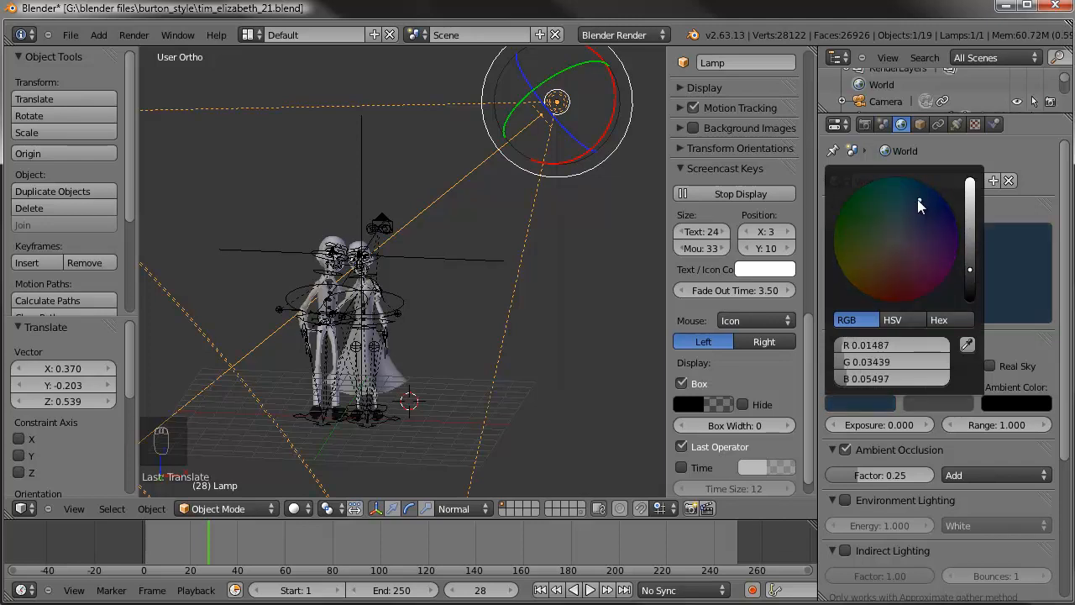
- Use Blend Sky for the world with a black zenith color and save the file
{"action": "left_click", "coordinate": [912, 368]}
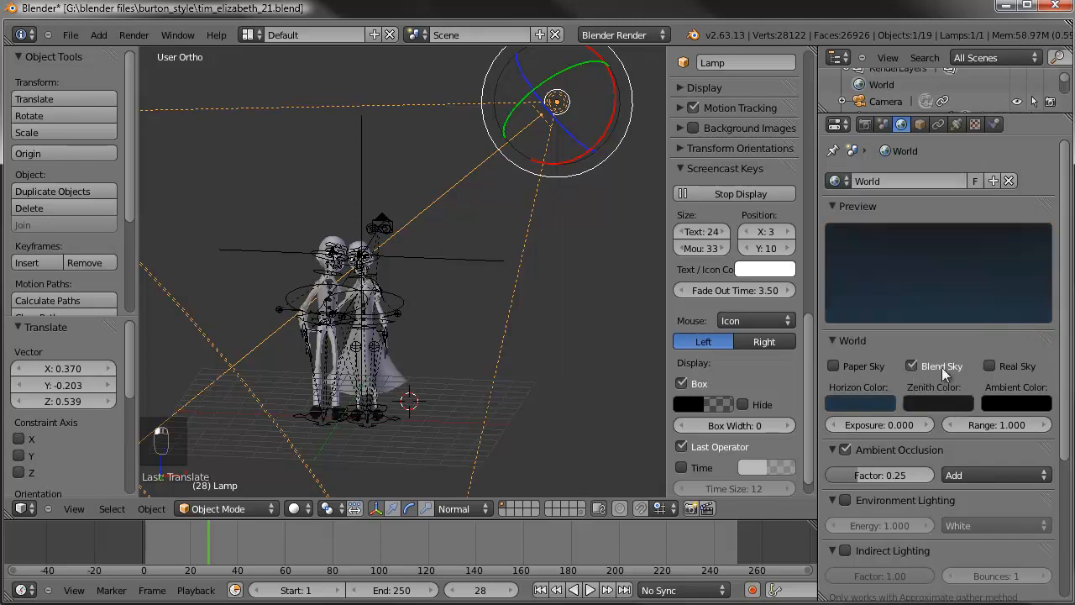
{"action": "left_click", "coordinate": [911, 367]}
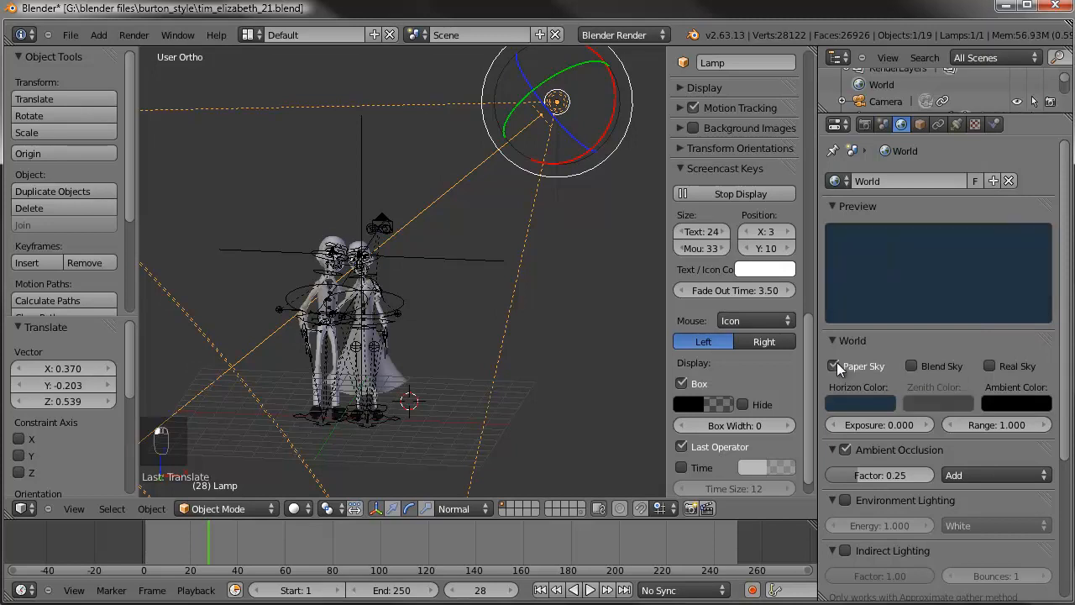
{"action": "left_click", "coordinate": [915, 366]}
{"action": "left_click", "coordinate": [933, 403]}
{"action": "left_click_drag", "start_coordinate": [961, 279], "coordinate": [960, 301]}
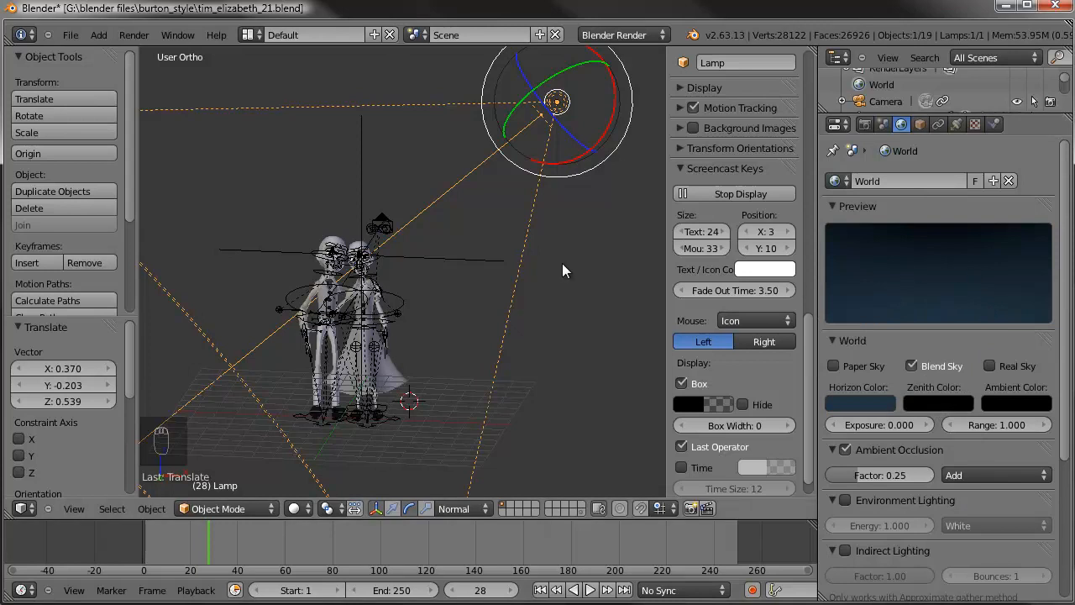
{"action": "key", "text": "ctrl+s"}
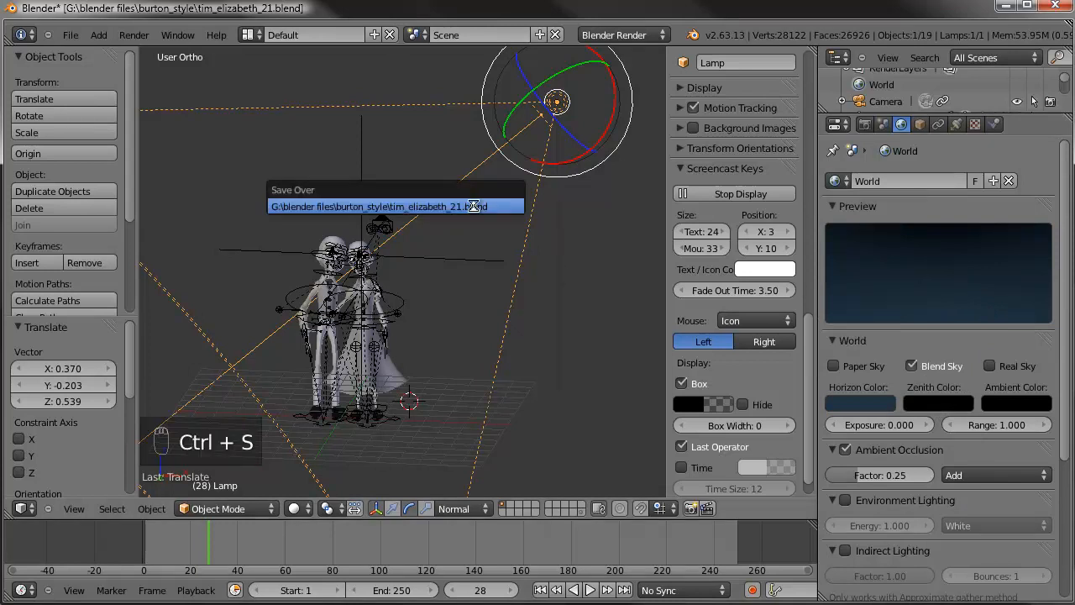
{"action": "left_click", "coordinate": [473, 206]}
- In the camera view, check the modifiers on Elizabeth_mesh and Tim_mesh, and save the file
{"action": "key", "text": "KP_0"}
{"action": "middle_click_drag", "start_coordinate": [472, 205], "coordinate": [476, 252], "text": "shift"}
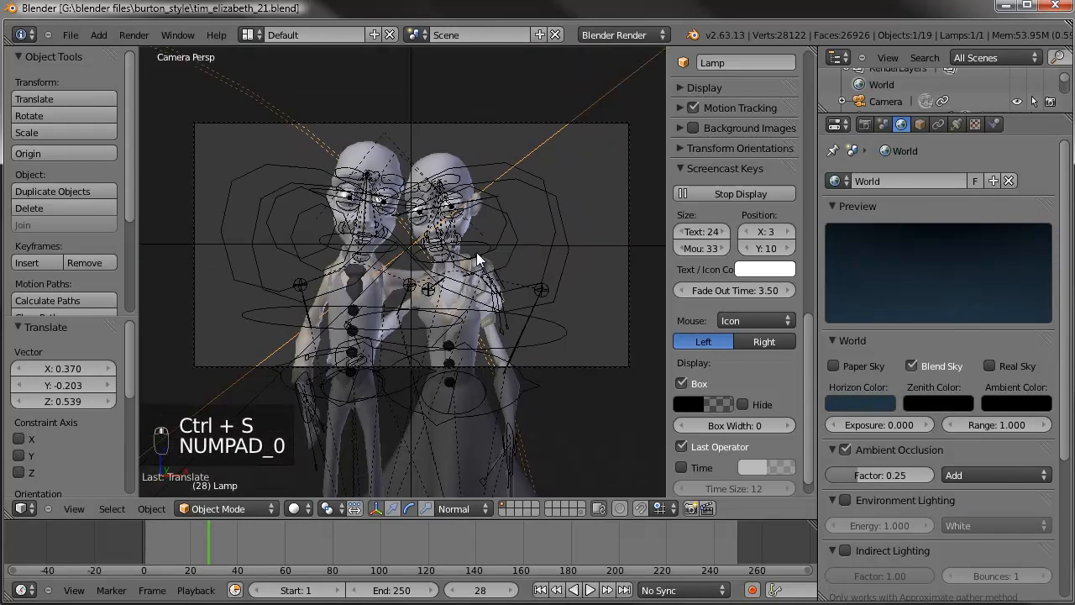
{"action": "key", "text": "ctrl+s"}
{"action": "right_click", "coordinate": [448, 159]}
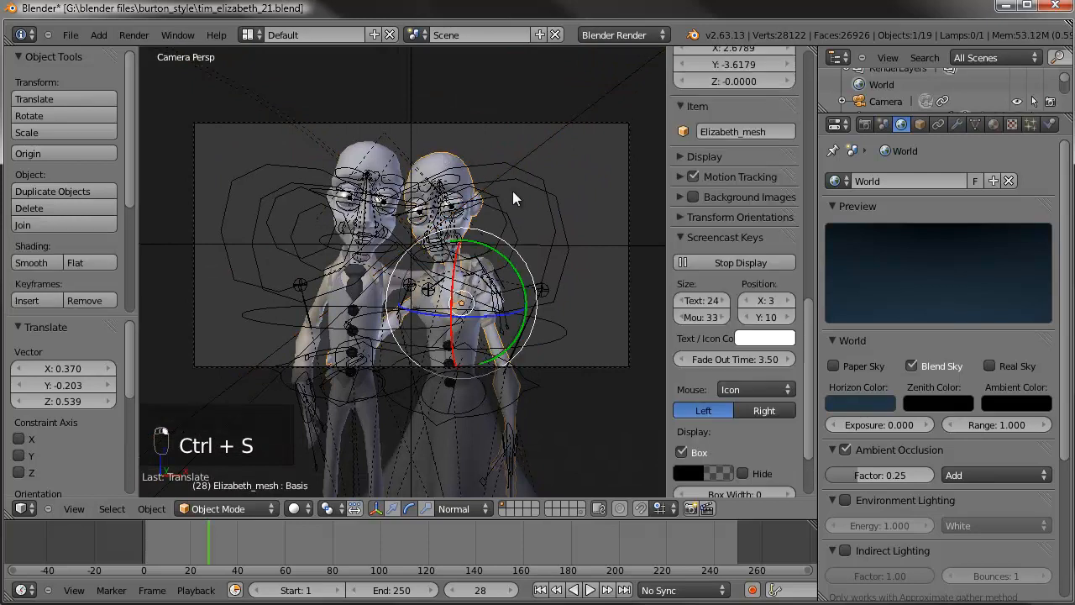
{"action": "left_click", "coordinate": [957, 125]}
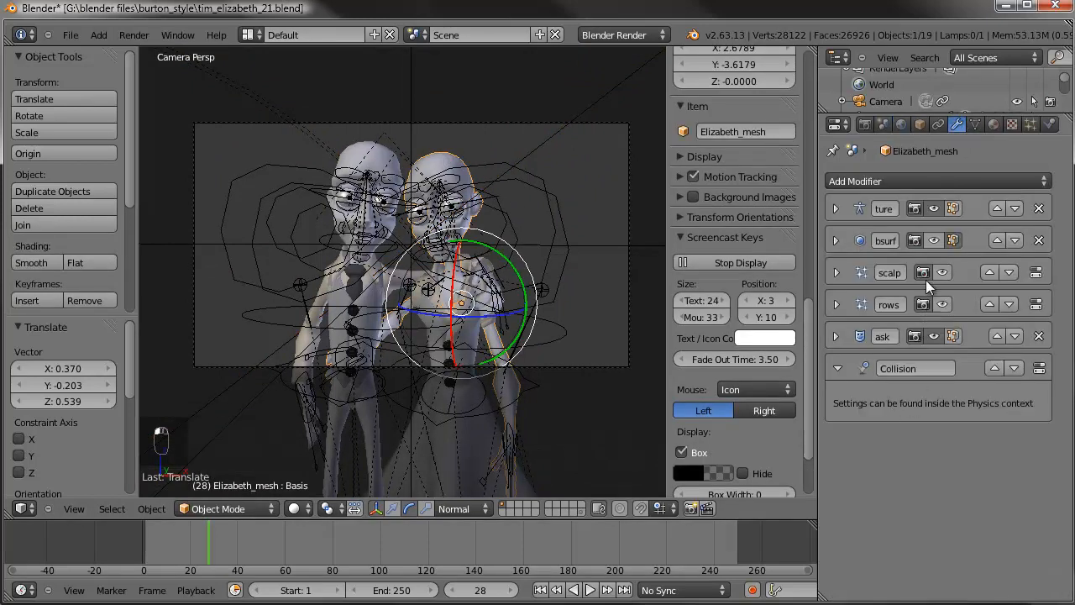
{"action": "right_click", "coordinate": [356, 147]}
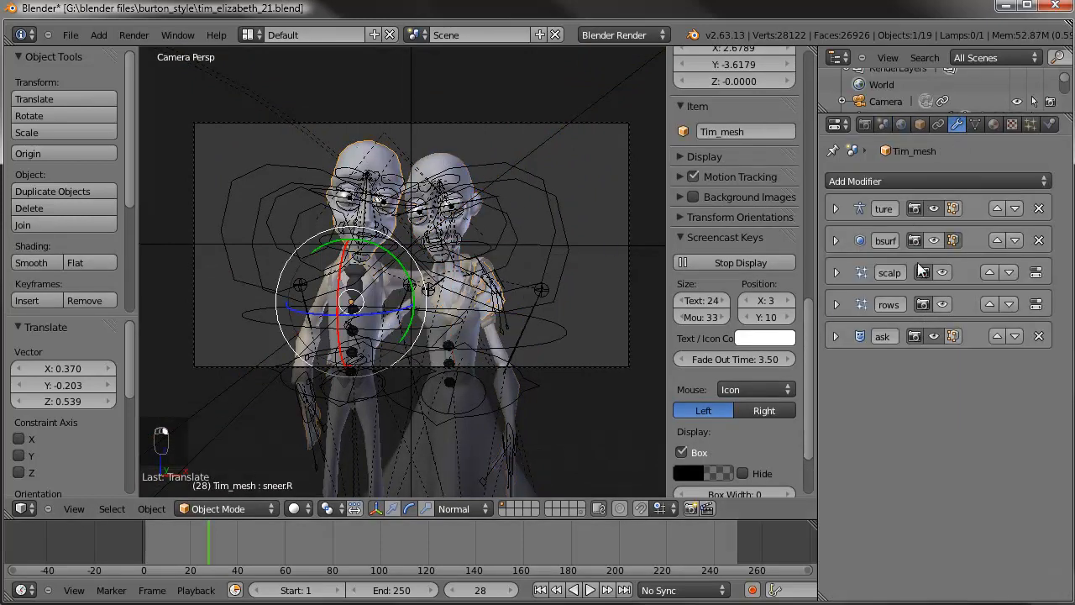
{"action": "key", "text": "ctrl+s"}
{"action": "left_click", "coordinate": [483, 269]}
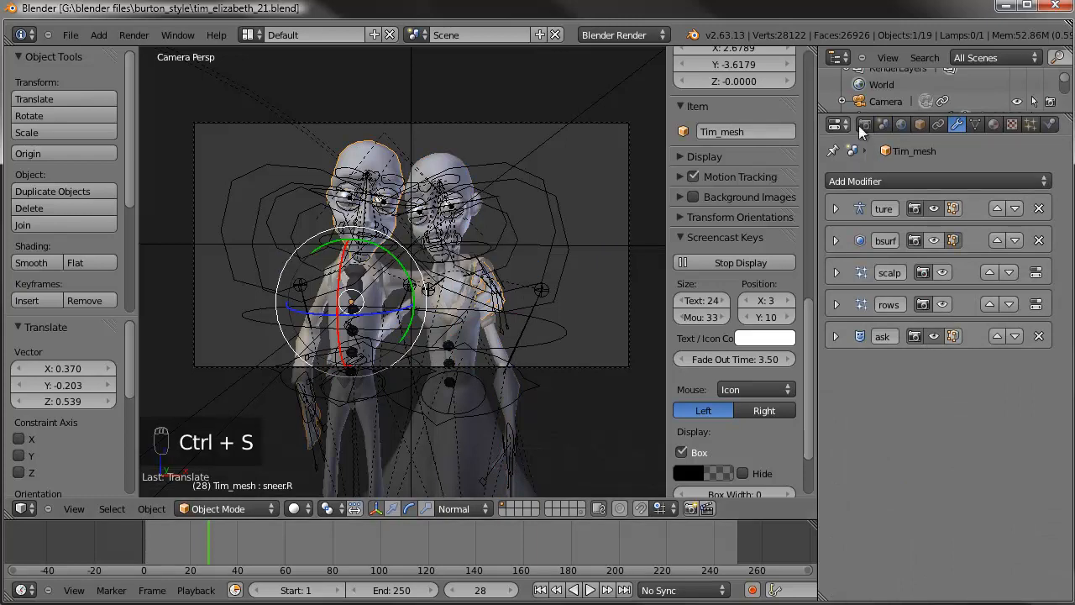
- Set the render resolution to 1280 by 720 and save the file with the camera selected
{"action": "left_click", "coordinate": [864, 124]}
{"action": "left_click", "coordinate": [882, 330]}
{"action": "type", "text": "12"}
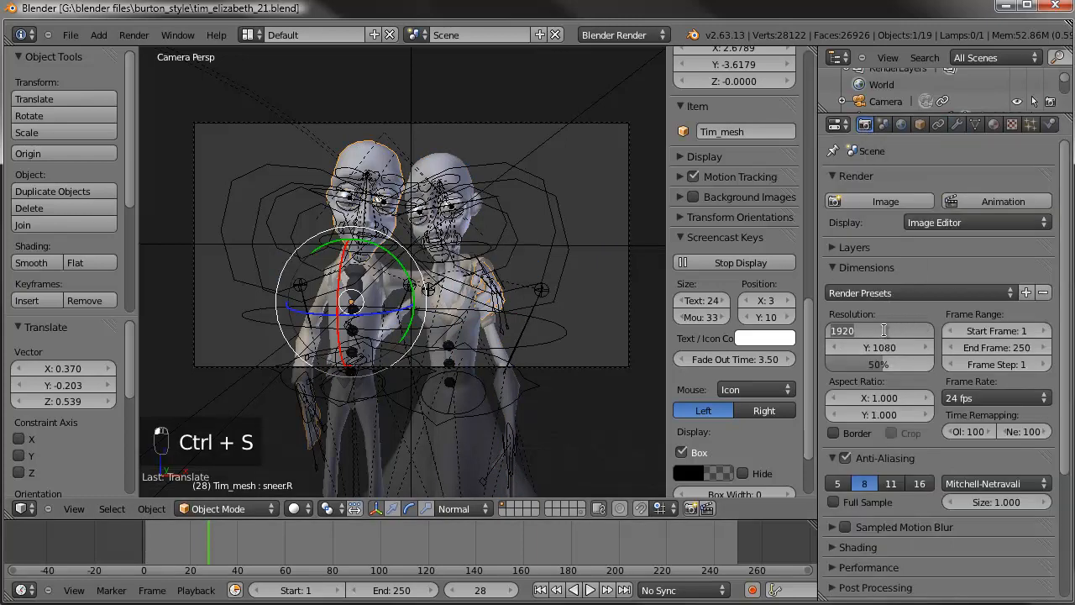
{"action": "type", "text": "80"}
{"action": "key", "text": "Tab"}
{"action": "type", "text": "720"}
{"action": "key", "text": "Return"}
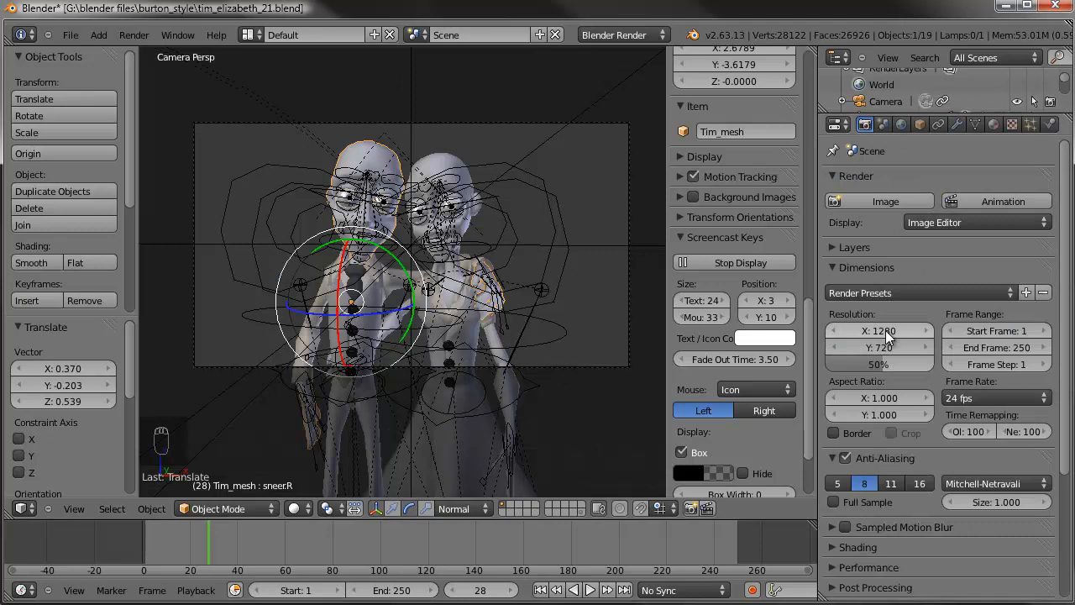
{"action": "right_click", "coordinate": [627, 227]}
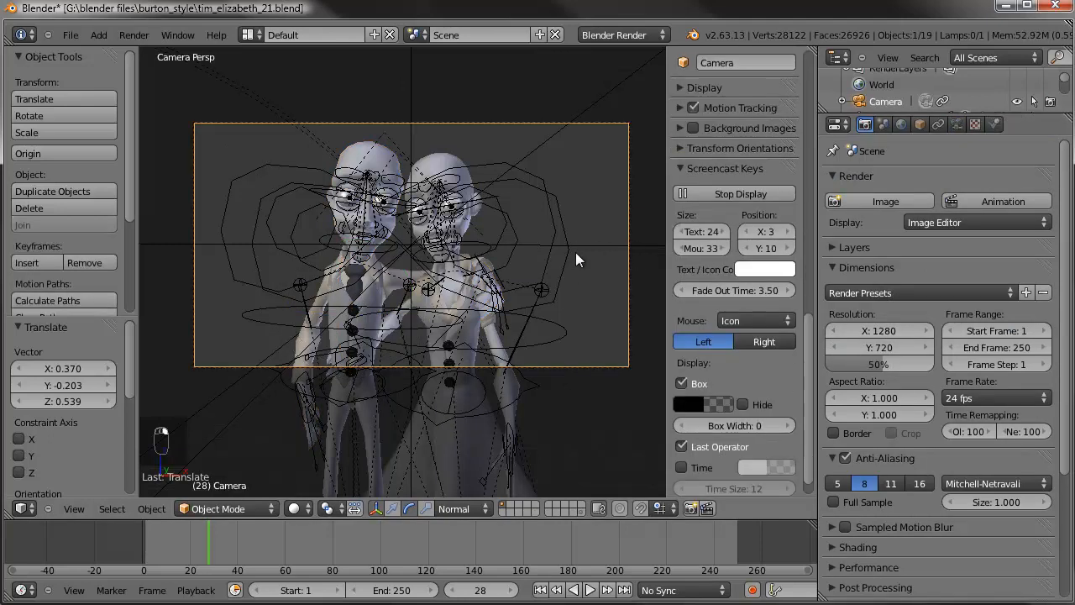
{"action": "key", "text": "ctrl+s"}
{"action": "left_click", "coordinate": [574, 255]}
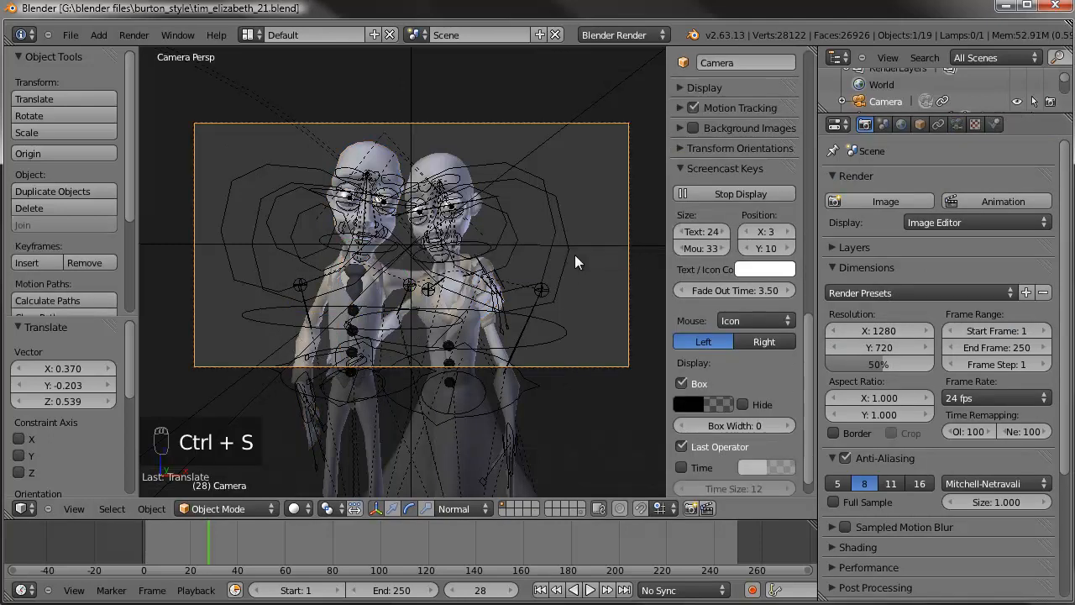
- Set the render display to New Window and save over tim_elizabeth_21.blend
{"action": "left_click", "coordinate": [1017, 223]}
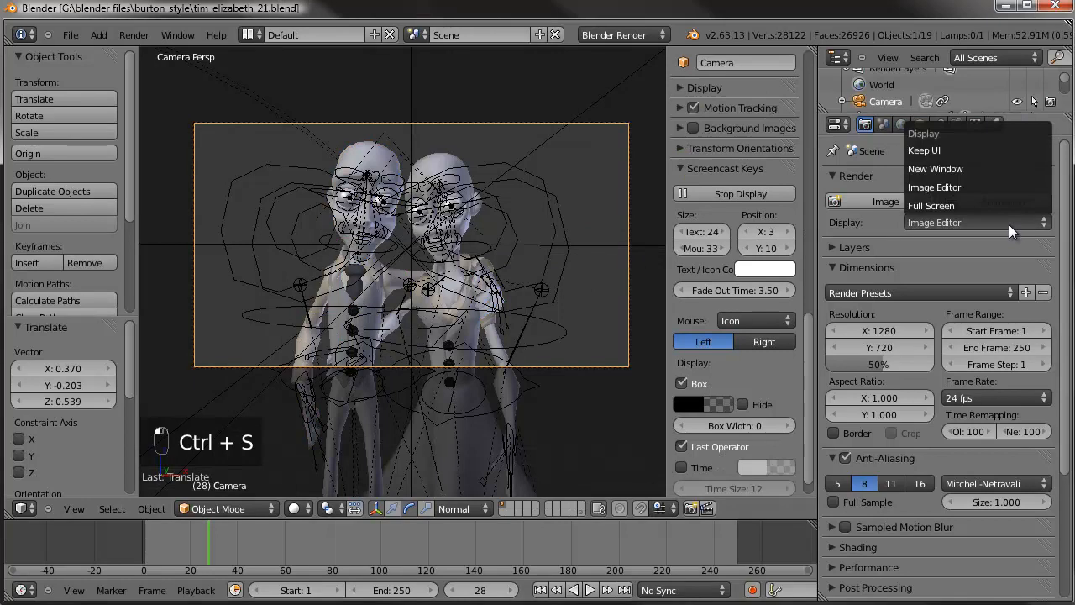
{"action": "left_click", "coordinate": [944, 172]}
{"action": "key", "text": "ctrl+s"}
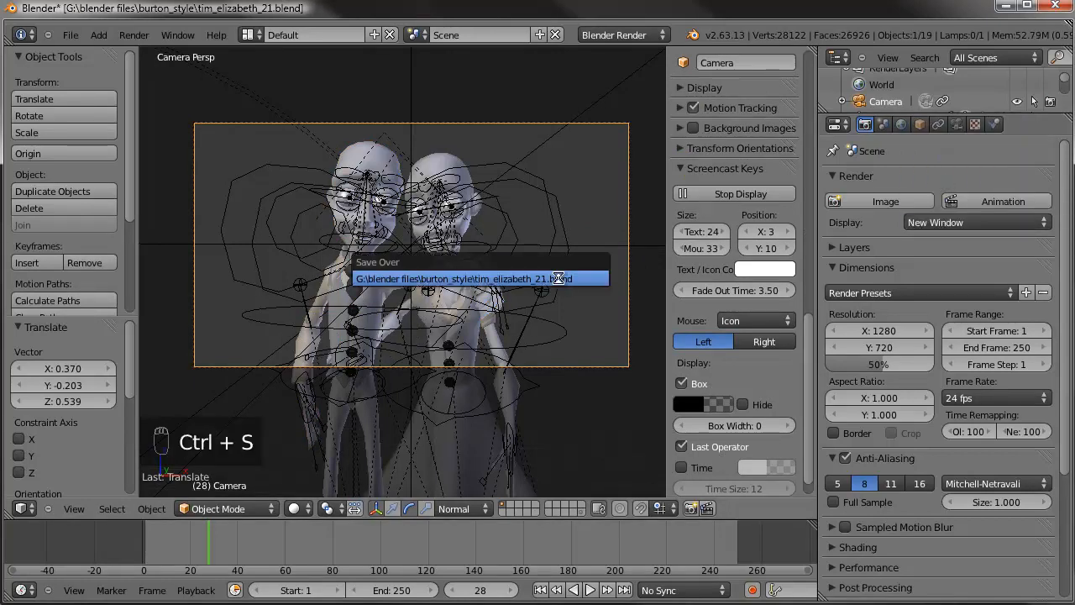
{"action": "left_click", "coordinate": [558, 277]}
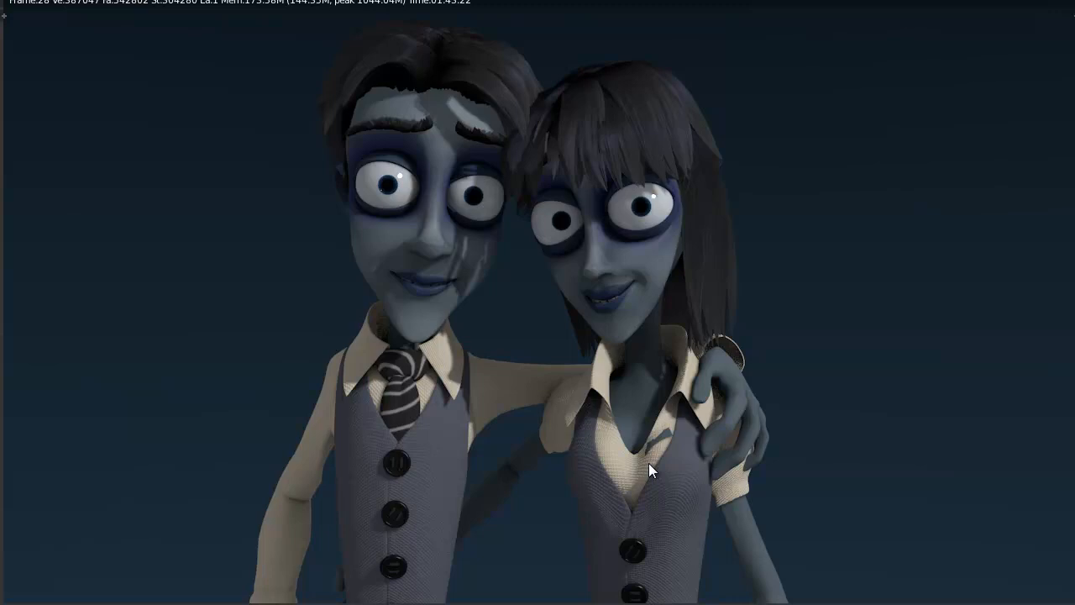
- Close the render, switch Elizabeth_Rig to Object Mode and move it to layer 16
{"action": "key", "text": "Escape"}
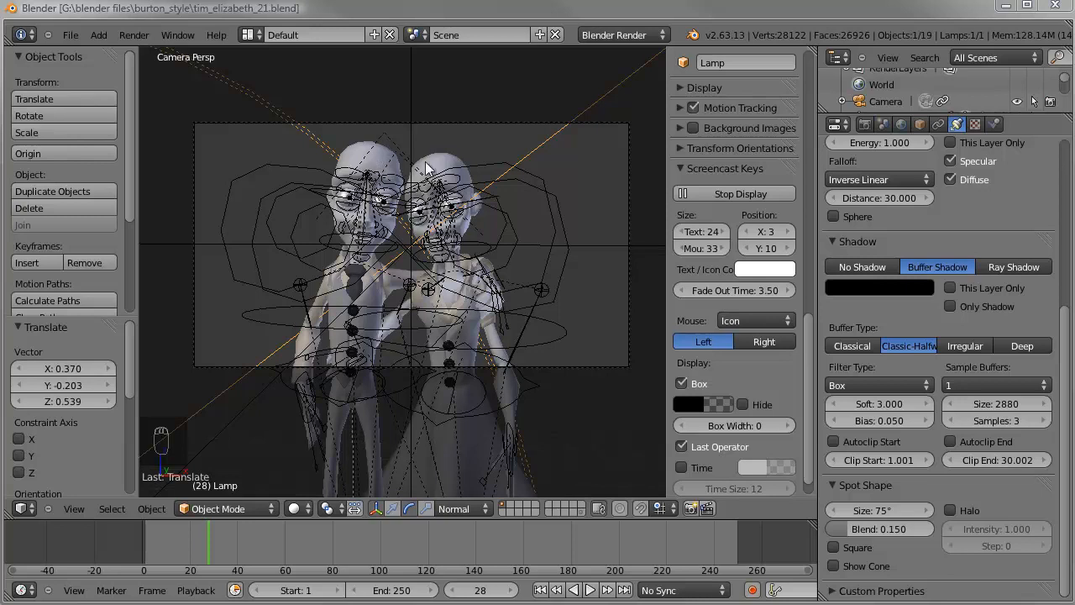
{"action": "right_click", "coordinate": [459, 149]}
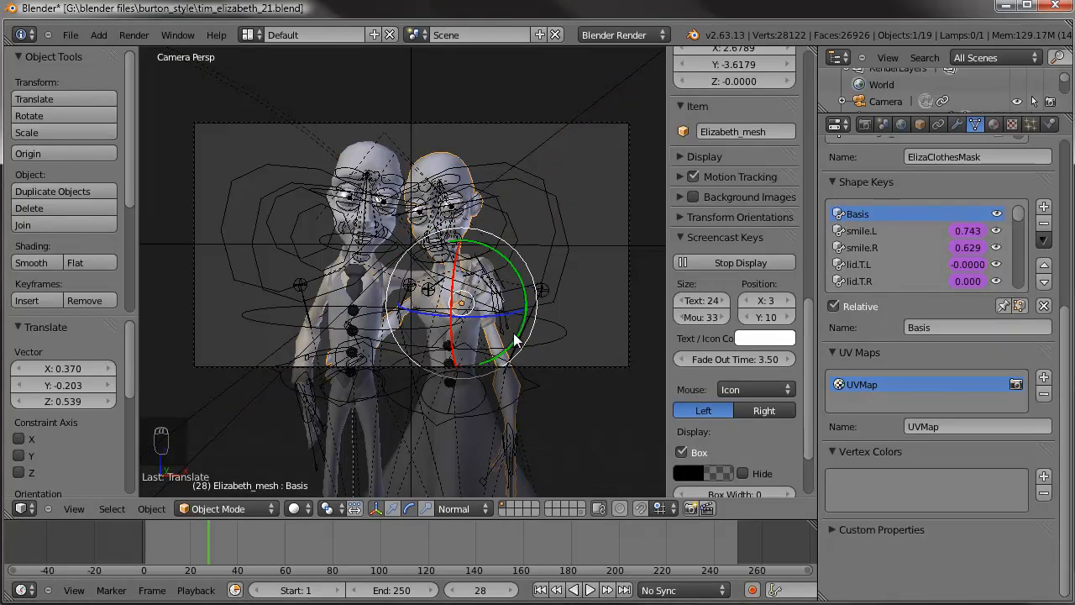
{"action": "scroll", "coordinate": [507, 318], "scroll_direction": "up", "scroll_amount": 3}
{"action": "scroll", "coordinate": [608, 360], "scroll_direction": "down", "scroll_amount": 2}
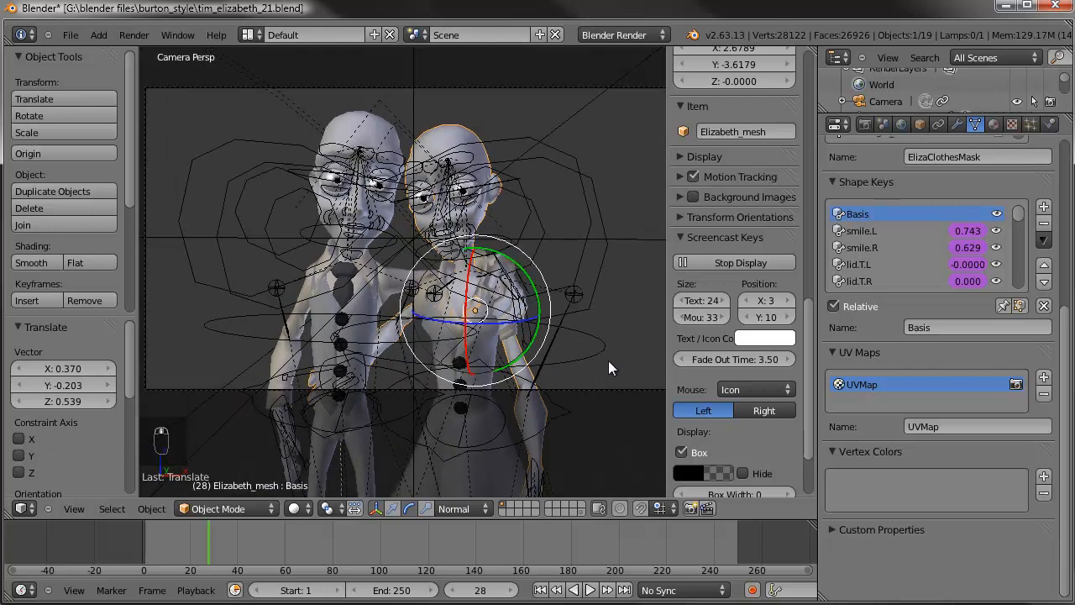
{"action": "middle_click_drag", "start_coordinate": [490, 363], "coordinate": [525, 403]}
{"action": "scroll", "coordinate": [499, 380], "scroll_direction": "up", "scroll_amount": 6}
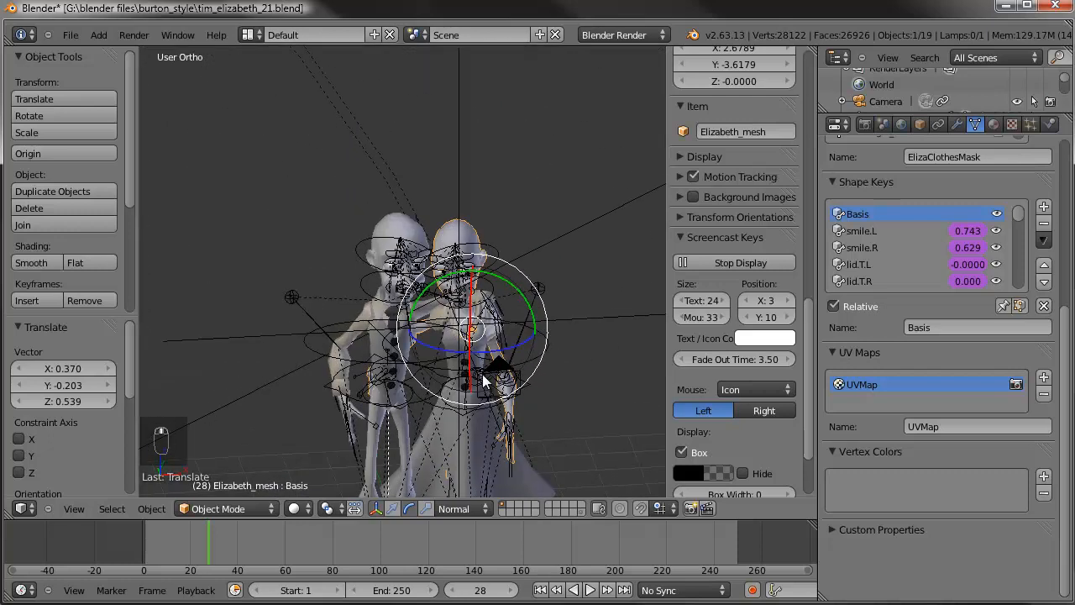
{"action": "right_click", "coordinate": [522, 278]}
{"action": "left_click", "coordinate": [220, 508]}
{"action": "left_click", "coordinate": [231, 491]}
{"action": "middle_click_drag", "start_coordinate": [524, 460], "coordinate": [496, 377], "text": "shift"}
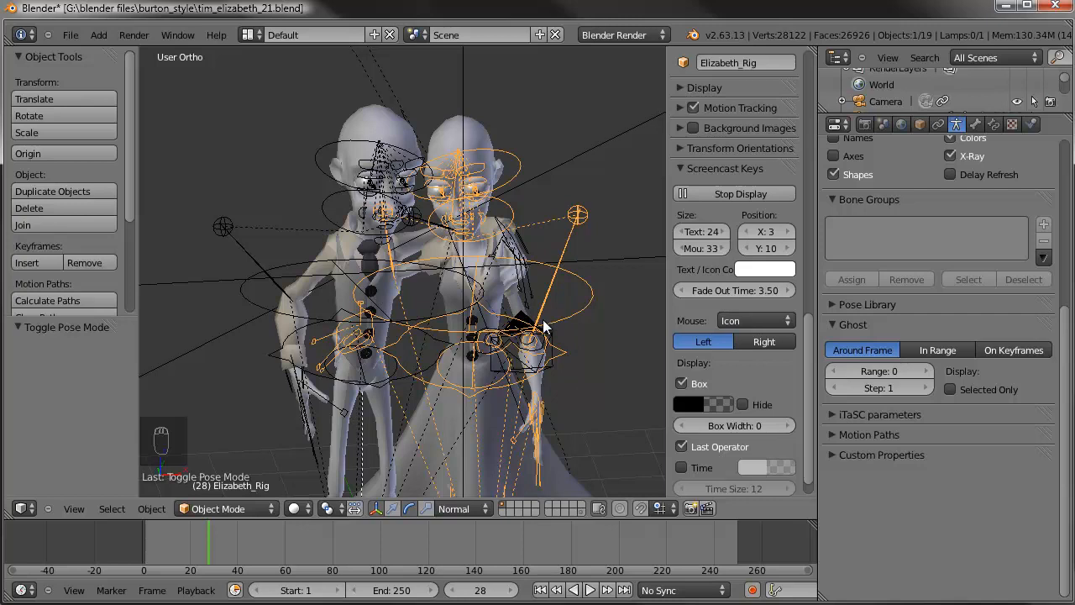
{"action": "key", "text": "m"}
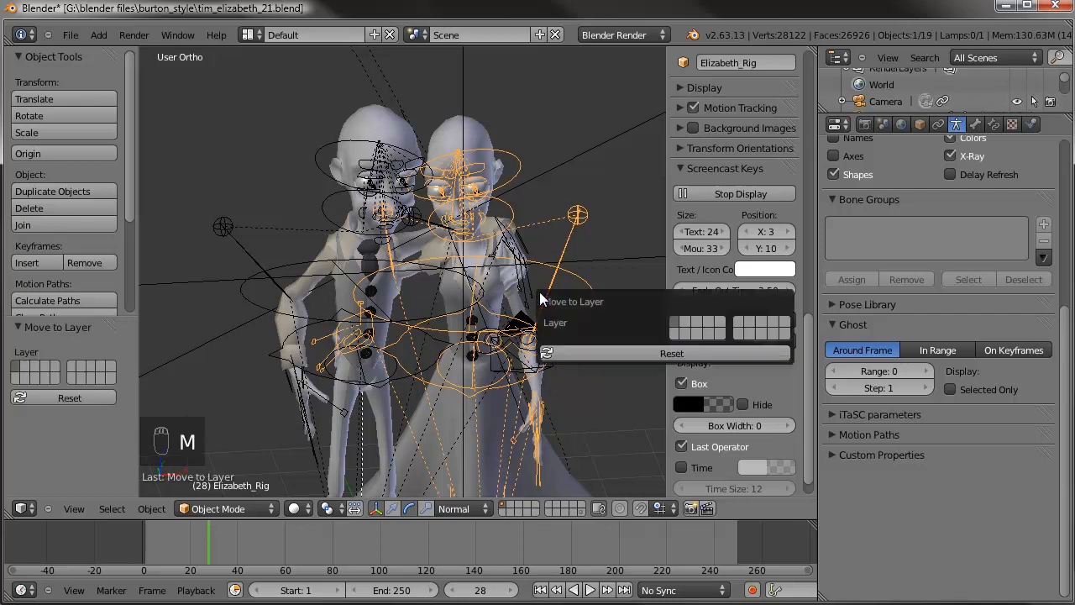
{"action": "left_click", "coordinate": [739, 333]}
- Select Elizabeth_mesh together with both of her eyeballs and move them to layer 6
{"action": "scroll", "coordinate": [713, 417], "scroll_direction": "down", "scroll_amount": 2}
{"action": "right_click", "coordinate": [478, 145]}
{"action": "scroll", "coordinate": [509, 244], "scroll_direction": "up", "scroll_amount": 3}
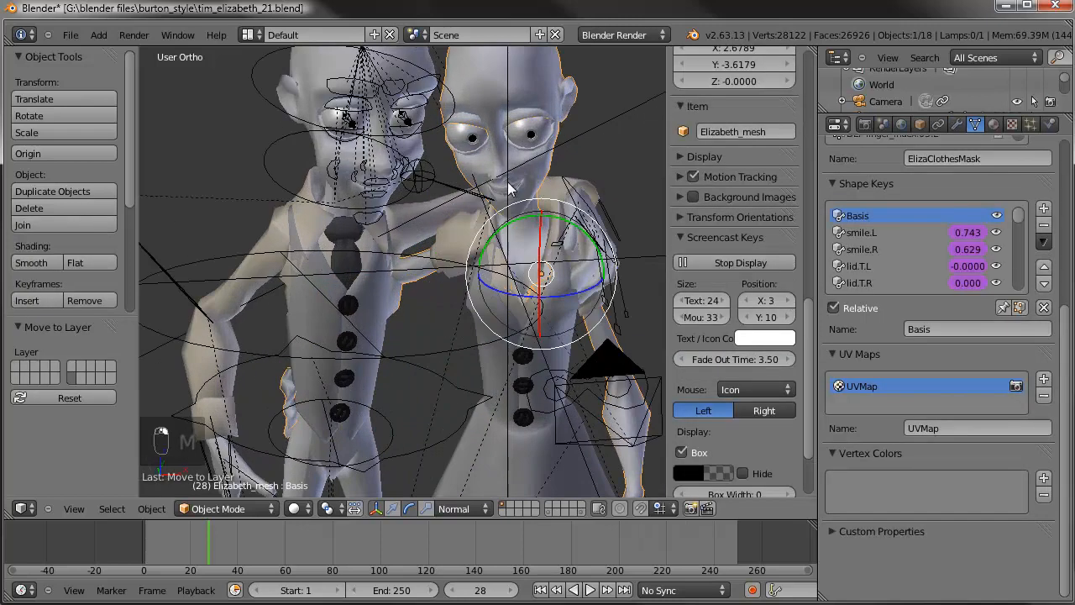
{"action": "middle_click_drag", "start_coordinate": [520, 146], "coordinate": [482, 251], "text": "shift"}
{"action": "right_click", "coordinate": [483, 242], "text": "shift"}
{"action": "right_click", "coordinate": [432, 241], "text": "shift"}
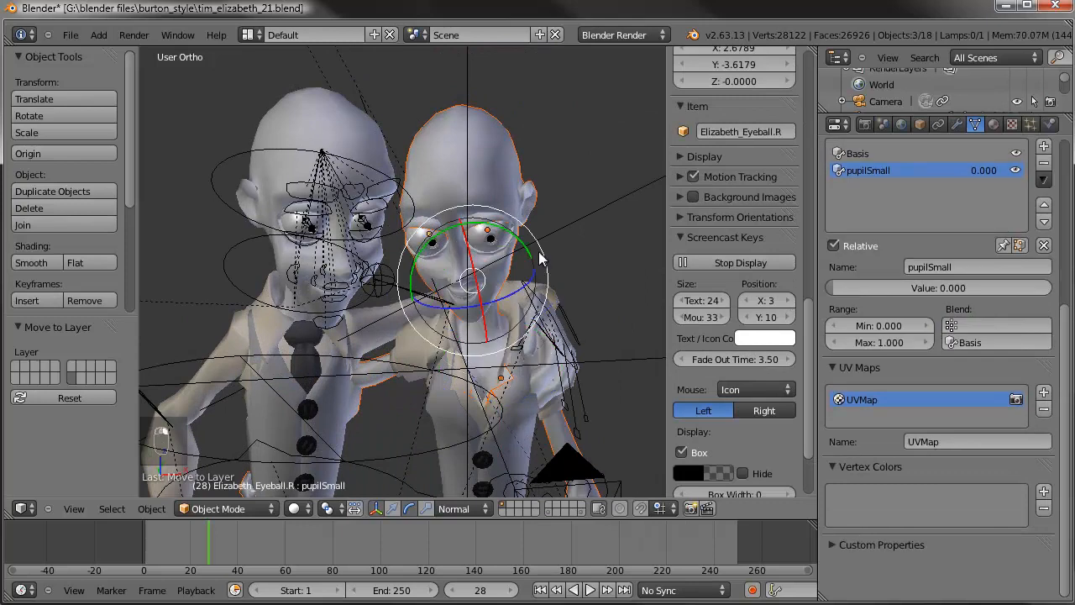
{"action": "key", "text": "m"}
{"action": "left_click", "coordinate": [739, 282]}
- Select Elizabeth's shirt, dress and shoes and move them to layer 7
{"action": "scroll", "coordinate": [529, 383], "scroll_direction": "down", "scroll_amount": 5, "text": "shift"}
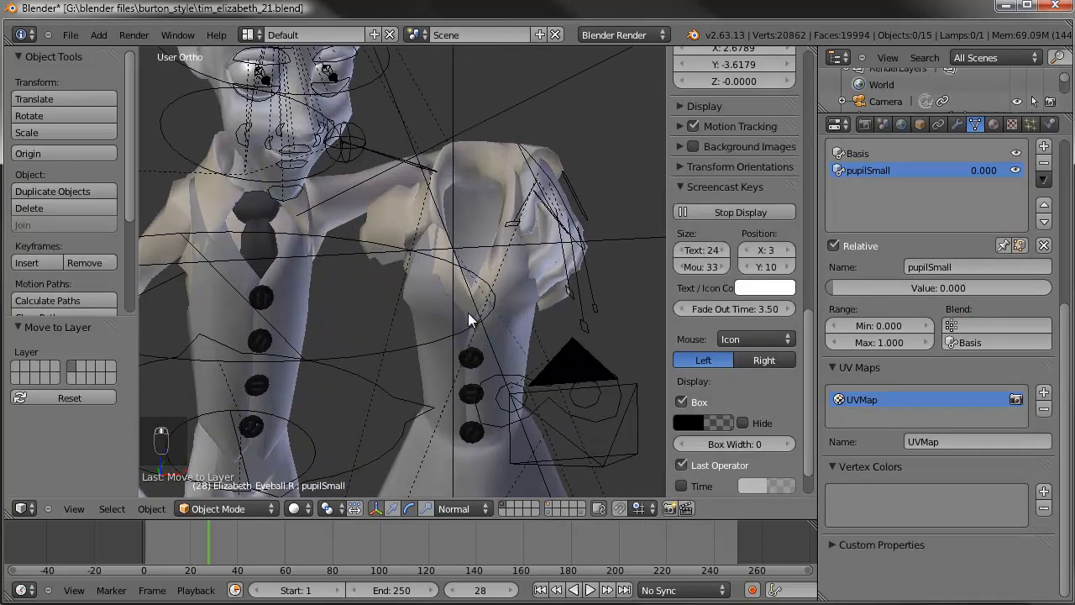
{"action": "right_click", "coordinate": [384, 228]}
{"action": "right_click", "coordinate": [425, 302], "text": "shift"}
{"action": "middle_click_drag", "start_coordinate": [473, 383], "coordinate": [472, 168], "text": "shift"}
{"action": "scroll", "coordinate": [479, 252], "scroll_direction": "down", "scroll_amount": 3, "text": "shift"}
{"action": "right_click", "coordinate": [492, 410], "text": "shift"}
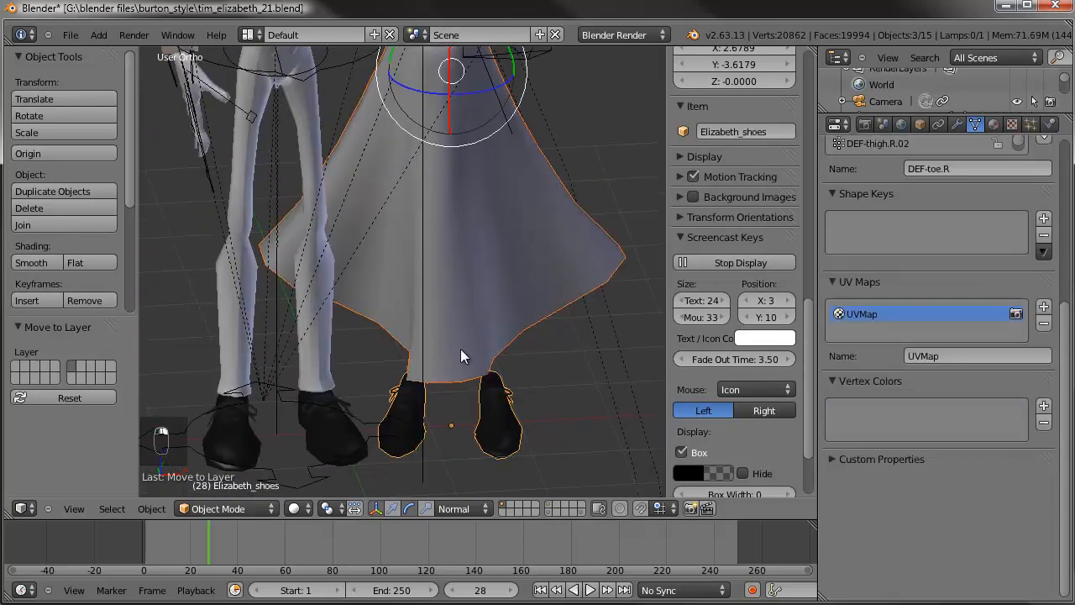
{"action": "scroll", "coordinate": [470, 361], "scroll_direction": "down", "scroll_amount": 2}
{"action": "key", "text": "m"}
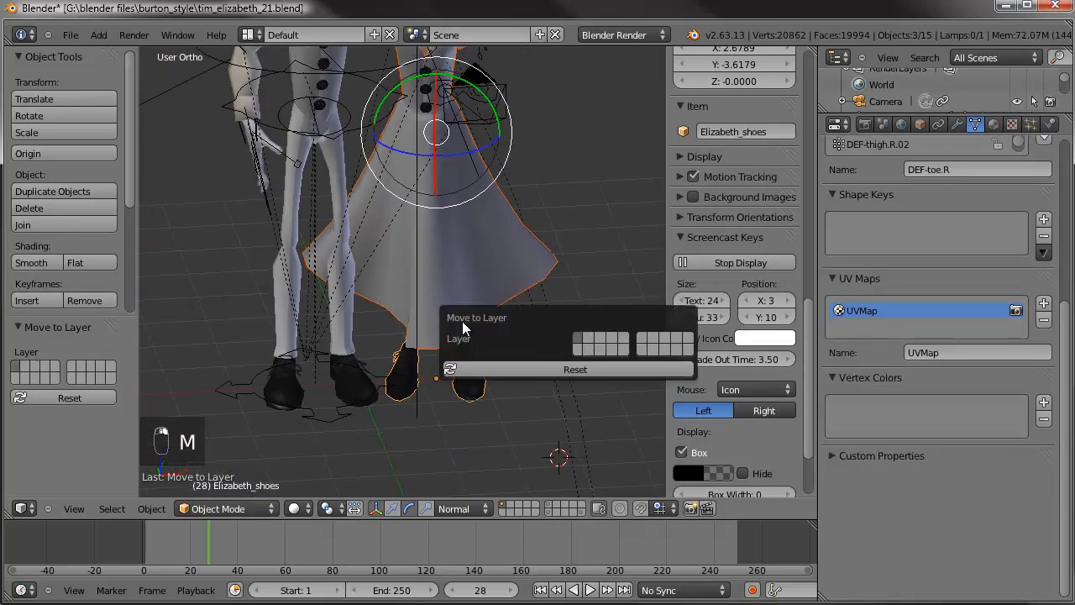
{"action": "left_click", "coordinate": [647, 338]}
- Check the contents of Elizabeth's layers 6 and 7 and return to showing only layer 1
{"action": "scroll", "coordinate": [505, 253], "scroll_direction": "up", "scroll_amount": 4, "text": "shift"}
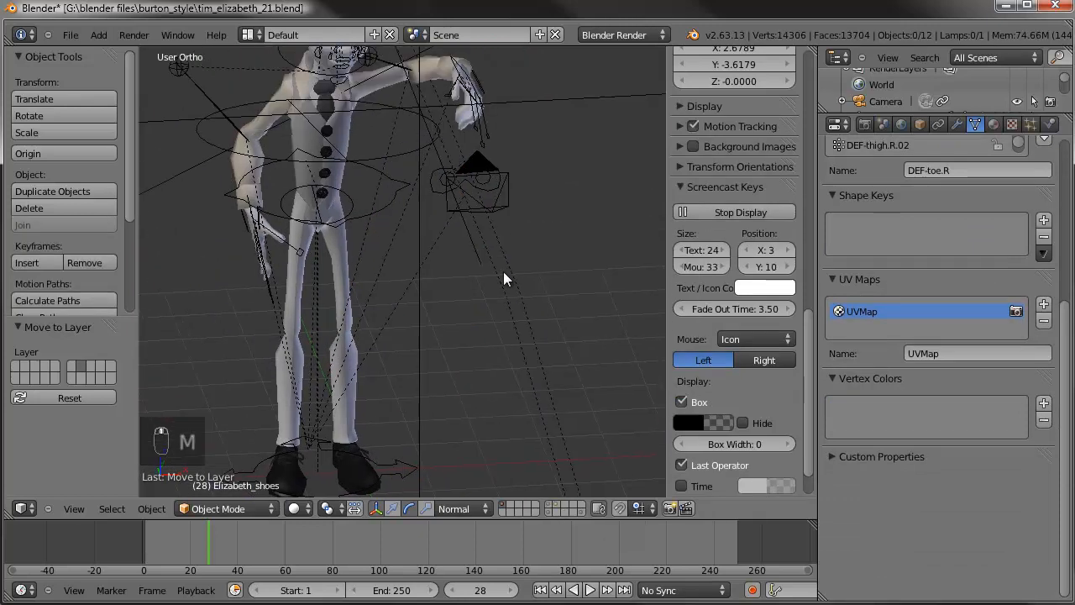
{"action": "left_click", "coordinate": [553, 508], "text": "shift"}
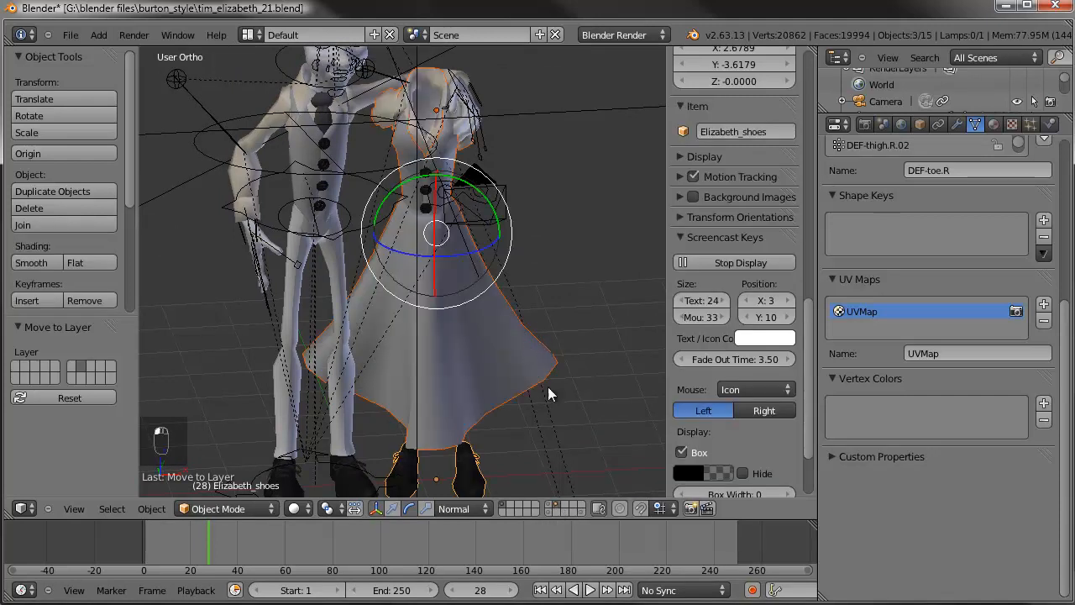
{"action": "left_click", "coordinate": [545, 506]}
{"action": "left_click", "coordinate": [548, 506]}
{"action": "left_click", "coordinate": [555, 504]}
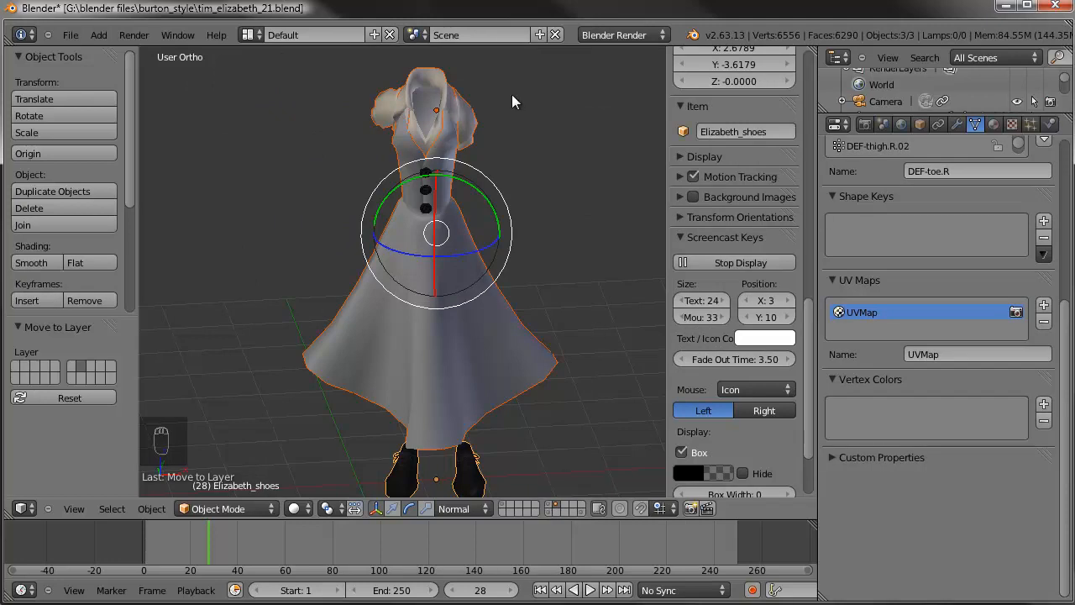
{"action": "left_click", "coordinate": [504, 505]}
- Switch Tim_Rig to Object Mode and move it to layer 11
{"action": "middle_click_drag", "start_coordinate": [375, 178], "coordinate": [418, 347], "text": "shift"}
{"action": "scroll", "coordinate": [418, 348], "scroll_direction": "up", "scroll_amount": 3}
{"action": "scroll", "coordinate": [388, 180], "scroll_direction": "down", "scroll_amount": 3}
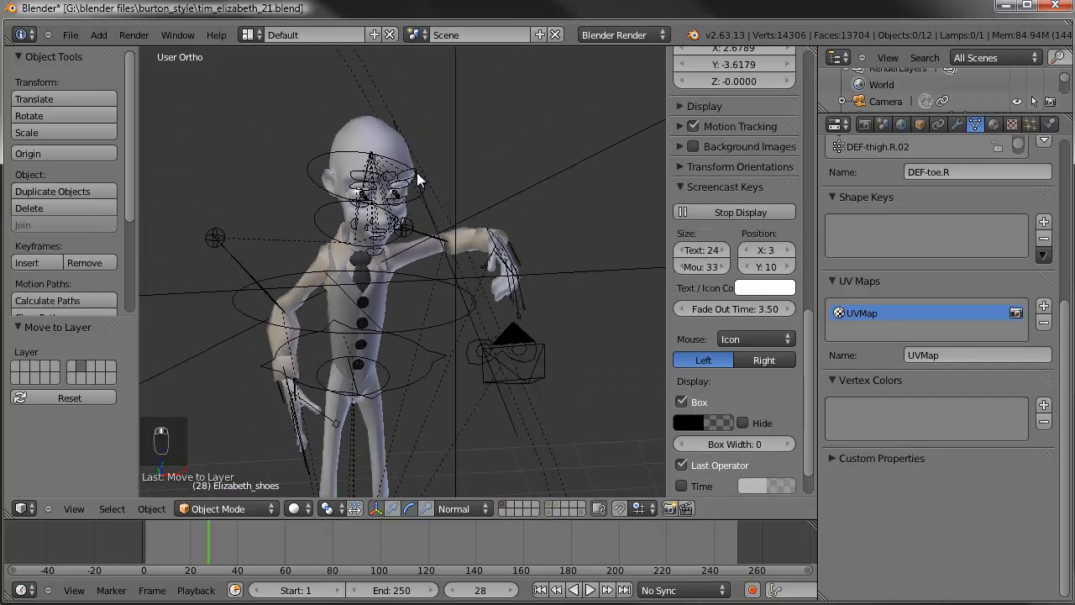
{"action": "right_click", "coordinate": [417, 174]}
{"action": "left_click", "coordinate": [236, 511]}
{"action": "left_click", "coordinate": [239, 492]}
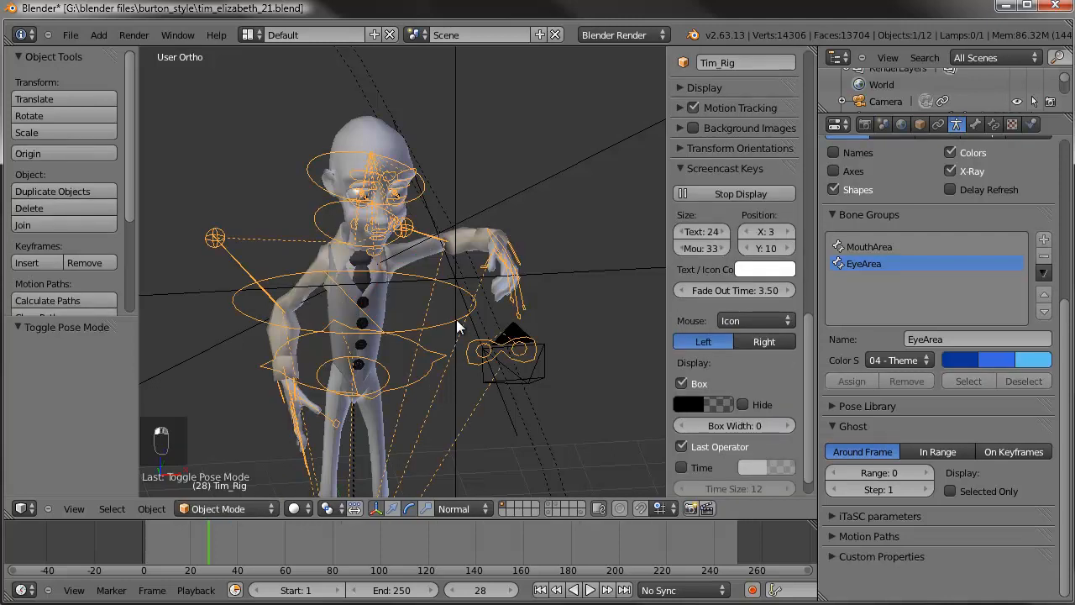
{"action": "key", "text": "m"}
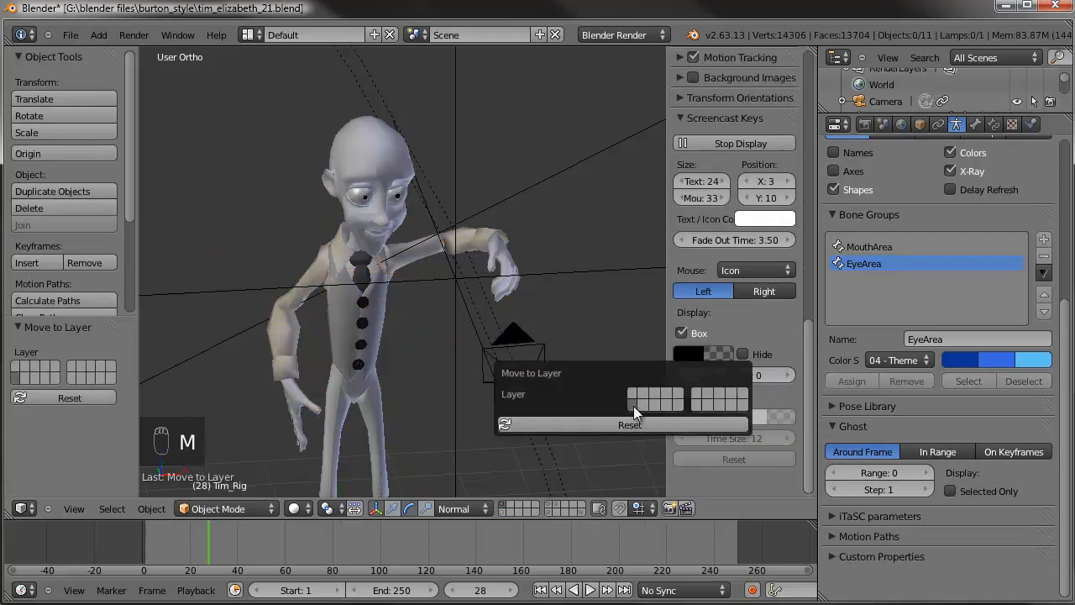
{"action": "left_click", "coordinate": [633, 405]}
- Select Tim's shirt, tie, vest, trousers and shoes and move them to layer 2
{"action": "right_click", "coordinate": [379, 308]}
{"action": "right_click", "coordinate": [376, 125]}
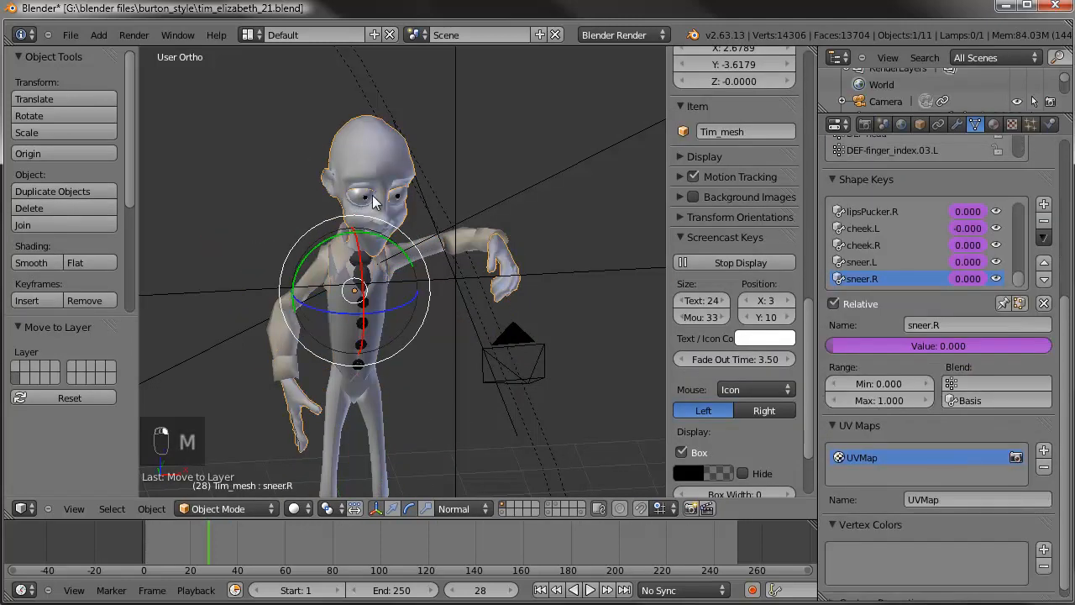
{"action": "right_click", "coordinate": [364, 271]}
{"action": "right_click", "coordinate": [351, 267], "text": "shift"}
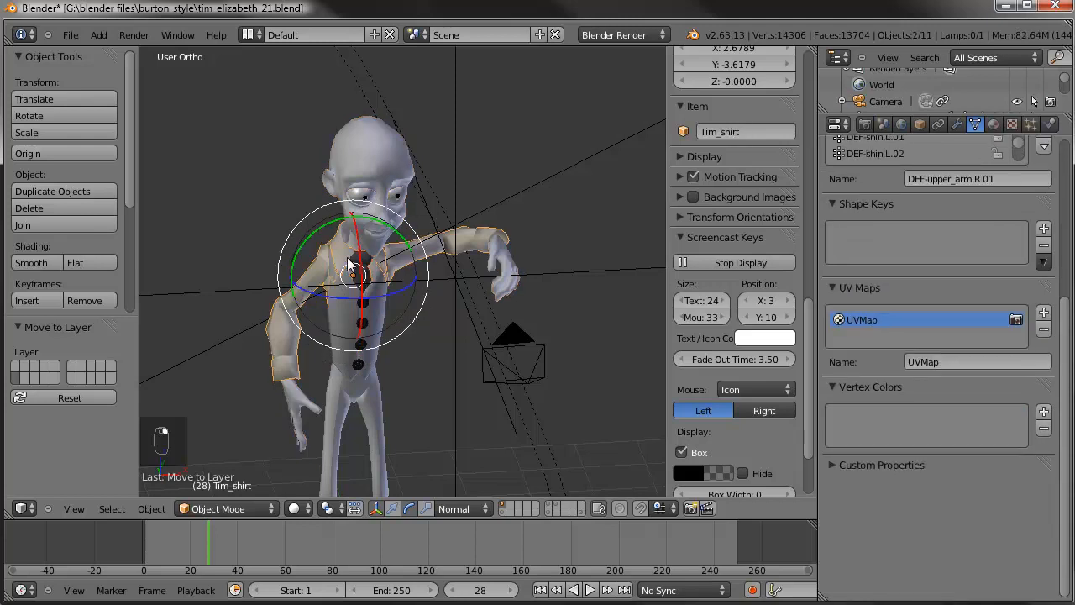
{"action": "right_click", "coordinate": [381, 304], "text": "shift"}
{"action": "right_click", "coordinate": [385, 395], "text": "shift"}
{"action": "mouse_move", "coordinate": [385, 395]}
{"action": "middle_mouse_down"}
{"action": "mouse_move", "coordinate": [392, 432]}
{"action": "mouse_move", "coordinate": [384, 409]}
{"action": "middle_mouse_up"}
{"action": "right_click", "coordinate": [385, 409], "text": "shift"}
{"action": "key", "text": "m"}
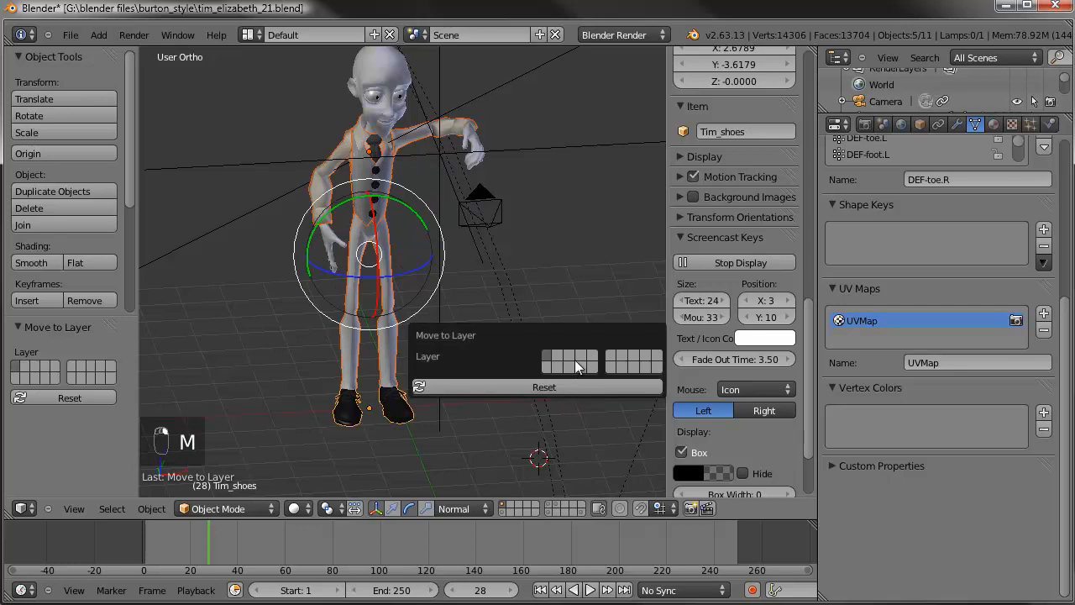
{"action": "left_click", "coordinate": [557, 355]}
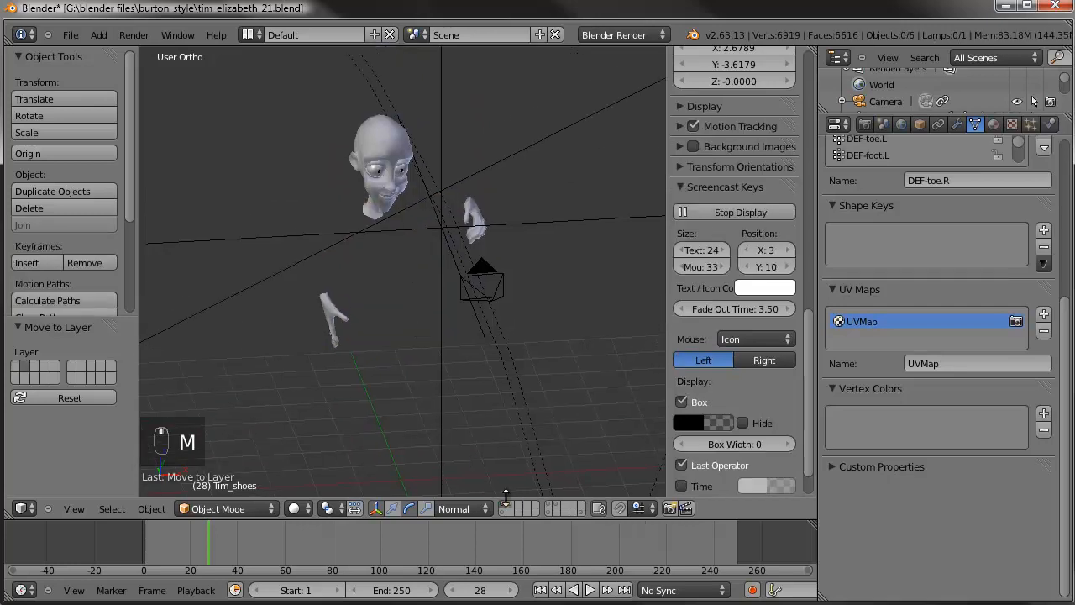
- Save the scene over tim_elizabeth_21.blend
{"action": "middle_click_drag", "start_coordinate": [431, 325], "coordinate": [496, 428], "text": "shift"}
{"action": "key", "text": "ctrl+s"}
{"action": "left_click", "coordinate": [437, 333]}
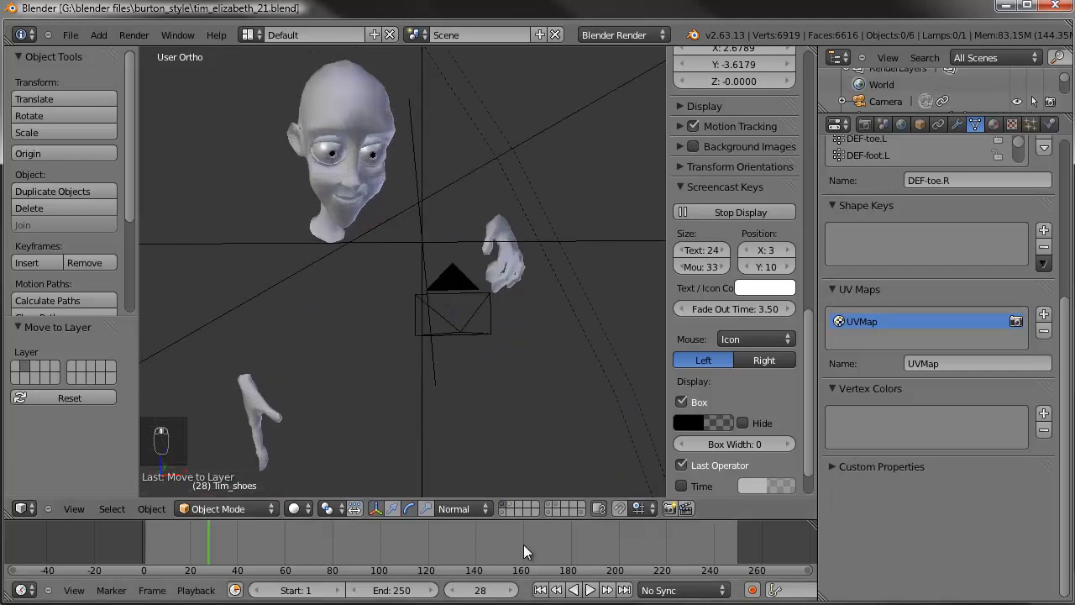
- Show Elizabeth's body and clothes on layers 6 and 7 and select Elizabeth_mesh
{"action": "left_click", "coordinate": [550, 506]}
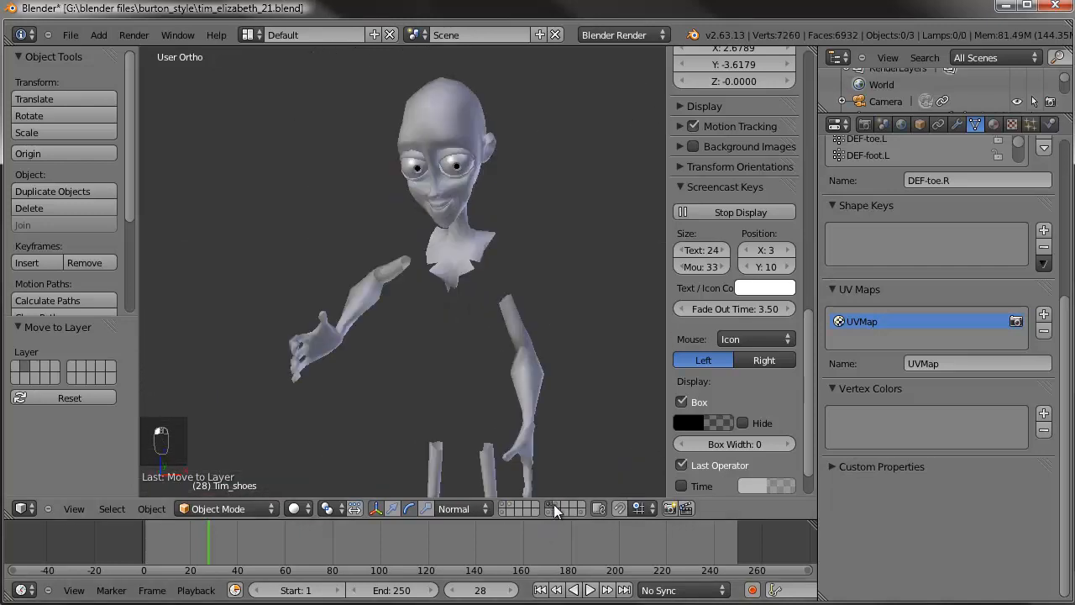
{"action": "scroll", "coordinate": [468, 272], "scroll_direction": "up", "scroll_amount": 4}
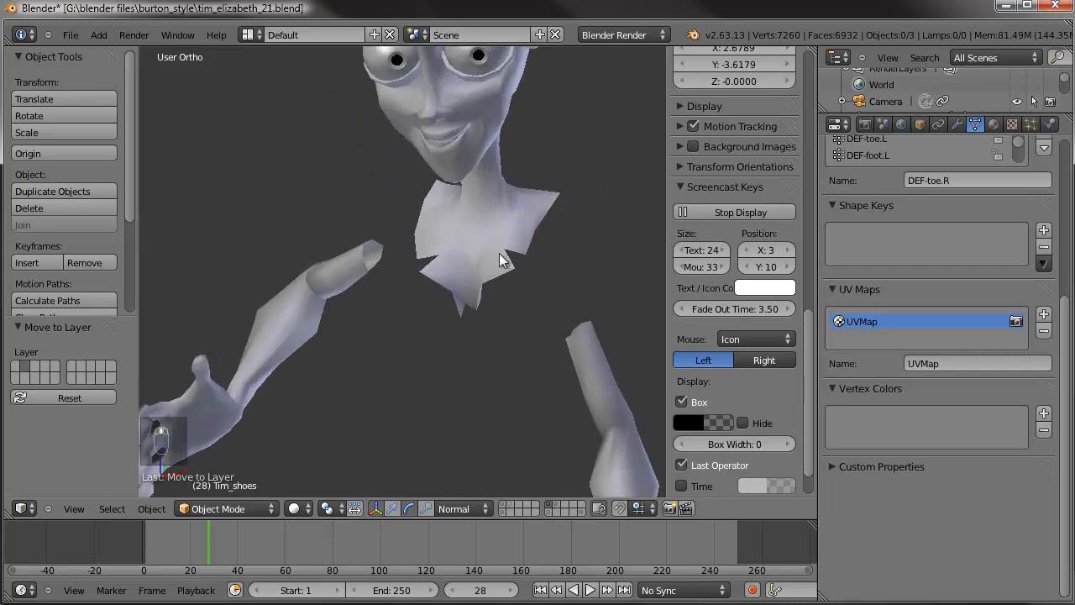
{"action": "right_click", "coordinate": [497, 264]}
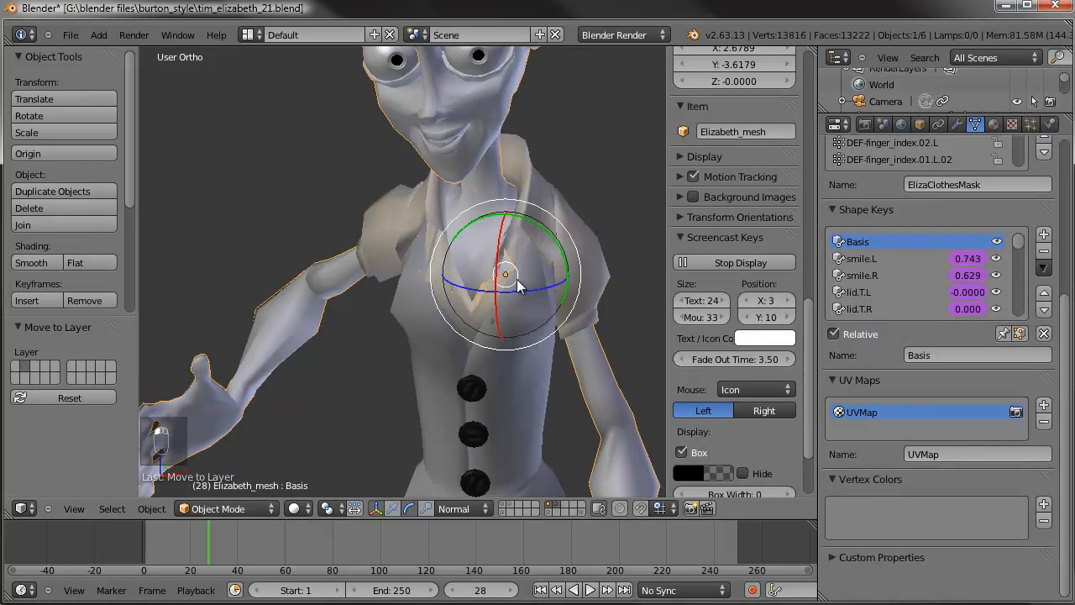
{"action": "scroll", "coordinate": [530, 339], "scroll_direction": "up", "scroll_amount": 4}
{"action": "mouse_move", "coordinate": [573, 309]}
{"action": "middle_mouse_down", "text": "shift"}
{"action": "mouse_move", "coordinate": [541, 317]}
{"action": "mouse_move", "coordinate": [561, 296]}
{"action": "middle_mouse_up", "text": "shift"}
- Turn on viewport display of the Subsurf modifier for Elizabeth_mesh and Elizabeth_shirt
{"action": "left_click", "coordinate": [957, 124]}
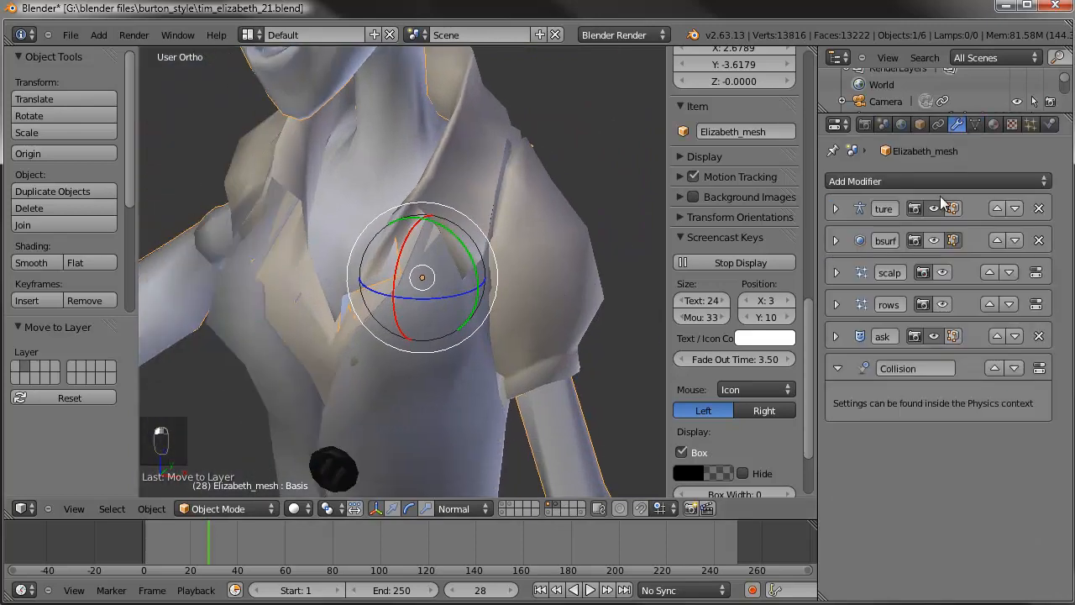
{"action": "left_click", "coordinate": [938, 240]}
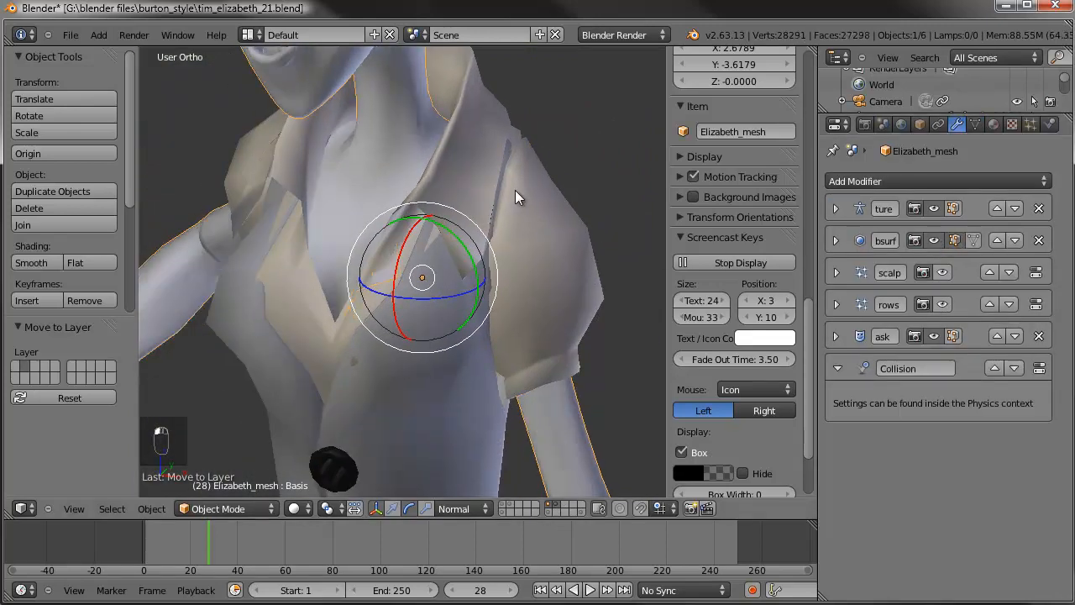
{"action": "right_click", "coordinate": [436, 144]}
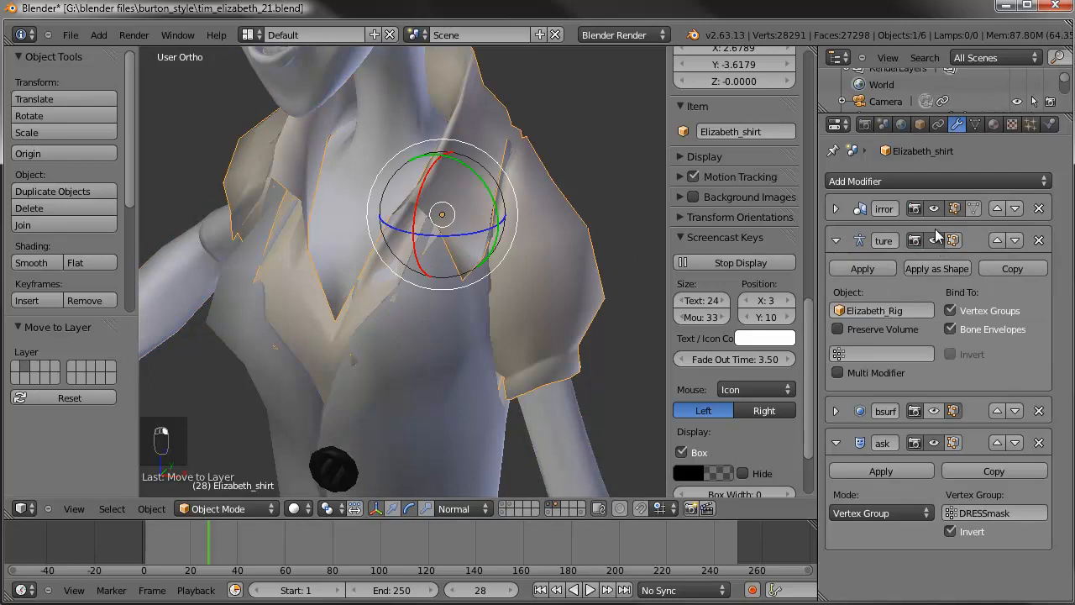
{"action": "left_click", "coordinate": [939, 412]}
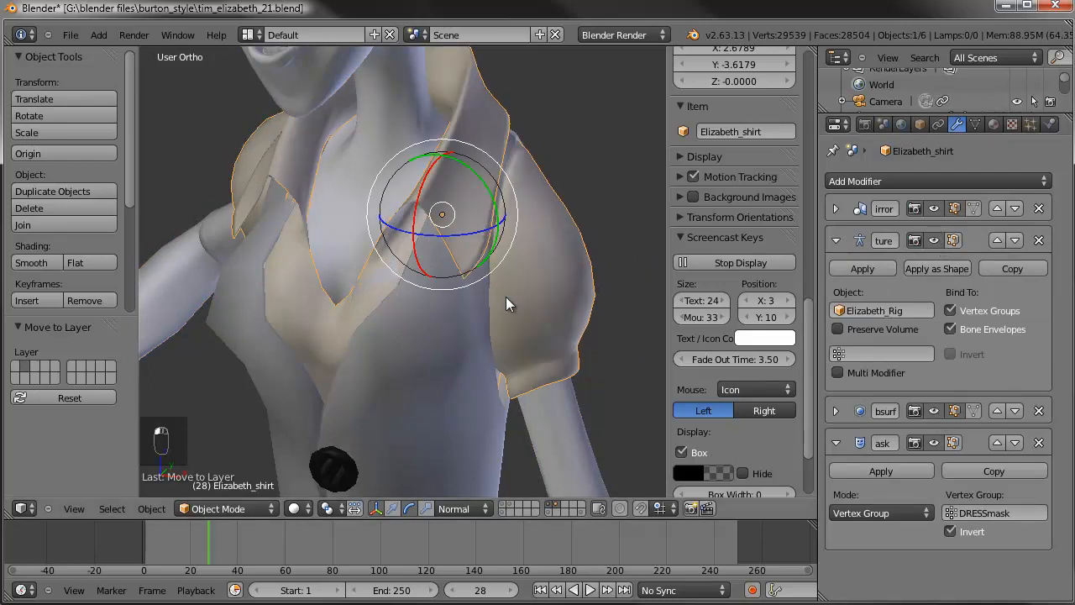
- Examine how Elizabeth's chest fits under the shirt collar and dress, briefly inspecting Elizabeth_mesh in Edit Mode
{"action": "scroll", "coordinate": [423, 270], "scroll_direction": "up", "scroll_amount": 6}
{"action": "key", "text": "a"}
{"action": "mouse_move", "coordinate": [336, 273]}
{"action": "middle_mouse_down"}
{"action": "mouse_move", "coordinate": [390, 305]}
{"action": "mouse_move", "coordinate": [348, 272]}
{"action": "middle_mouse_up"}
{"action": "scroll", "coordinate": [388, 304], "scroll_direction": "down", "scroll_amount": 3}
{"action": "middle_click_drag", "start_coordinate": [449, 328], "coordinate": [372, 252], "text": "shift"}
{"action": "scroll", "coordinate": [409, 288], "scroll_direction": "up", "scroll_amount": 1}
{"action": "scroll", "coordinate": [409, 289], "scroll_direction": "down", "scroll_amount": 2}
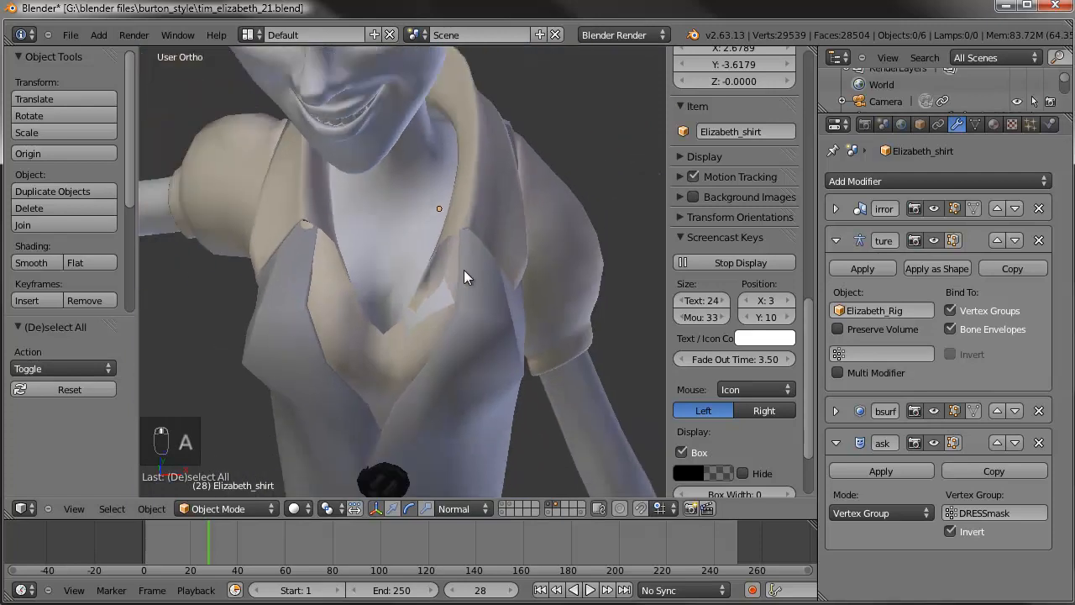
{"action": "right_click", "coordinate": [421, 194]}
{"action": "key", "text": "Tab"}
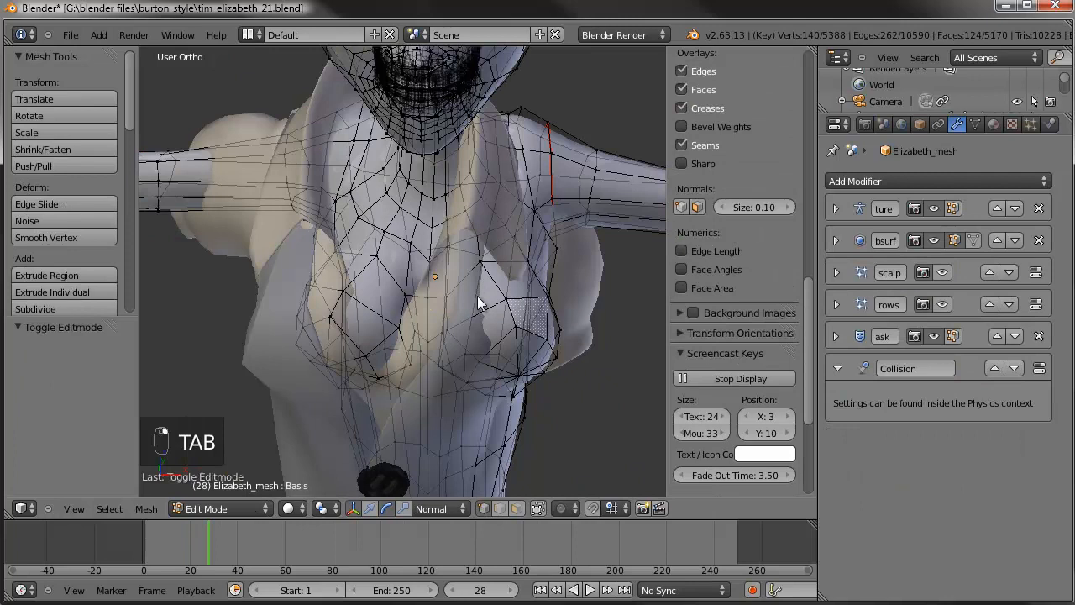
{"action": "key", "text": "Tab"}
{"action": "middle_click_drag", "start_coordinate": [480, 302], "coordinate": [487, 353]}
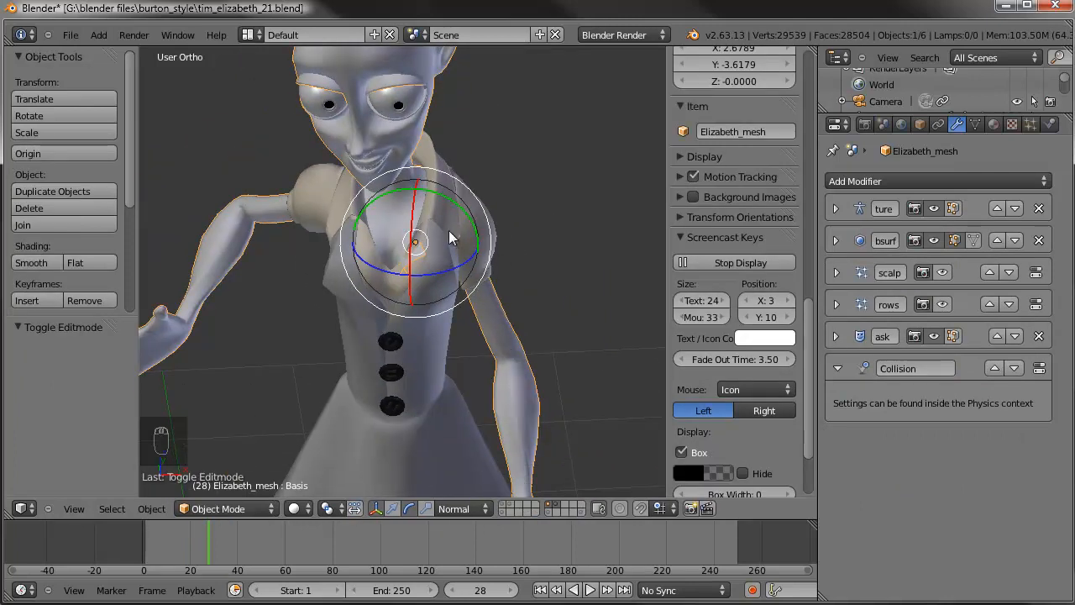
{"action": "middle_click_drag", "start_coordinate": [463, 310], "coordinate": [472, 294]}
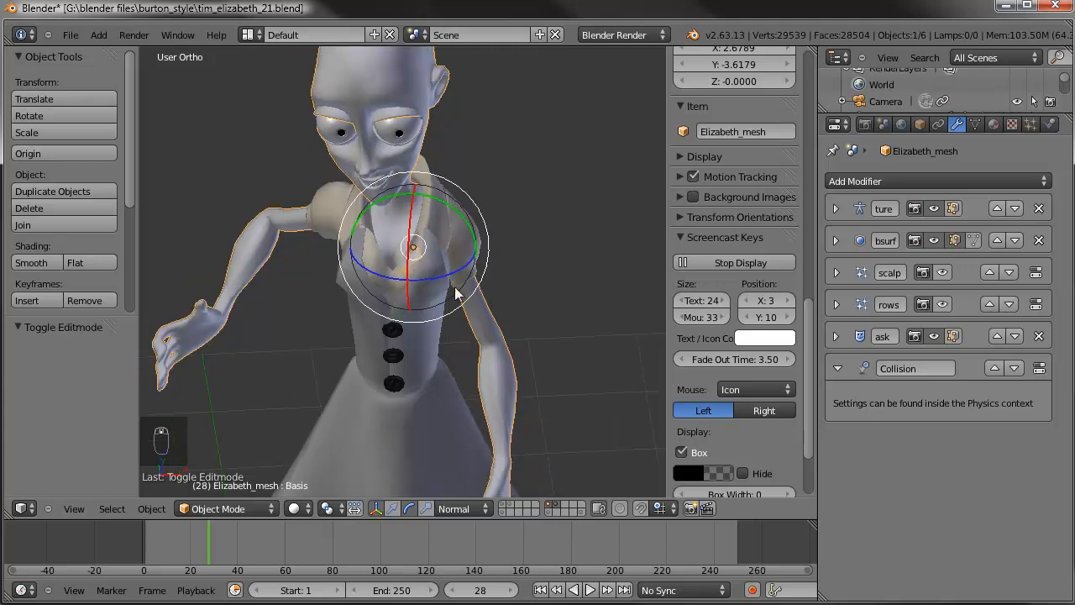
- Switch Elizabeth_mesh to Weight Paint mode and also show the rig on layer 16
{"action": "left_click", "coordinate": [255, 510]}
{"action": "left_click", "coordinate": [250, 400]}
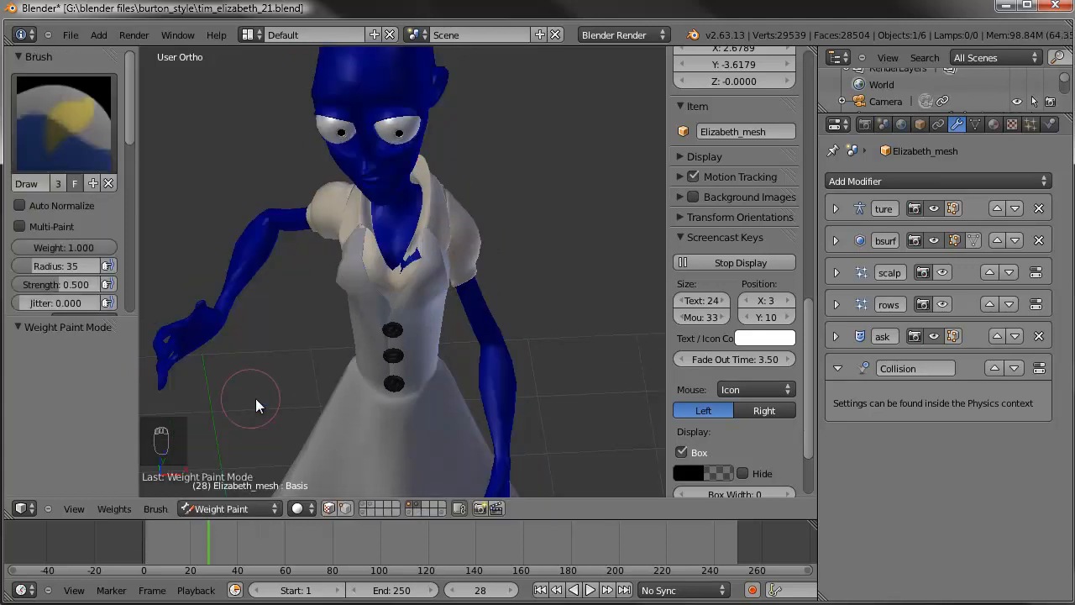
{"action": "left_click", "coordinate": [409, 512], "text": "shift"}
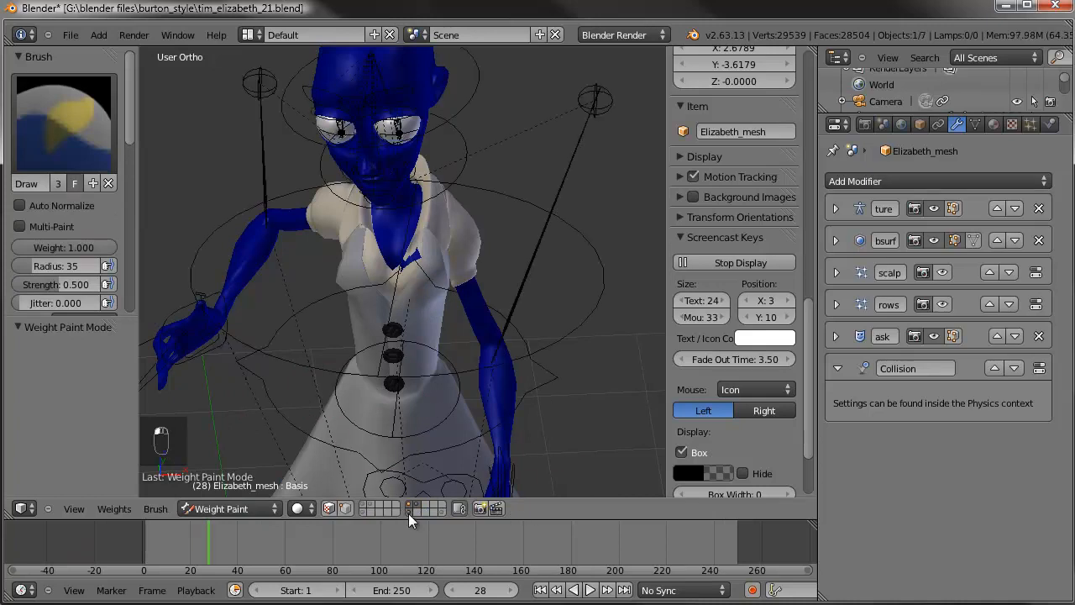
- Leave Weight Paint mode, put Elizabeth_Rig in Pose Mode, and display only armature layer 30 with the deform bones
{"action": "left_click", "coordinate": [256, 504]}
{"action": "left_click", "coordinate": [220, 556]}
{"action": "right_click", "coordinate": [556, 348]}
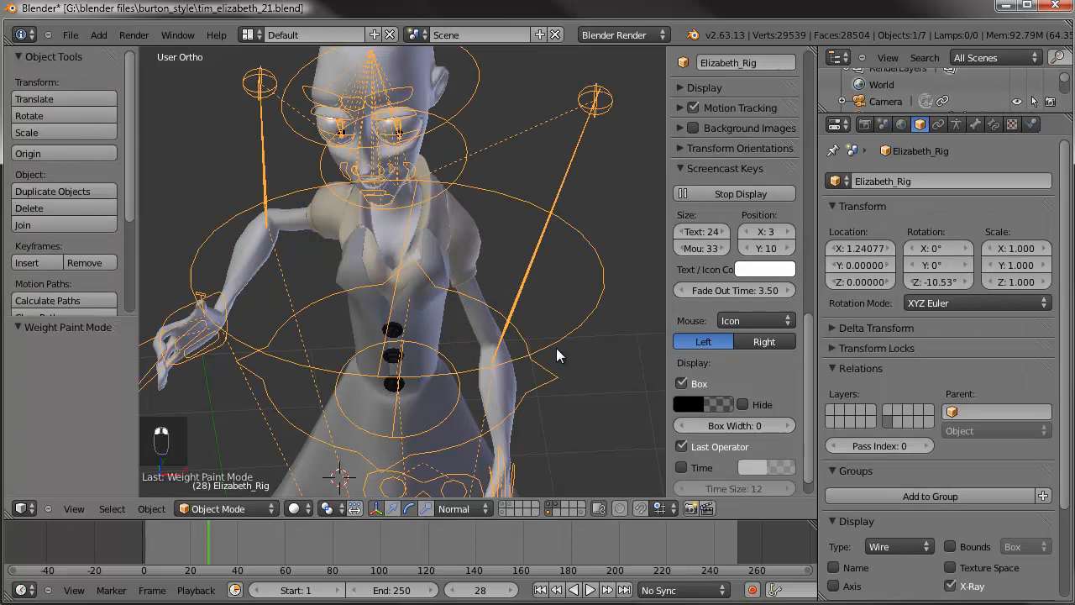
{"action": "left_click", "coordinate": [225, 508]}
{"action": "left_click", "coordinate": [228, 449]}
{"action": "scroll", "coordinate": [433, 286], "scroll_direction": "up", "scroll_amount": 3}
{"action": "middle_click_drag", "start_coordinate": [439, 290], "coordinate": [478, 343]}
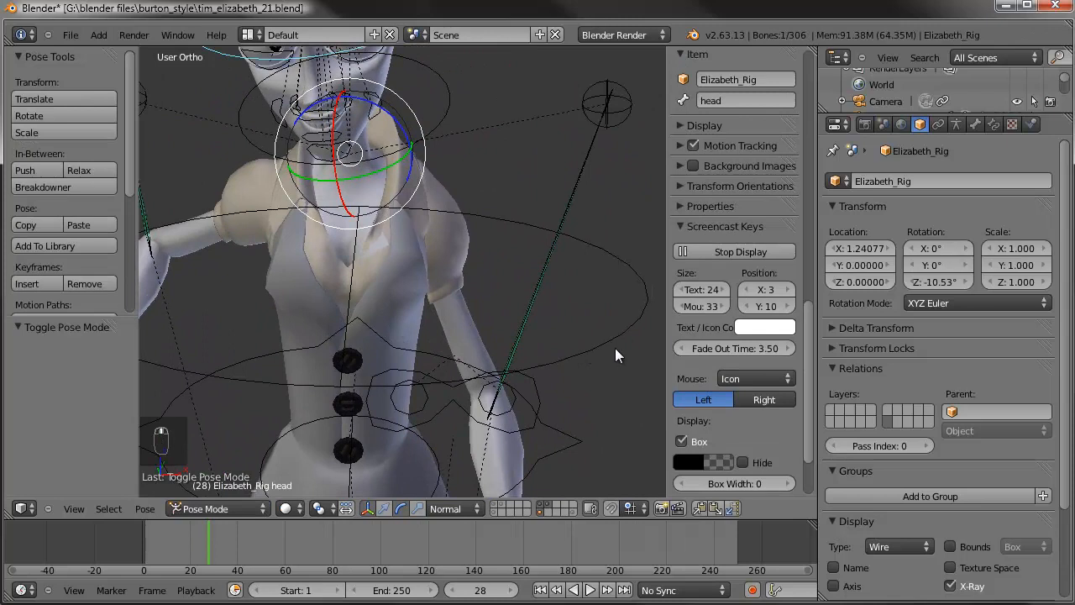
{"action": "left_click", "coordinate": [956, 124]}
{"action": "scroll", "coordinate": [996, 202], "scroll_direction": "up", "scroll_amount": 3}
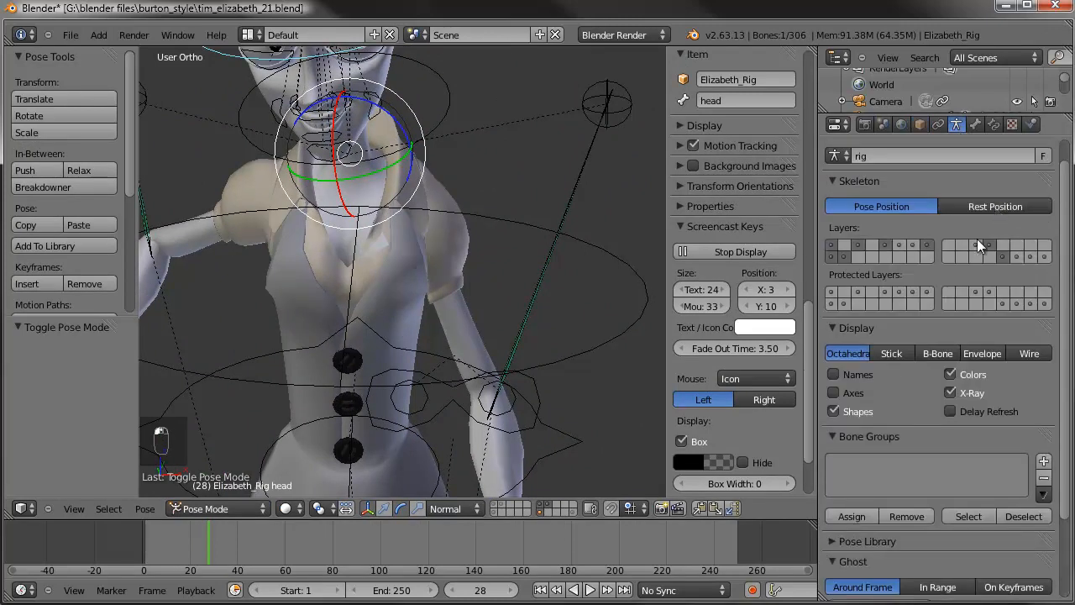
{"action": "left_click", "coordinate": [1016, 257]}
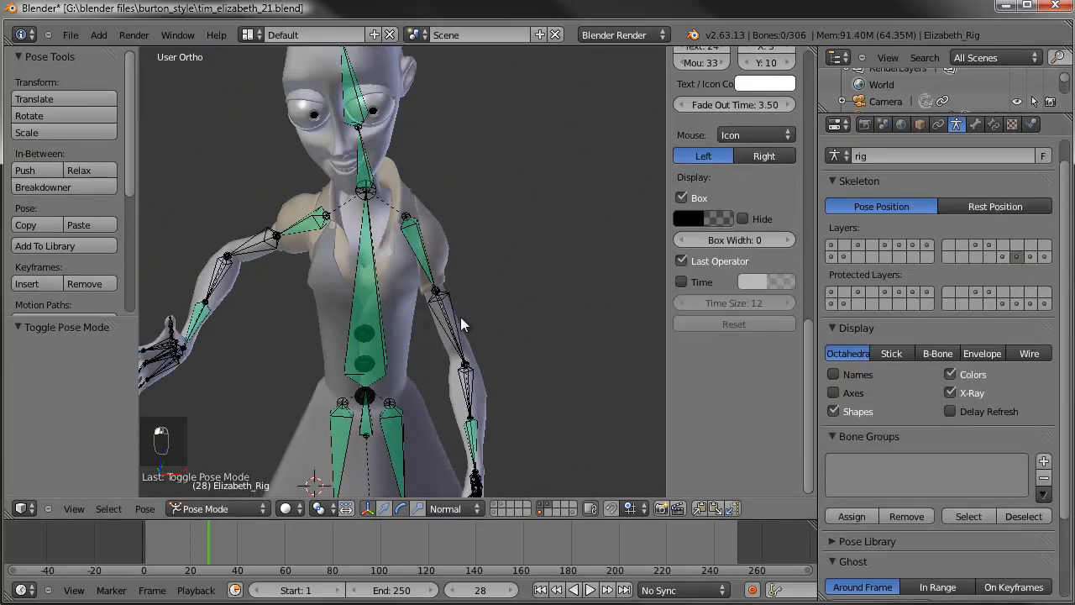
- Put Elizabeth_mesh back in Weight Paint mode and select her left upper arm bone, DEF-upper_arm.L.01
{"action": "right_click", "coordinate": [414, 91]}
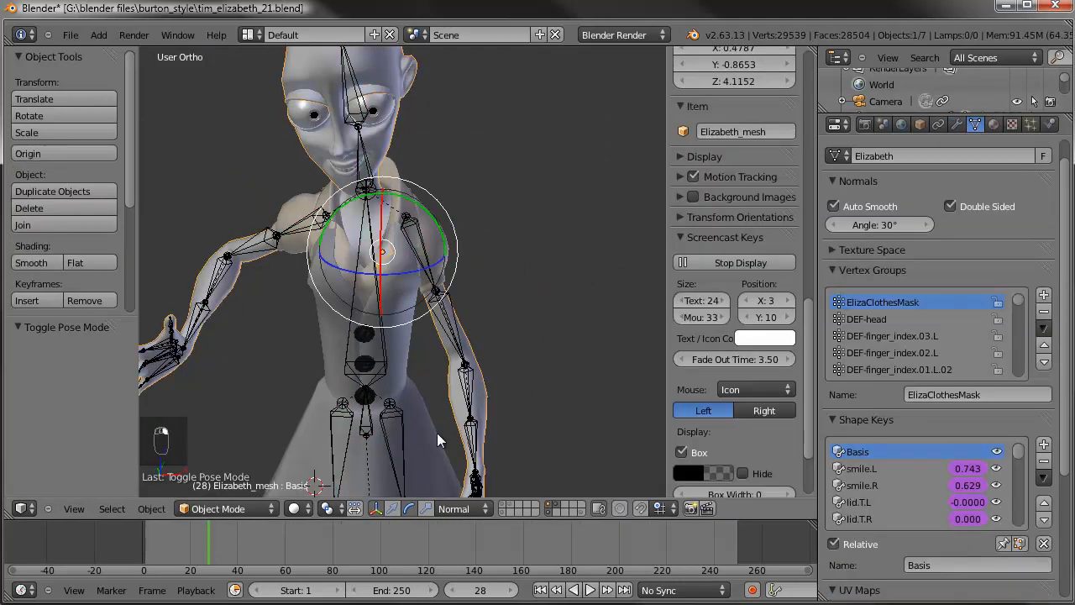
{"action": "left_click", "coordinate": [215, 509]}
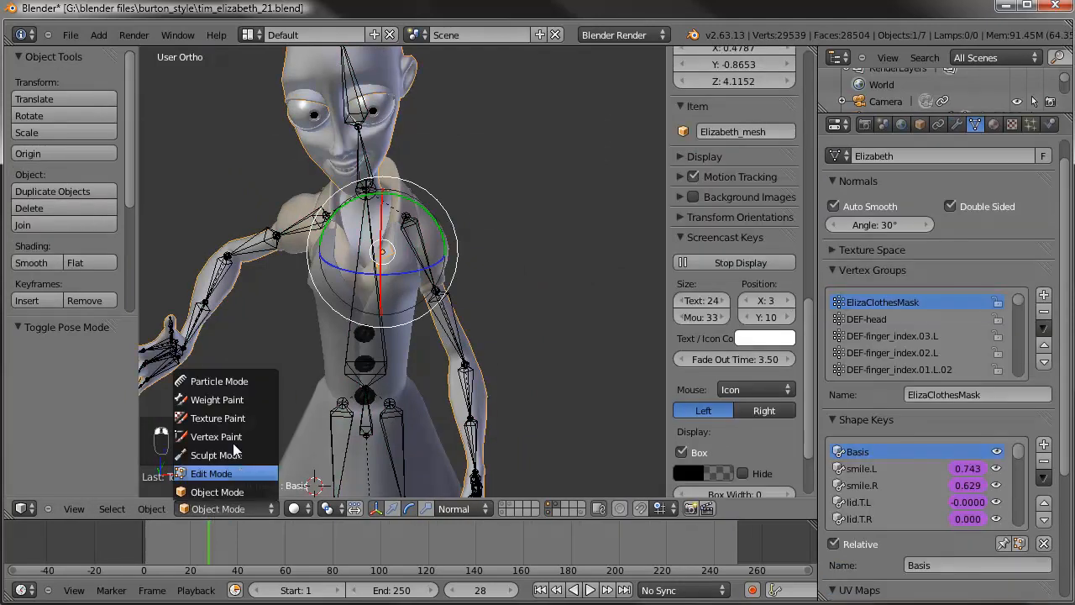
{"action": "left_click", "coordinate": [231, 400]}
{"action": "right_click", "coordinate": [419, 235]}
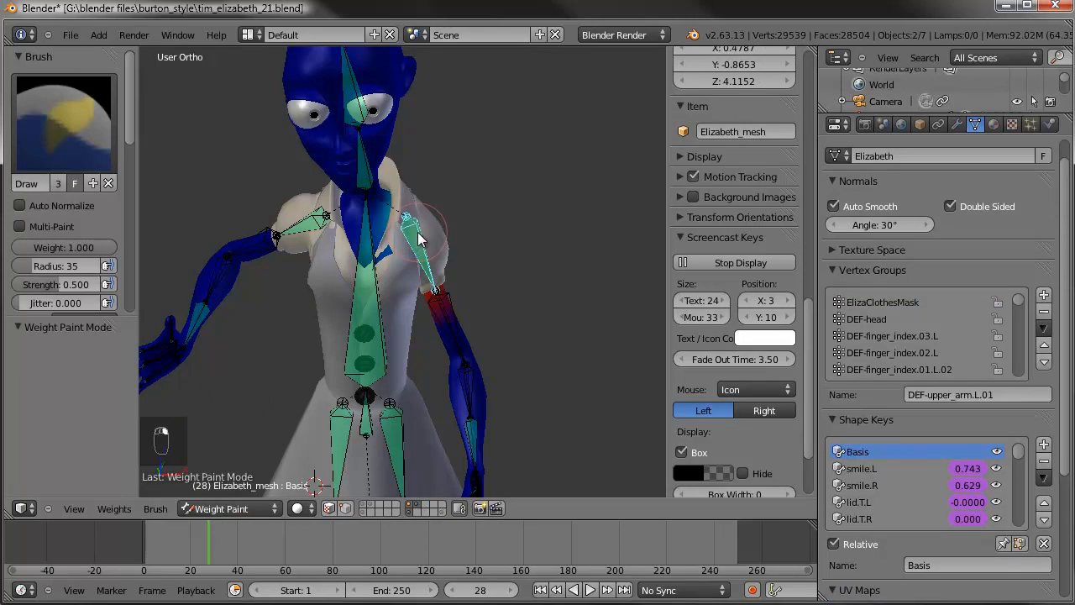
- Use the Subtract brush to remove the left upper arm bone's weight from the chest patch poking through the shirt
{"action": "scroll", "coordinate": [404, 214], "scroll_direction": "up", "scroll_amount": 5}
{"action": "middle_click_drag", "start_coordinate": [370, 210], "coordinate": [396, 287], "text": "shift"}
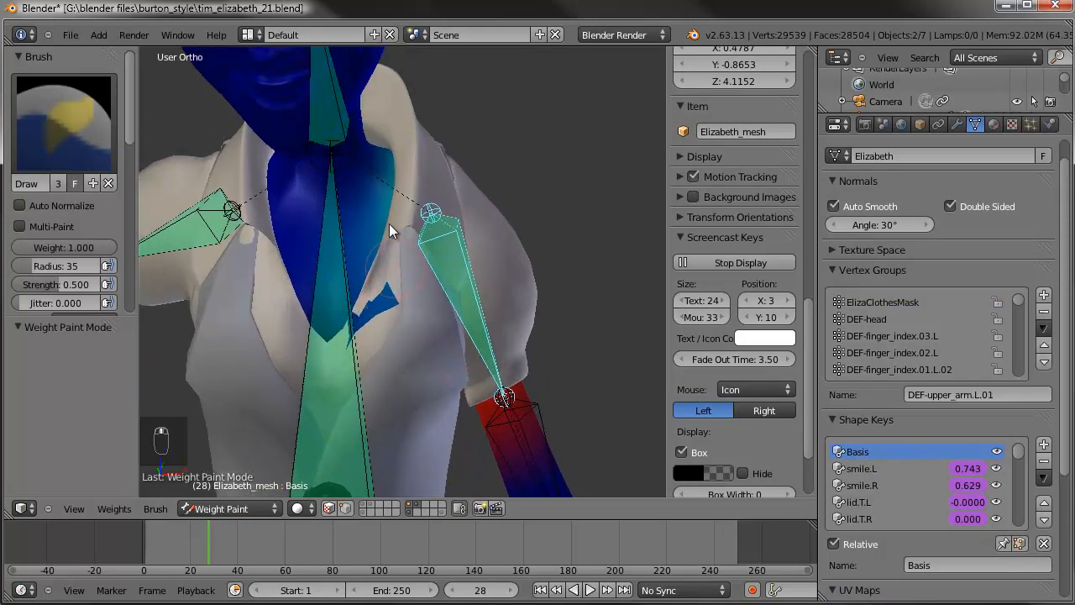
{"action": "scroll", "coordinate": [379, 318], "scroll_direction": "up", "scroll_amount": 4}
{"action": "scroll", "coordinate": [390, 332], "scroll_direction": "down", "scroll_amount": 5}
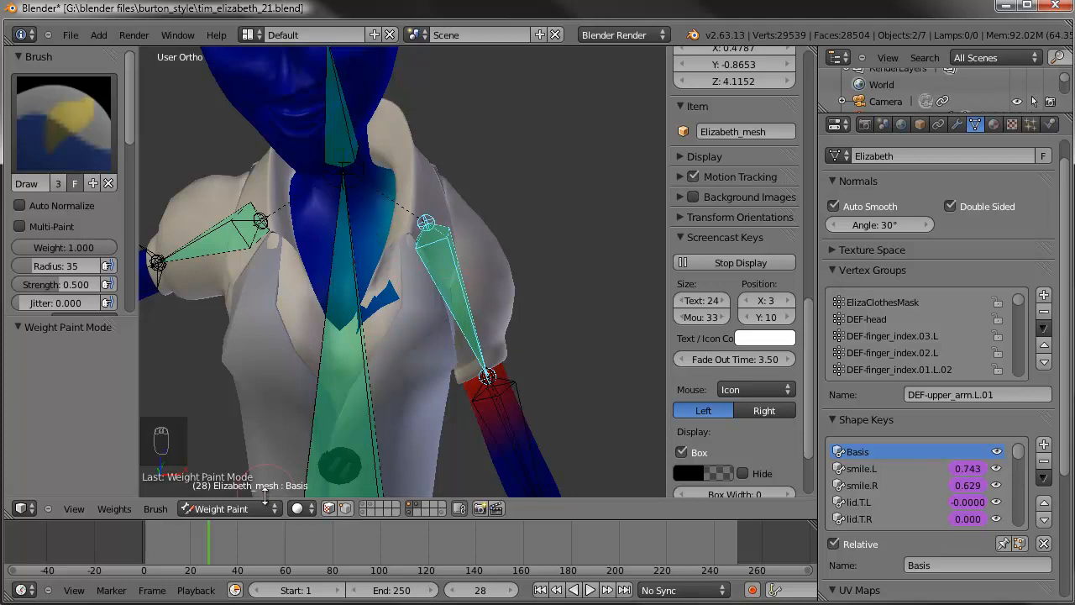
{"action": "left_click", "coordinate": [250, 509]}
{"action": "left_click", "coordinate": [54, 160]}
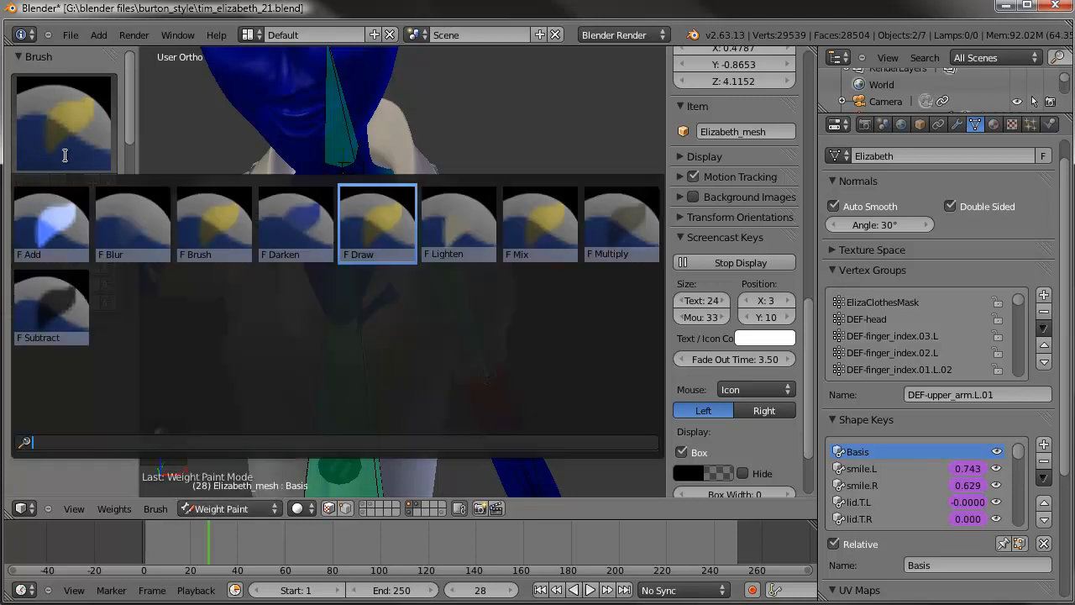
{"action": "left_click", "coordinate": [37, 301]}
{"action": "scroll", "coordinate": [43, 258], "scroll_direction": "down", "scroll_amount": 5}
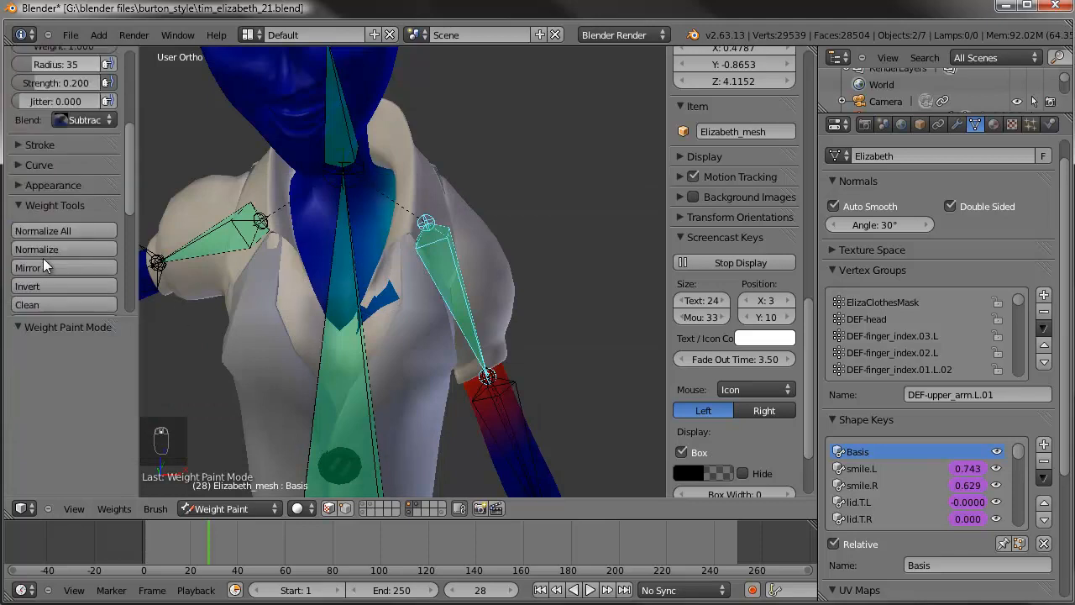
{"action": "scroll", "coordinate": [43, 257], "scroll_direction": "down", "scroll_amount": 5}
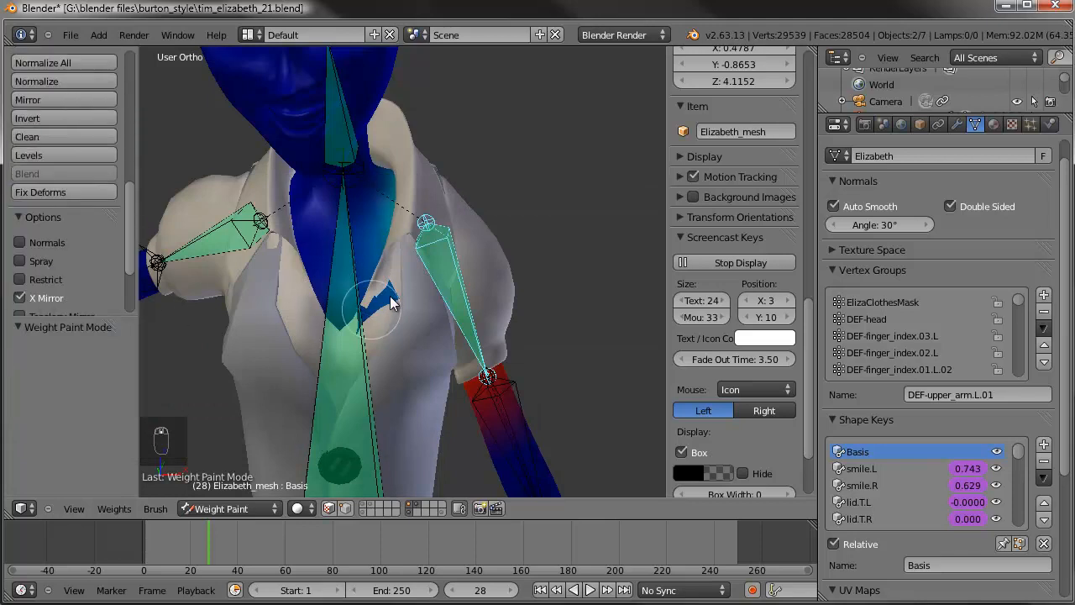
{"action": "left_click_drag", "start_coordinate": [389, 280], "coordinate": [395, 301]}
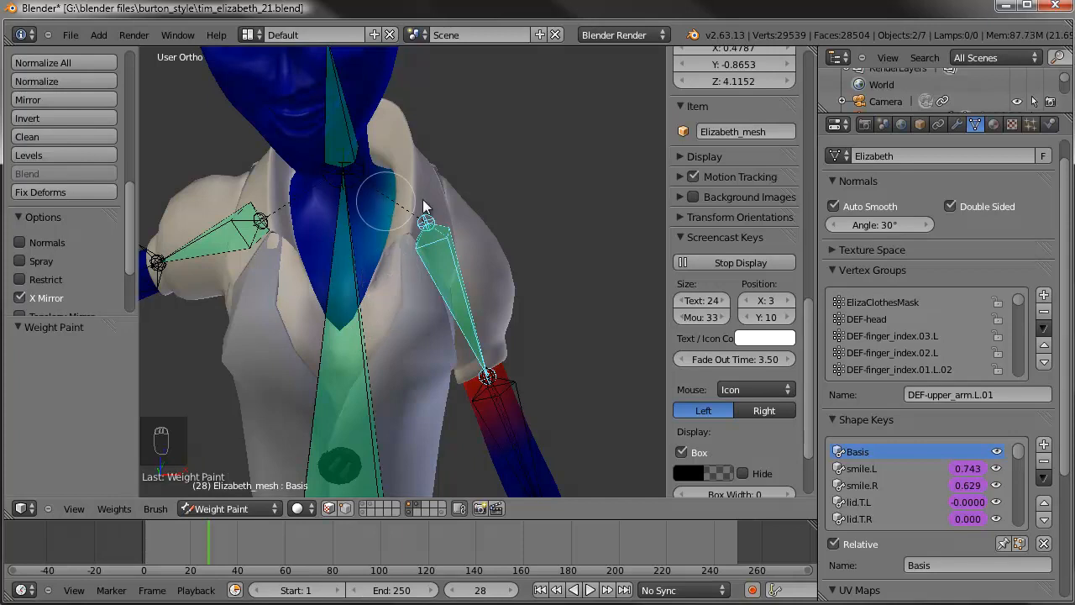
- Turn off Subsurf viewport display for Elizabeth_mesh and subtract the left upper arm bone's remaining weight along the neck and chest
{"action": "left_click", "coordinate": [957, 124]}
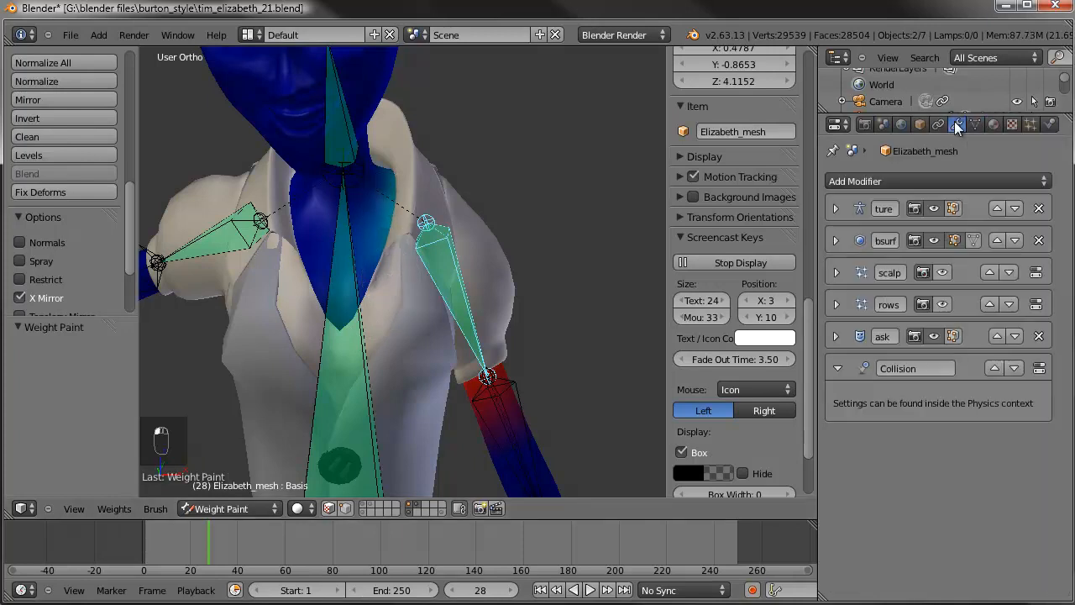
{"action": "left_click", "coordinate": [936, 242]}
{"action": "mouse_move", "coordinate": [376, 233]}
{"action": "left_mouse_down"}
{"action": "mouse_move", "coordinate": [389, 187]}
{"action": "mouse_move", "coordinate": [376, 278]}
{"action": "left_mouse_up"}
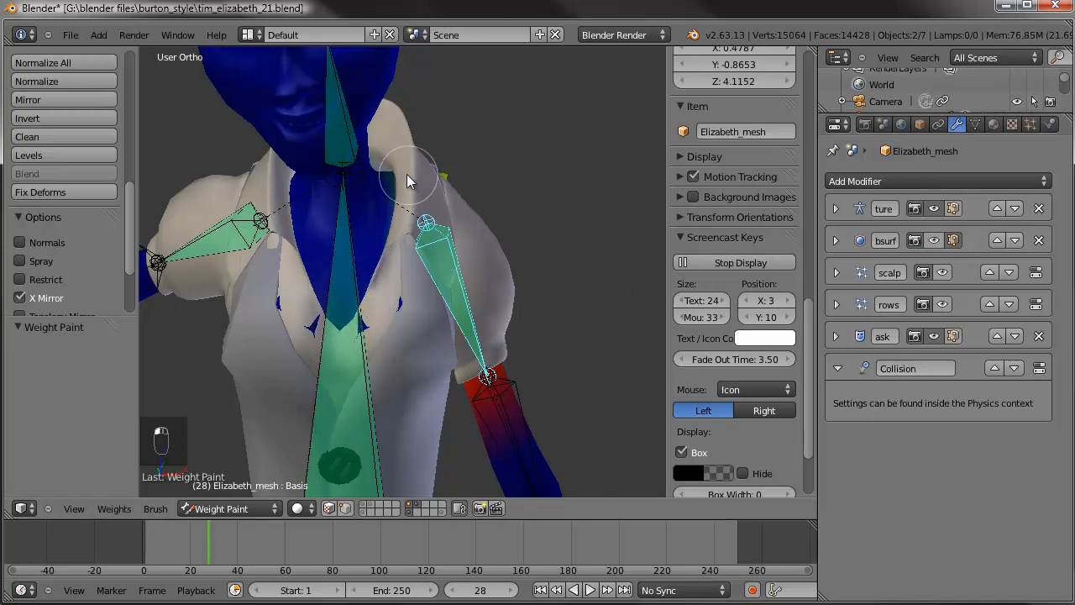
{"action": "middle_click_drag", "start_coordinate": [495, 245], "coordinate": [383, 288]}
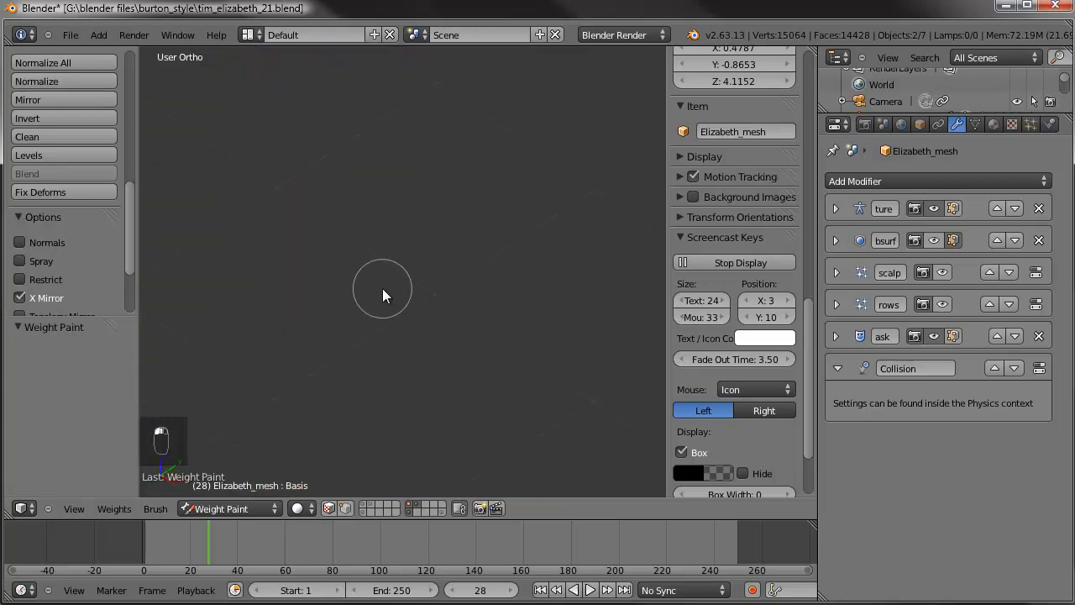
{"action": "key", "text": "KP_Decimal"}
{"action": "middle_click_drag", "start_coordinate": [409, 247], "coordinate": [398, 212]}
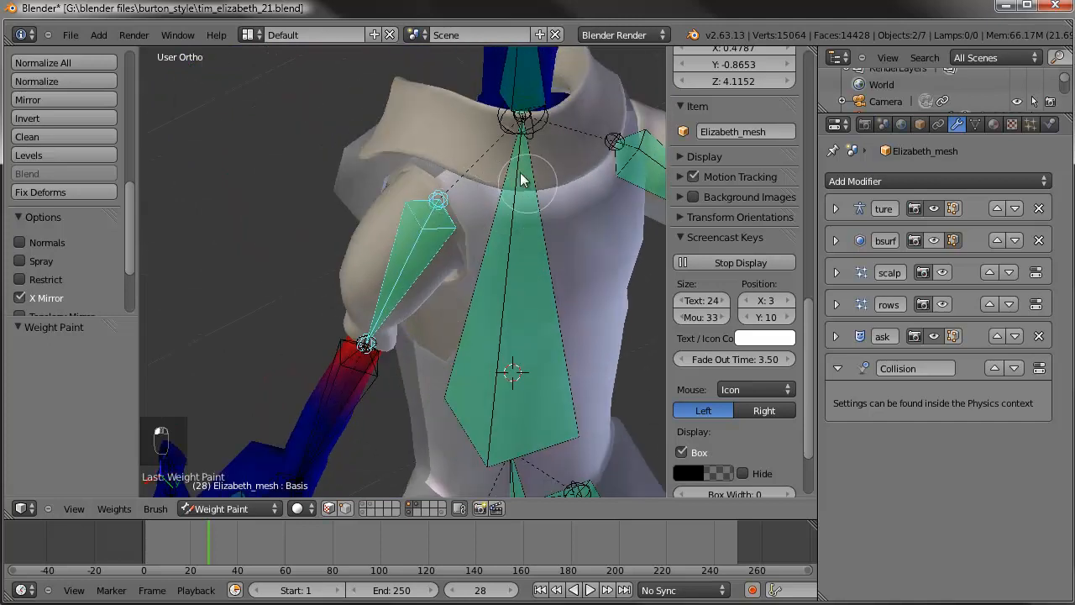
{"action": "middle_click_drag", "start_coordinate": [357, 214], "coordinate": [252, 144]}
- Check the right upper arm bone's weights around the neck and turn Subsurf viewport display back on for Elizabeth_mesh
{"action": "right_click", "coordinate": [244, 143]}
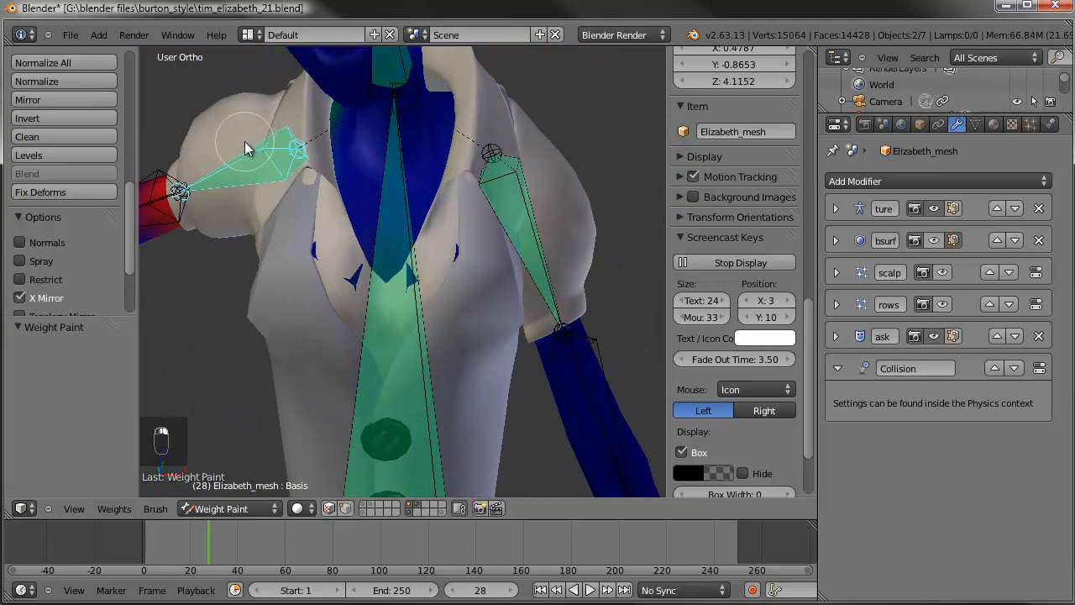
{"action": "mouse_move", "coordinate": [345, 137]}
{"action": "middle_mouse_down"}
{"action": "mouse_move", "coordinate": [386, 146]}
{"action": "mouse_move", "coordinate": [335, 109]}
{"action": "middle_mouse_up"}
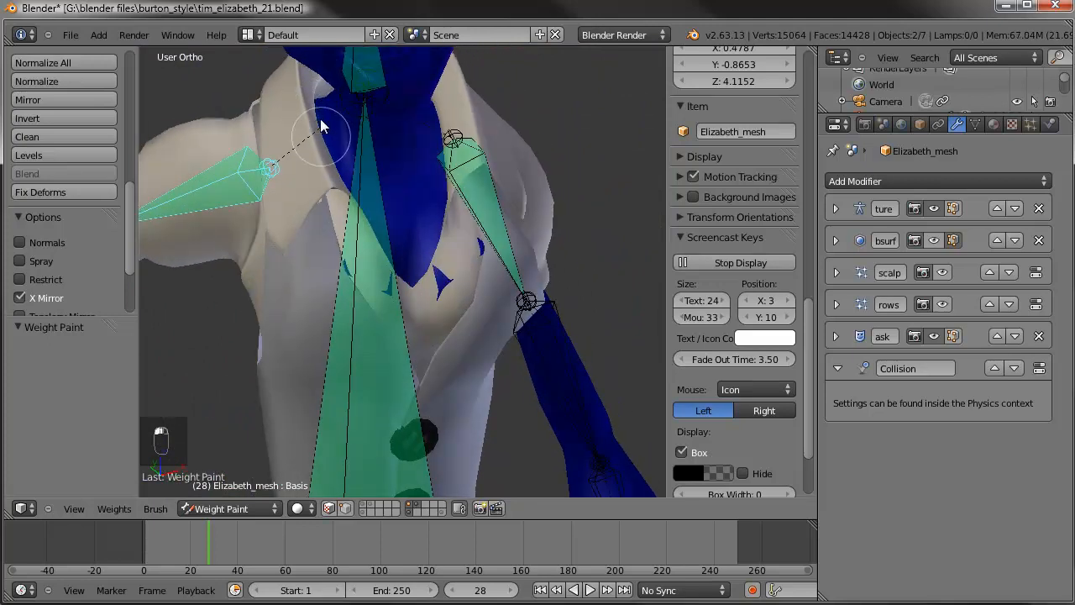
{"action": "middle_click_drag", "start_coordinate": [356, 210], "coordinate": [413, 240]}
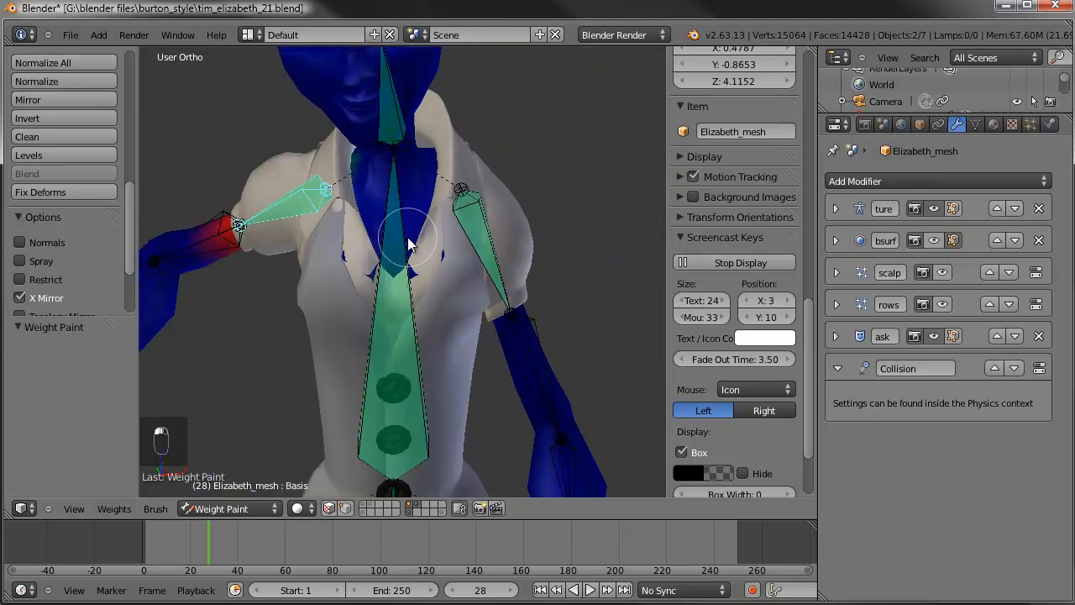
{"action": "left_click", "coordinate": [934, 241]}
- Return Elizabeth_mesh to Object Mode and deselect everything
{"action": "middle_click_drag", "start_coordinate": [418, 293], "coordinate": [362, 420]}
{"action": "left_click", "coordinate": [244, 513]}
{"action": "left_click", "coordinate": [252, 494]}
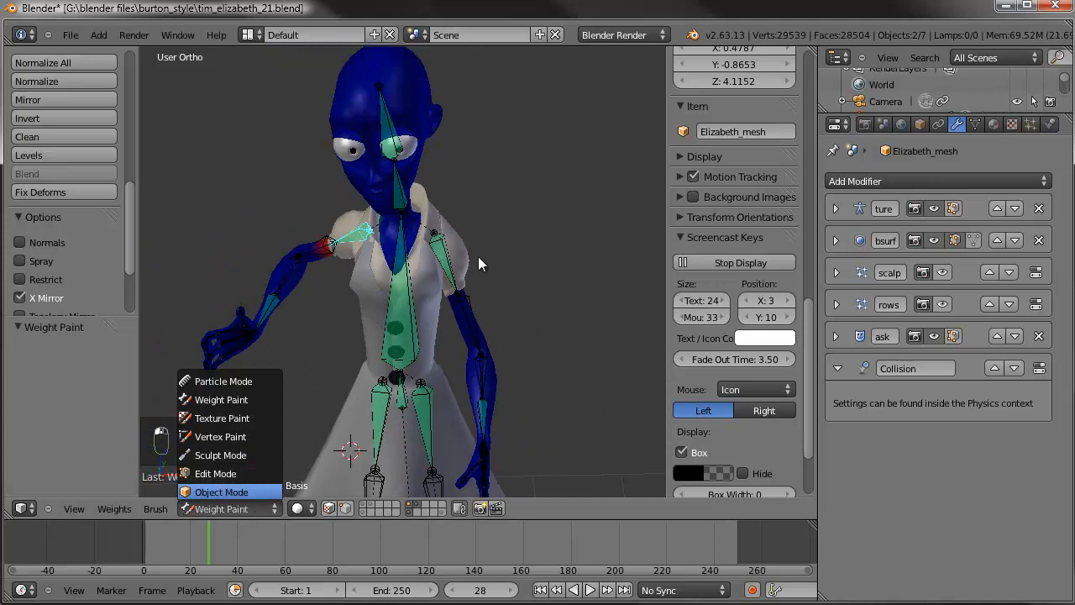
{"action": "key", "text": "a"}
{"action": "middle_click_drag", "start_coordinate": [456, 340], "coordinate": [492, 301]}
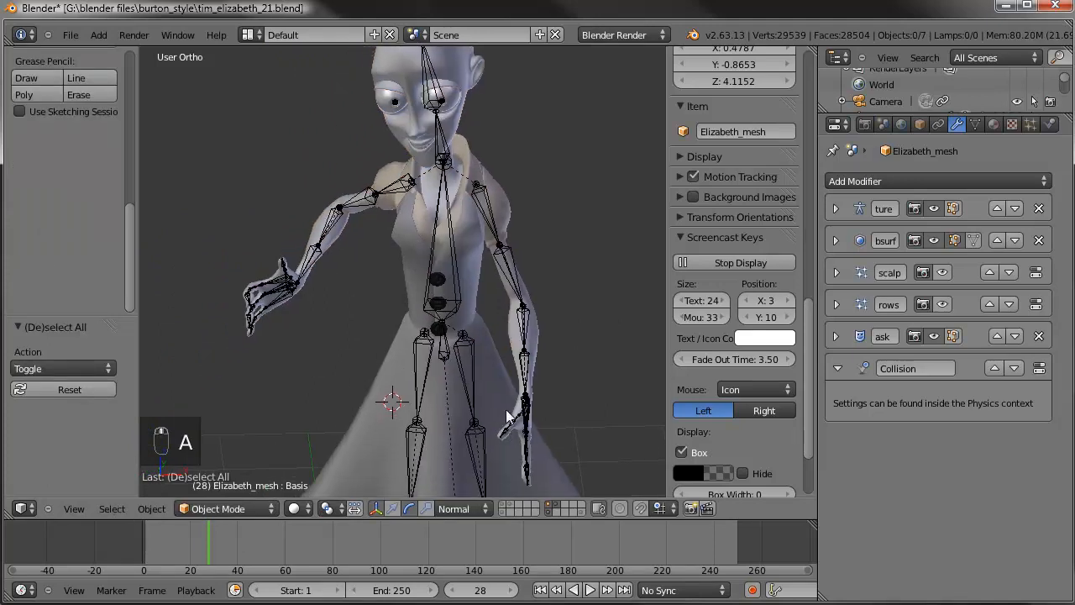
- Show Tim's layers together with the camera and lamp, and hide Elizabeth's rig on layer 16
{"action": "left_click", "coordinate": [506, 505]}
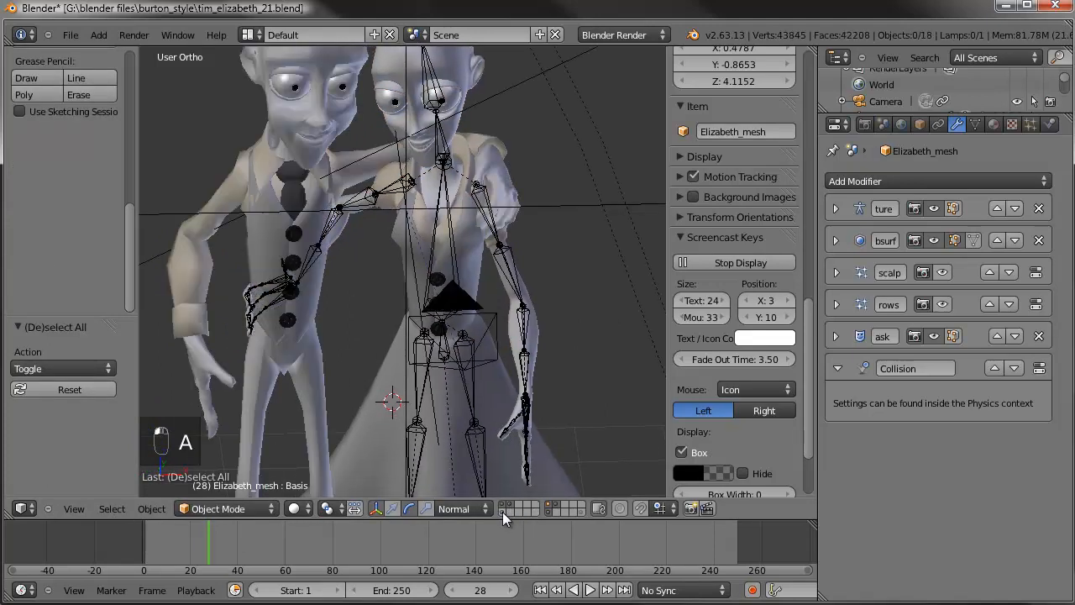
{"action": "left_click", "coordinate": [505, 512], "text": "shift"}
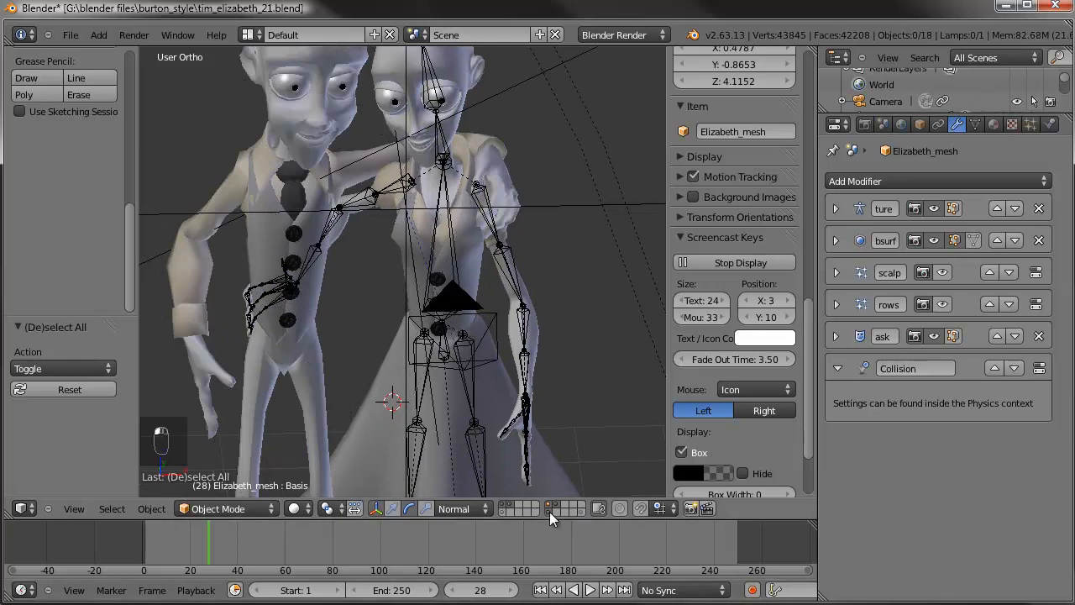
{"action": "left_click", "coordinate": [546, 512], "text": "shift"}
- Select the camera, the empty and the lamp, and move them to layer 10
{"action": "scroll", "coordinate": [430, 304], "scroll_direction": "down", "scroll_amount": 2}
{"action": "middle_click_drag", "start_coordinate": [430, 304], "coordinate": [403, 321], "text": "shift"}
{"action": "scroll", "coordinate": [430, 342], "scroll_direction": "down", "scroll_amount": 2}
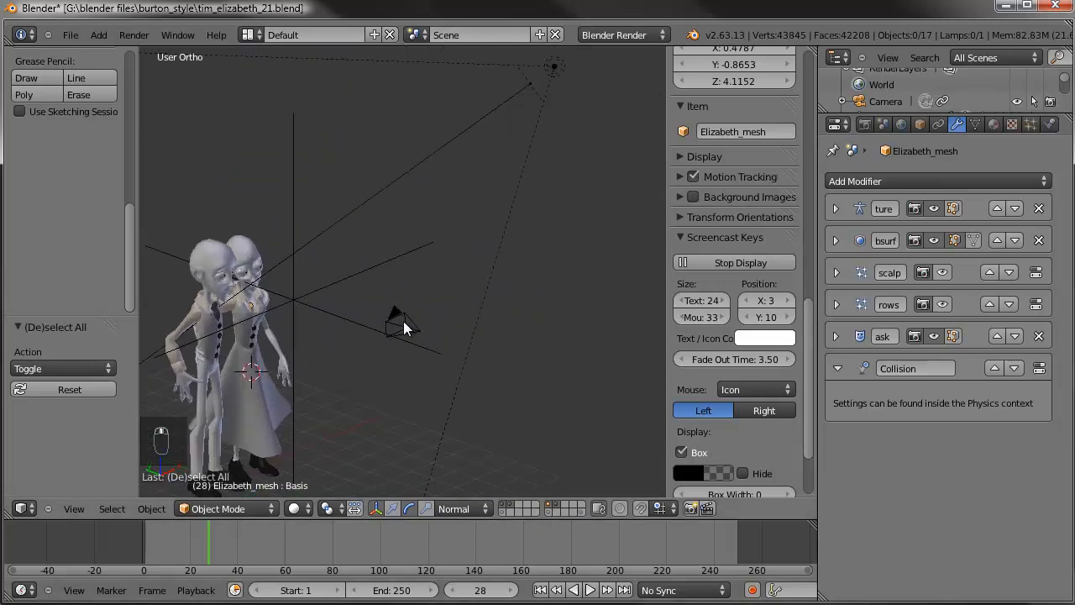
{"action": "right_click", "coordinate": [404, 321]}
{"action": "right_click", "coordinate": [400, 277], "text": "shift"}
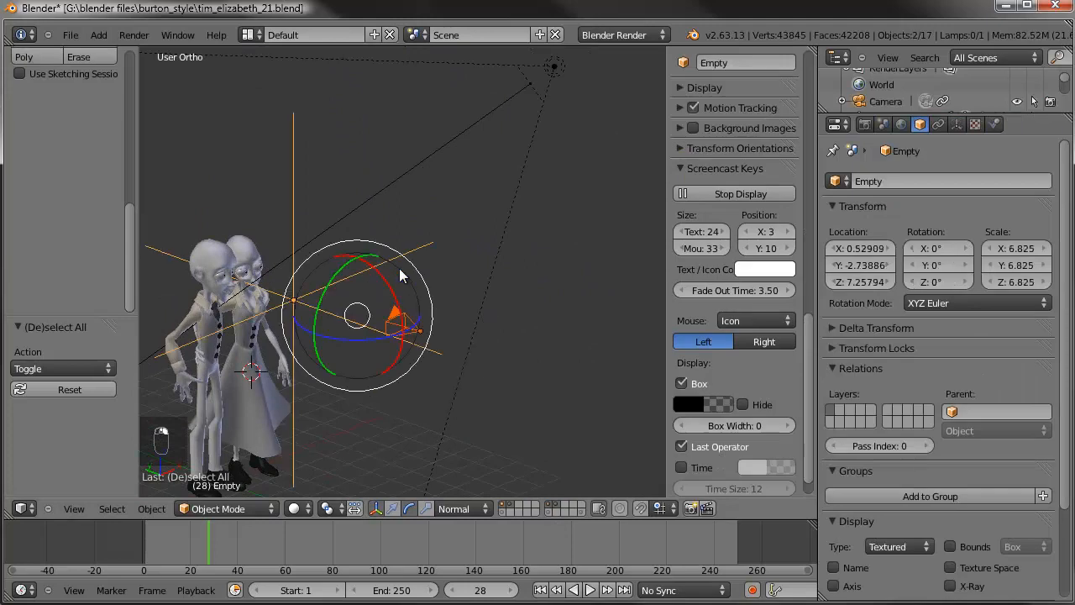
{"action": "right_click", "coordinate": [556, 66], "text": "shift"}
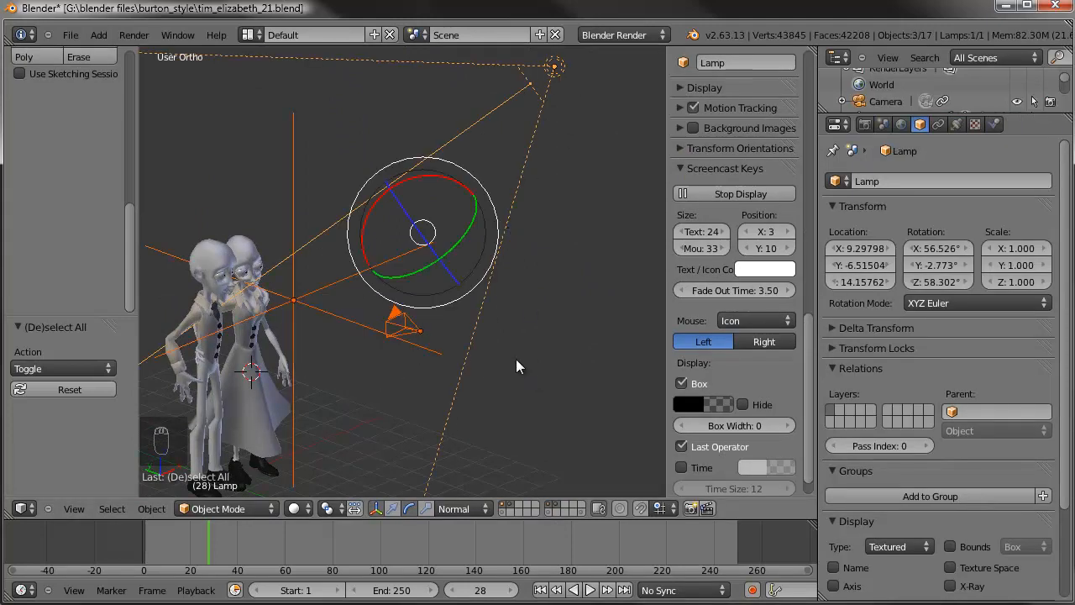
{"action": "key", "text": "m"}
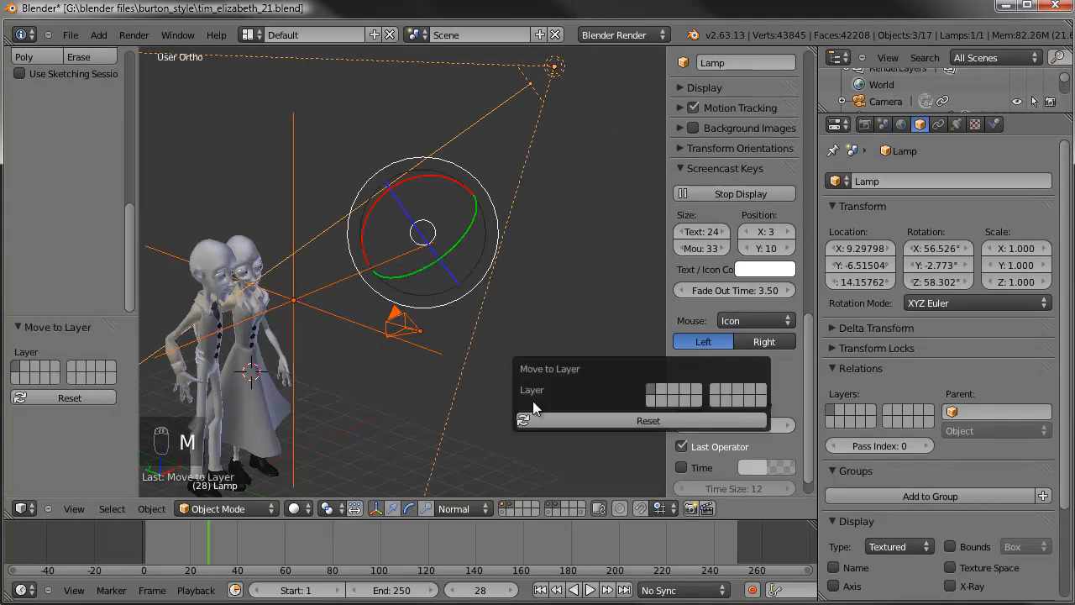
{"action": "left_click", "coordinate": [762, 387]}
- Make layer 10 visible alongside the characters and save the file over the existing version
{"action": "middle_click_drag", "start_coordinate": [428, 377], "coordinate": [501, 424]}
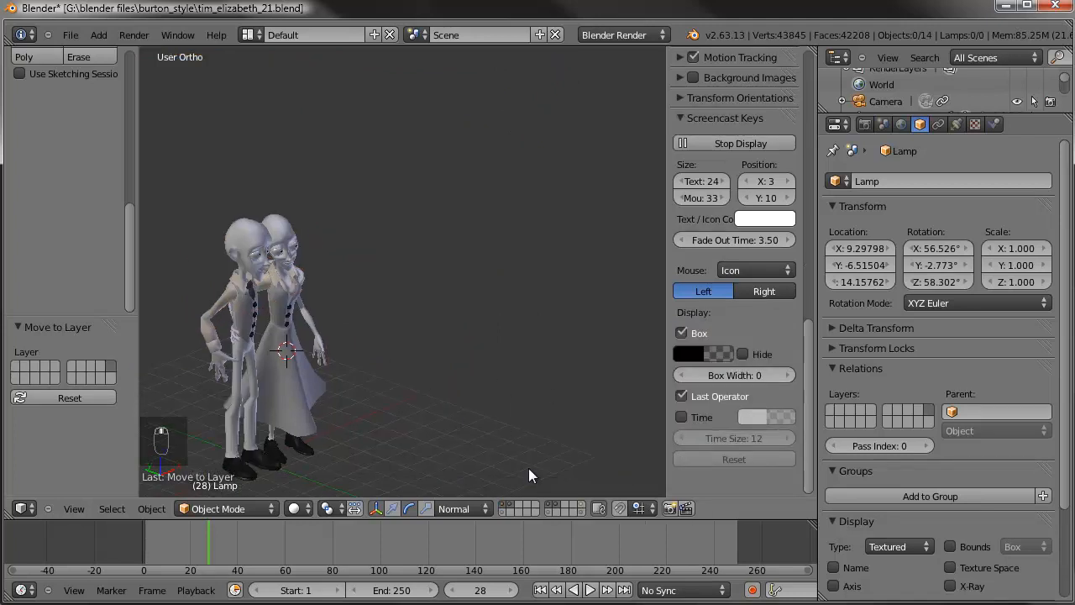
{"action": "left_click", "coordinate": [582, 509]}
{"action": "scroll", "coordinate": [435, 347], "scroll_direction": "up", "scroll_amount": 2}
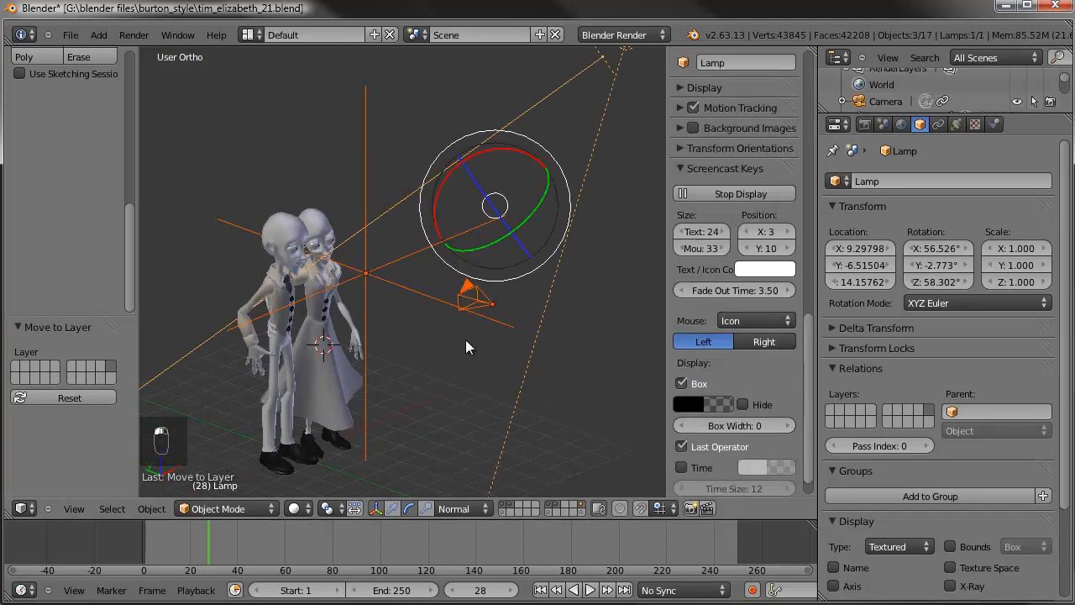
{"action": "key", "text": "ctrl+s"}
{"action": "left_click", "coordinate": [472, 342]}
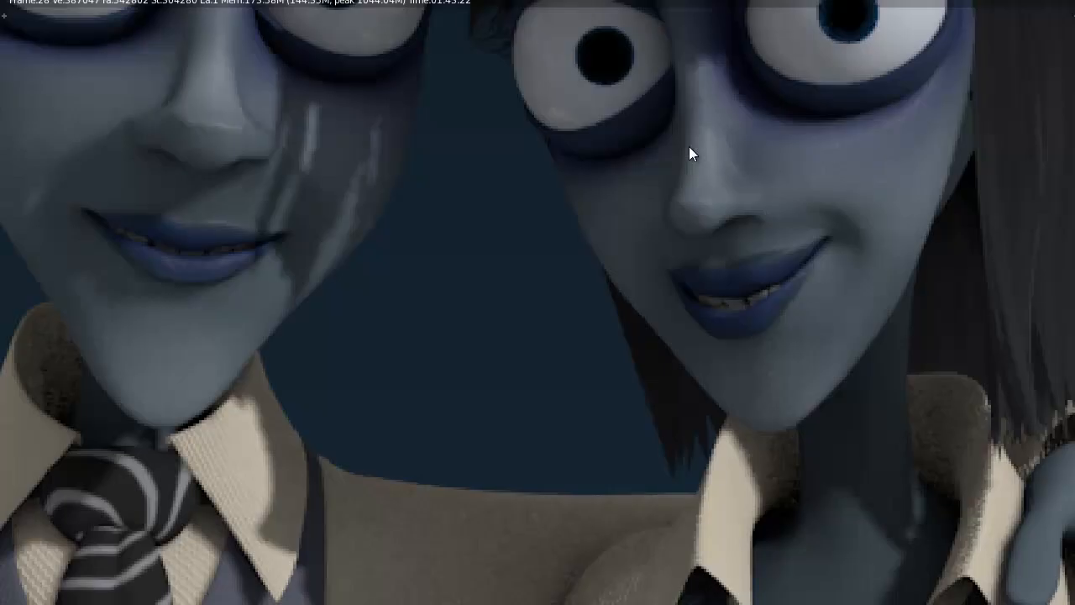
- Review the full render of Tim and Elizabeth, including Elizabeth's neckline, and close the render view
{"action": "scroll", "coordinate": [632, 243], "scroll_direction": "down", "scroll_amount": 2}
{"action": "scroll", "coordinate": [633, 243], "scroll_direction": "down", "scroll_amount": 3}
{"action": "scroll", "coordinate": [633, 243], "scroll_direction": "up", "scroll_amount": 1}
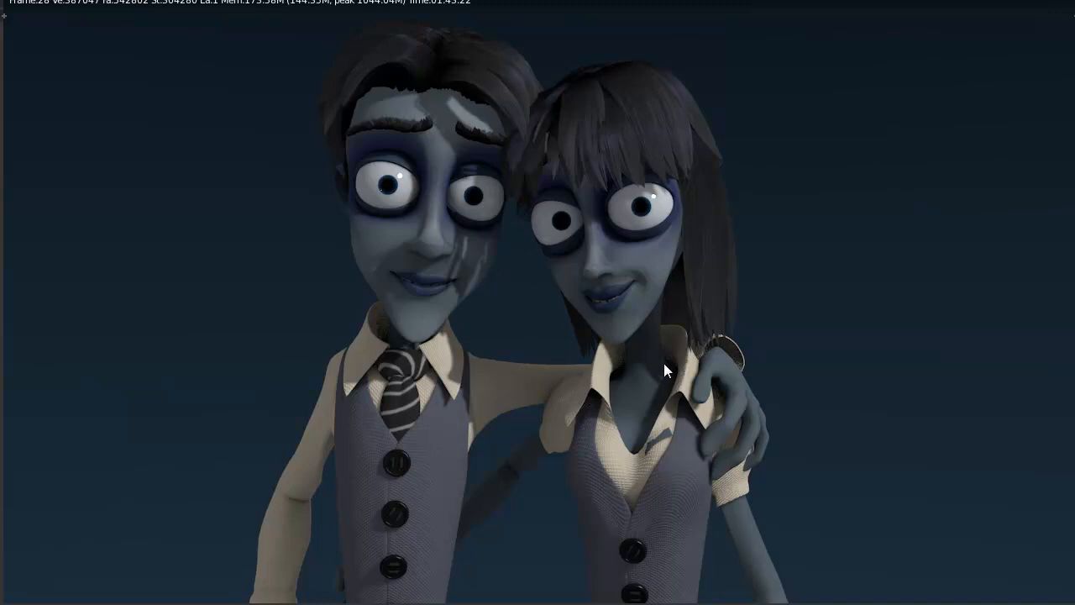
{"action": "key", "text": "Escape"}
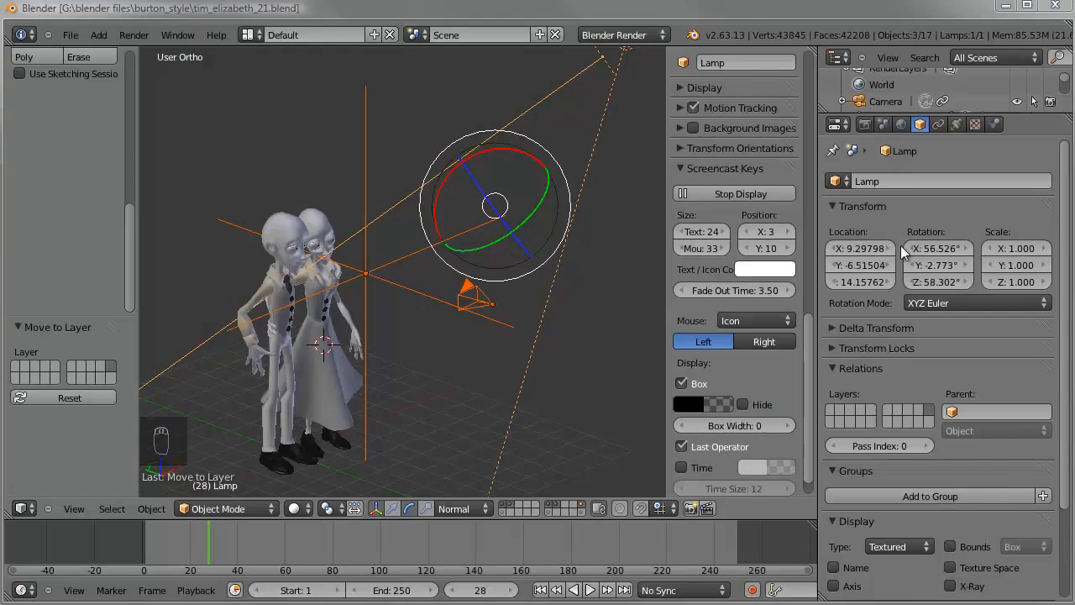
- Set the world's raytrace gather samples to 10 and save the file over the existing version
{"action": "left_click", "coordinate": [902, 125]}
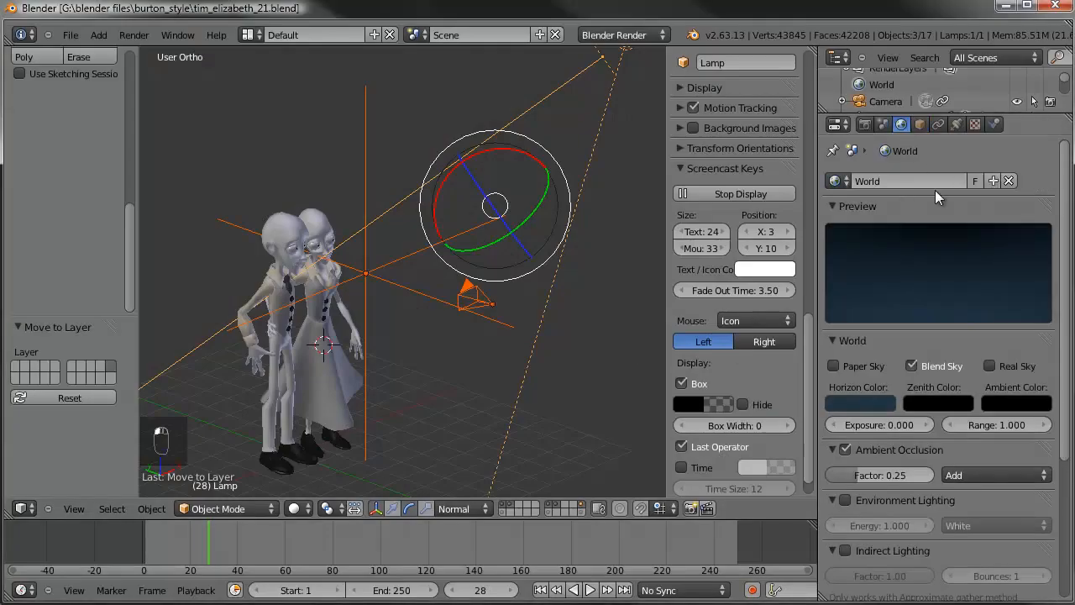
{"action": "scroll", "coordinate": [938, 480], "scroll_direction": "down", "scroll_amount": 4}
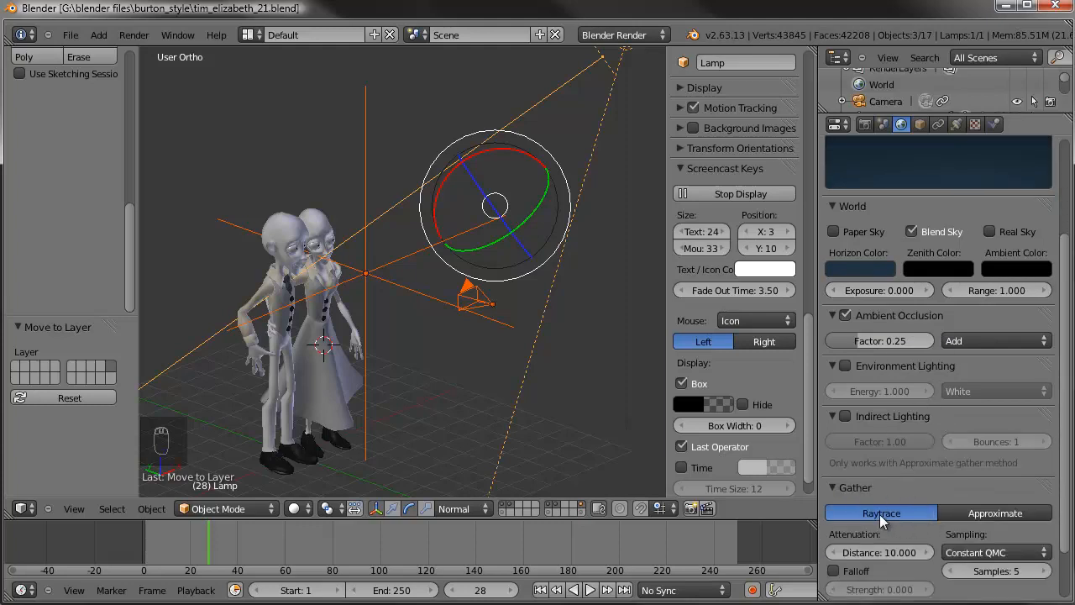
{"action": "left_click", "coordinate": [999, 575]}
{"action": "type", "text": "1"}
{"action": "key", "text": "Return"}
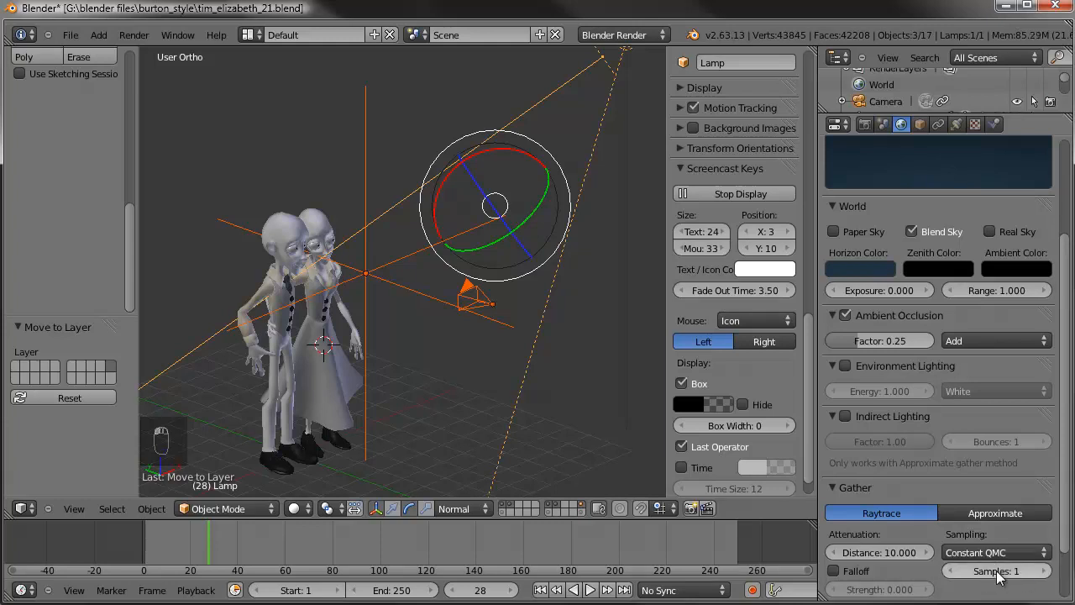
{"action": "left_click", "coordinate": [999, 574]}
{"action": "type", "text": "10"}
{"action": "key", "text": "Return"}
{"action": "key", "text": "ctrl+s"}
{"action": "left_click", "coordinate": [514, 286]}
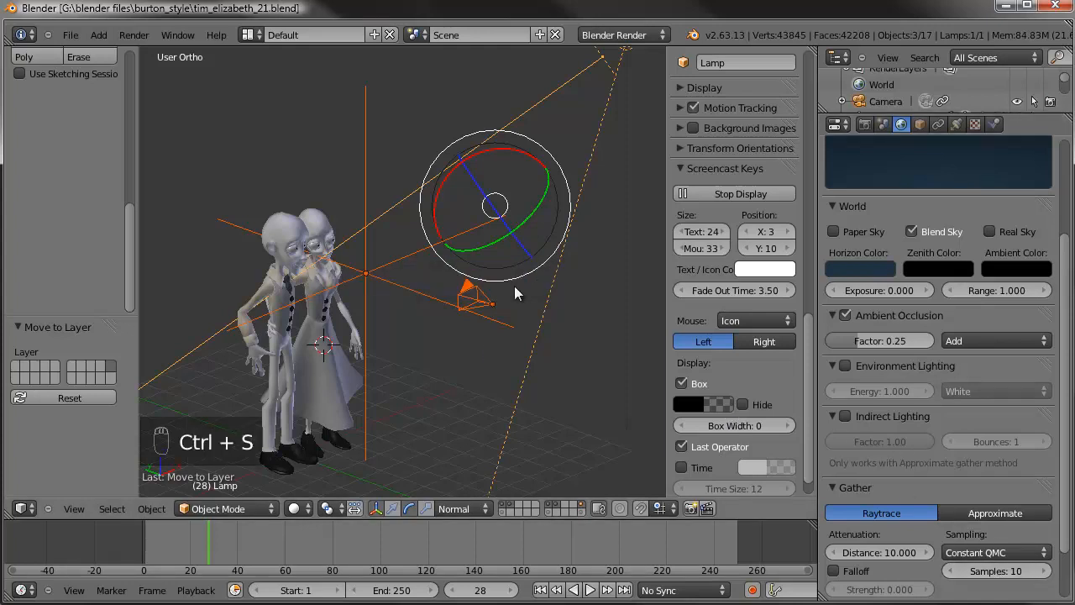
- Render the current frame to check the shading on both characters, and close the render view
{"action": "key", "text": "F12"}
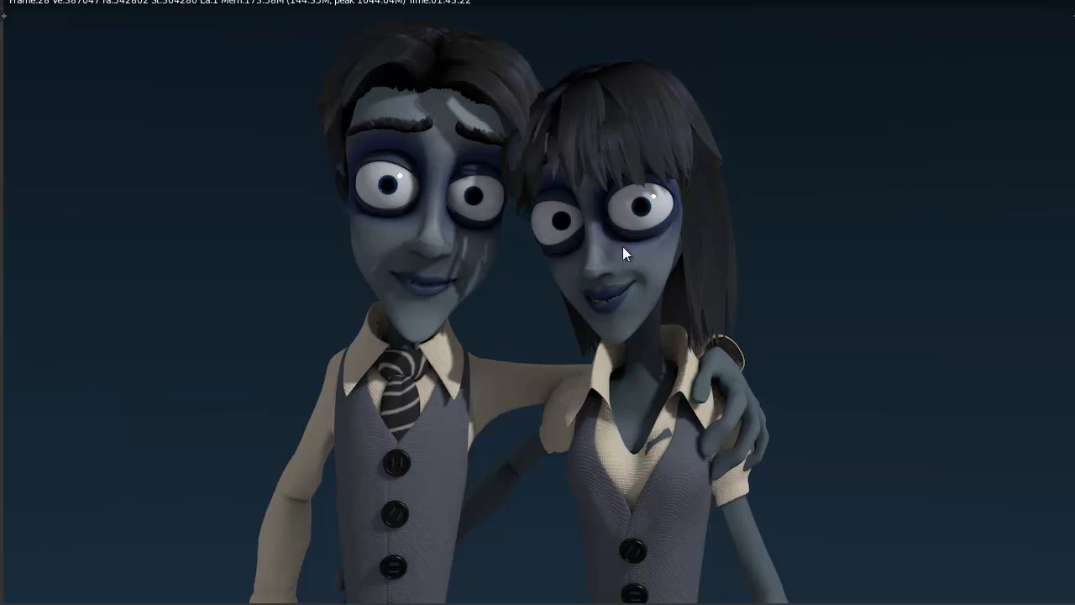
{"action": "key", "text": "Escape"}
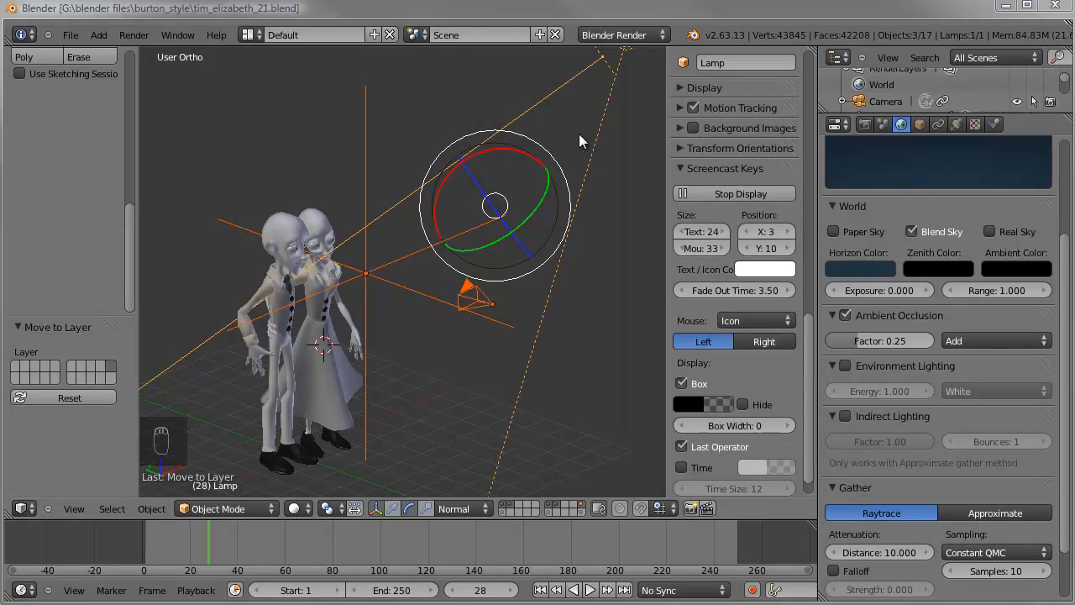
- From the top view, move and rotate the lamp alone so it sits in front near the camera and points at the characters, and deselect it
{"action": "key", "text": "KP_7"}
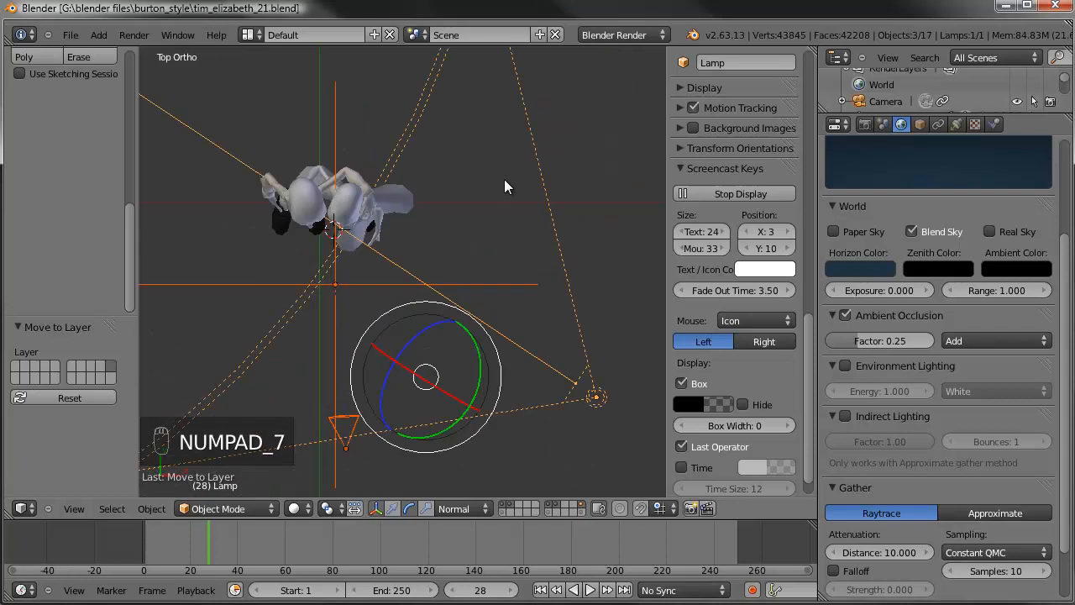
{"action": "key", "text": "r"}
{"action": "right_click", "coordinate": [554, 269]}
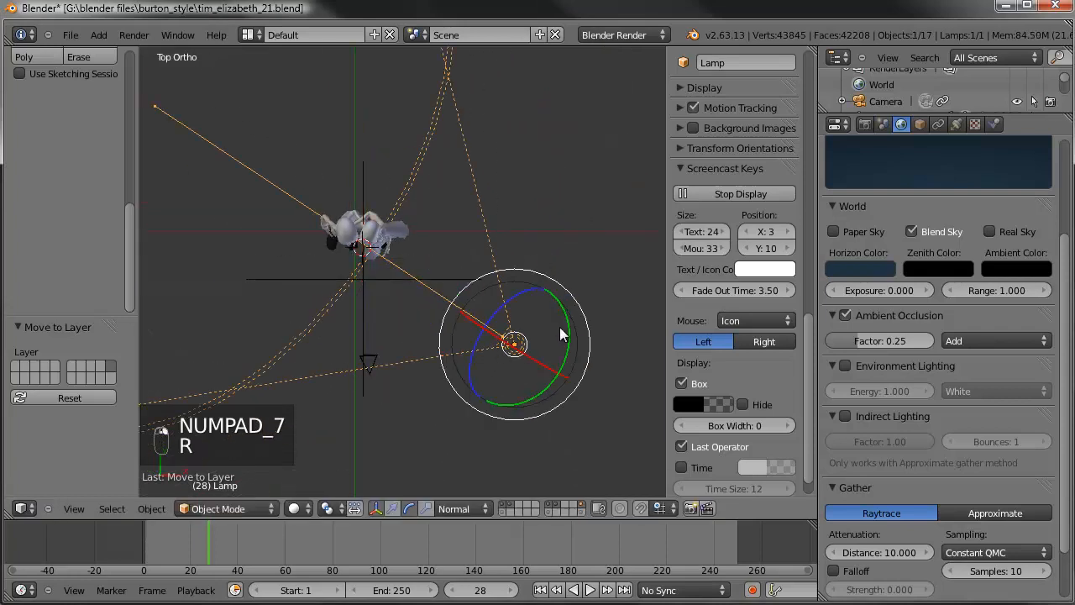
{"action": "key", "text": "g"}
{"action": "left_click", "coordinate": [536, 368]}
{"action": "key", "text": "r"}
{"action": "left_click", "coordinate": [555, 331]}
{"action": "key", "text": "g"}
{"action": "left_click", "coordinate": [515, 363]}
{"action": "key", "text": "r"}
{"action": "left_click", "coordinate": [511, 369]}
{"action": "key", "text": "g"}
{"action": "left_click", "coordinate": [495, 373]}
{"action": "key", "text": "a"}
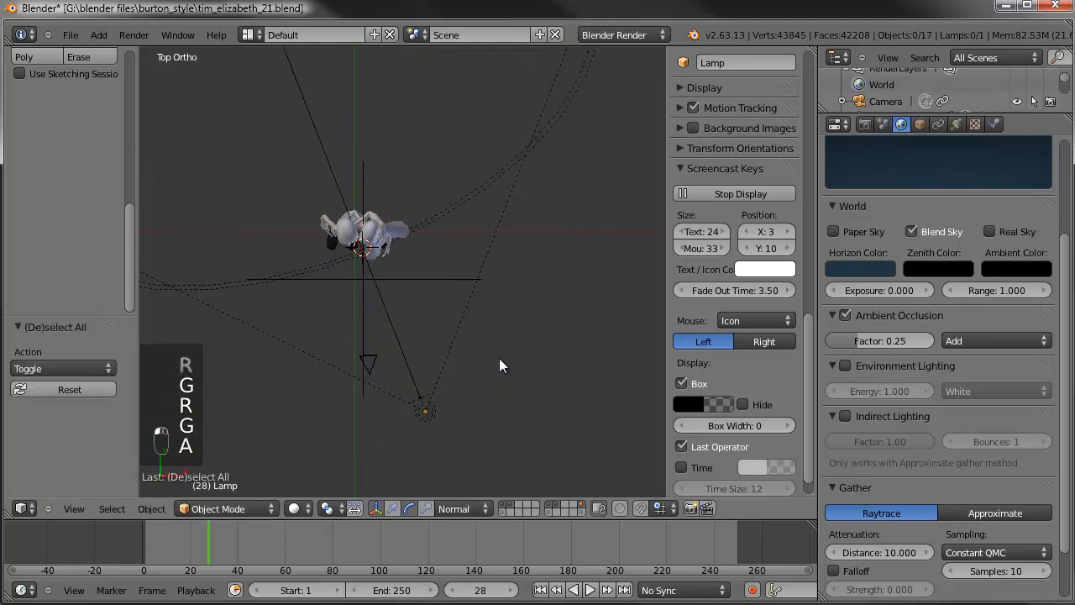
- Save the repositioned lamp to the existing file and frame both characters through the camera view
{"action": "key", "text": "ctrl+s"}
{"action": "left_click", "coordinate": [510, 354]}
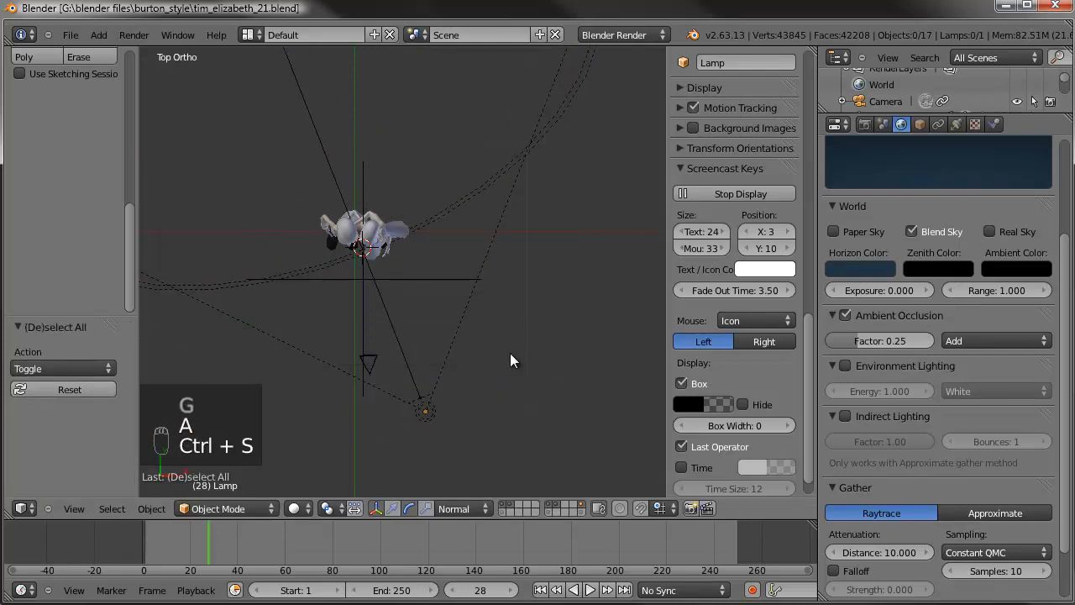
{"action": "key", "text": "KP_0"}
{"action": "key", "text": "ctrl+s"}
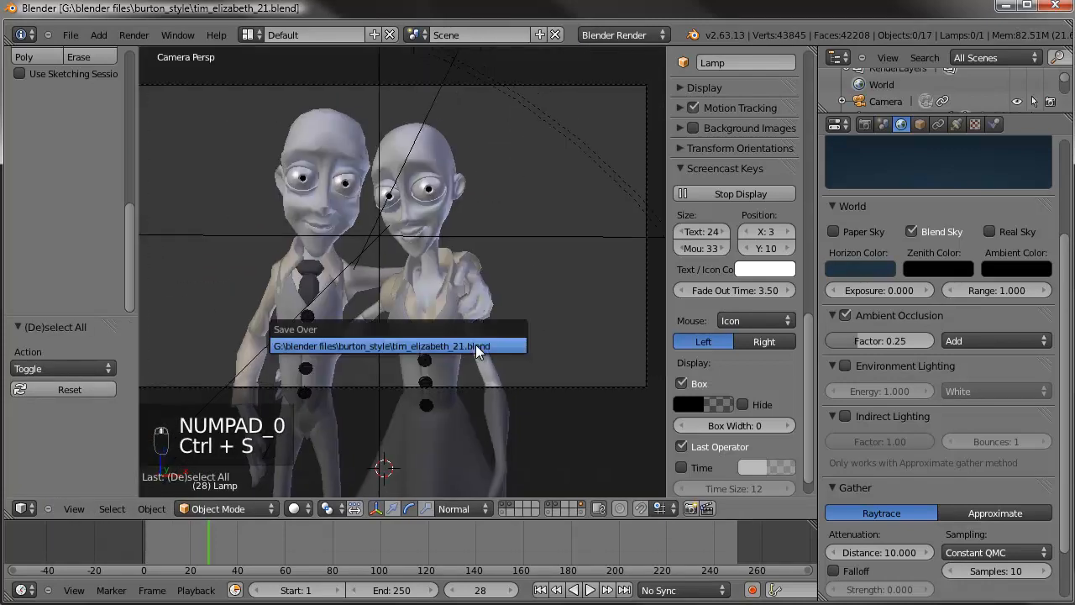
{"action": "left_click", "coordinate": [477, 343]}
{"action": "middle_click_drag", "start_coordinate": [478, 336], "coordinate": [493, 336], "text": "shift"}
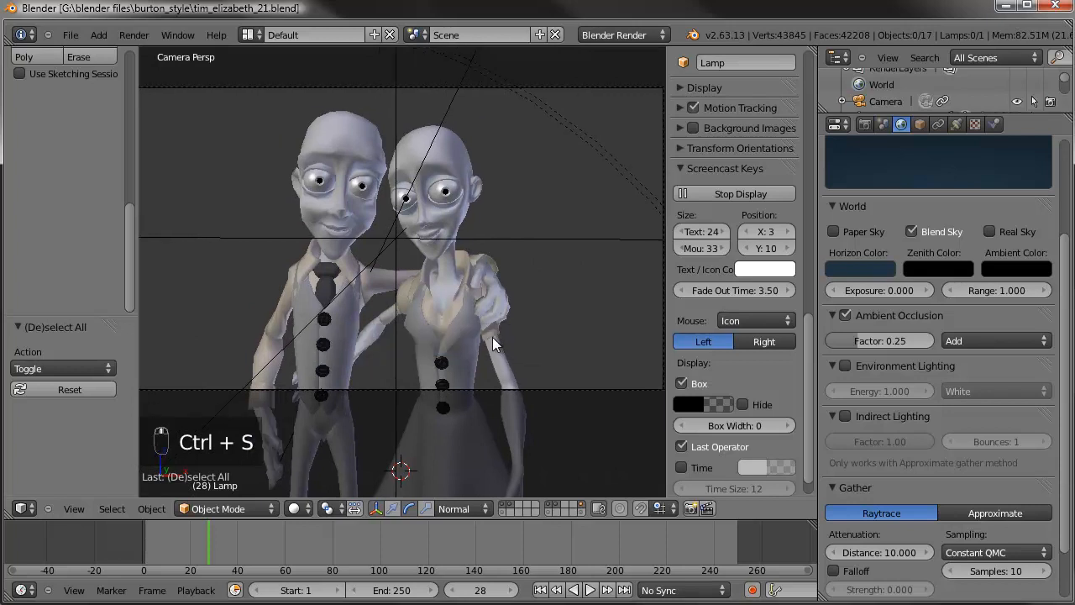